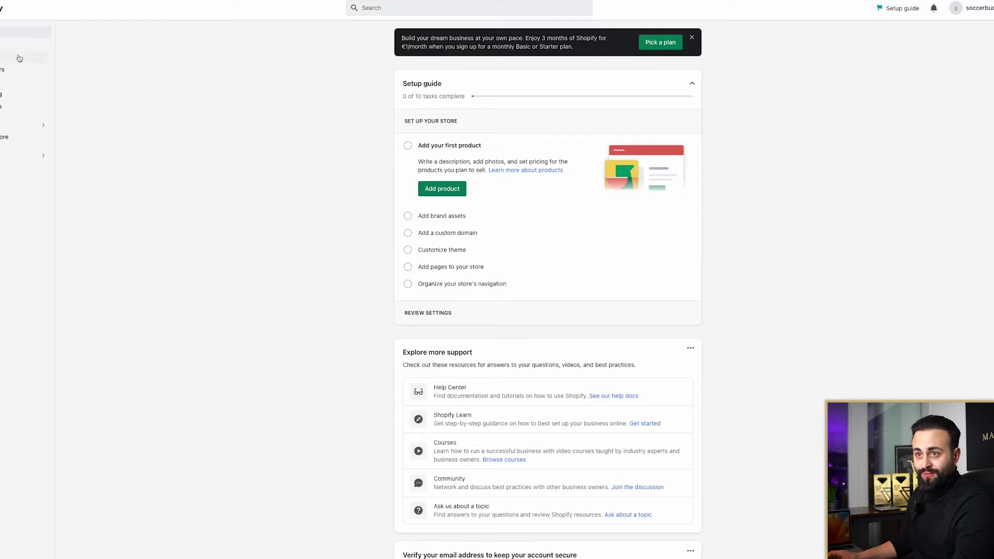
Examine the store's admin sections: Online Store, Home, Orders, Products, Customers, Analytics, Marketing and Discounts
left_click(15, 136)
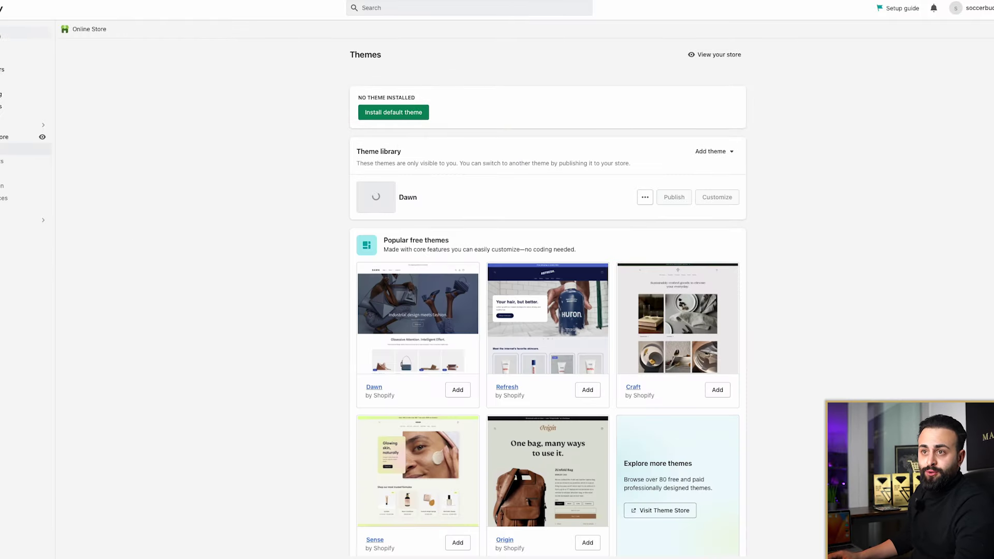
left_click(26, 32)
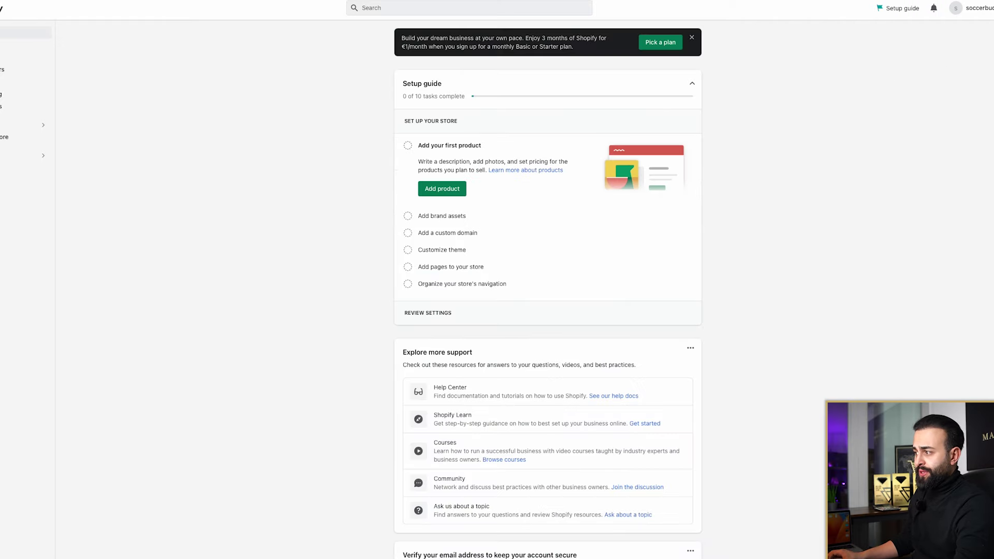
left_click(21, 45)
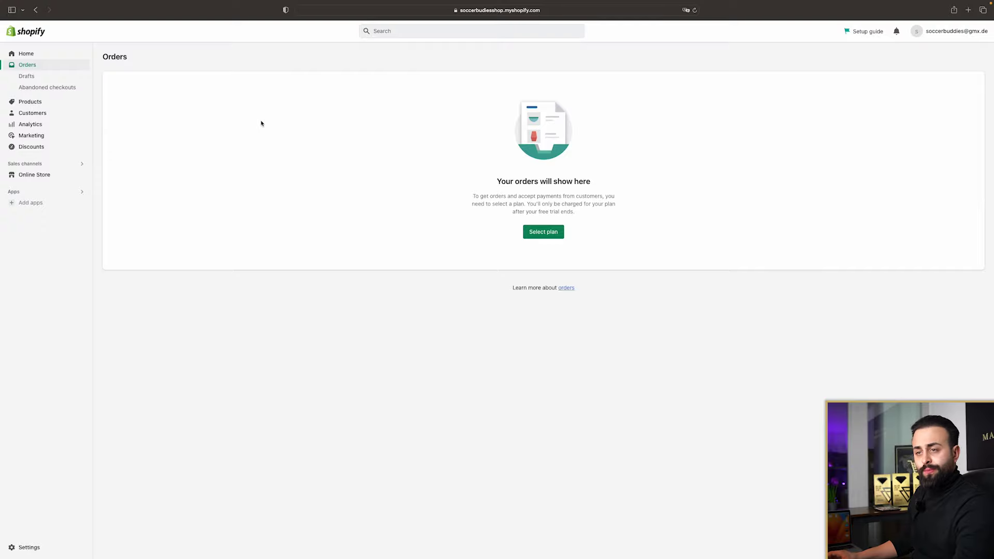
left_click(57, 102)
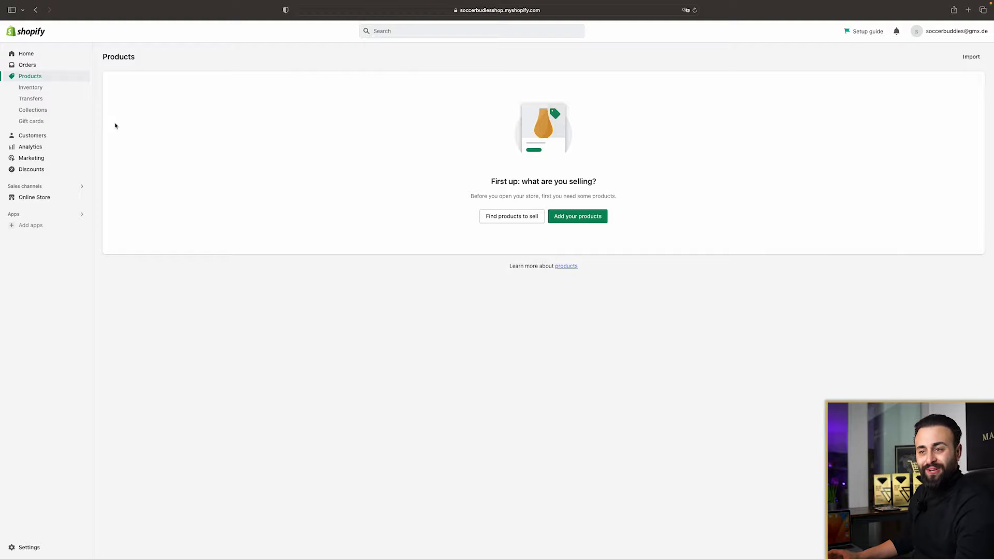
left_click(53, 138)
left_click(86, 98)
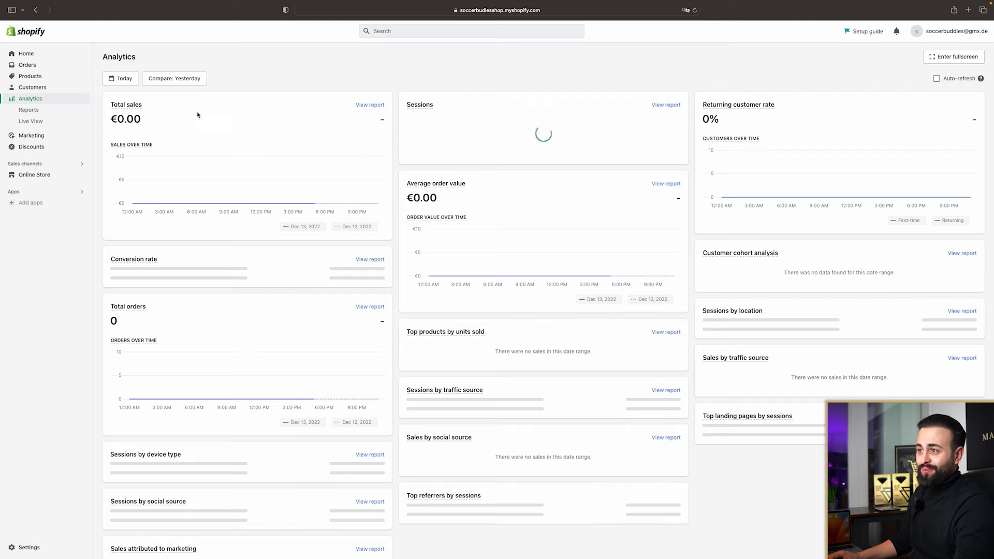
mouse_move(424, 201)
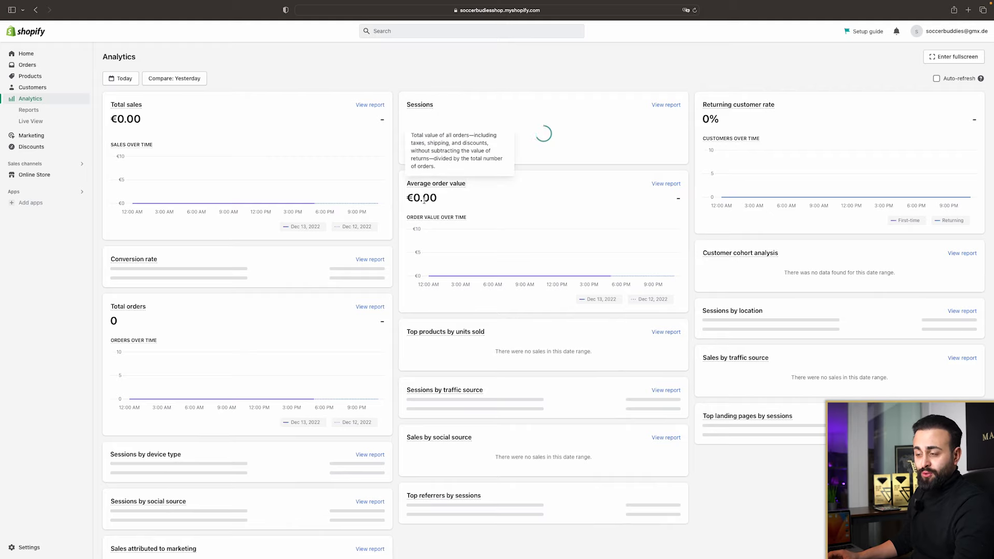
left_click(51, 136)
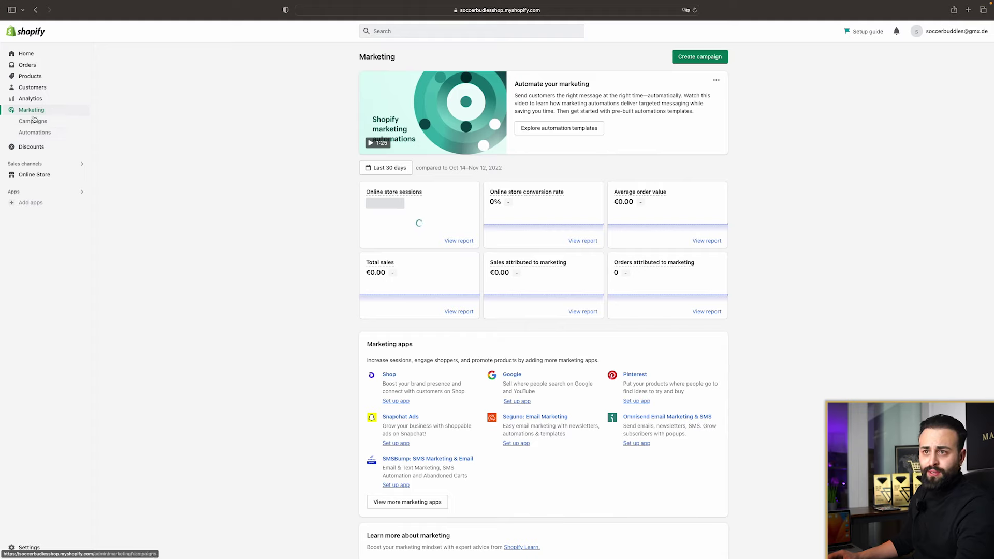
left_click(34, 147)
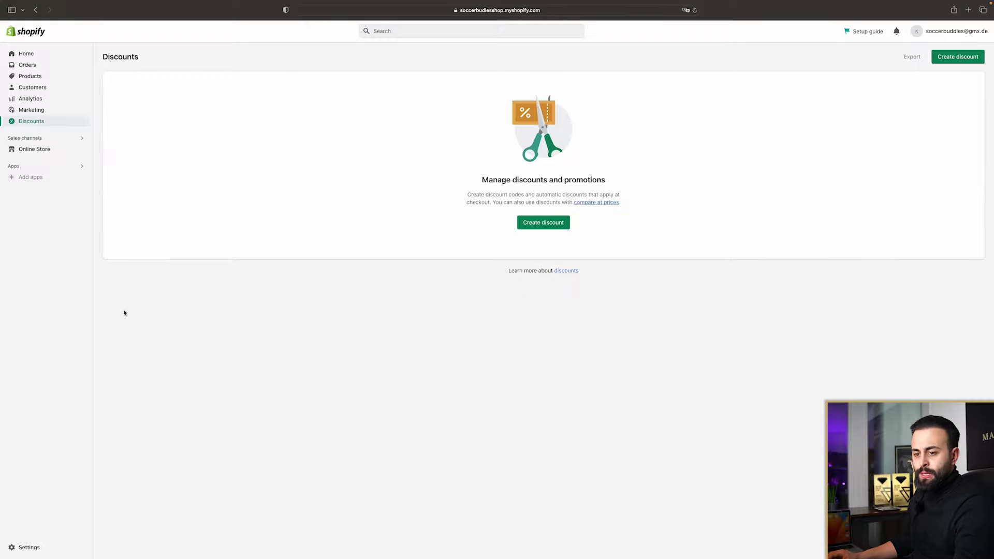
Review the store settings categories and the store details, then return to the admin
left_click(29, 548)
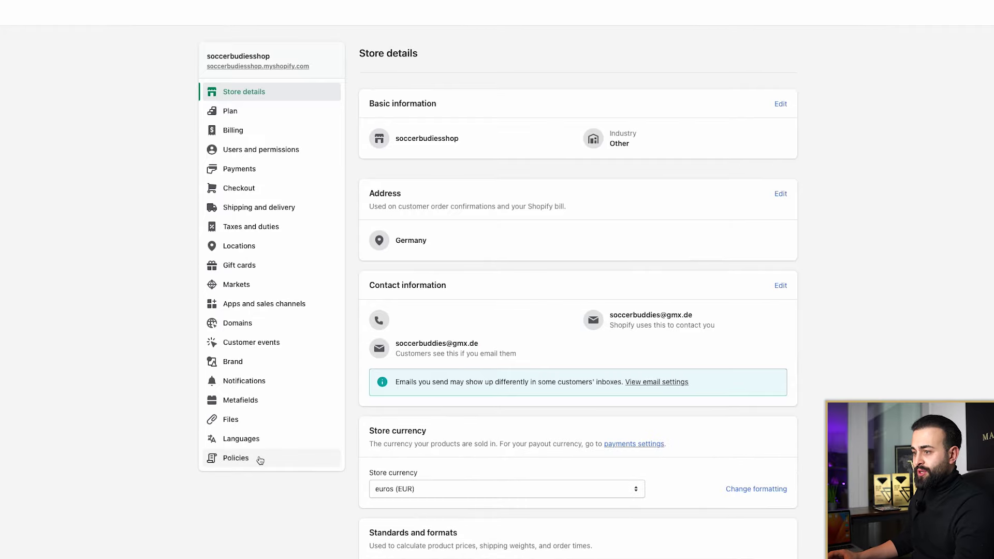
scroll(544, 379, "down", 3)
scroll(432, 345, "up", 3)
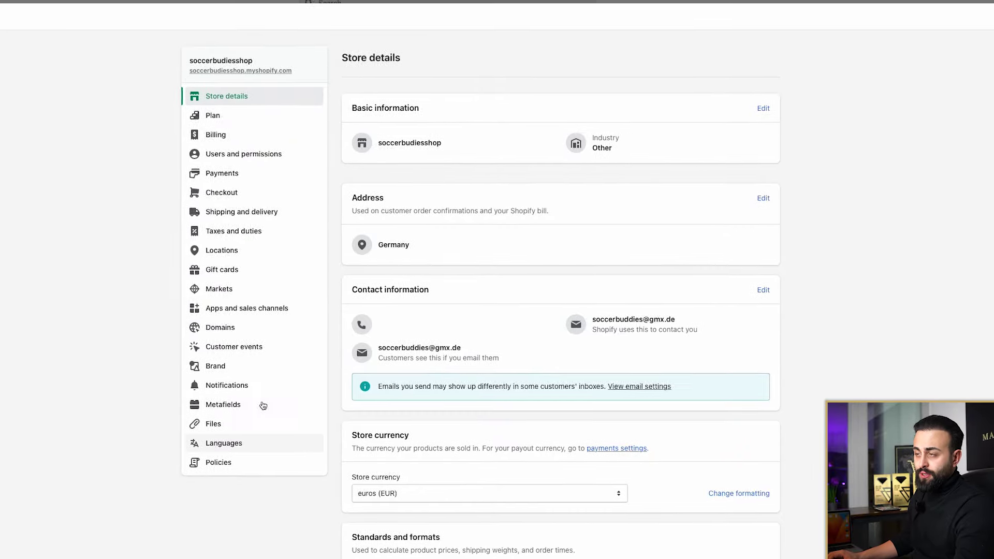
left_click(982, 56)
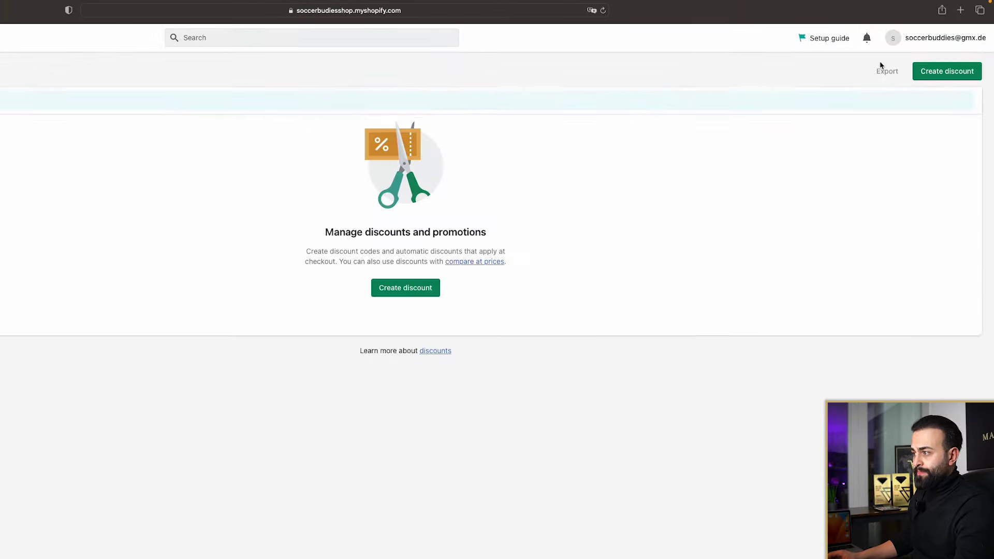
Search the admin for "language" and change the account's preferred language from the account language page to German
left_click(306, 40)
type("language")
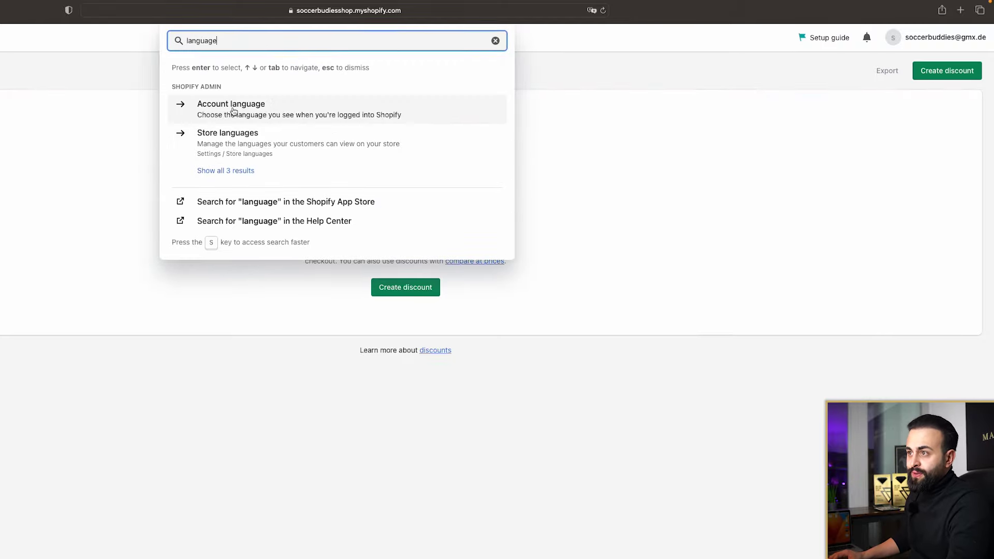
left_click(231, 106)
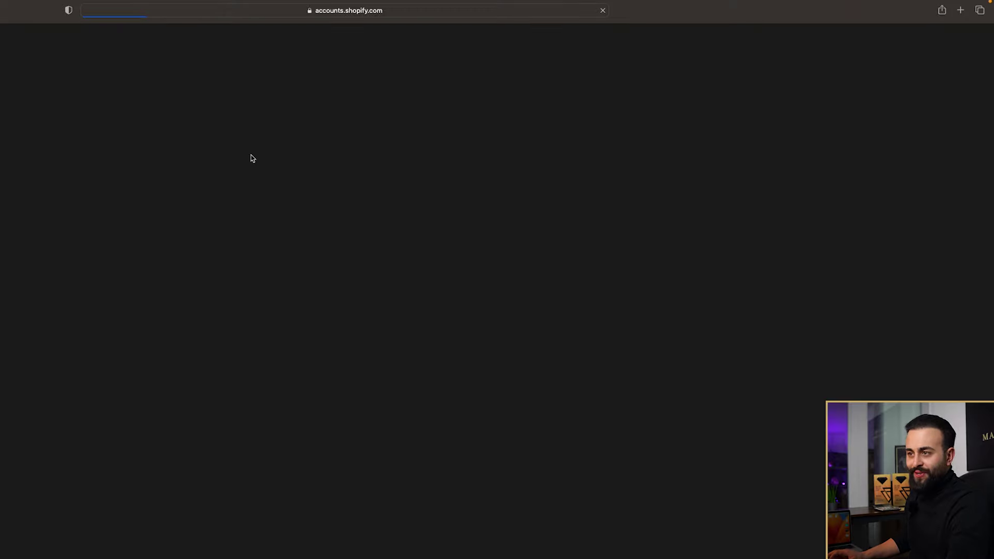
scroll(482, 381, "down", 2)
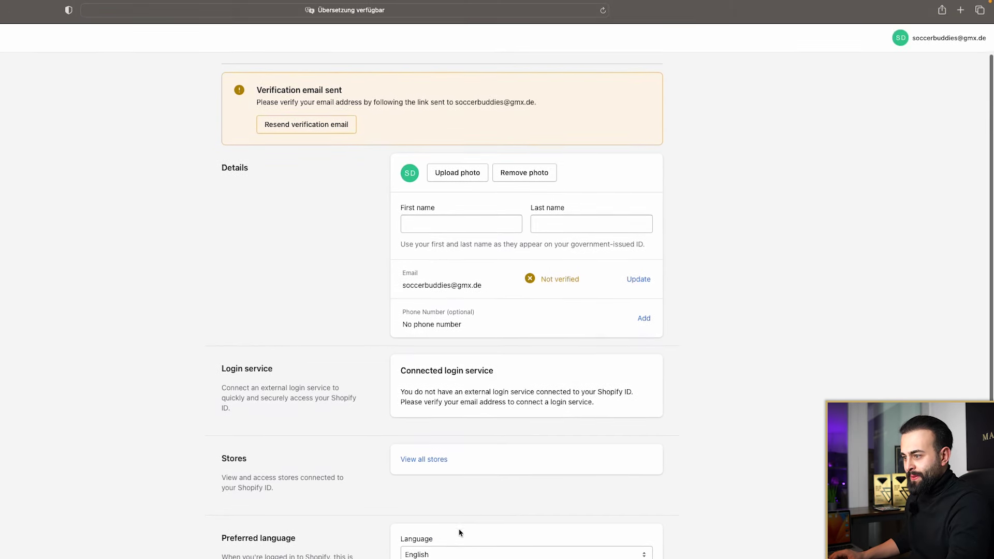
left_click(455, 551)
left_click(455, 541)
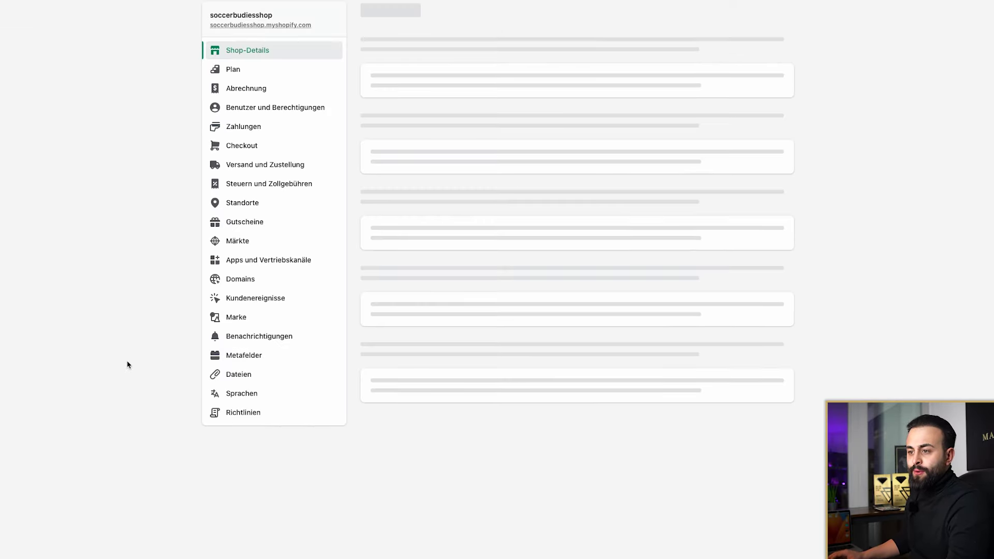
Change the shop's default published language to Deutsch in the language settings and save it
left_click(238, 396)
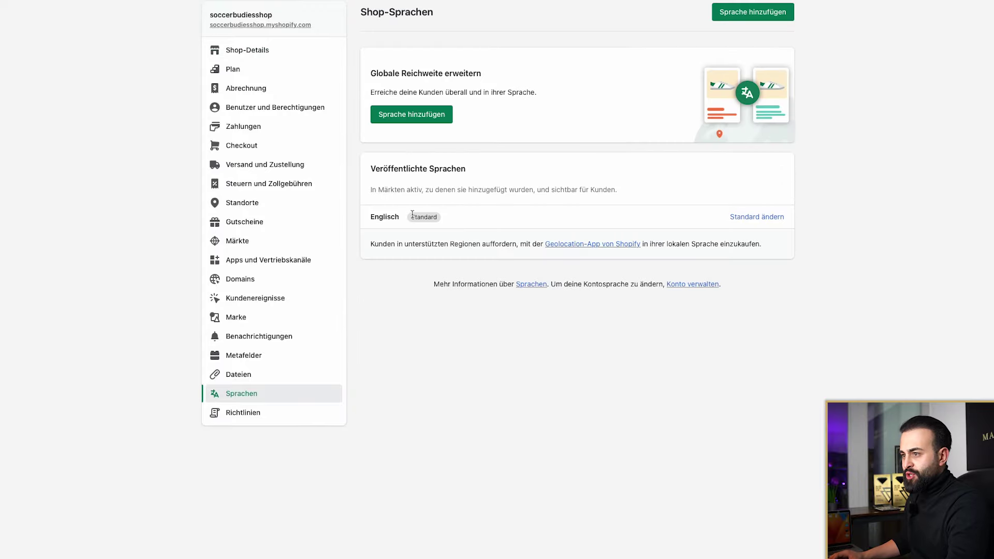
left_click(759, 217)
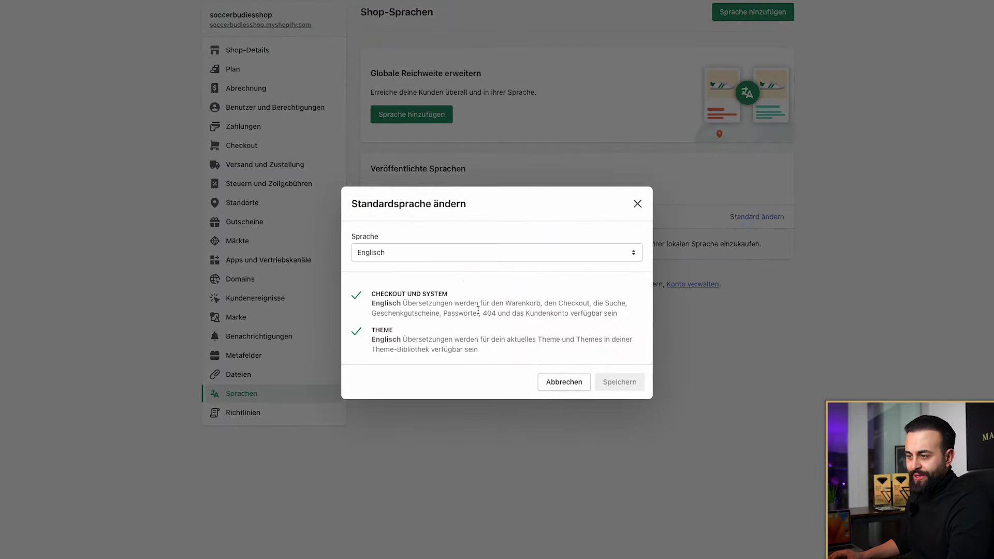
left_click(466, 253)
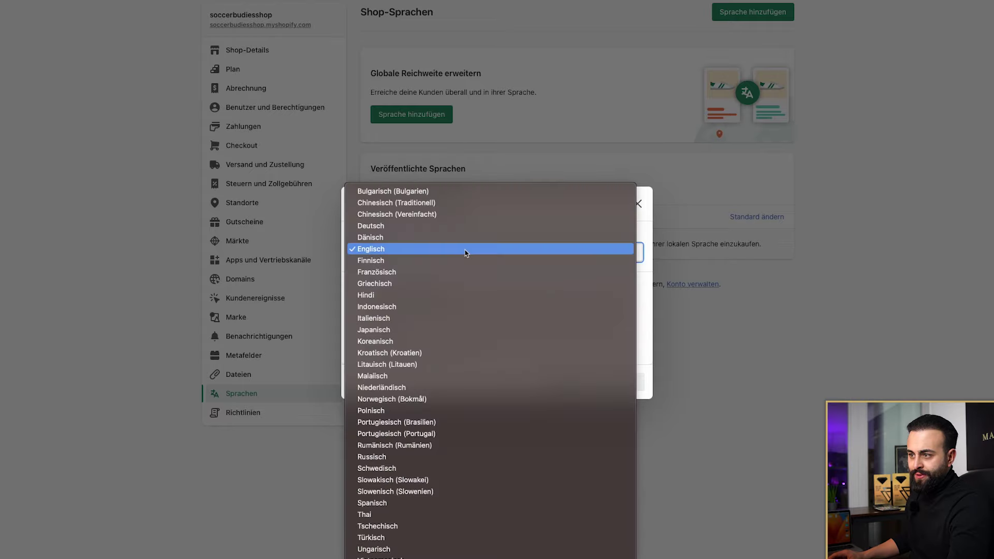
left_click(450, 228)
left_click(626, 382)
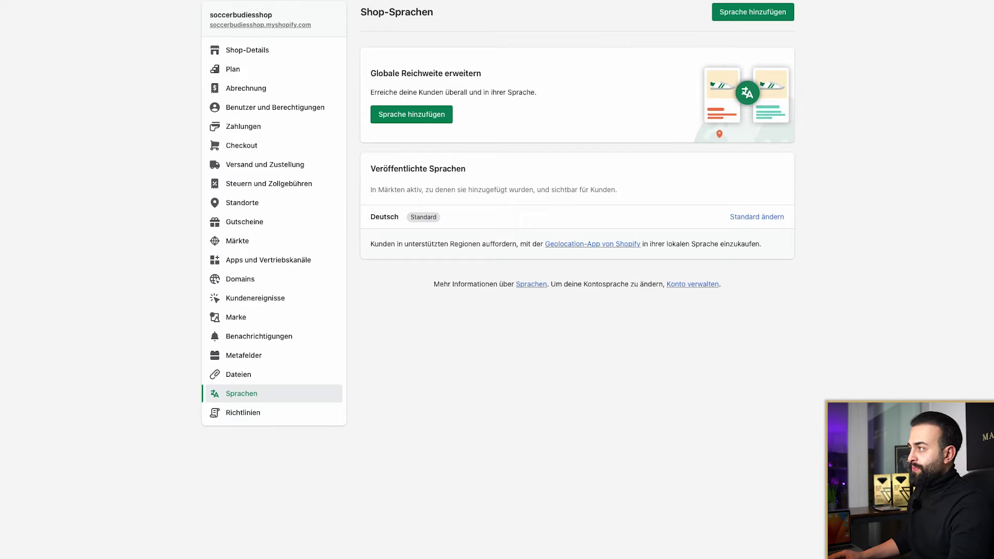
Try the suffix 1 for the order ID format in the shop details and check the order number preview
left_click(251, 50)
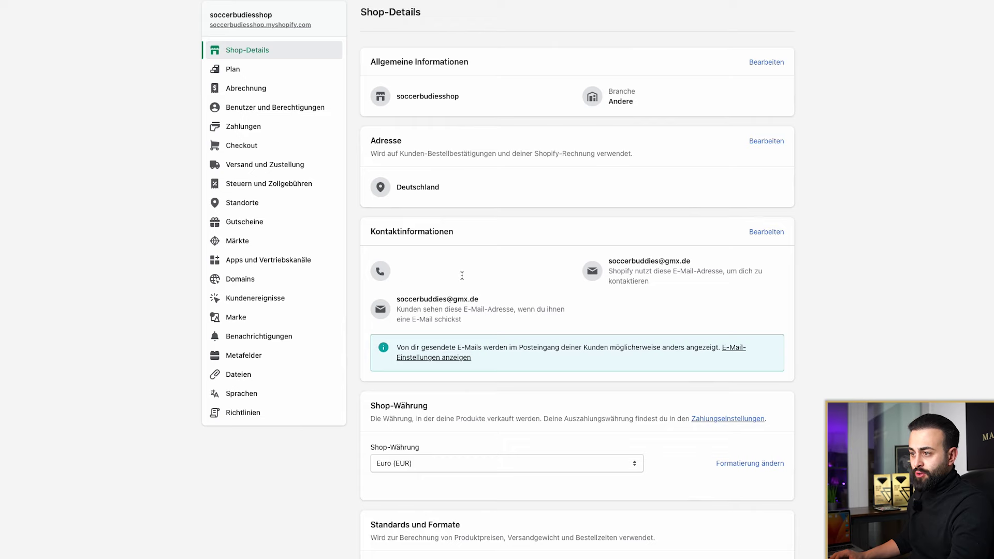
scroll(476, 298, "down", 5)
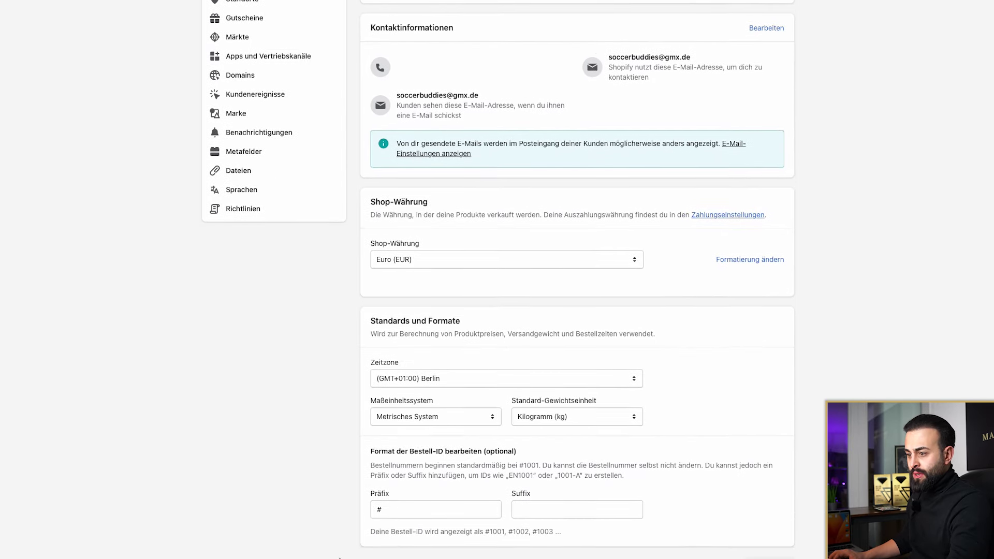
left_click(513, 521)
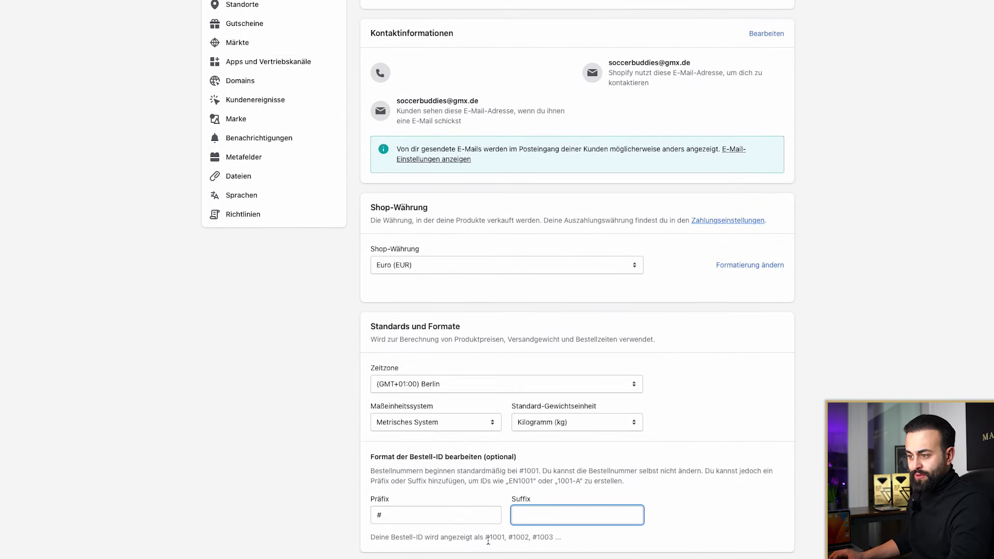
left_click_drag(484, 539, 508, 539)
left_click(533, 548)
left_click(628, 517)
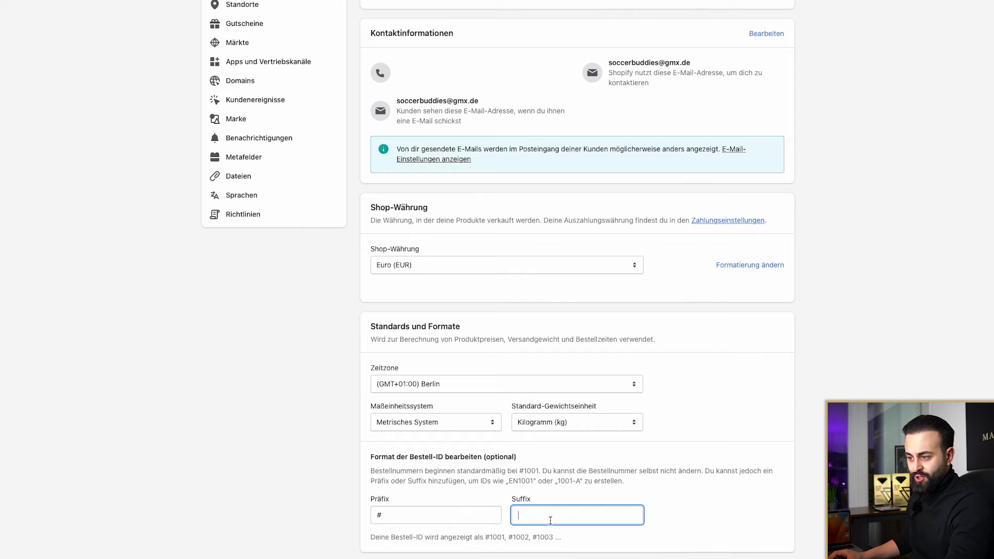
type("1")
left_click(645, 539)
left_click_drag(508, 539, 608, 548)
left_click(616, 545)
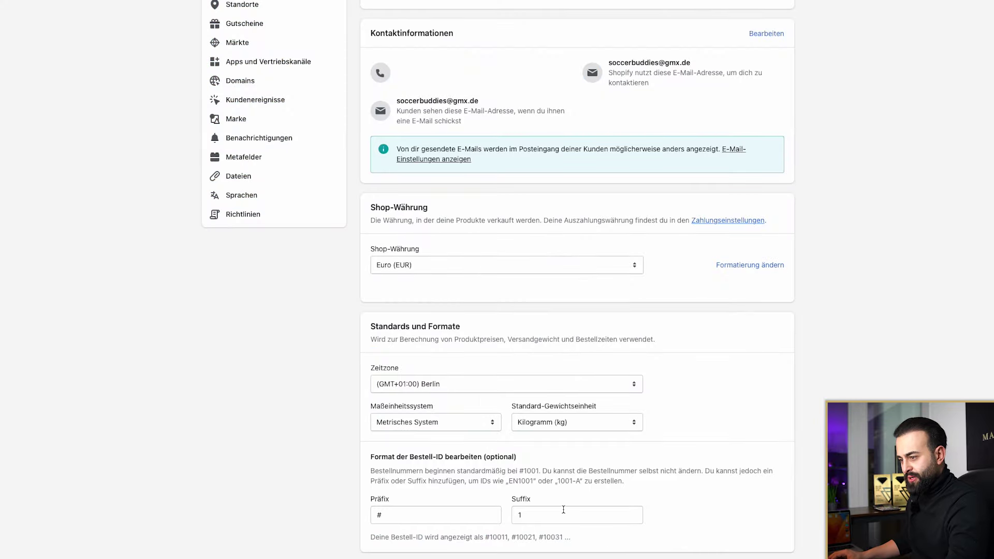
Clear the order ID suffix and return to the general shop information
double_click(562, 510)
key("BackSpace")
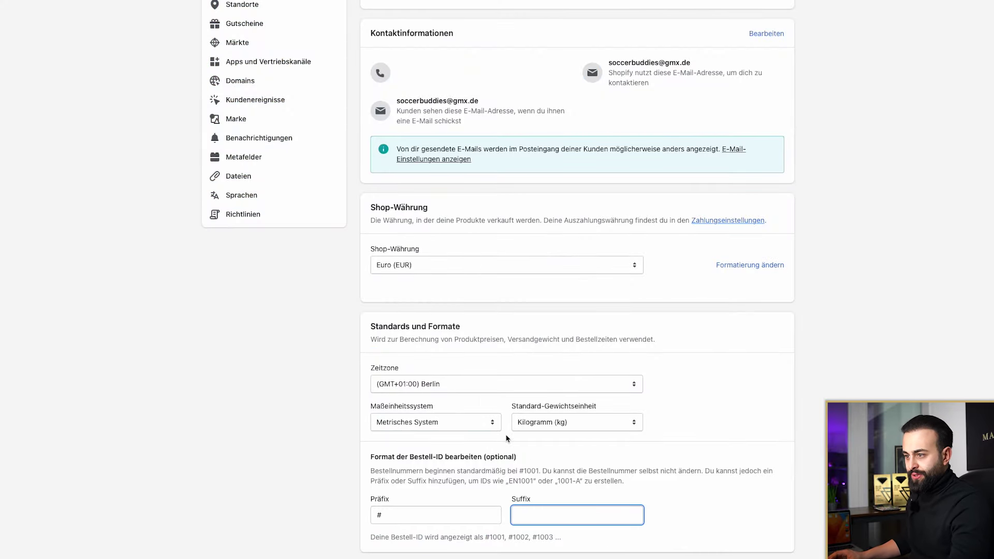
scroll(507, 439, "up", 5)
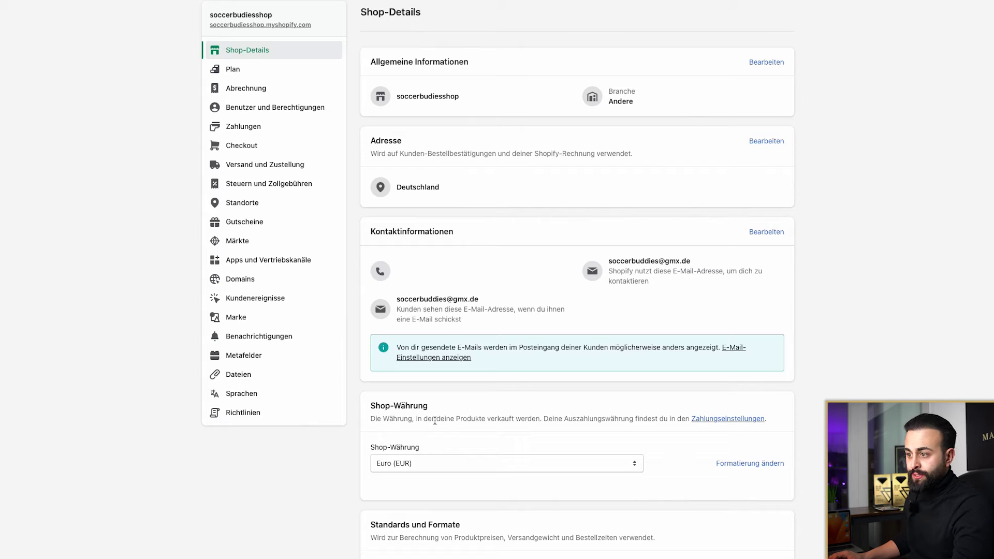
Open the plan selection from the plan settings and examine the Basic plan's monthly price and payment fees
left_click(283, 69)
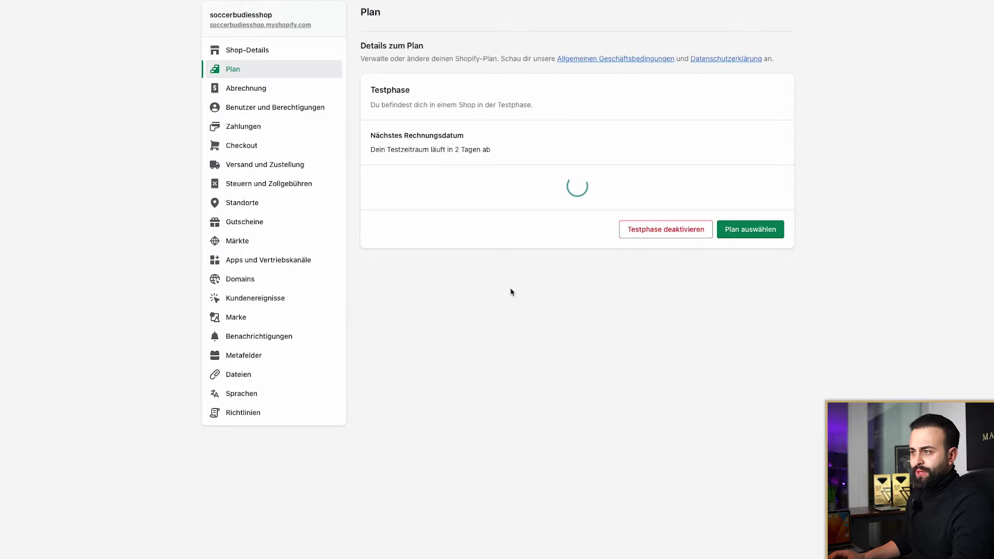
left_click(732, 230)
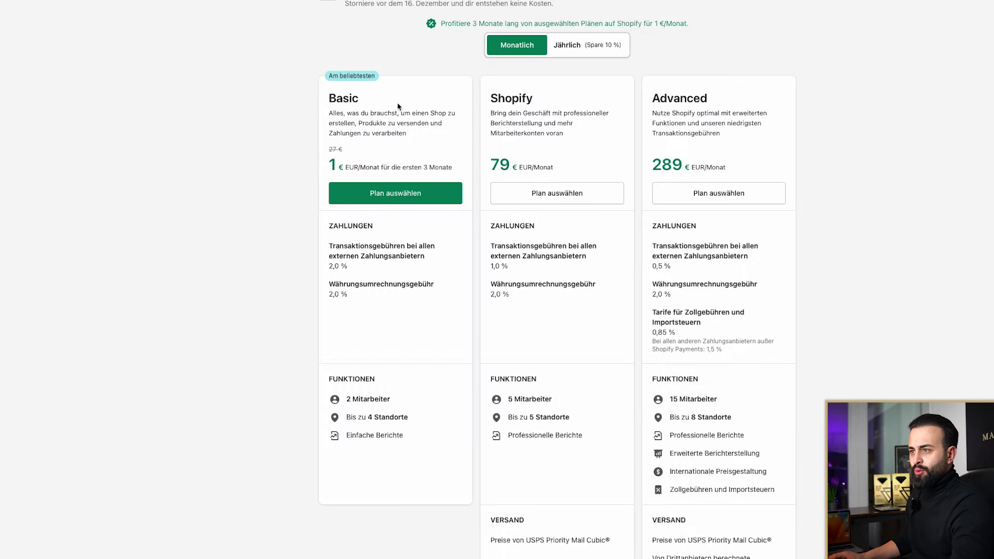
left_click_drag(327, 99, 358, 99)
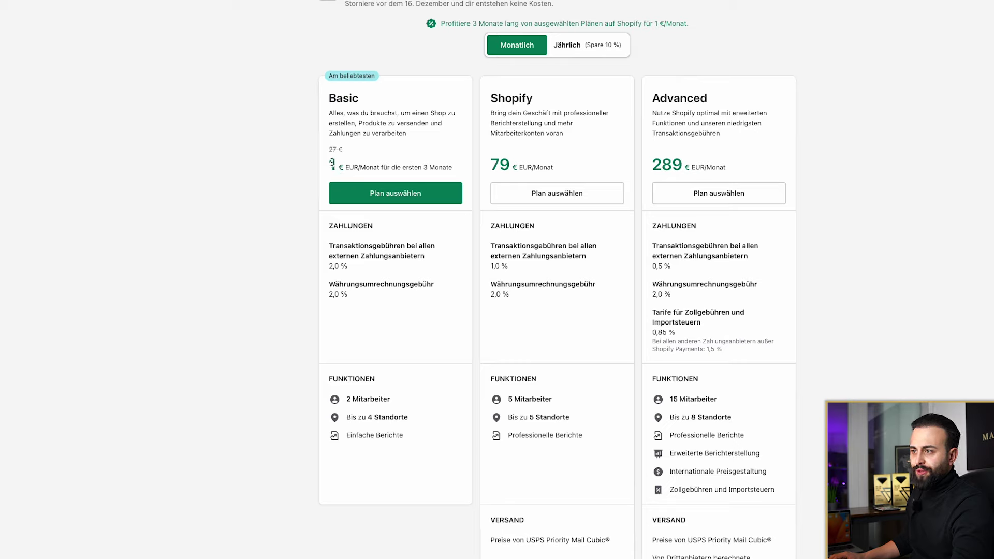
left_click_drag(328, 150, 339, 152)
left_click(357, 154)
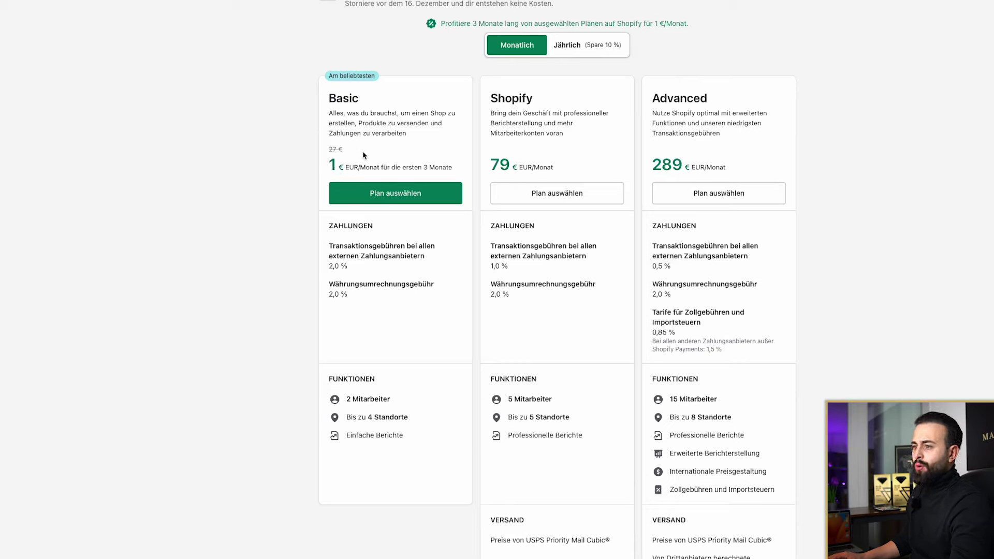
left_click_drag(391, 306, 323, 225)
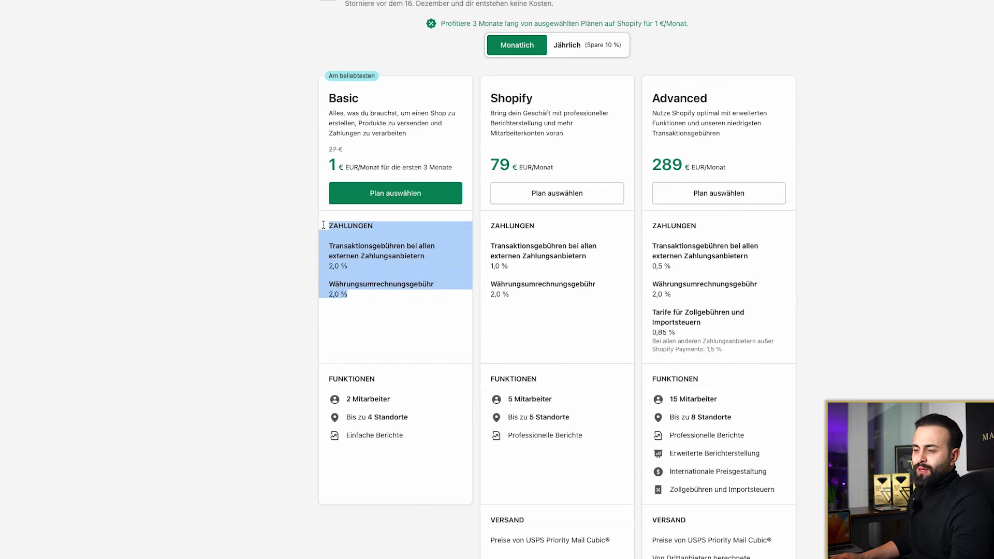
left_click(363, 277)
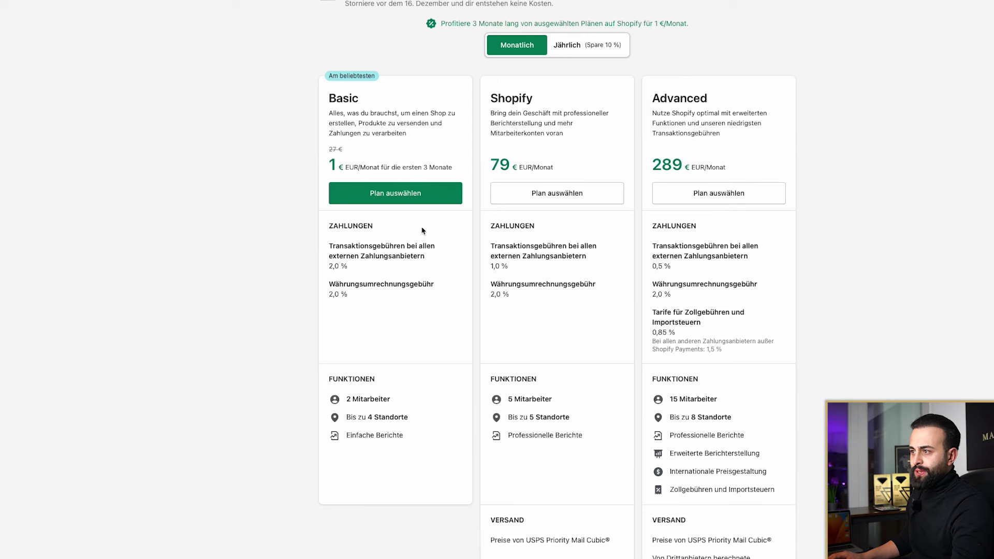
Switch the plan comparison to yearly billing and examine the Basic plan's discounted price
left_click(589, 46)
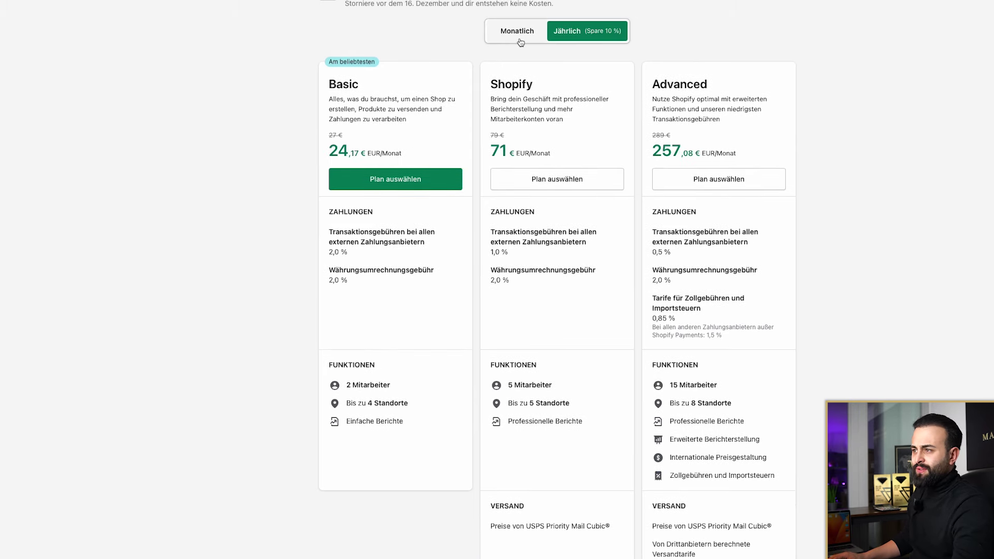
scroll(325, 162, "down", 1)
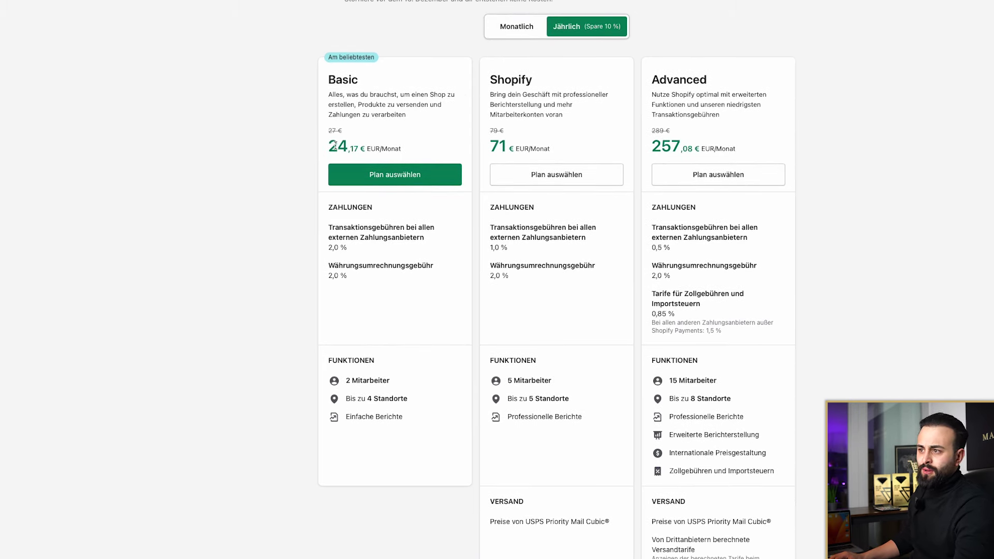
left_click_drag(325, 157, 390, 138)
left_click(390, 137)
scroll(390, 137, "down", 1)
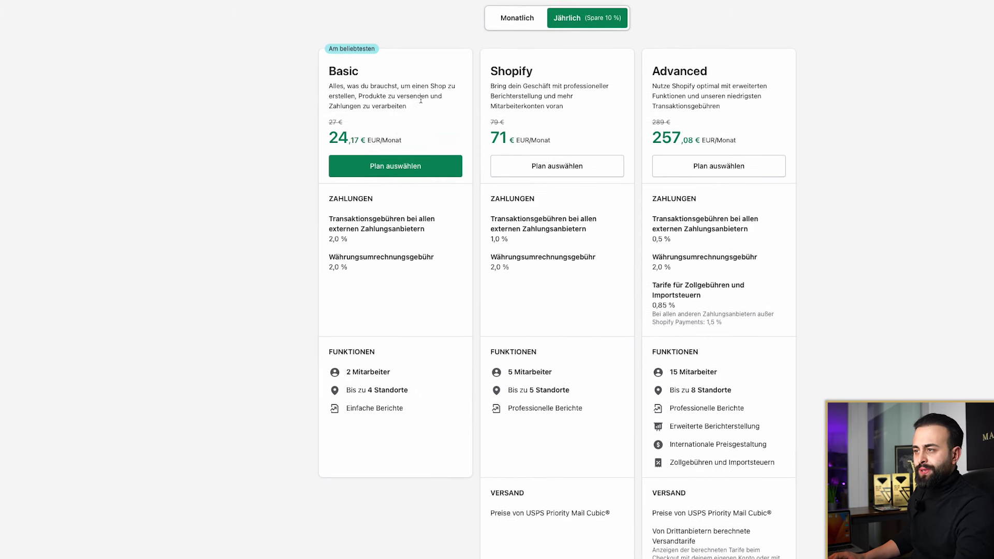
Compare the Basic, Shopify and Advanced plans under yearly billing and return to the plan settings
scroll(489, 82, "up", 1)
scroll(490, 81, "down", 1)
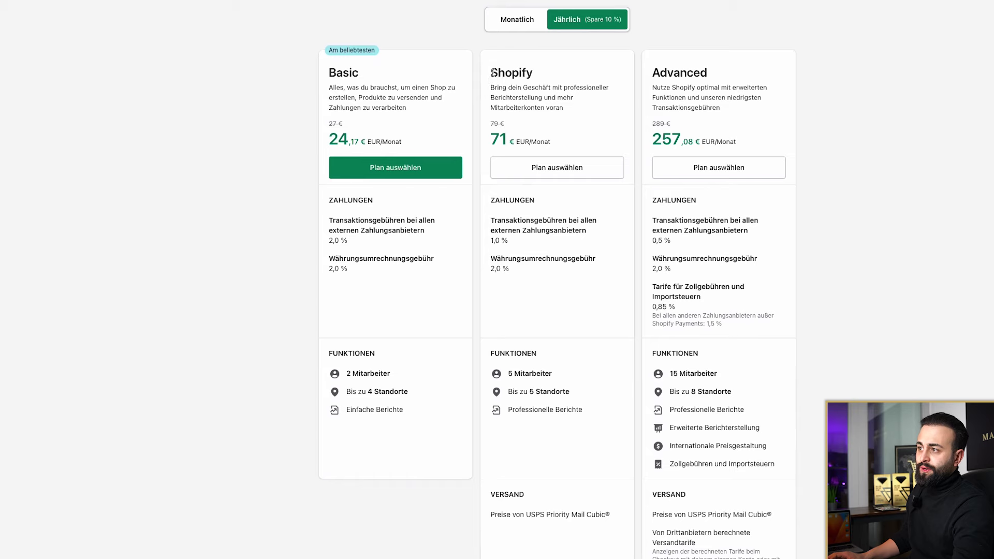
left_click(538, 21)
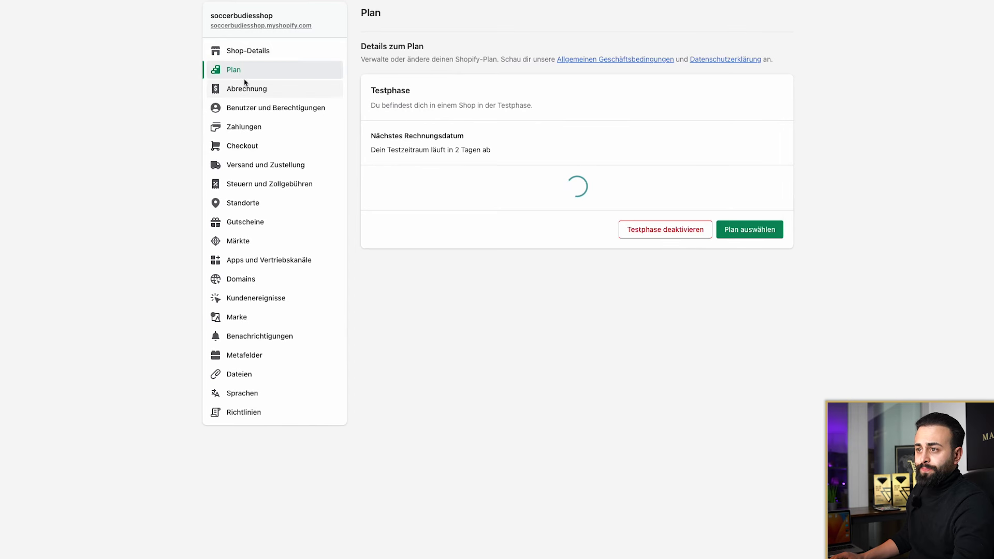
Open the billing settings, examine the form for adding a credit card as payment method, and close it without saving
left_click(252, 89)
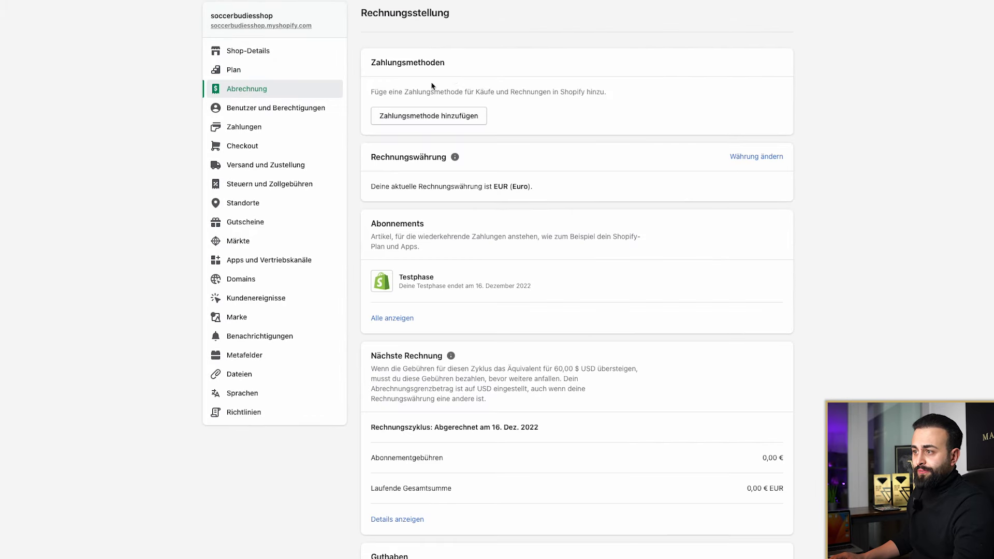
left_click(455, 118)
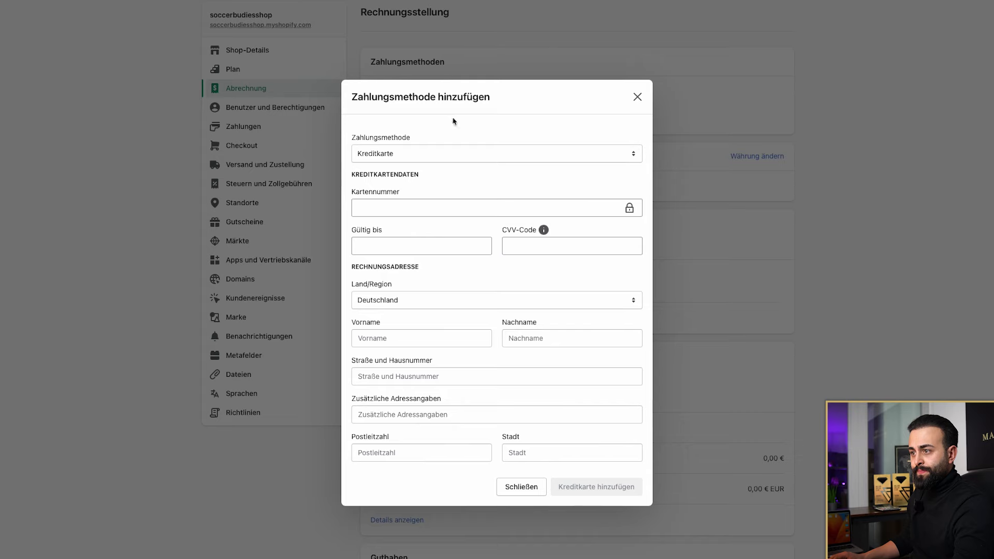
left_click(406, 155)
left_click(422, 149)
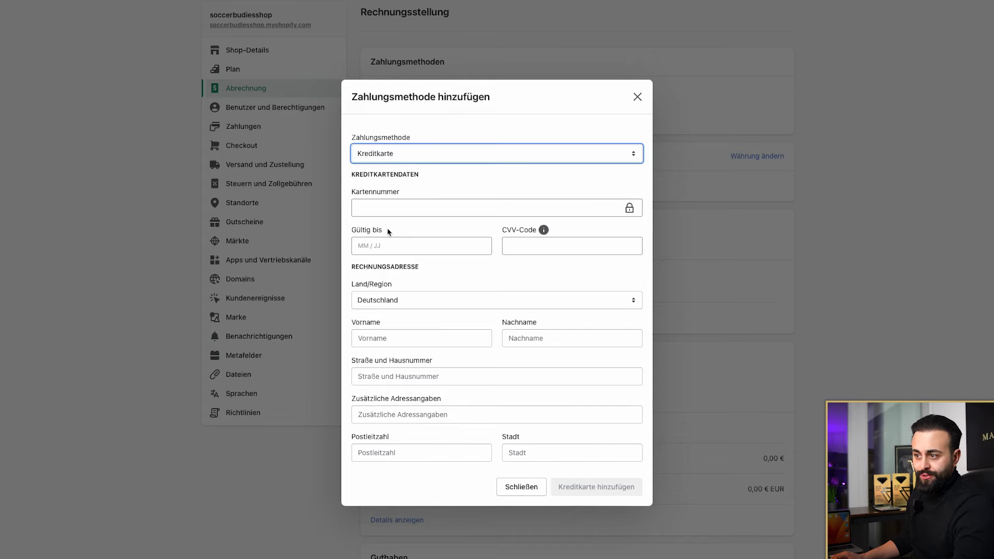
left_click(646, 99)
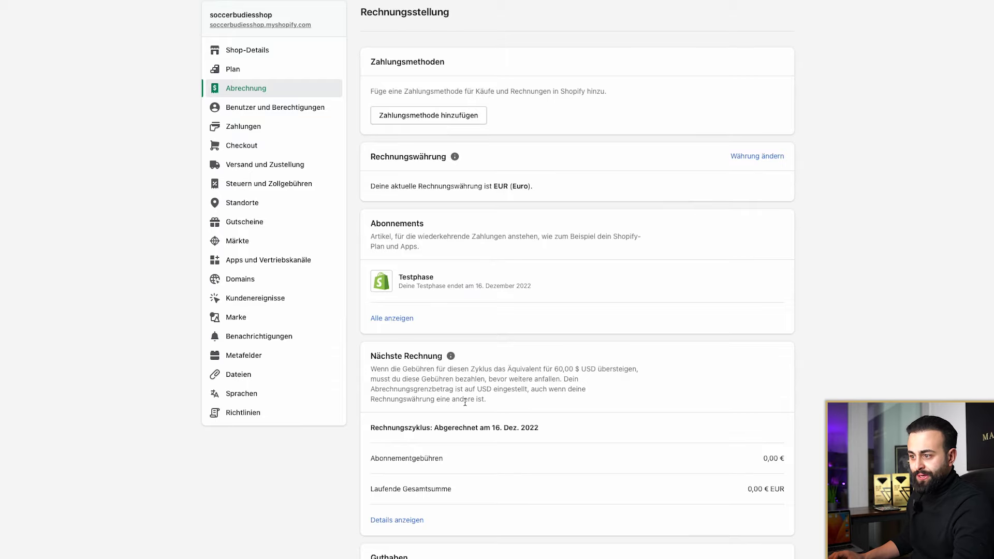
Review the tax registration section of the billing settings, inspect the form for adding a VAT ID, and close it empty
scroll(458, 330, "down", 6)
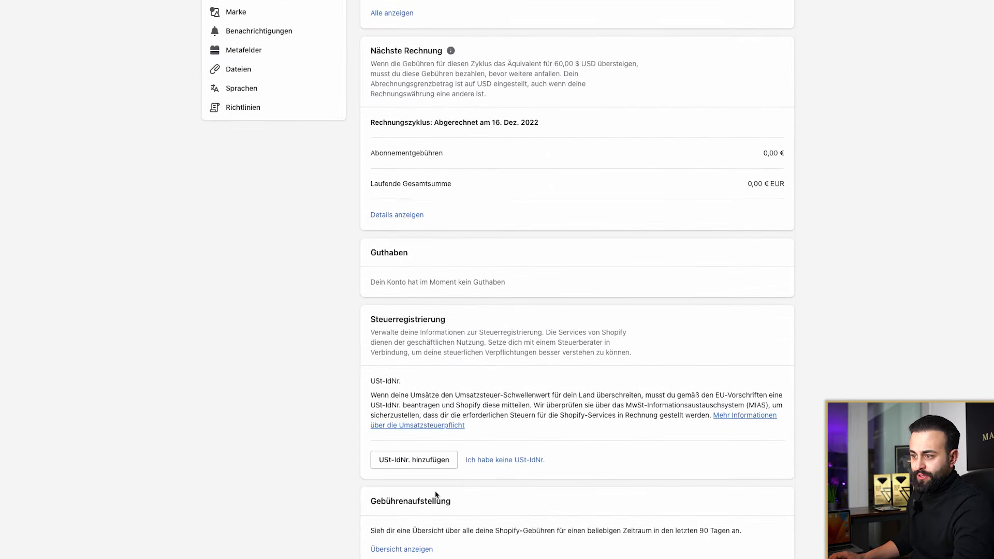
left_click(432, 470)
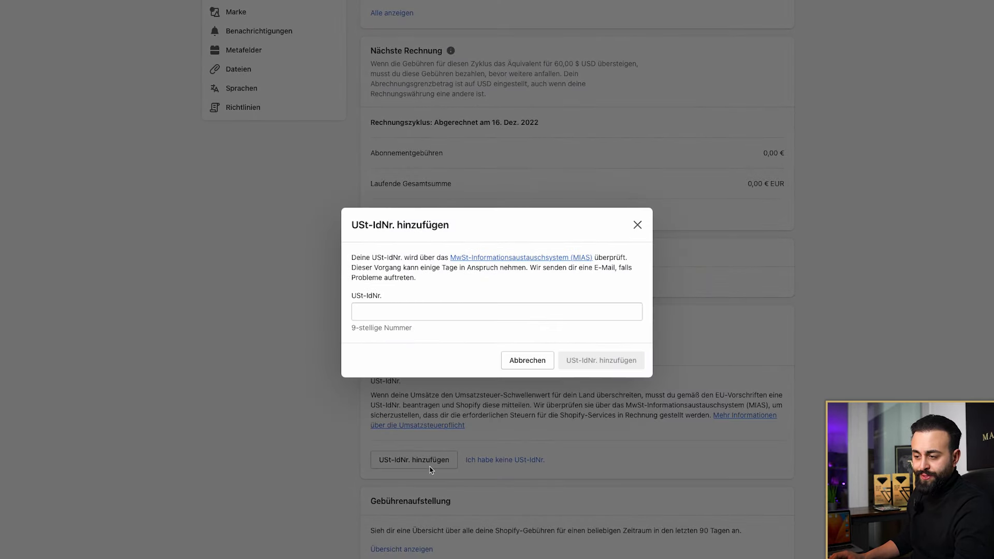
left_click(415, 317)
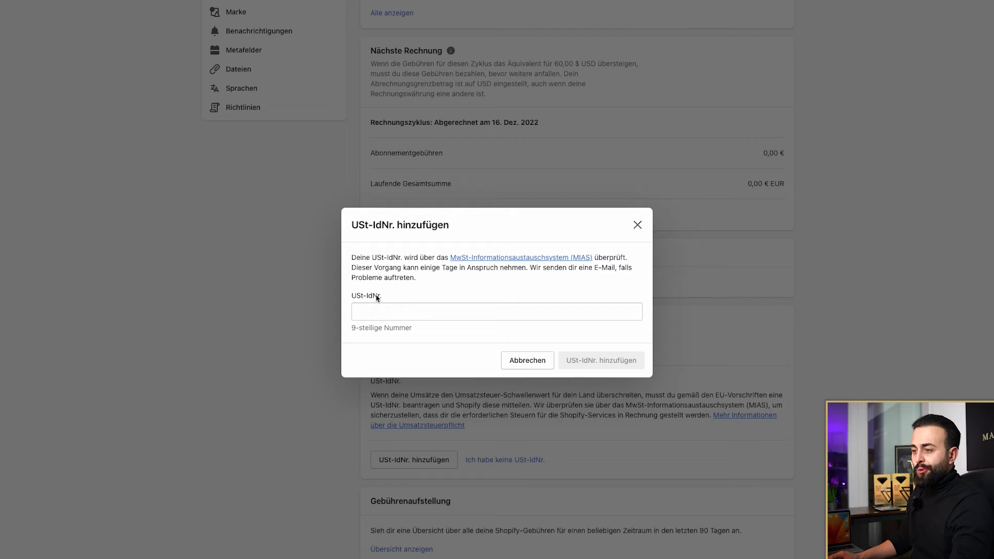
left_click(637, 225)
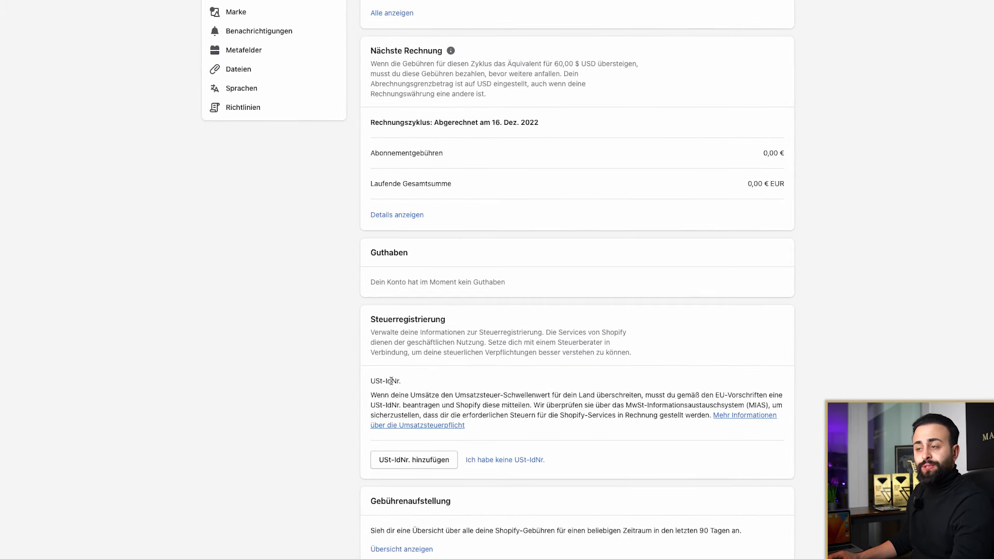
scroll(402, 378, "up", 6)
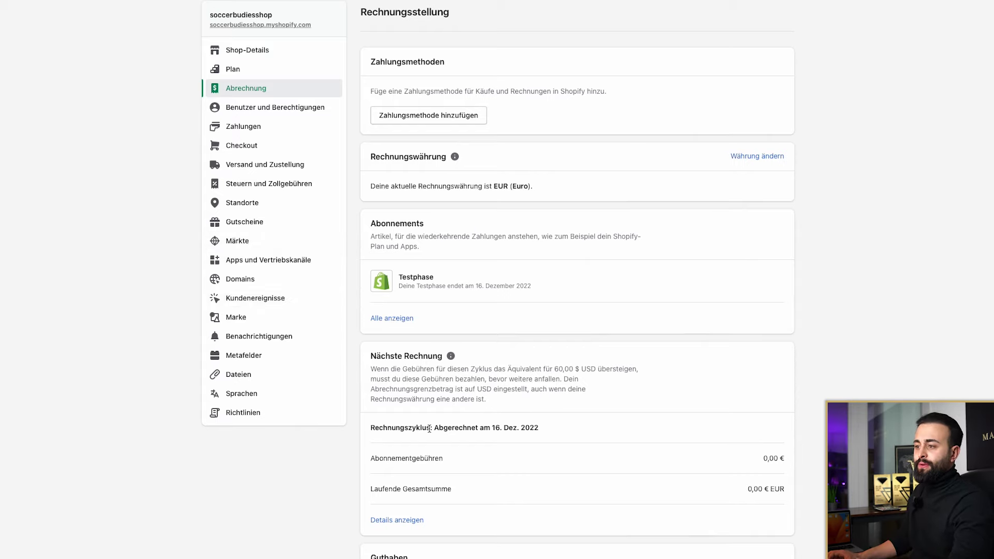
Start adding a staff member under users and permissions with first name CUSTOMER, last name CARE and placeholder e-mail XXX
left_click(304, 109)
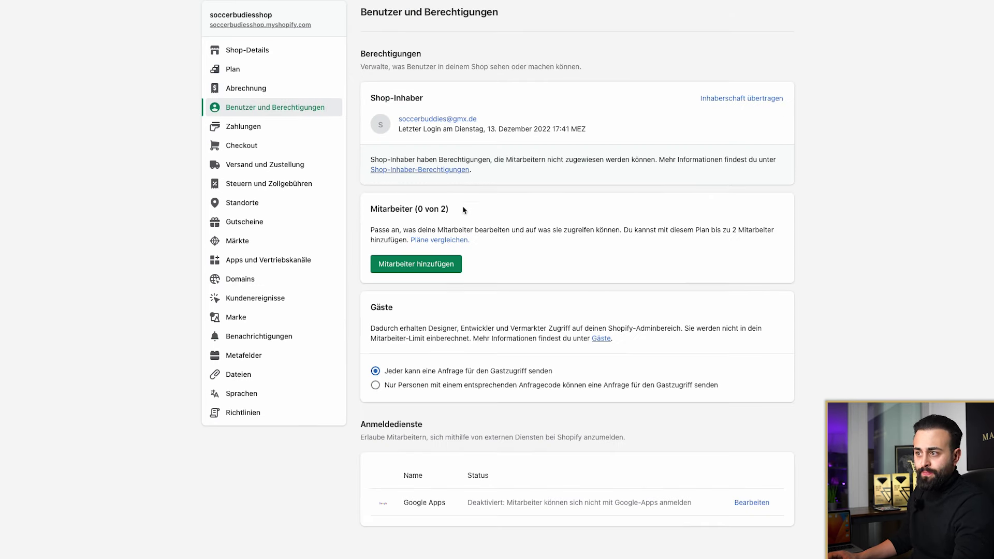
left_click(410, 265)
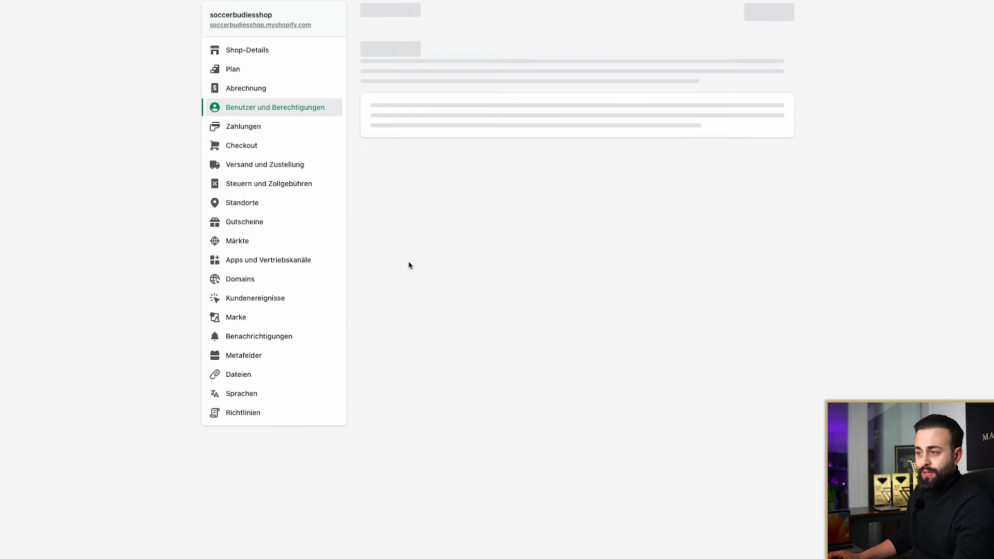
left_click(484, 122)
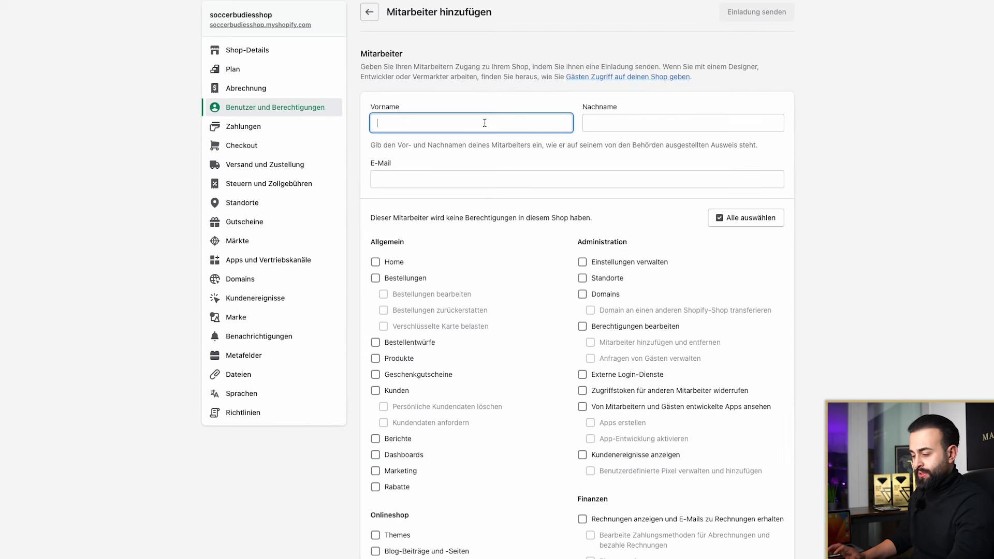
type("CUSTOMER")
key("Tab")
type("CARE")
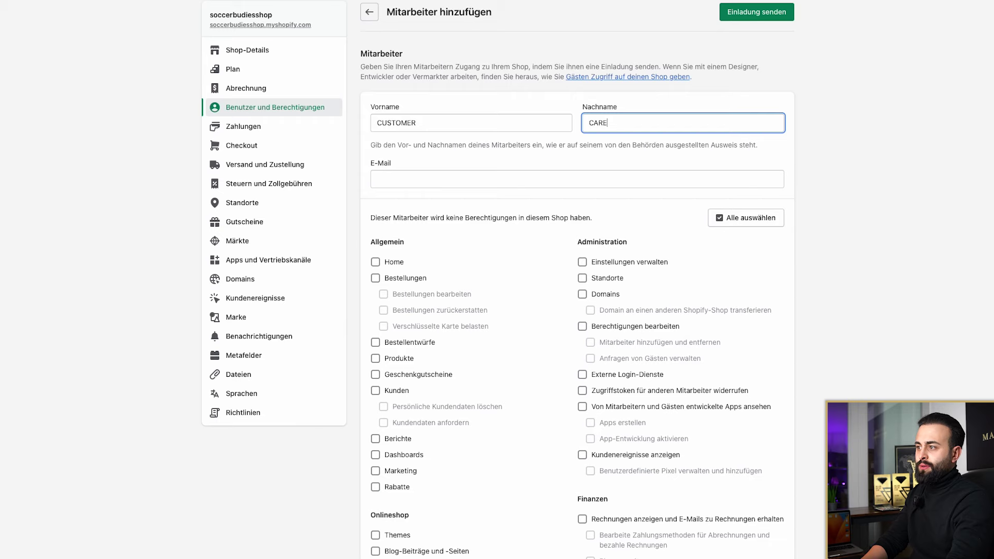
key("Tab")
type("XXX")
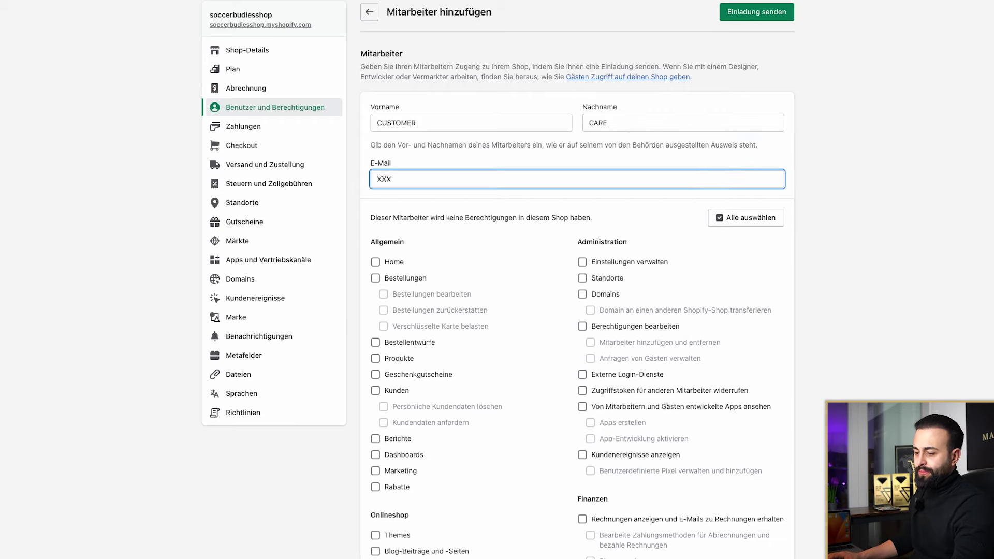
left_click(393, 280)
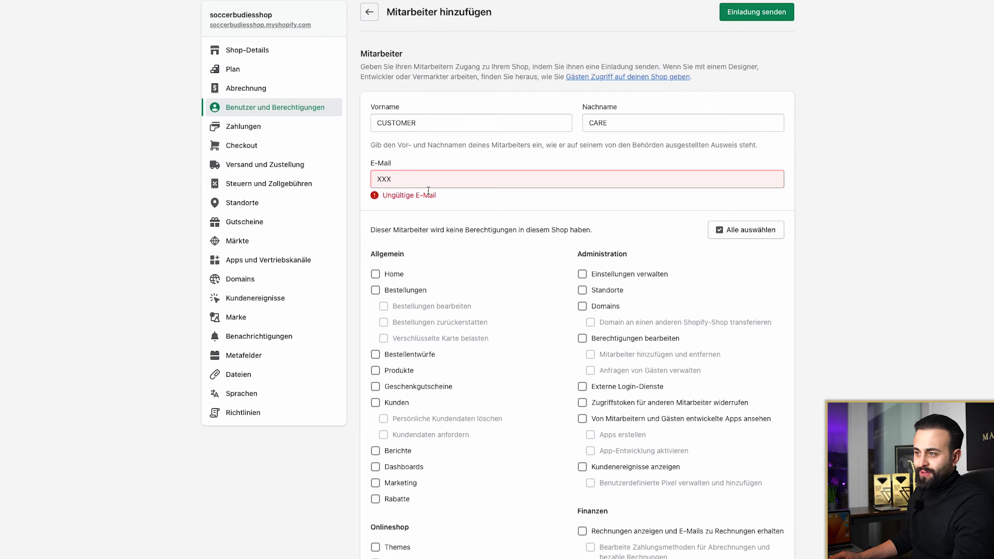
Examine the permissions that can be granted to a staff member, and leave the form without sending the invitation
scroll(378, 293, "down", 1)
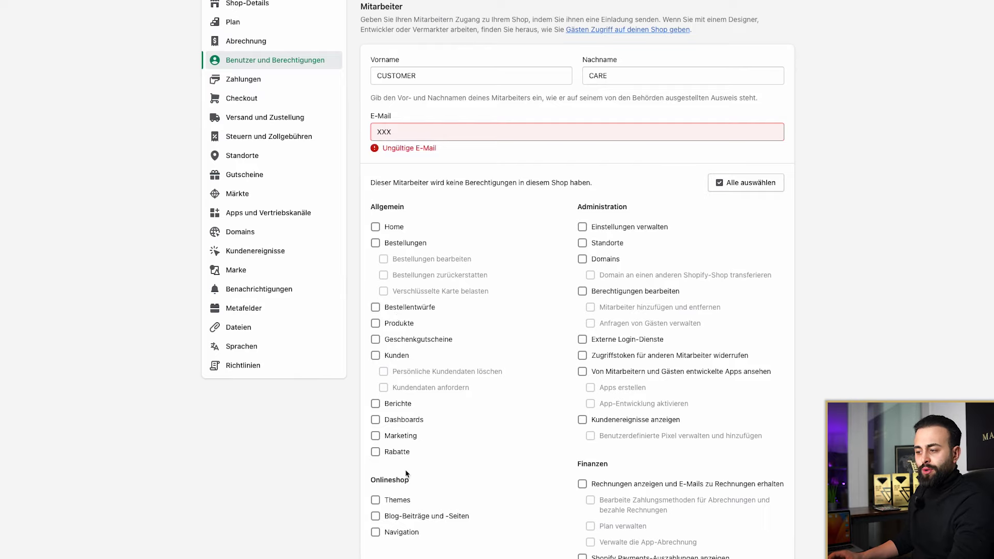
scroll(489, 455, "down", 3)
scroll(489, 454, "up", 4)
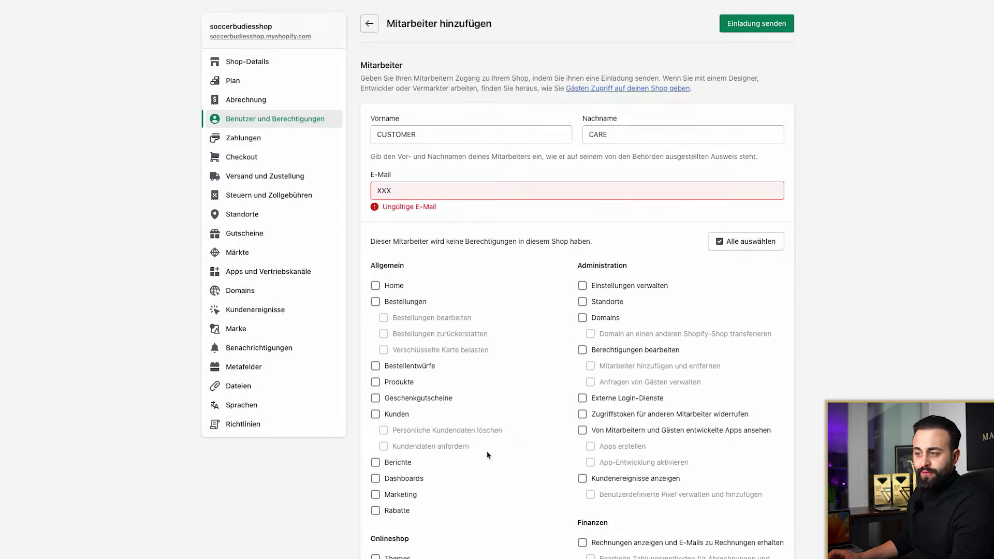
scroll(466, 375, "down", 4)
scroll(627, 343, "up", 1)
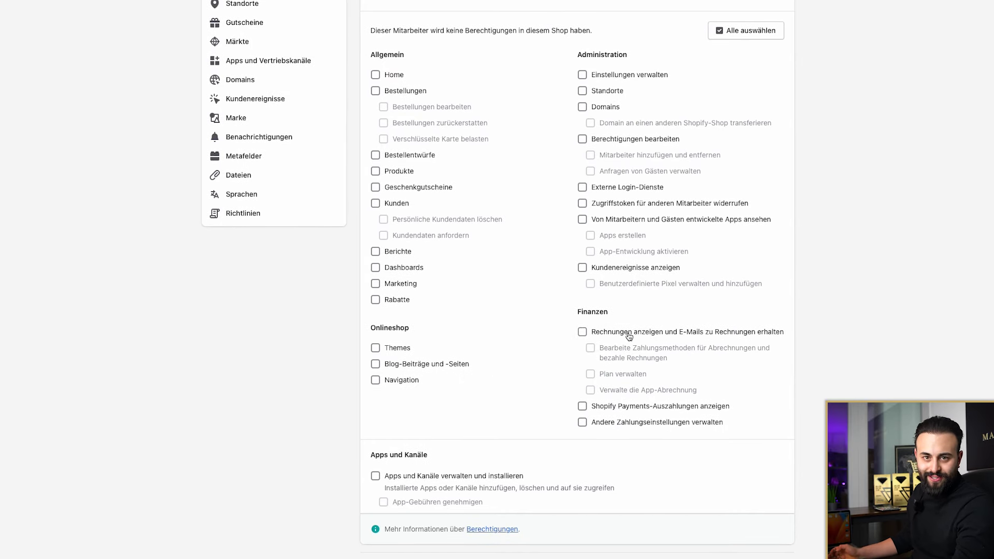
scroll(629, 337, "up", 4)
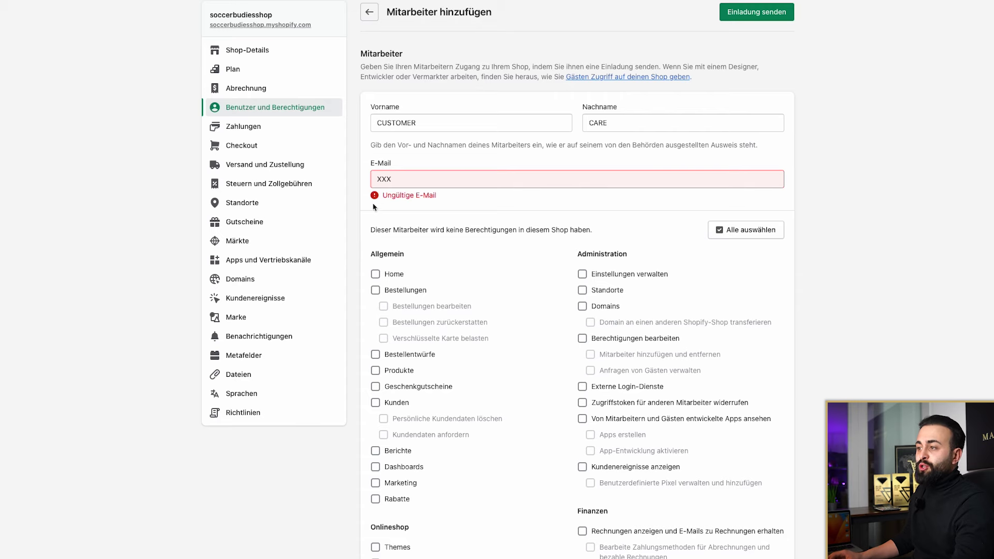
left_click(372, 13)
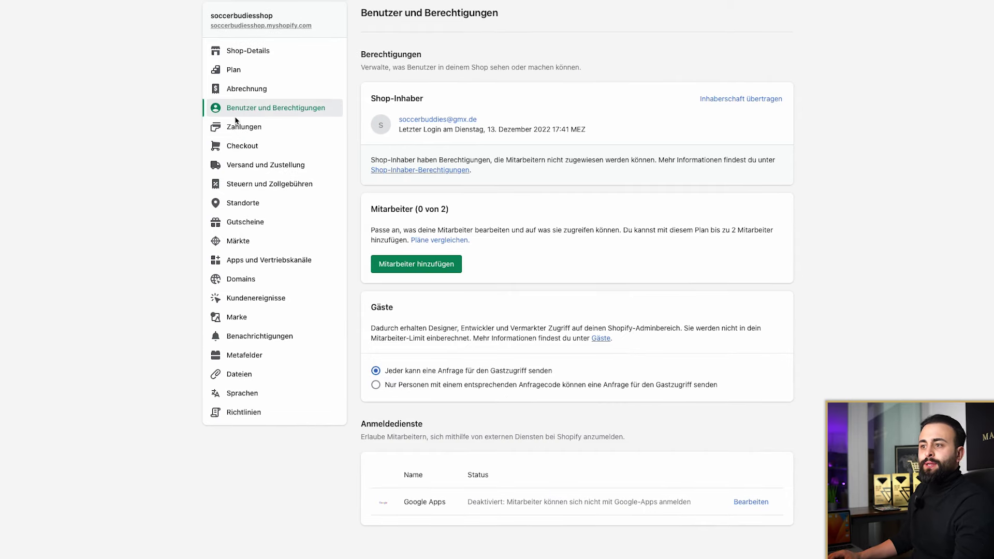
Open the payment settings, view the business address form required to activate Shopify Payments, and close it unfilled
left_click(245, 130)
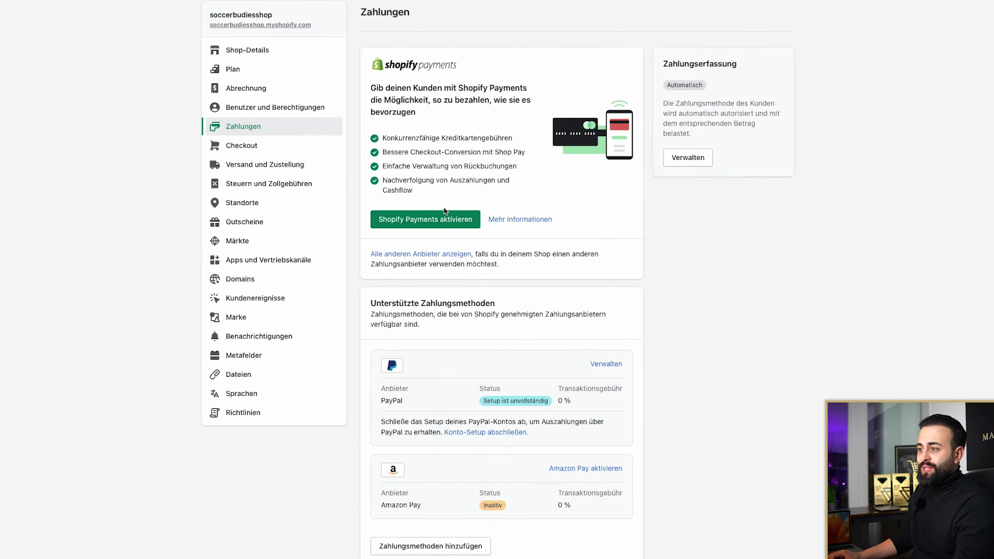
left_click(451, 220)
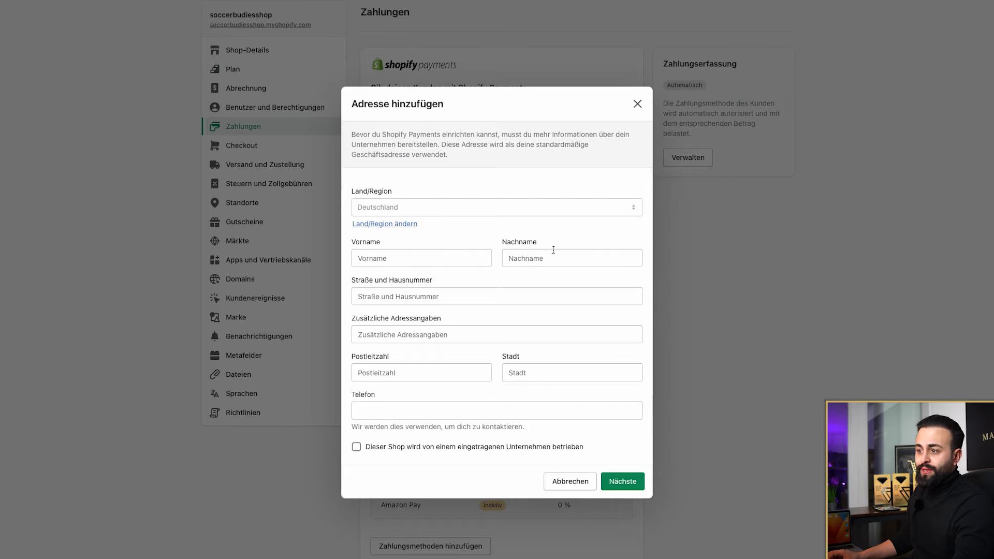
left_click(638, 109)
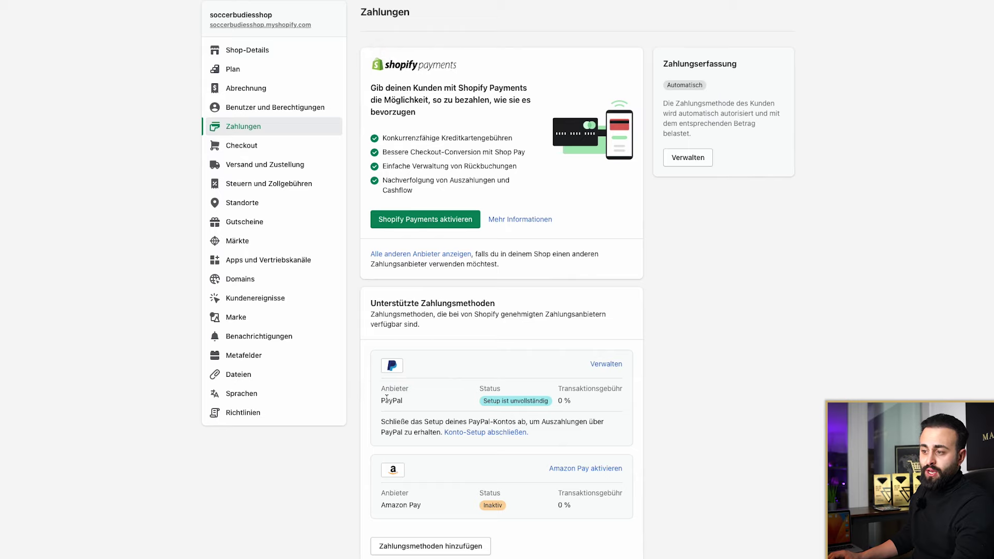
Open the page for adding payment methods and display the list of payment providers to search
left_click(488, 554)
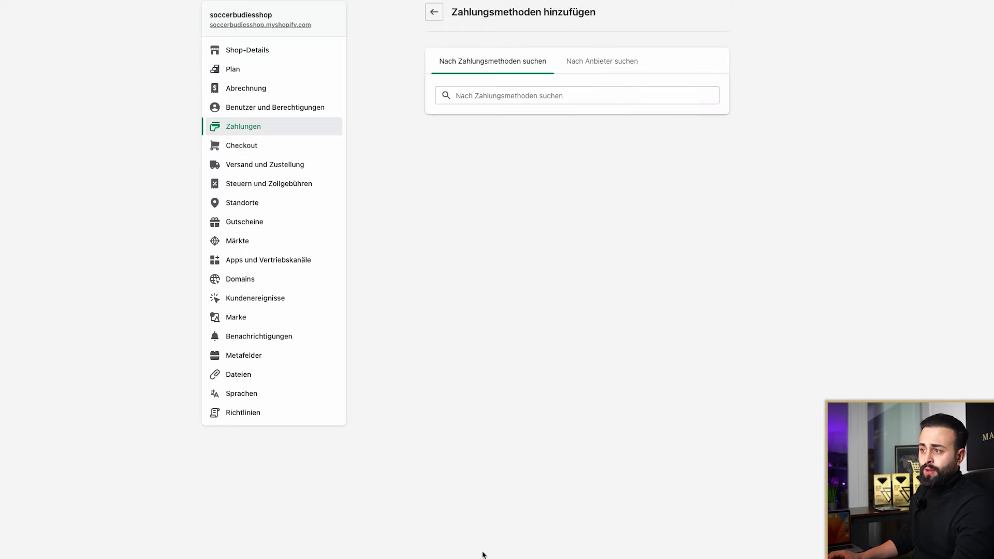
left_click(514, 96)
left_click(616, 63)
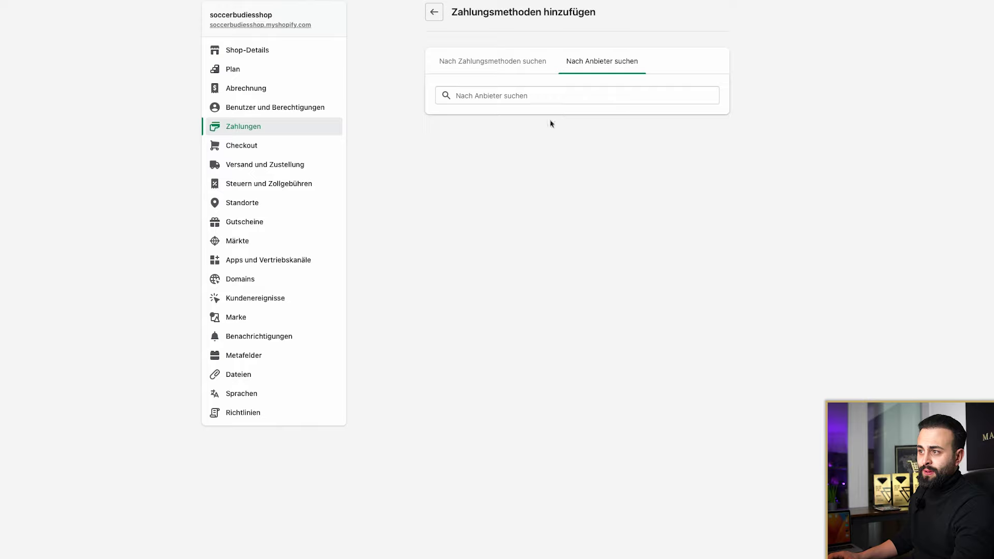
left_click(532, 97)
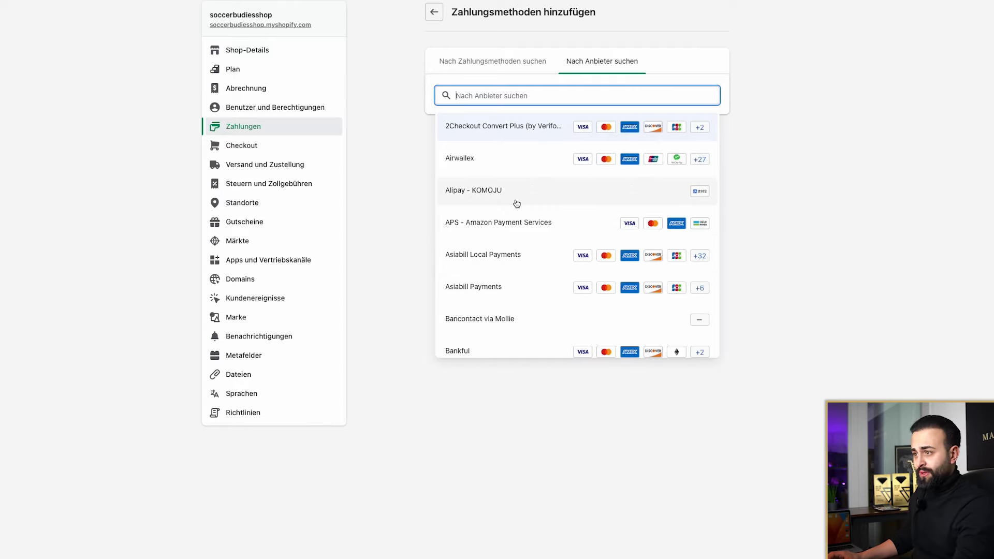
Examine the list of available payment providers, including the Klarna and Mollie options, and return to the payment settings
scroll(534, 217, "down", 5)
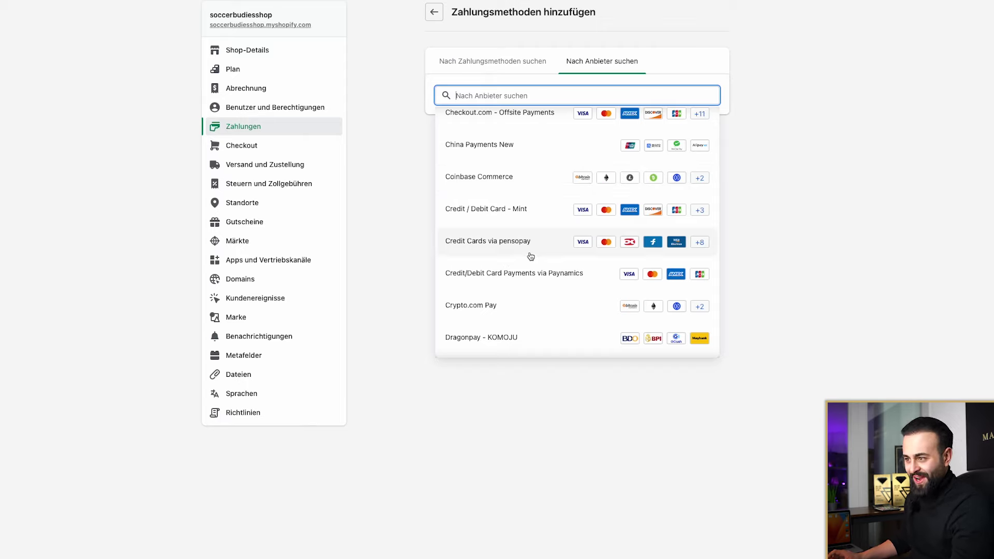
scroll(528, 255, "down", 3)
scroll(539, 222, "down", 7)
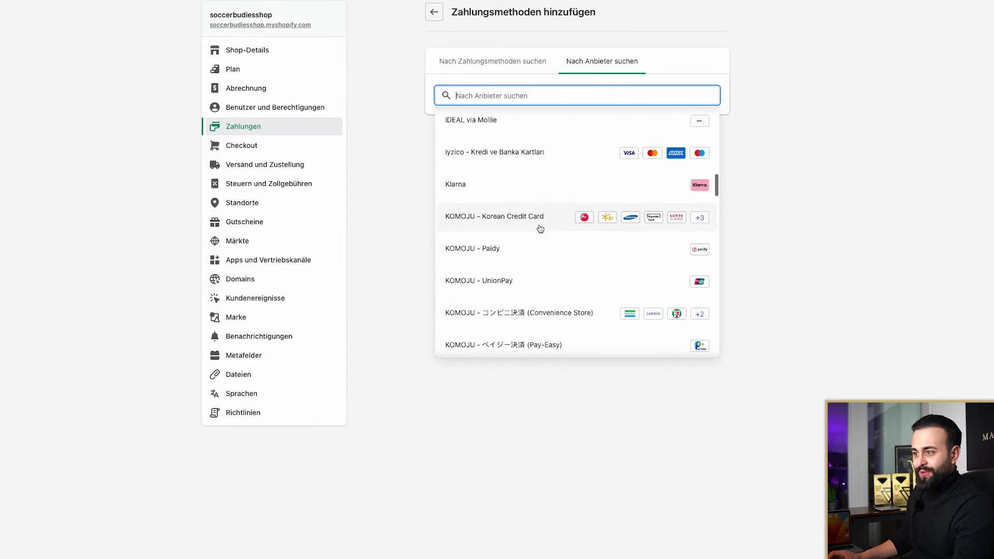
scroll(533, 240, "down", 10)
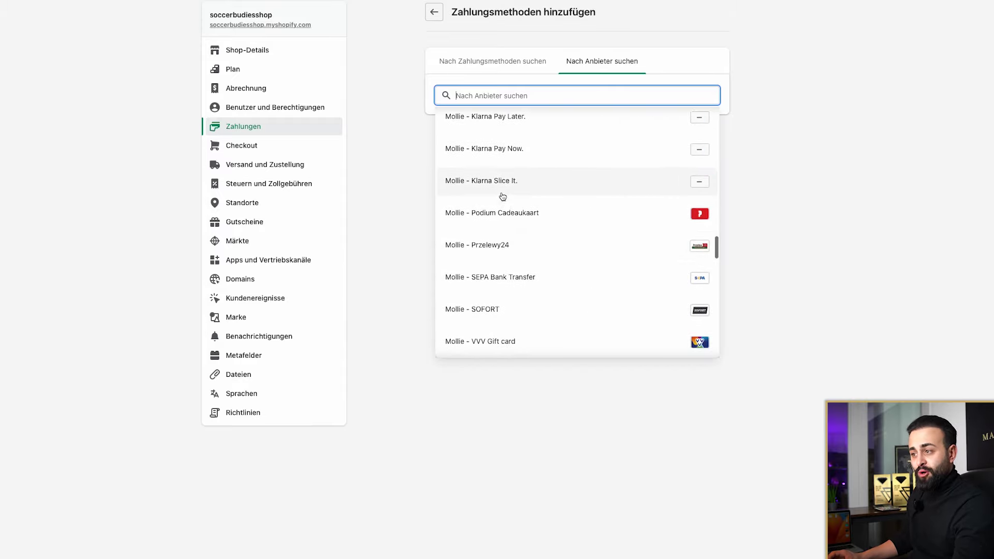
scroll(504, 196, "up", 4)
scroll(502, 196, "up", 4)
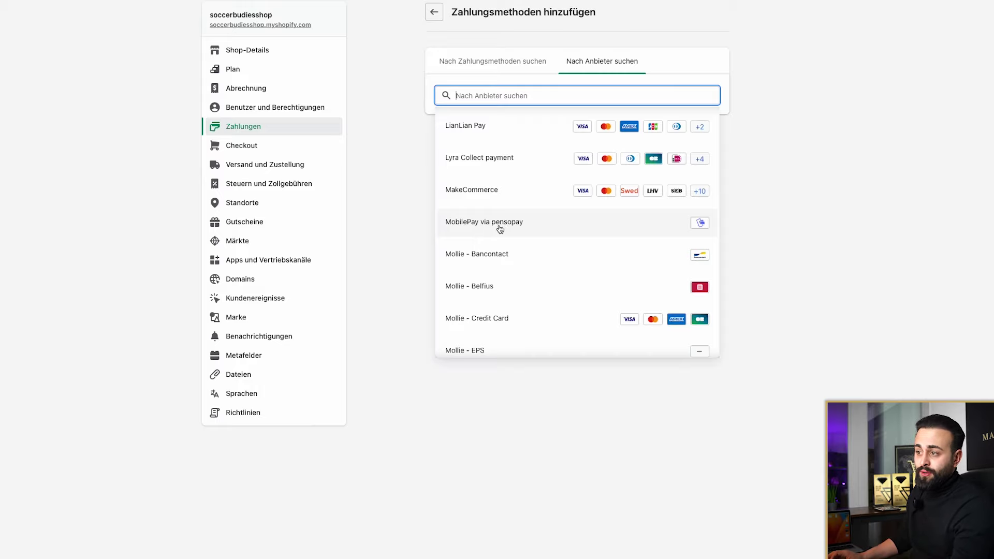
scroll(464, 259, "down", 15)
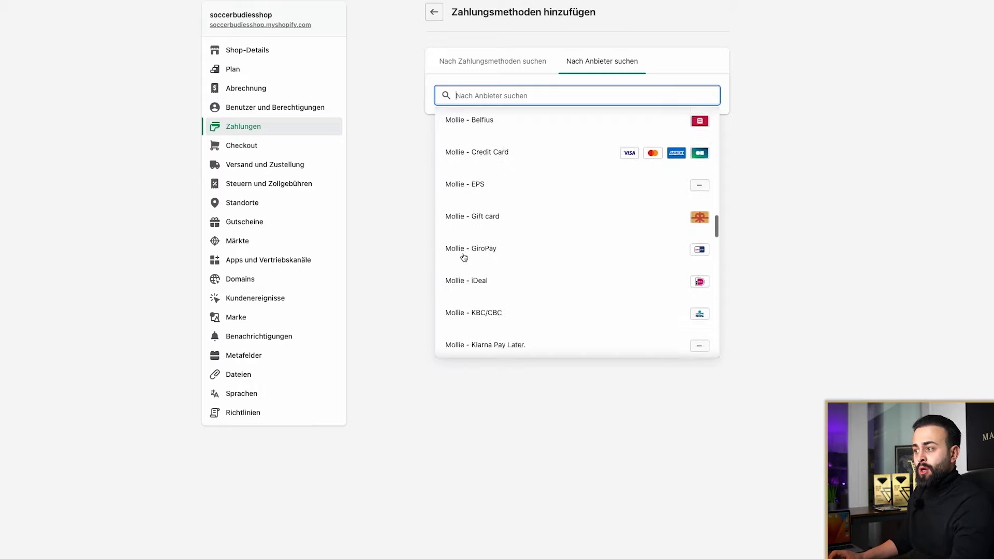
scroll(464, 258, "down", 8)
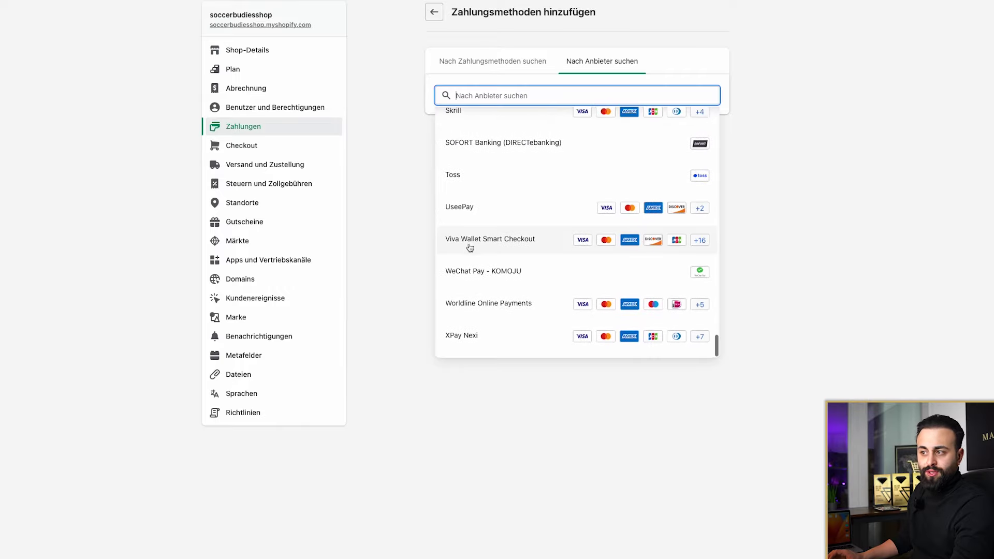
scroll(470, 248, "up", 10)
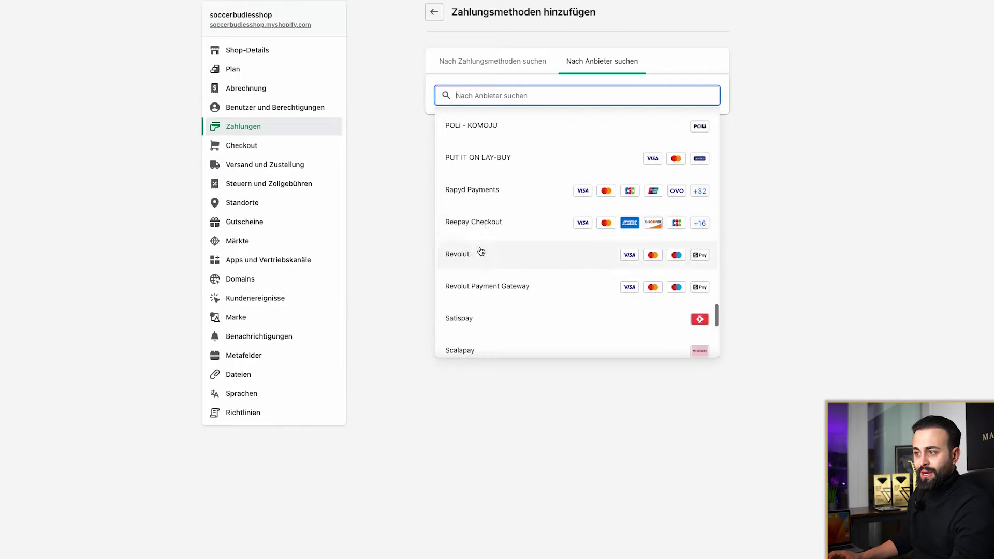
scroll(483, 258, "up", 15)
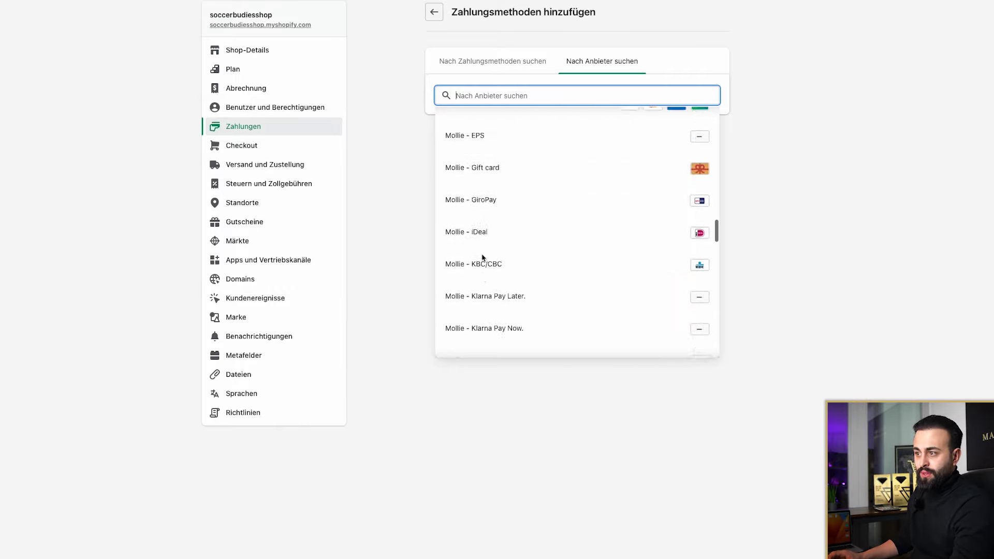
scroll(483, 258, "up", 1)
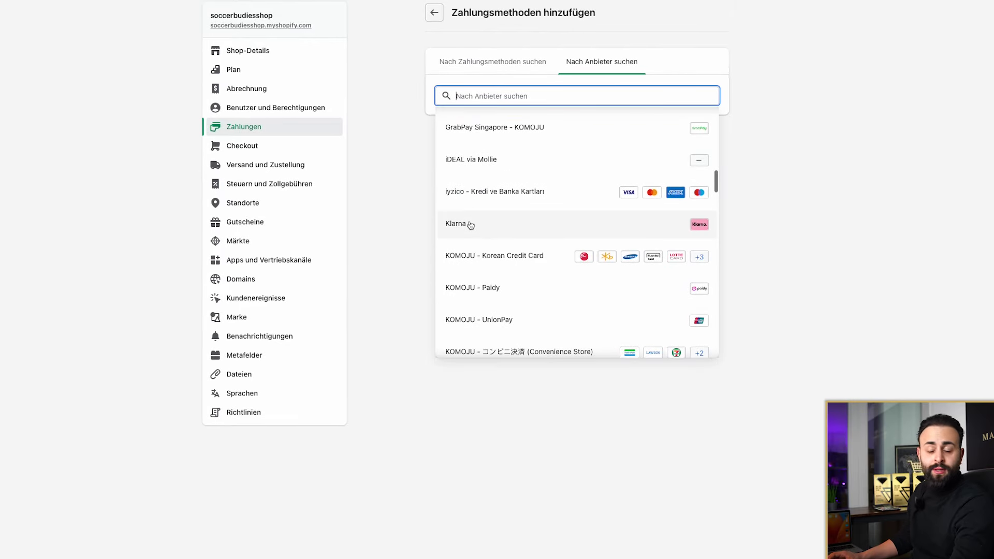
left_click(523, 48)
left_click(434, 12)
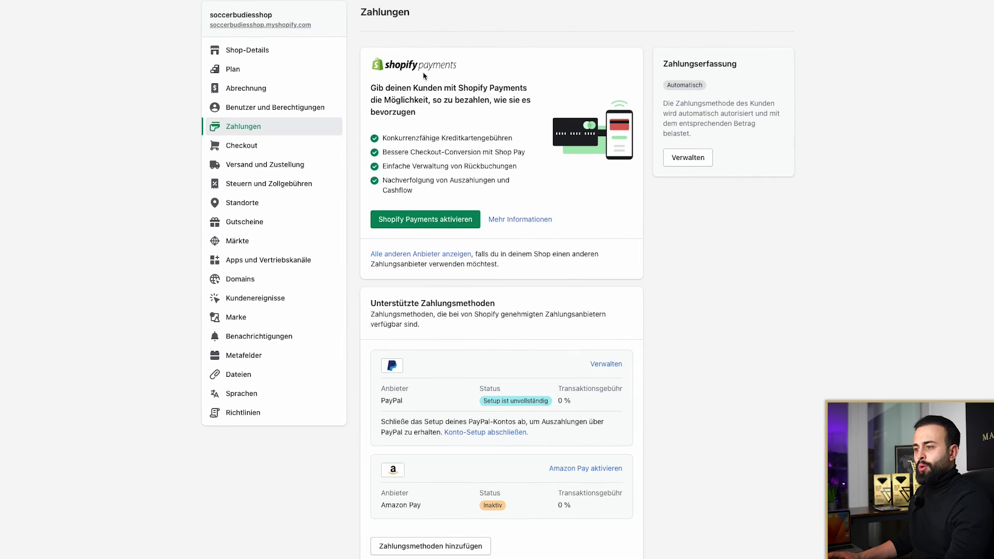
View the manual payment methods that can be added and read their description without choosing one
scroll(479, 403, "down", 3)
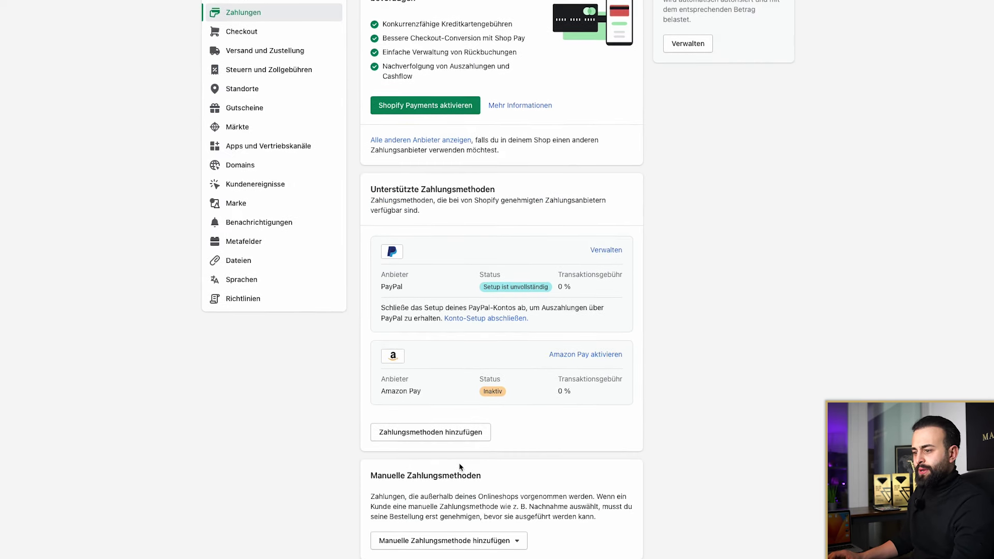
left_click(430, 543)
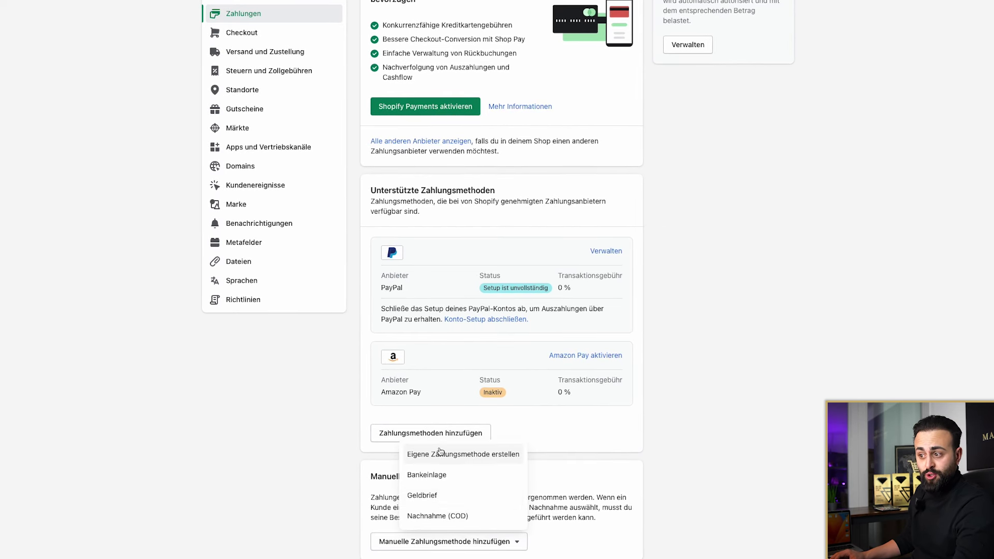
left_click(767, 451)
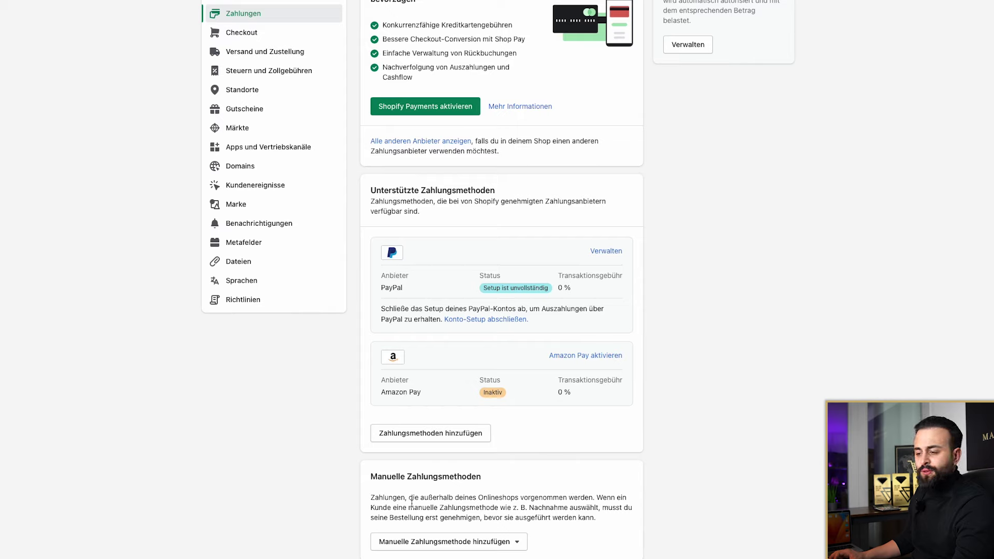
left_click_drag(375, 473, 545, 497)
left_click(603, 508)
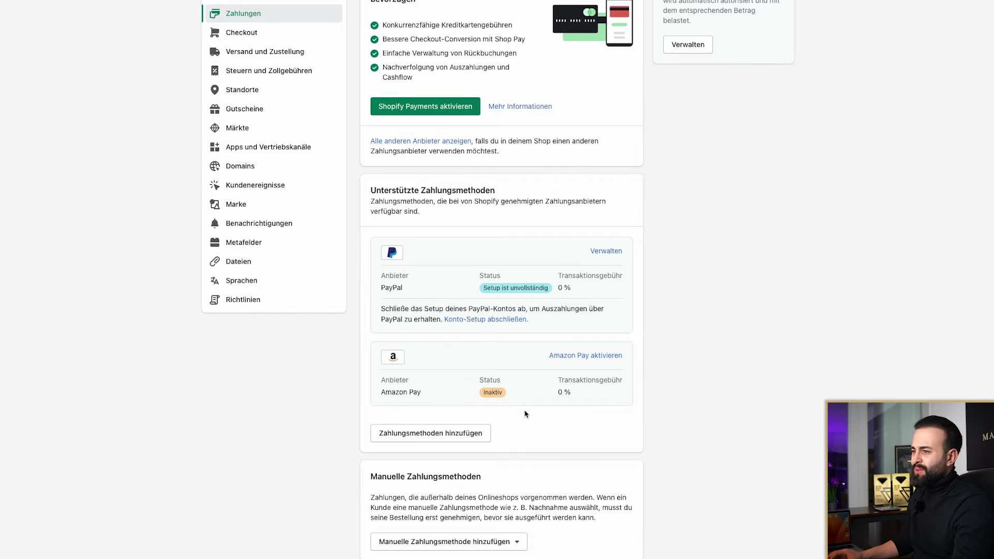
Open the checkout settings and make customer accounts optional with "Konten sind optional"
scroll(524, 414, "up", 5)
left_click(311, 155)
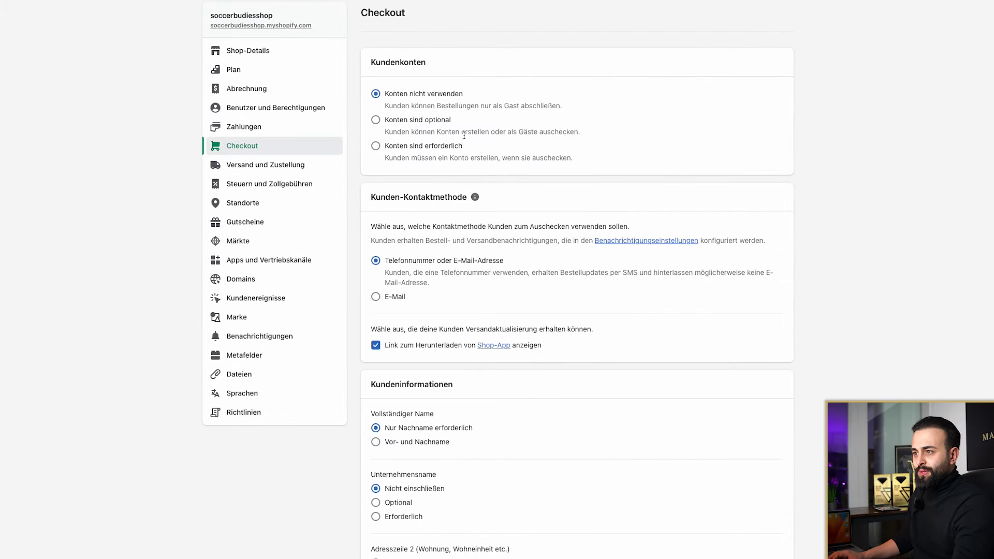
left_click(436, 124)
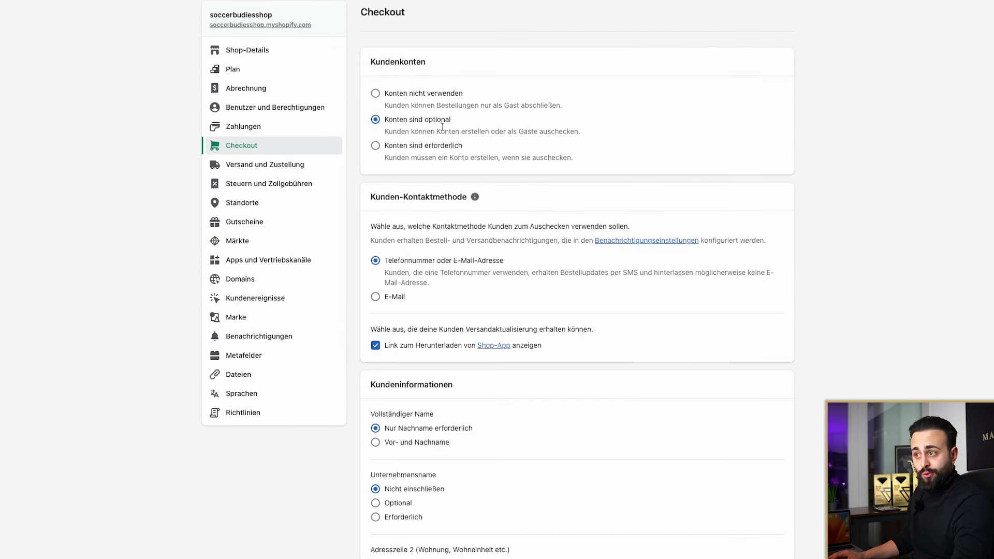
Try automatic fulfilment of line items after an order is paid, and switch back to "Keine Position der Bestellung automatisch ausführen"
scroll(443, 266, "down", 3)
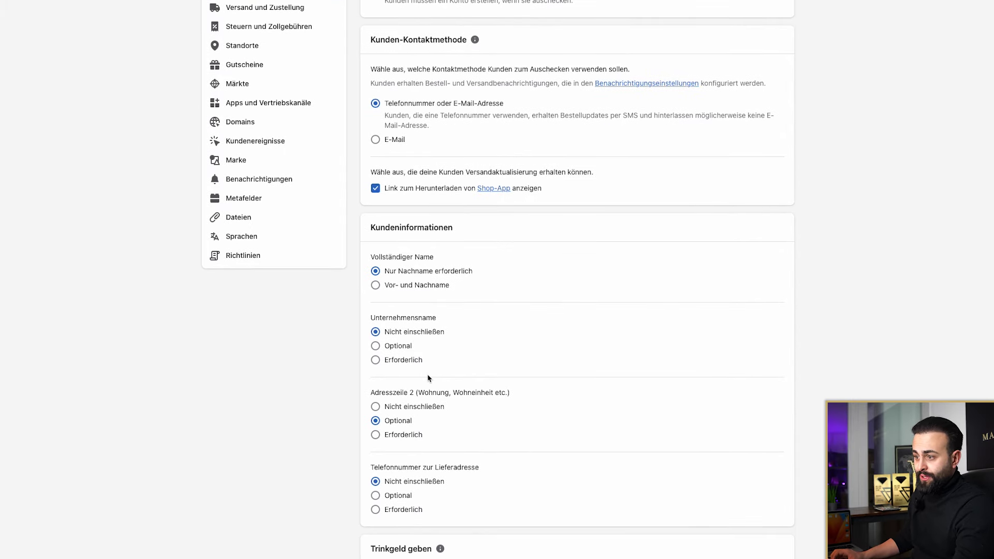
scroll(413, 405, "down", 3)
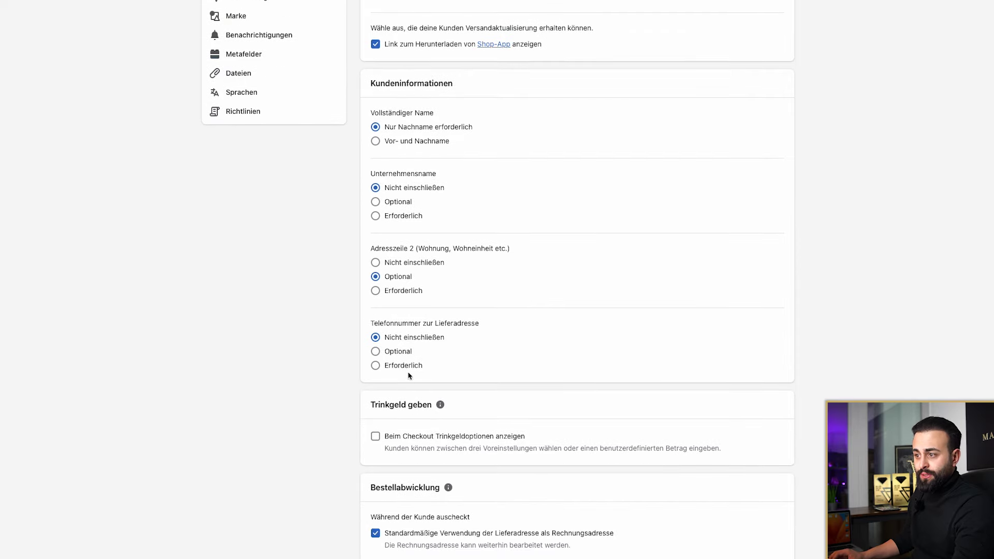
scroll(396, 358, "down", 3)
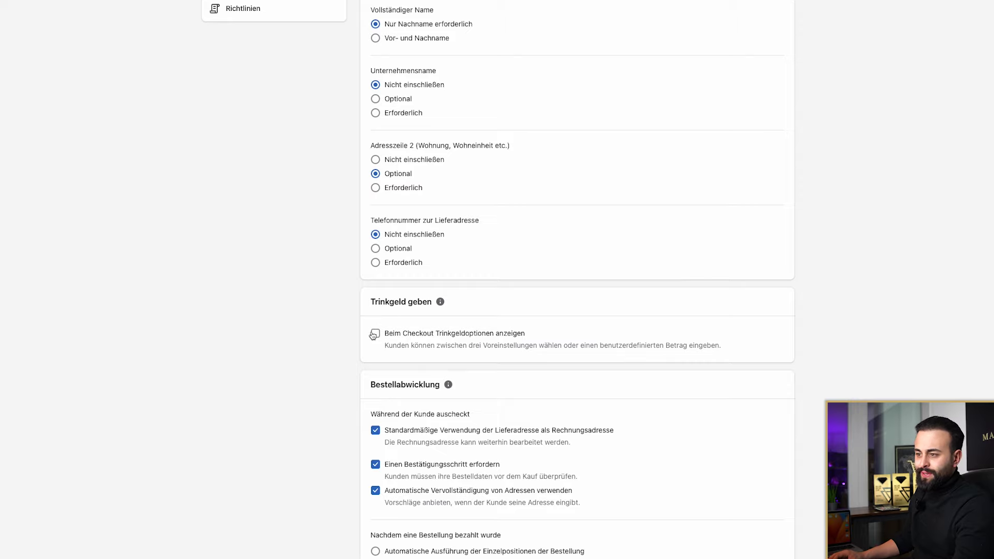
scroll(414, 354, "down", 8)
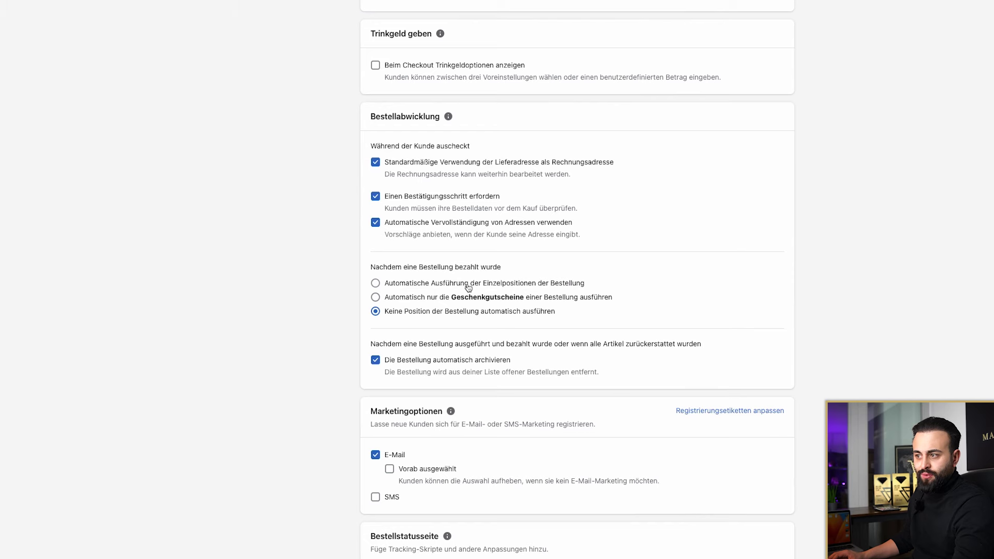
scroll(468, 288, "down", 1)
left_click(469, 288)
left_click(469, 278)
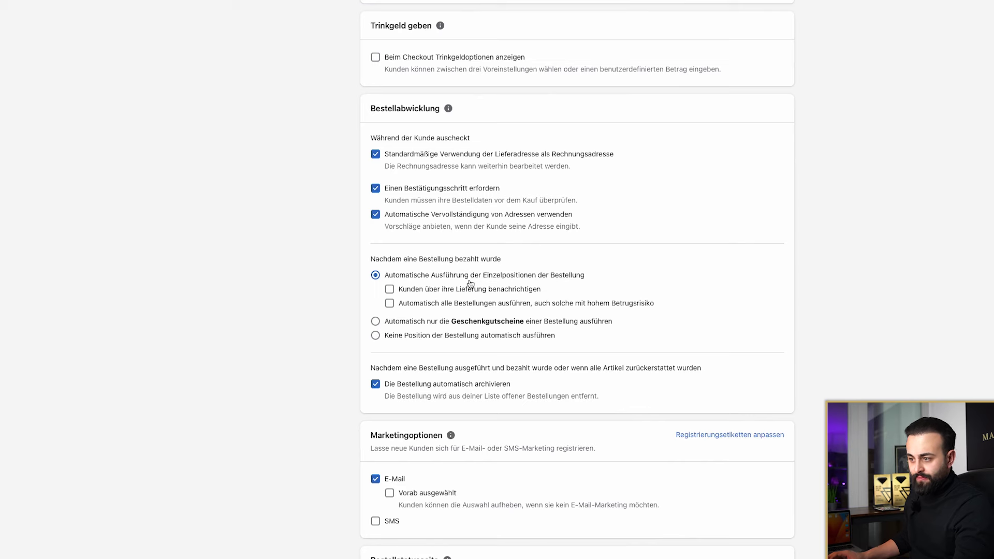
scroll(470, 284, "down", 5)
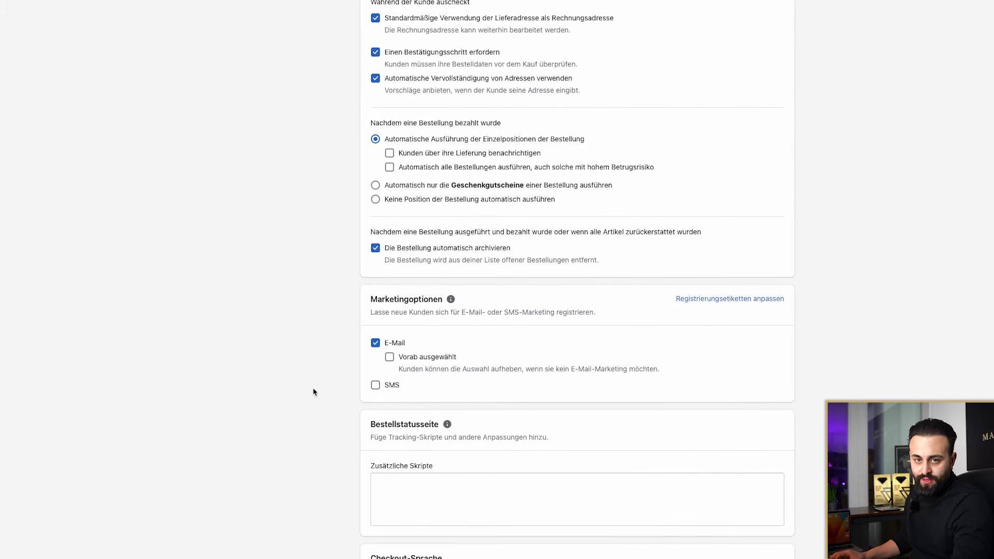
left_click(376, 201)
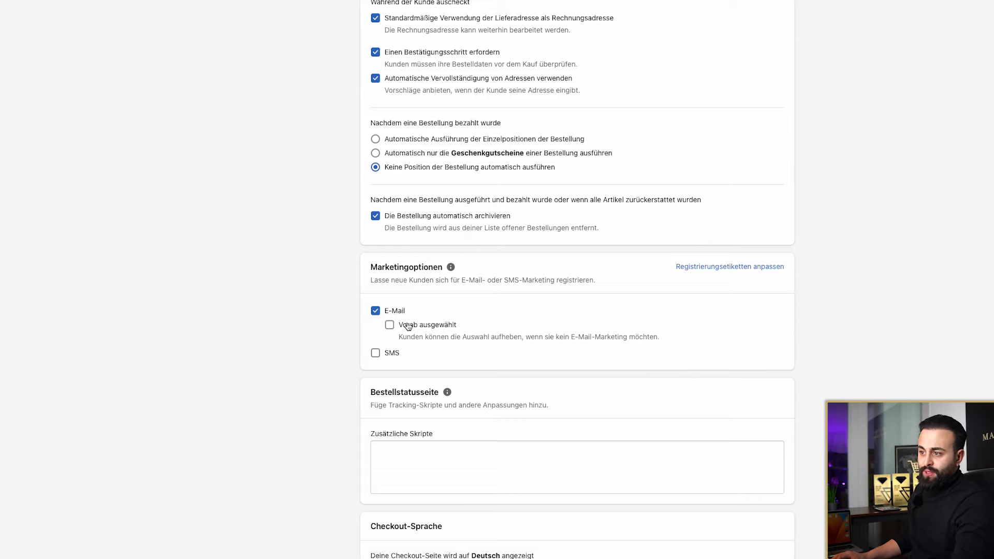
Open the general shipping profile in the shipping and delivery settings and examine the rates for Deutschland
scroll(454, 375, "down", 1)
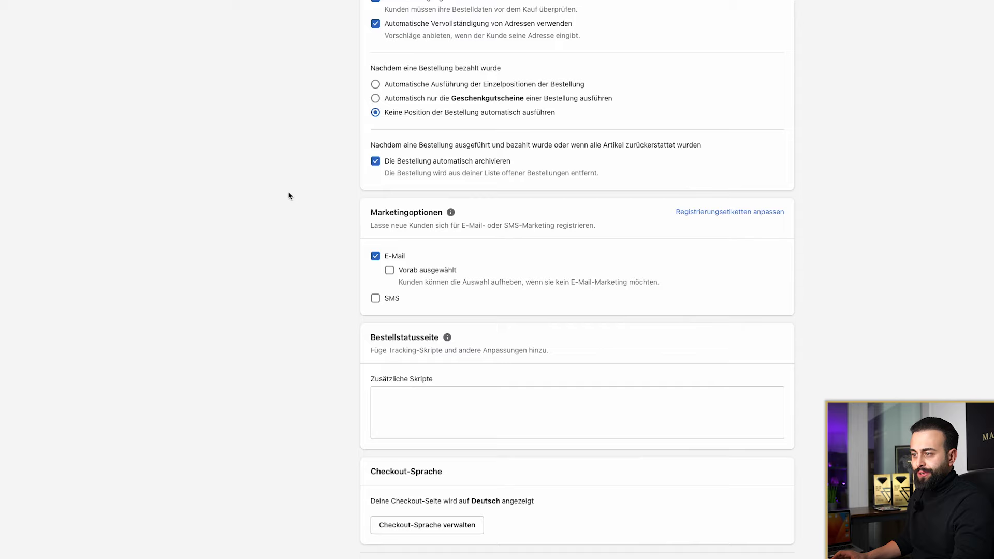
scroll(289, 195, "up", 20)
scroll(291, 197, "down", 1)
left_click(257, 165)
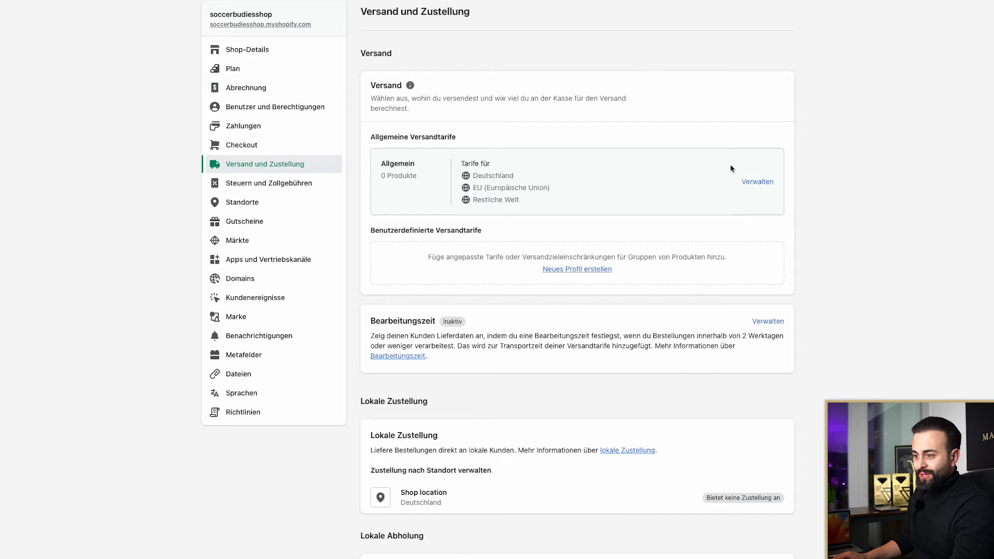
left_click(758, 181)
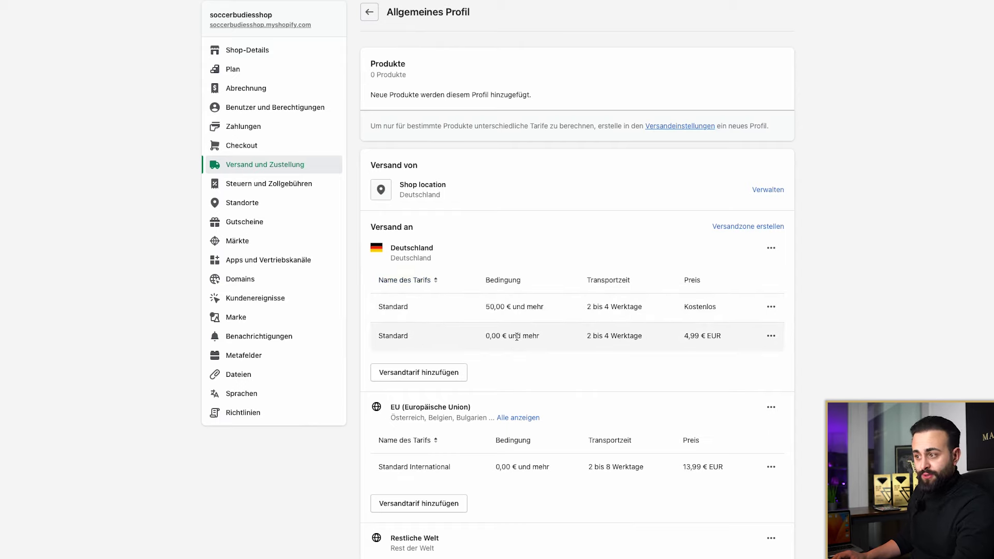
left_click_drag(479, 339, 670, 339)
left_click(673, 339)
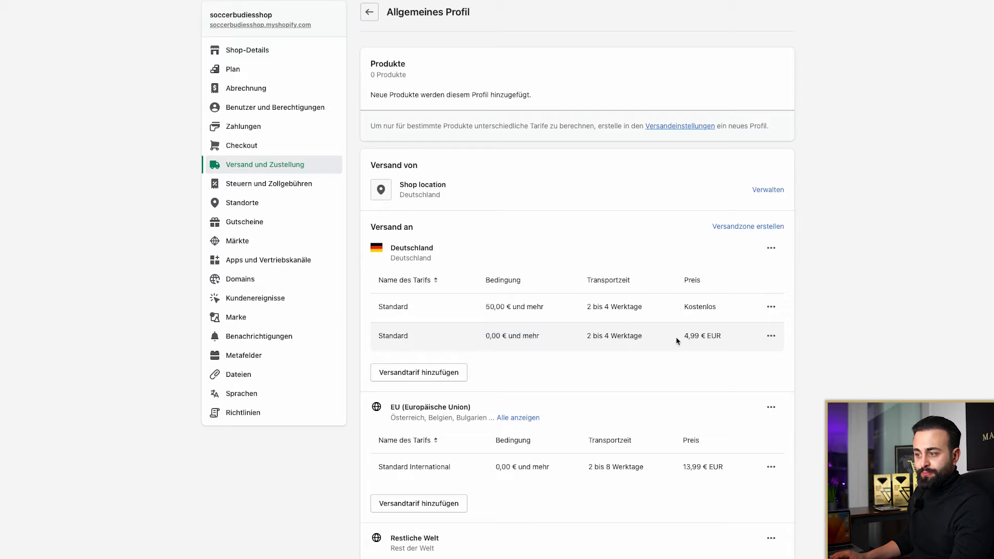
left_click(770, 469)
left_click(735, 488)
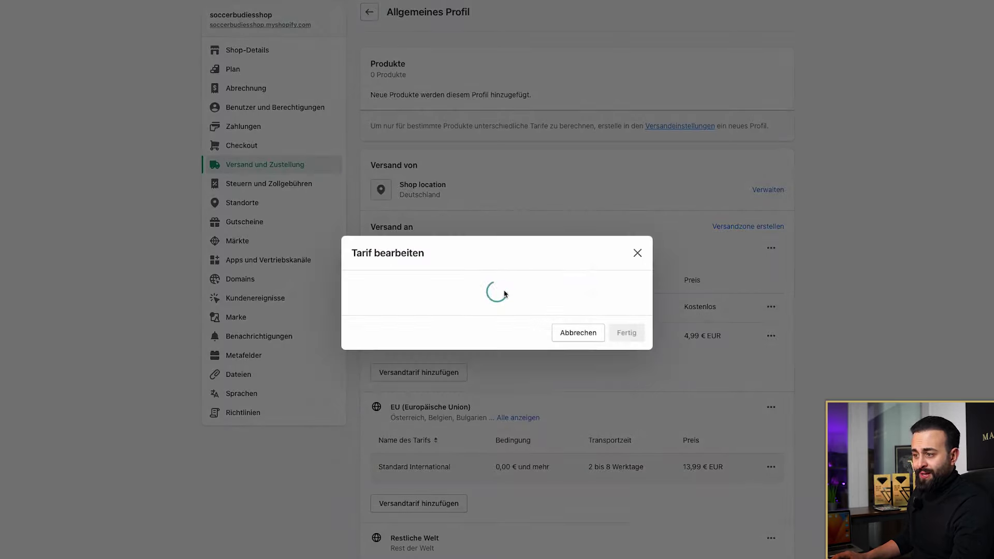
key("Escape")
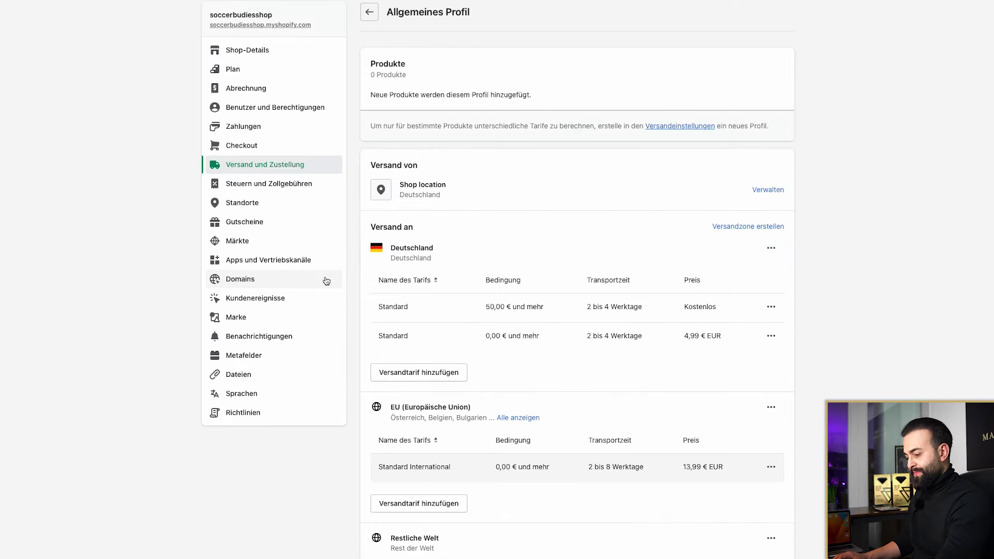
Set the price of the EU zone's Standard International shipping rate to 7,99 € and keep its transit time option
left_click(776, 467)
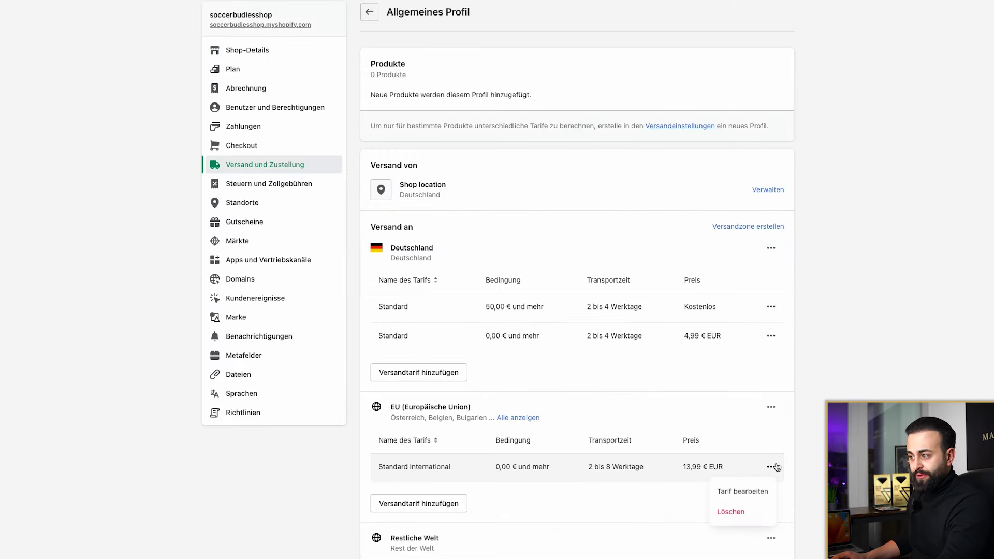
left_click(754, 492)
triple_click(390, 278)
type("7,99")
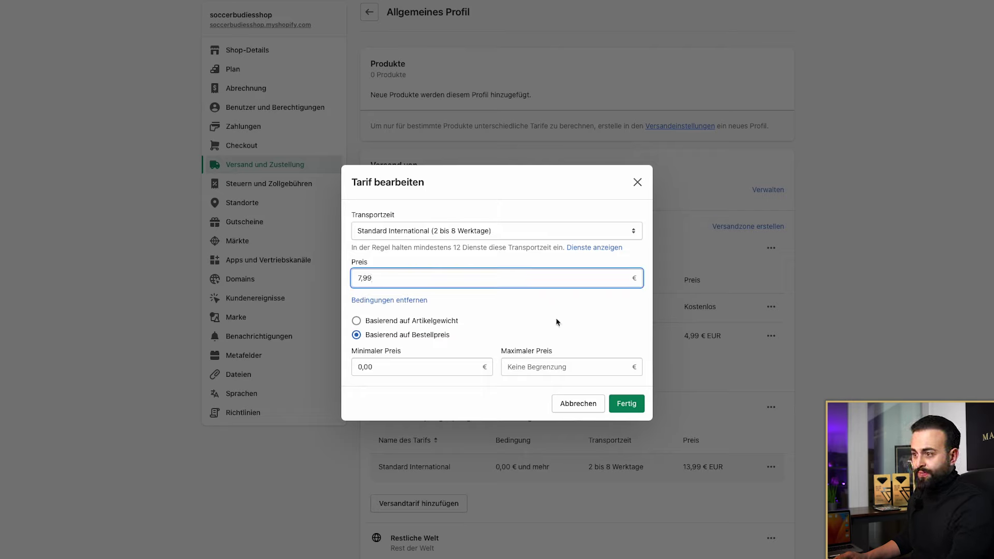
left_click(513, 234)
left_click(513, 231)
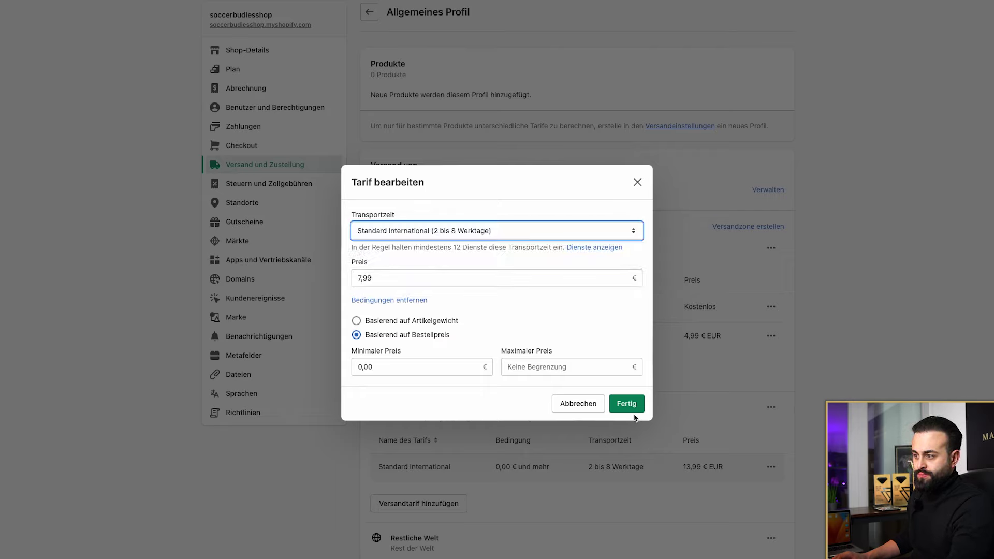
left_click(632, 411)
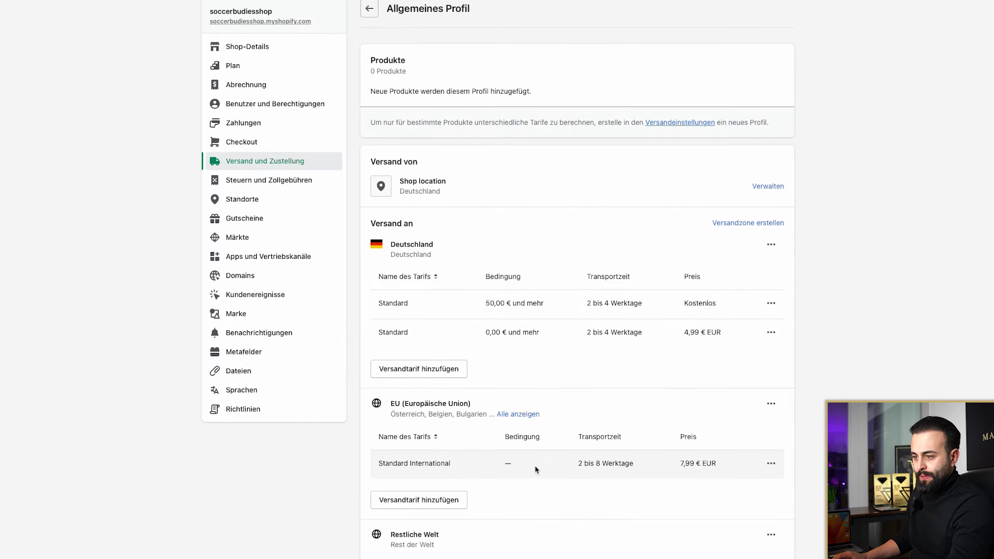
Set the price of the Restliche Welt zone's Standard International rate to 14,99 €, save the general profile and return to the shipping overview
scroll(536, 469, "down", 3)
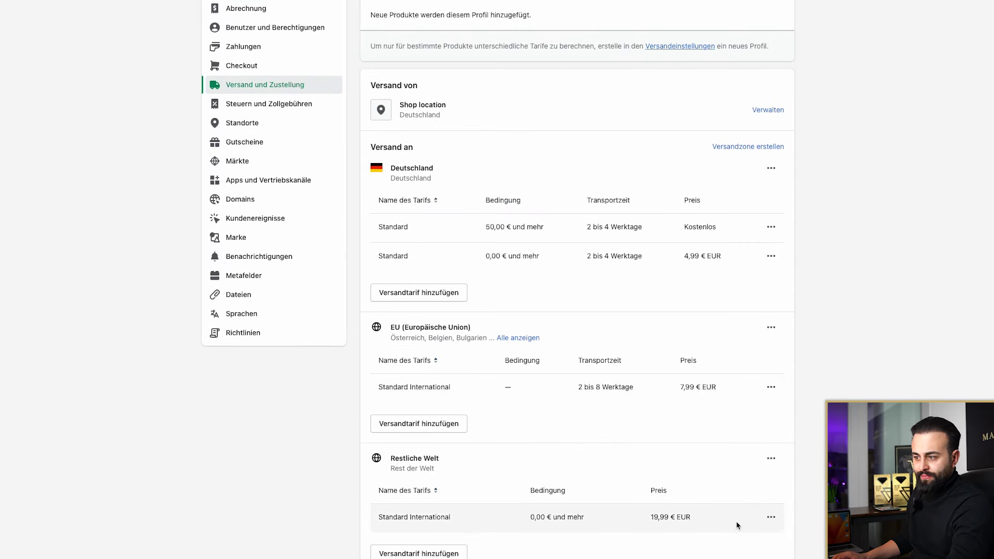
left_click(771, 517)
left_click(749, 540)
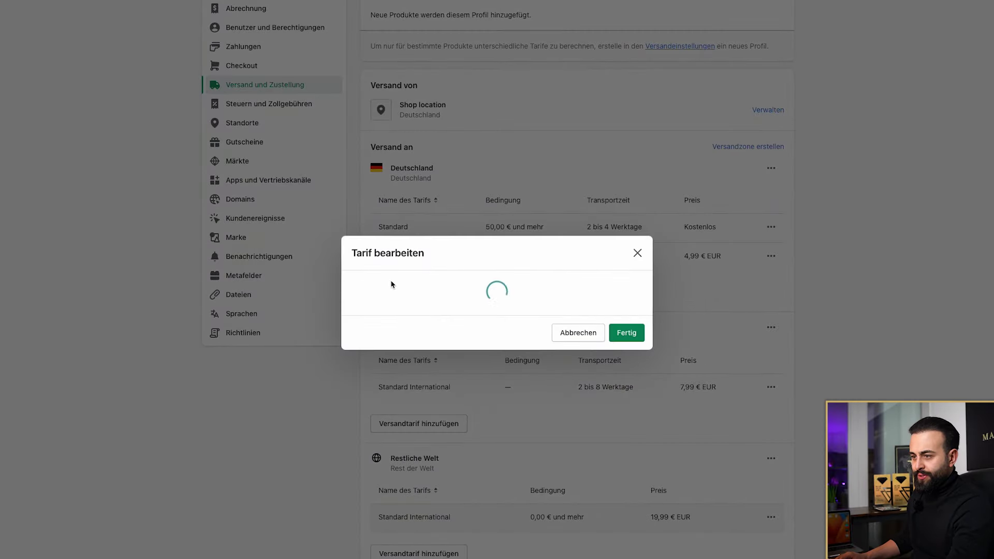
double_click(390, 281)
type("14,99")
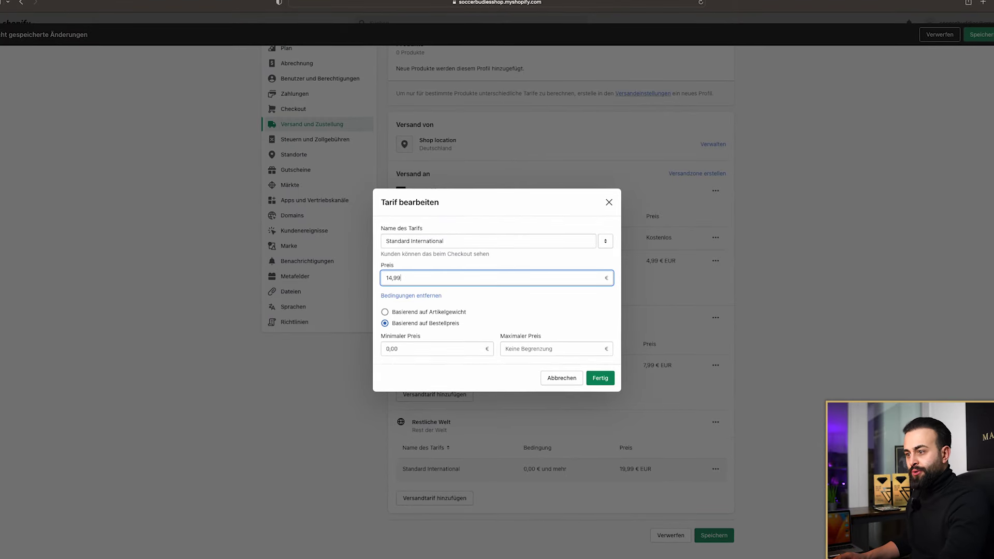
left_click(600, 378)
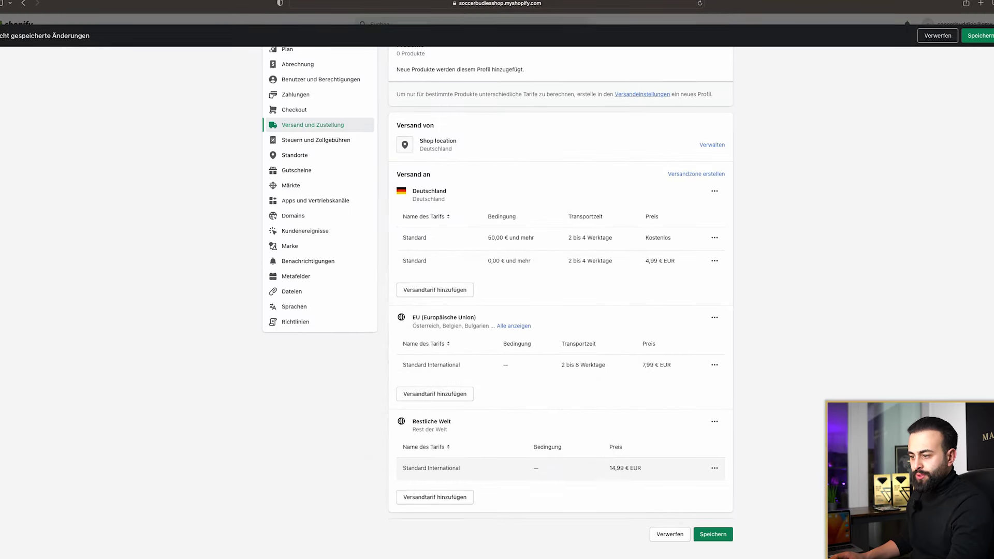
left_click(719, 534)
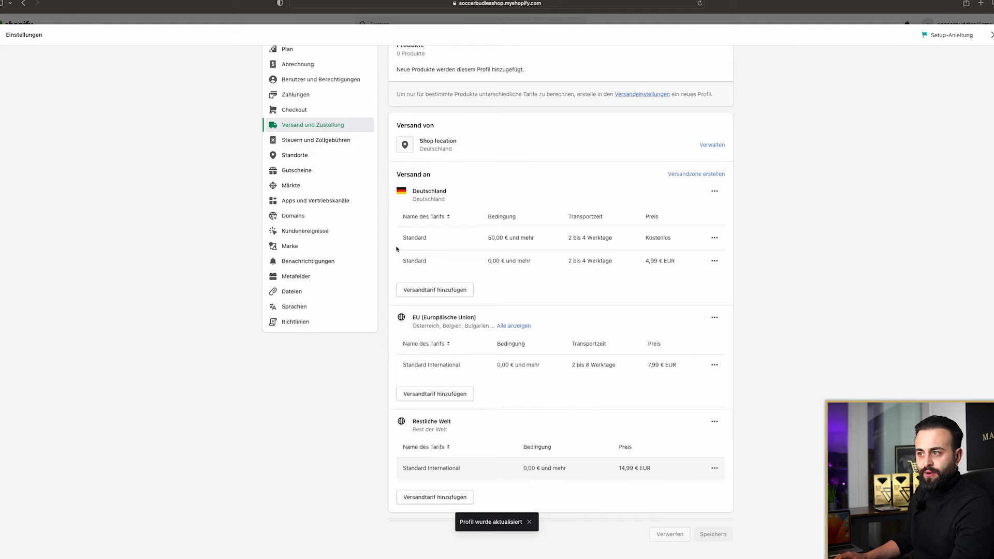
scroll(396, 249, "up", 2)
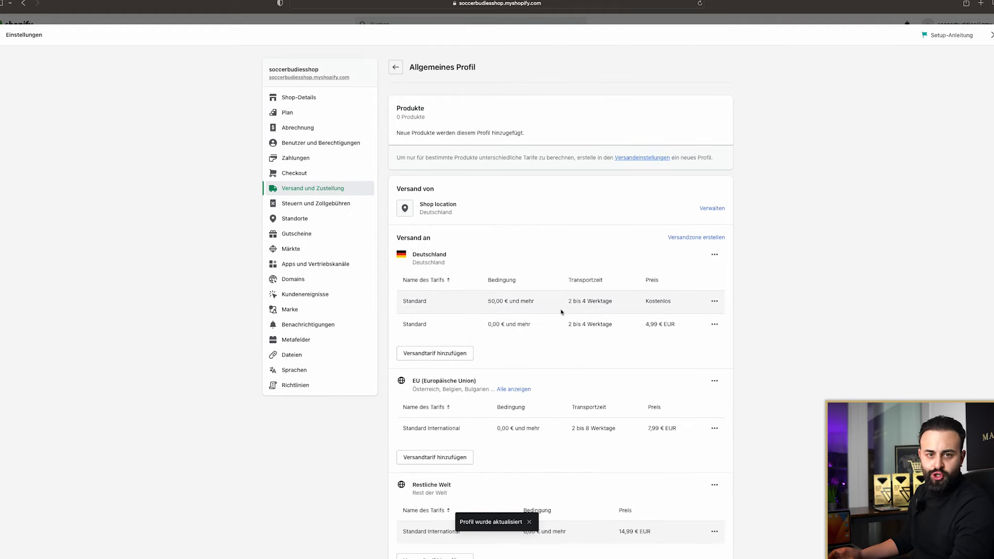
key("super+bracketleft")
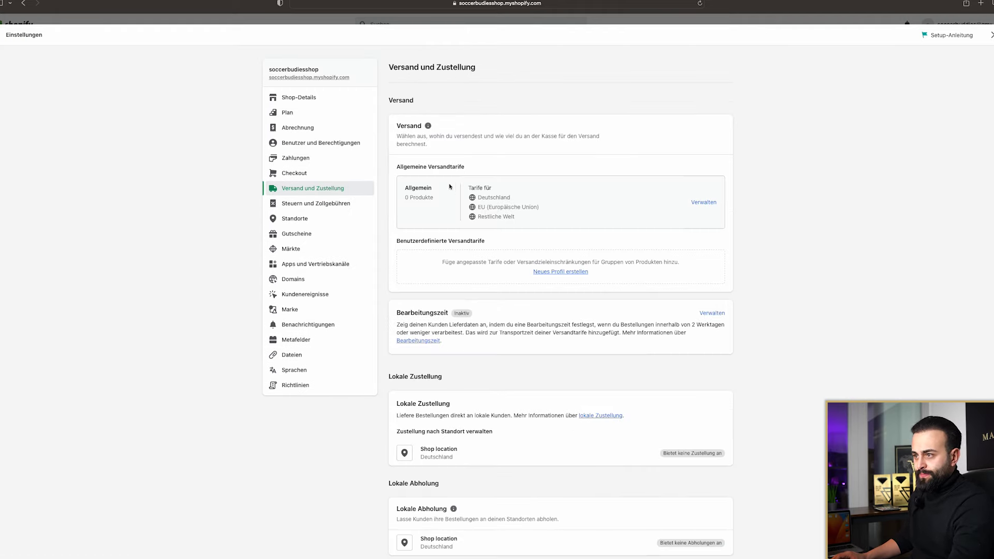
Open the tax settings for Europäische Union and examine the One-Stop-Shop registration form with Deutschland as the registration country
left_click(316, 203)
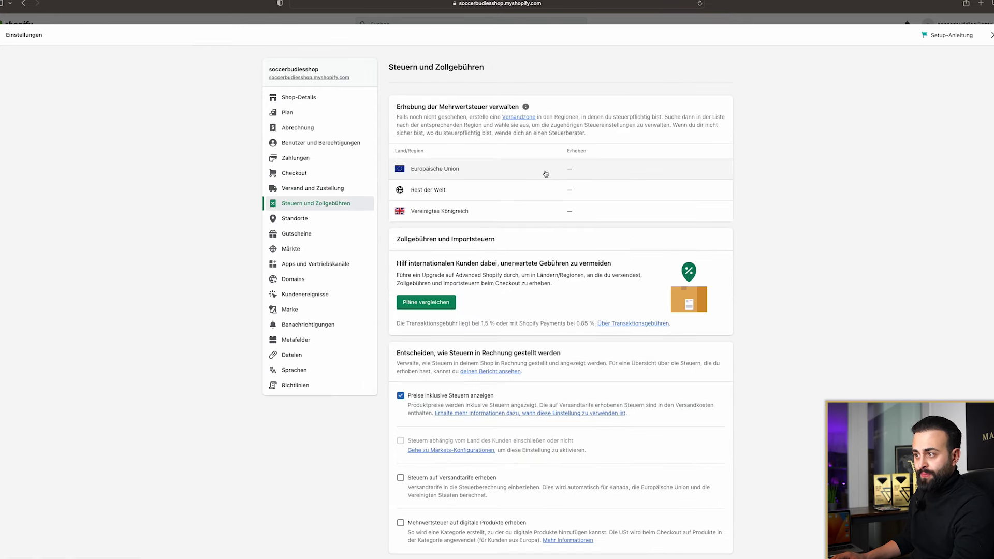
left_click(450, 179)
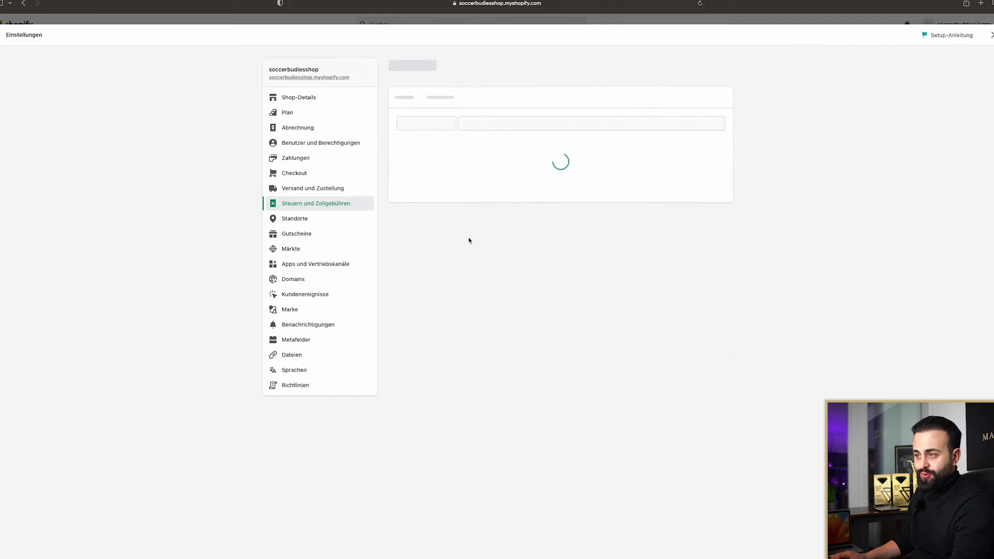
left_click(558, 305)
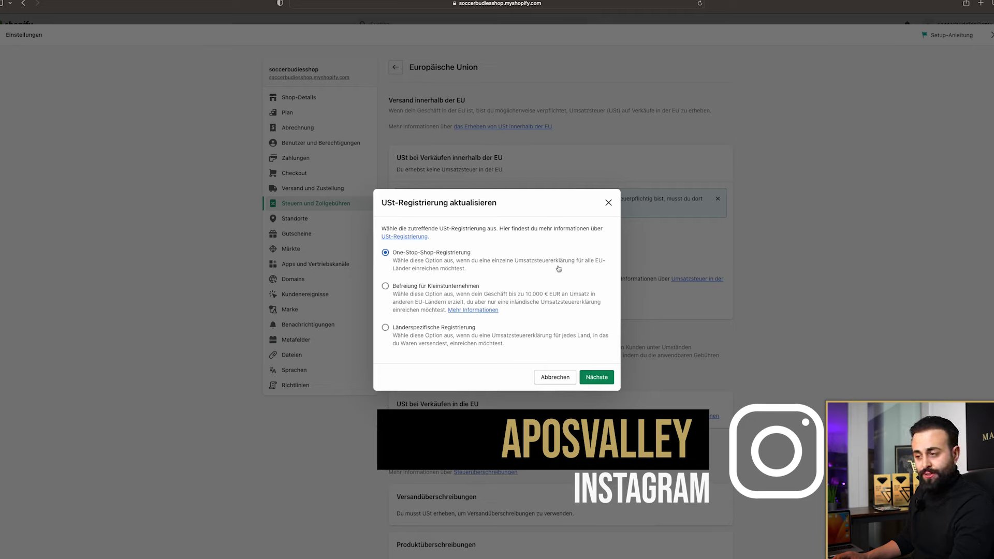
left_click(603, 375)
left_click(419, 327)
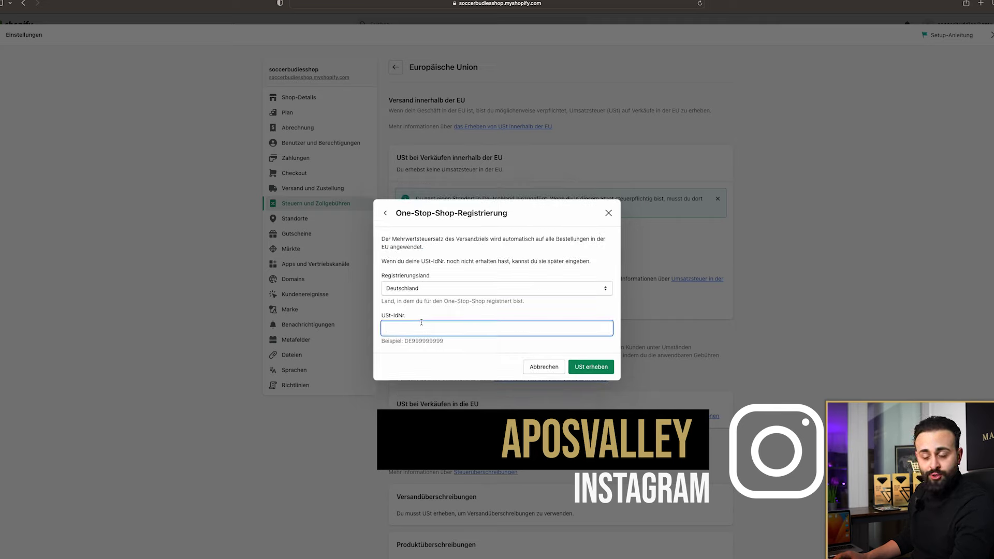
left_click(386, 212)
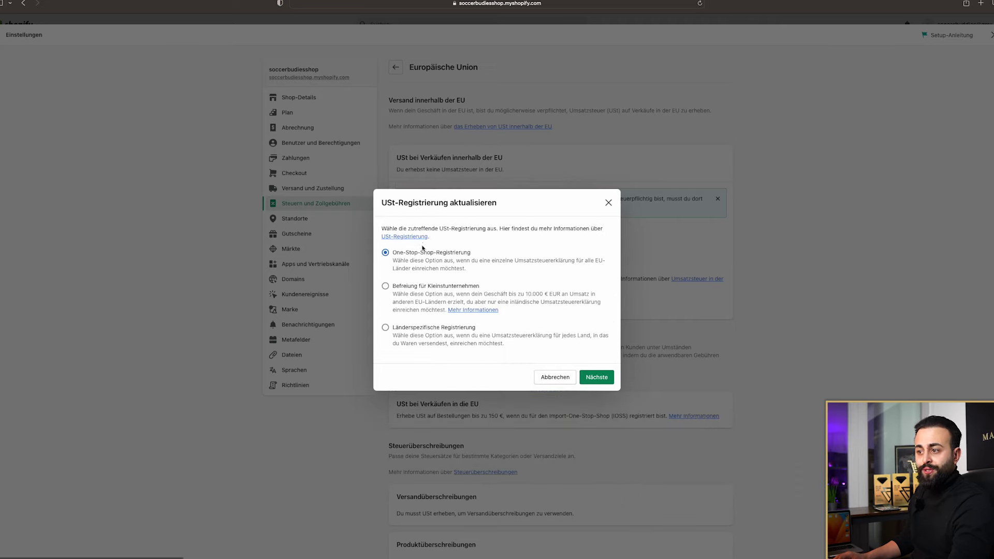
Try the VAT registration option "Befreiung für Kleinstunternehmen", close the dialog without saving and return to the tax overview
left_click(406, 288)
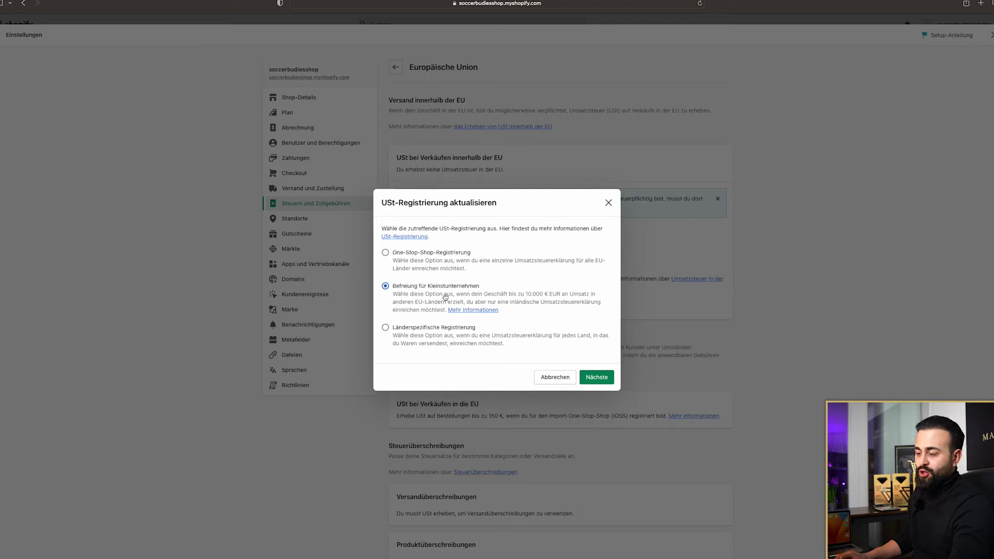
left_click(435, 261)
left_click(479, 285)
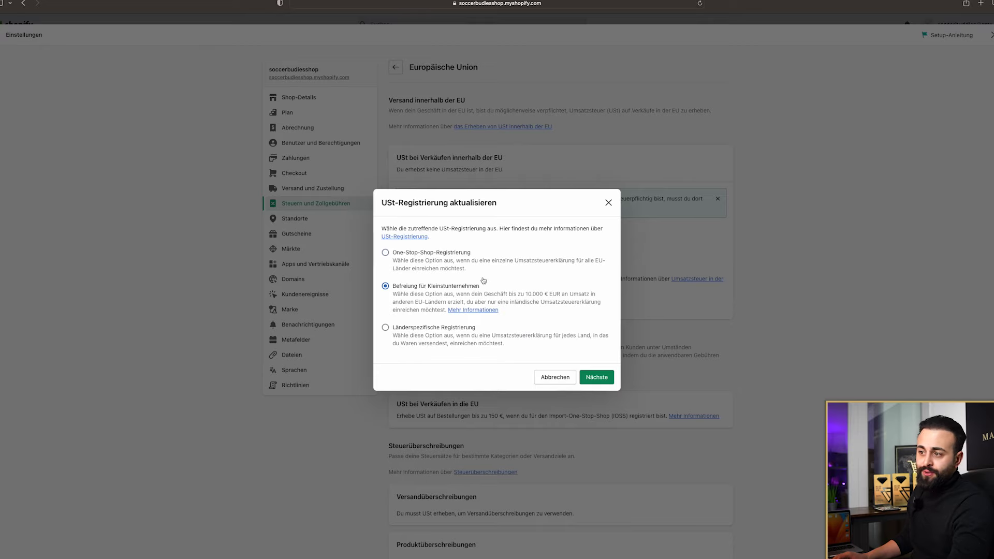
left_click(608, 202)
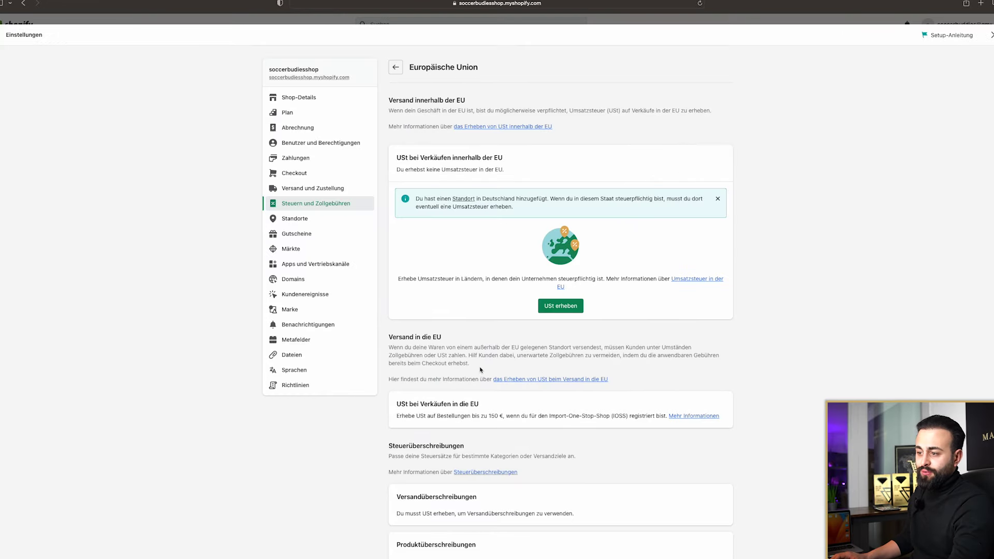
scroll(480, 369, "down", 3)
scroll(524, 398, "up", 3)
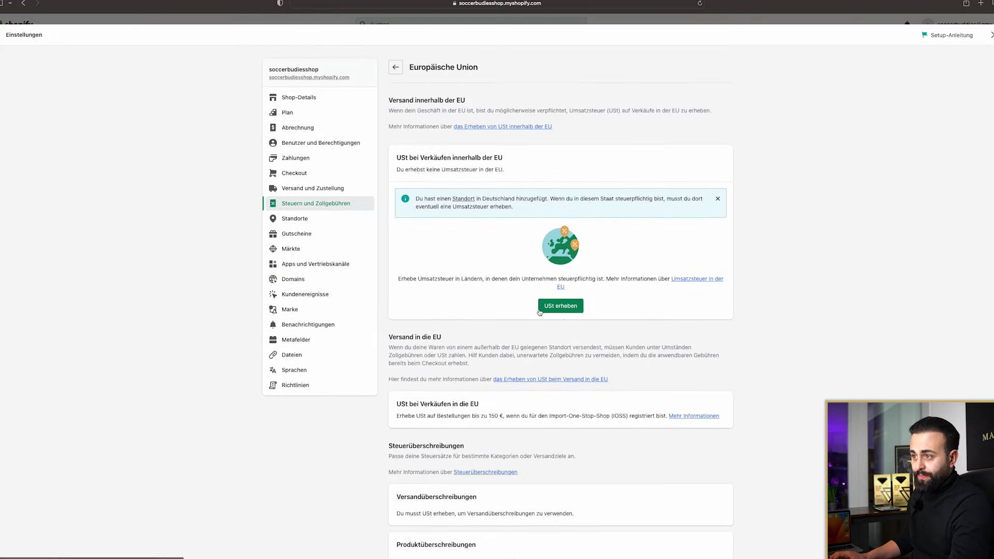
left_click(392, 68)
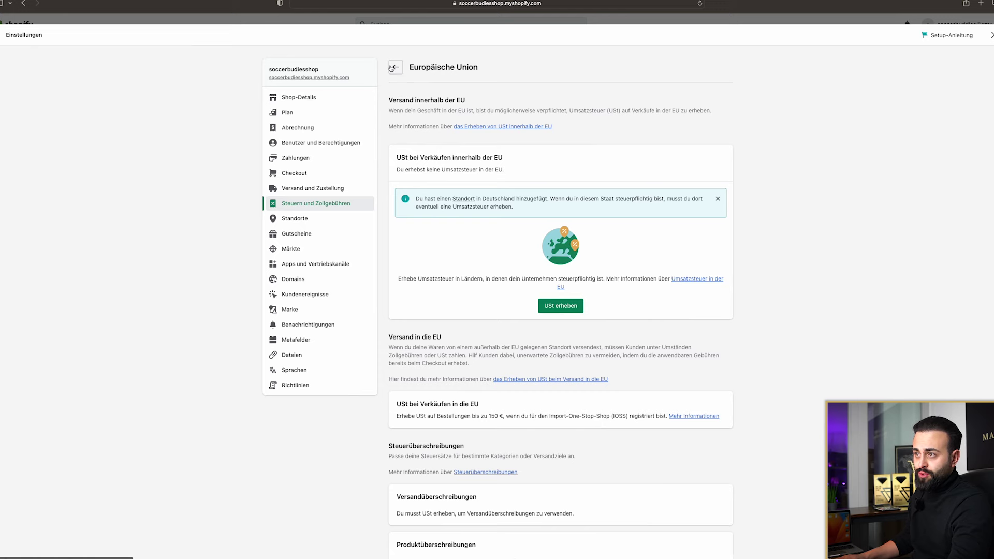
scroll(487, 351, "down", 2)
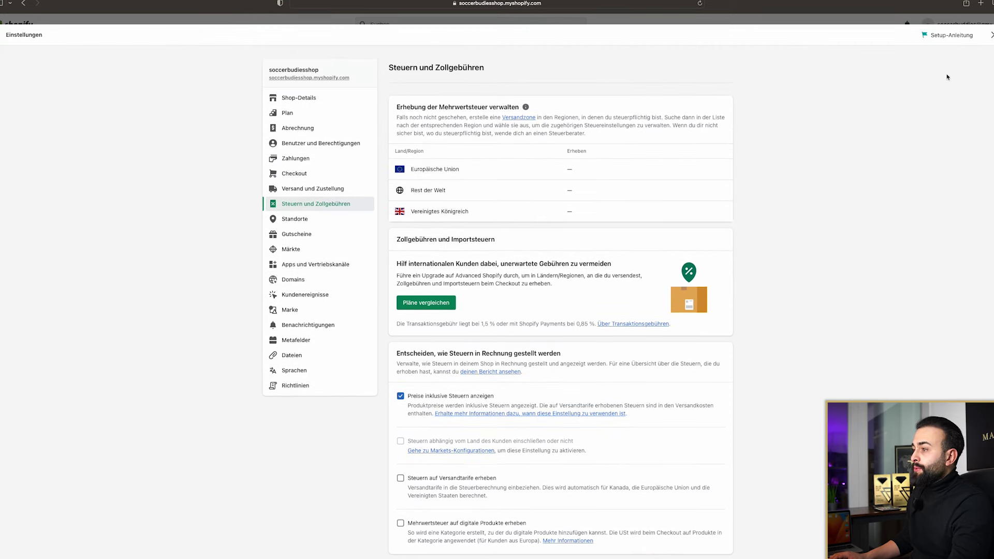
Look over the shop locations and the gift voucher expiry settings, and open the markets overview
left_click(353, 223)
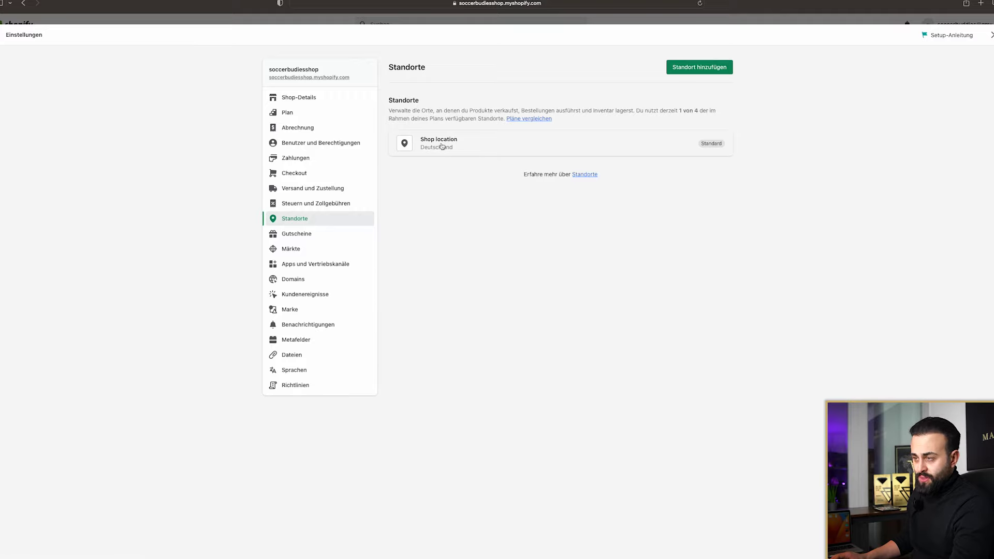
left_click(313, 236)
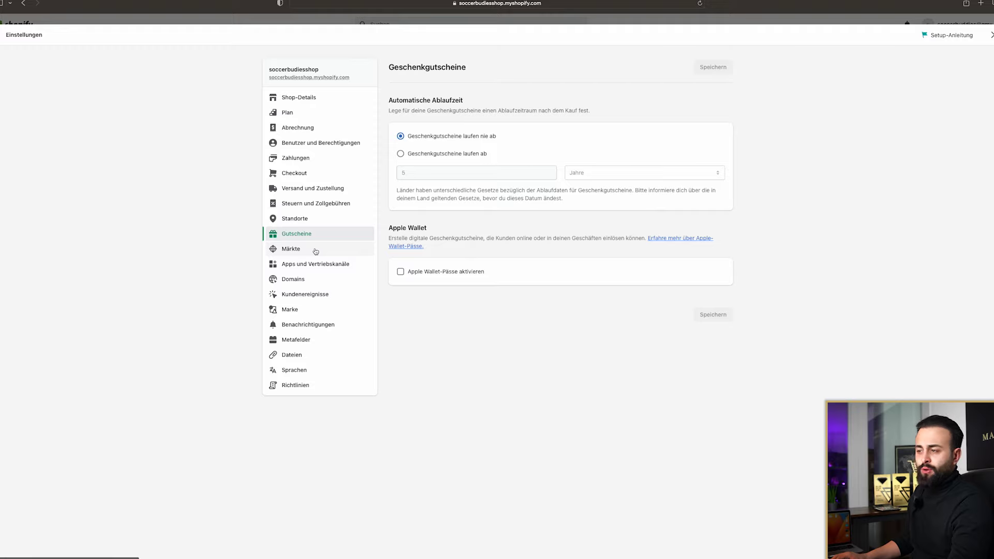
left_click(316, 252)
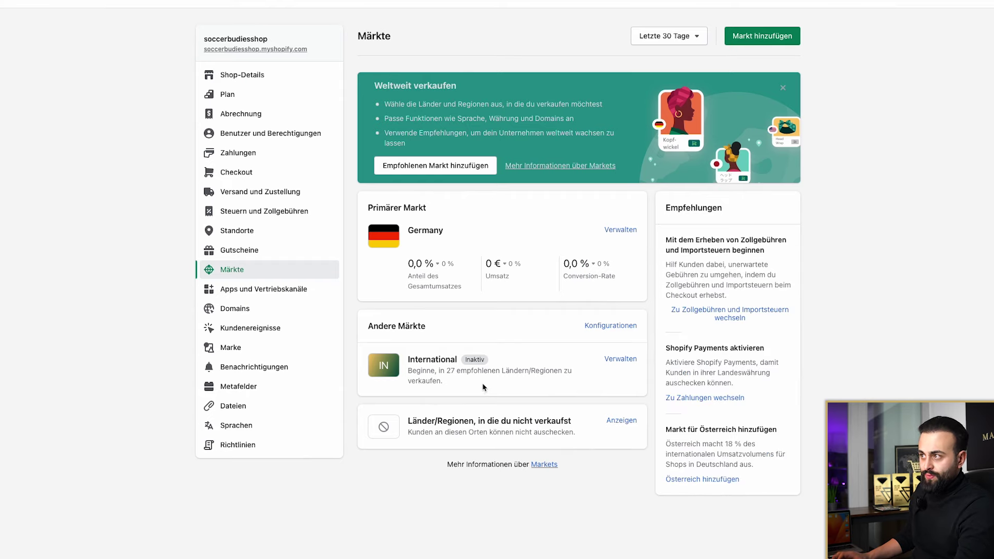
Add a market named NL containing the country Niederlande, dismiss the localisation notice and return to the markets overview
left_click(768, 36)
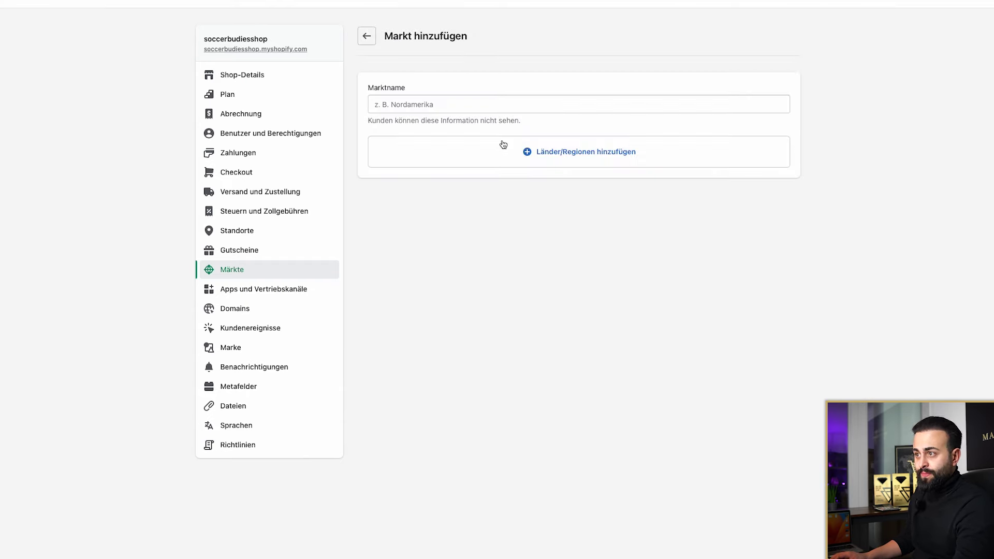
left_click(496, 105)
type("NL")
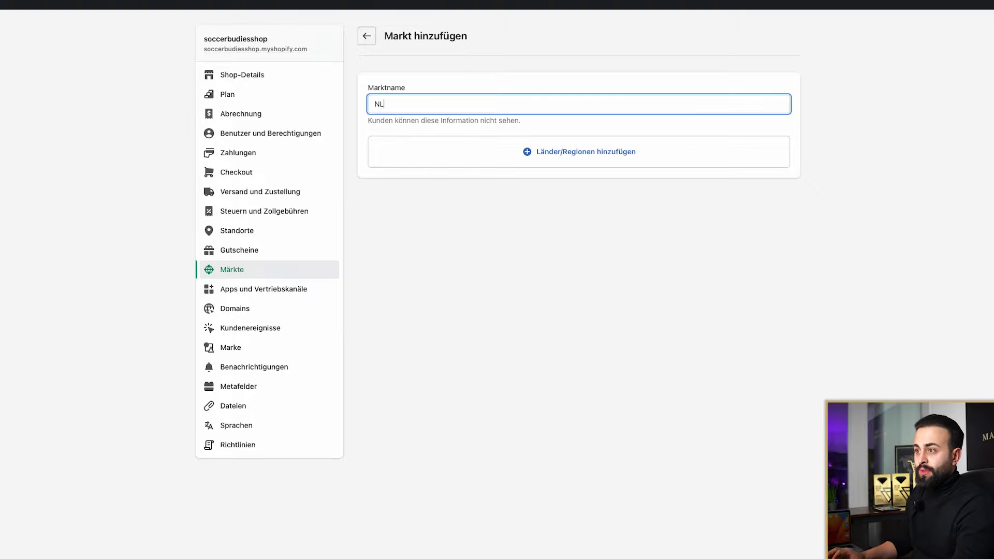
left_click(599, 161)
type("nieder")
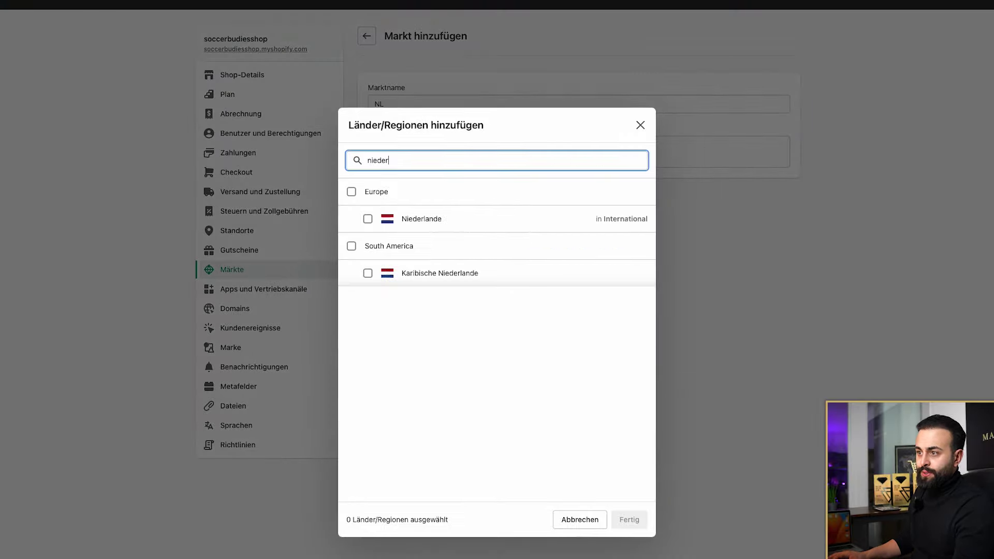
left_click(449, 219)
left_click(630, 520)
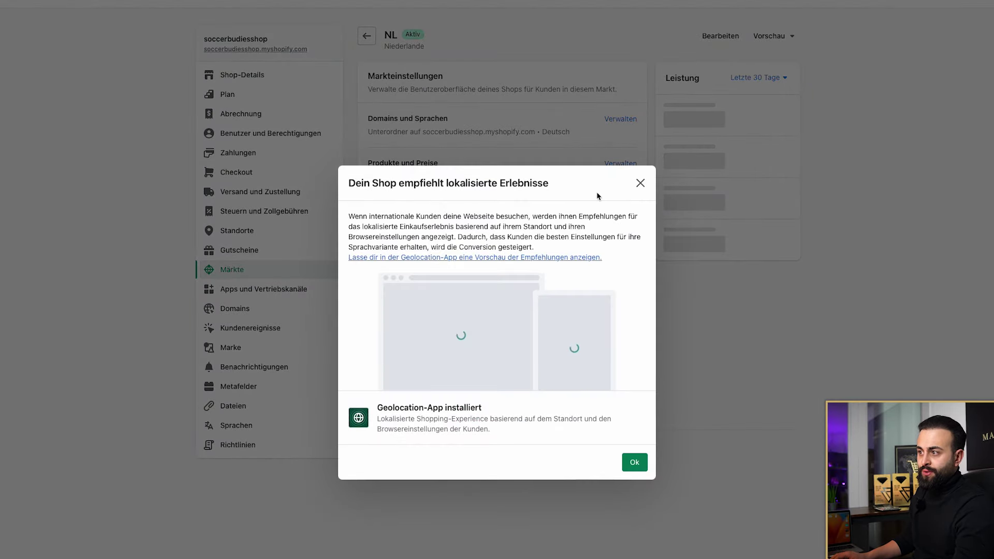
left_click(639, 182)
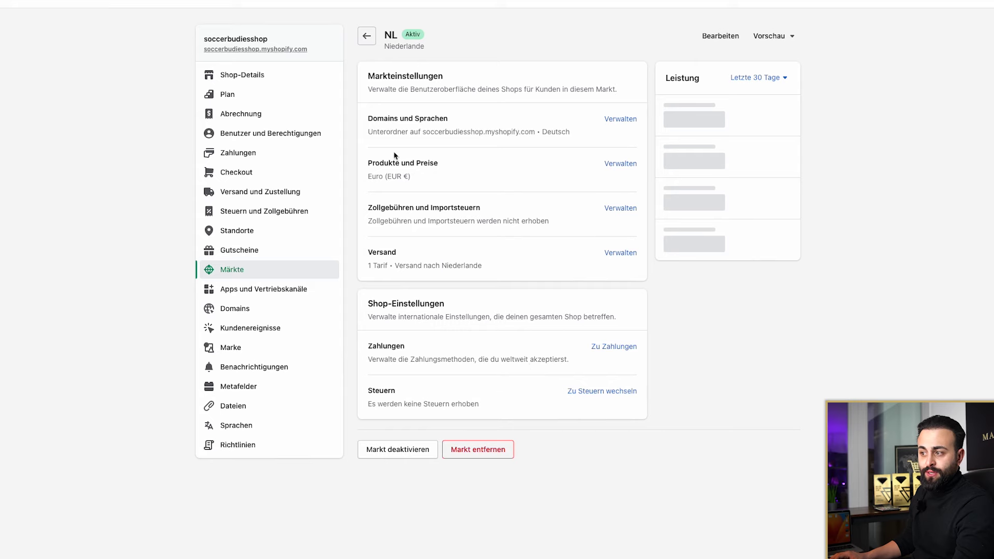
left_click(367, 35)
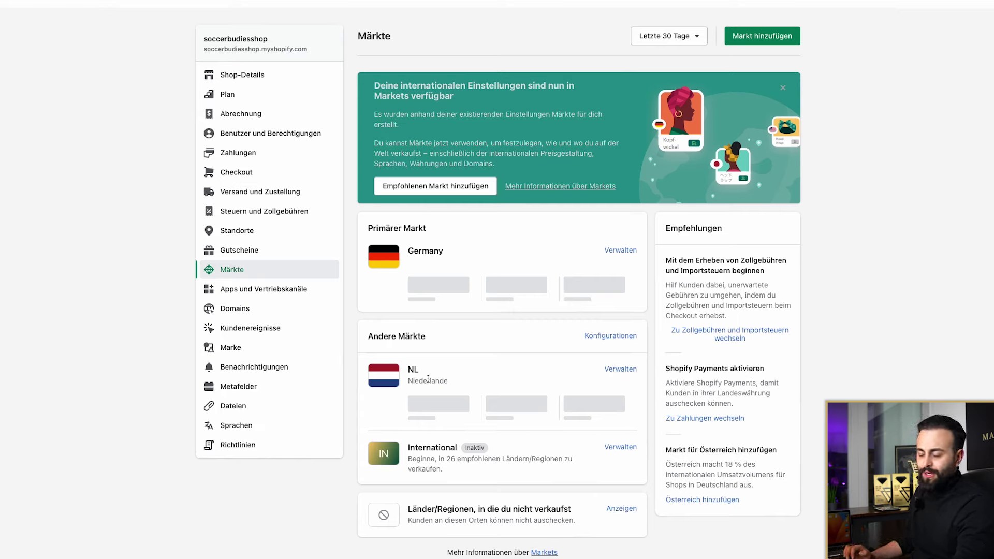
View the apps and sales channels, and search for a new domain to buy under the name "soccerbudiesshop"
left_click(257, 291)
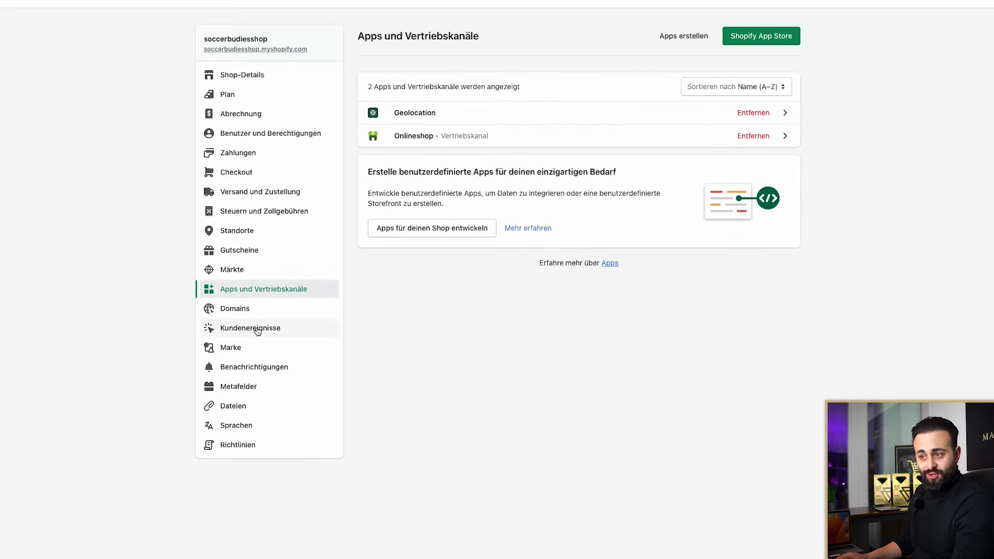
left_click(262, 312)
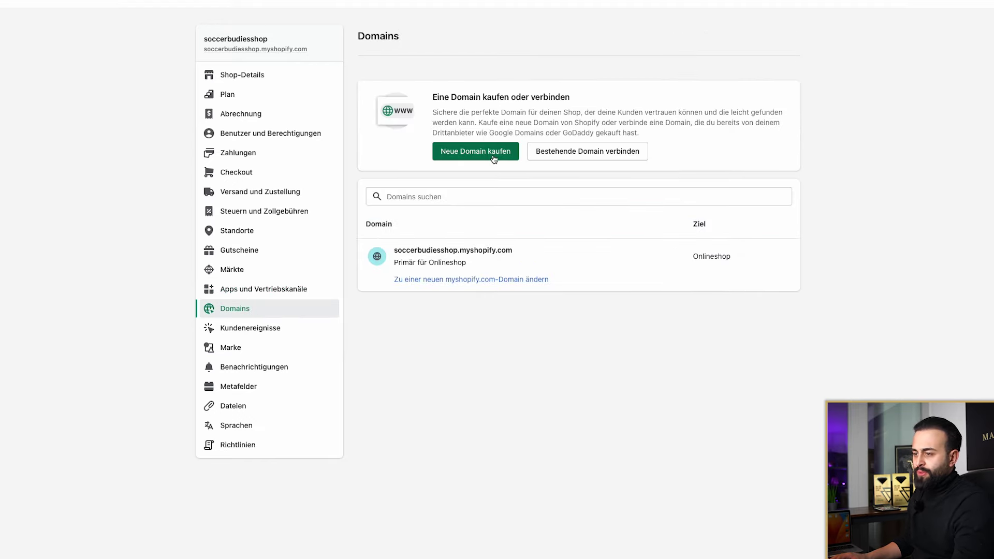
left_click(493, 159)
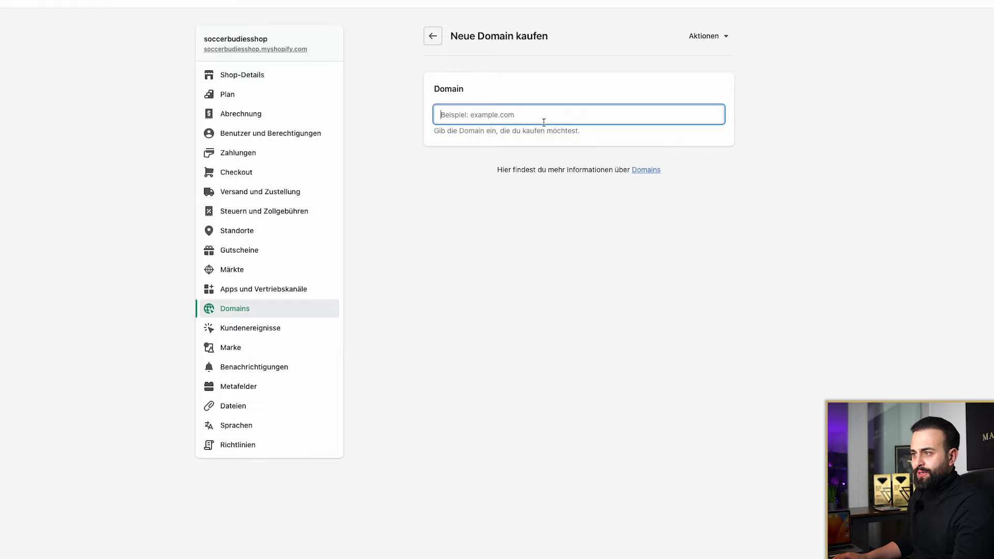
type("soccerbudiesshop")
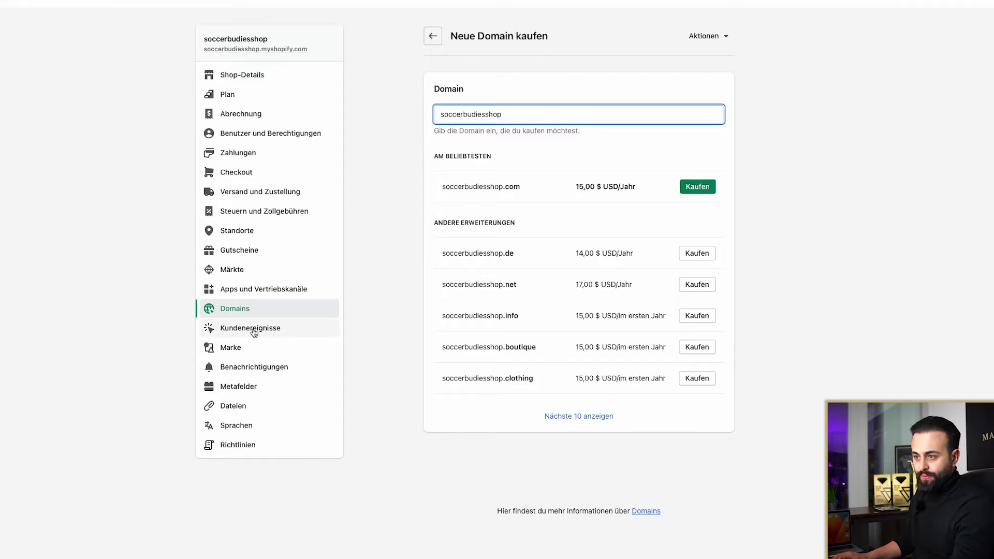
Look over the brand settings, and examine the customer notification templates and marketing consent options in the notification settings
left_click(285, 350)
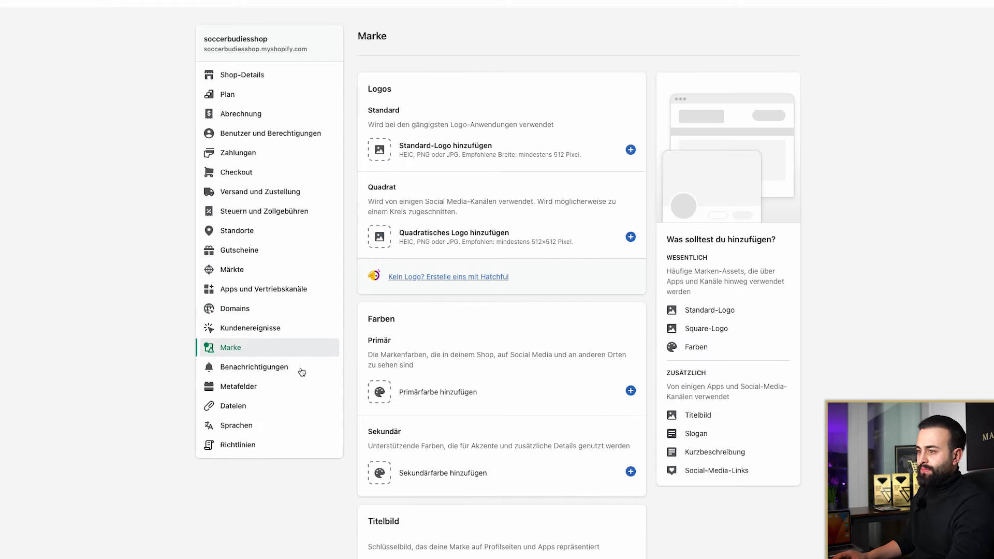
left_click(262, 367)
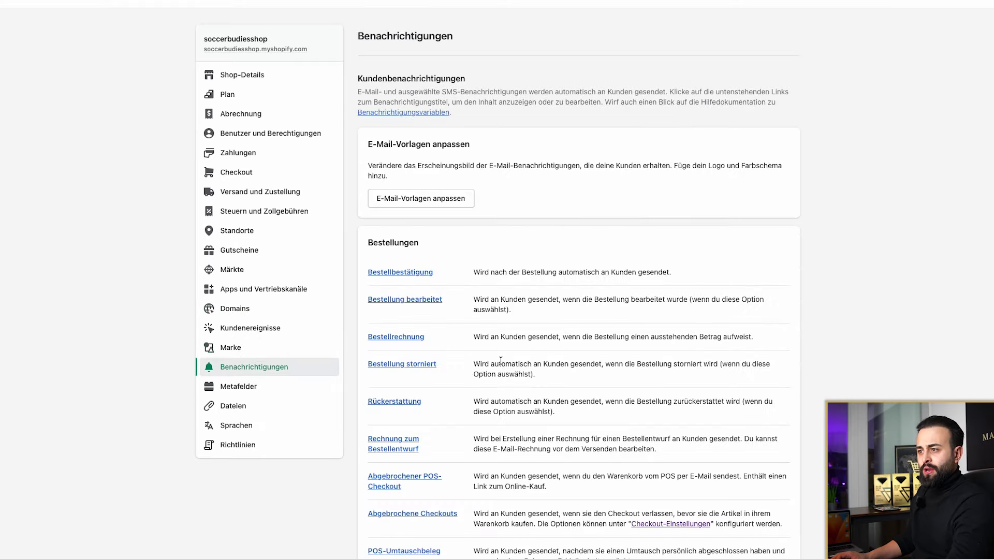
scroll(595, 317, "down", 5)
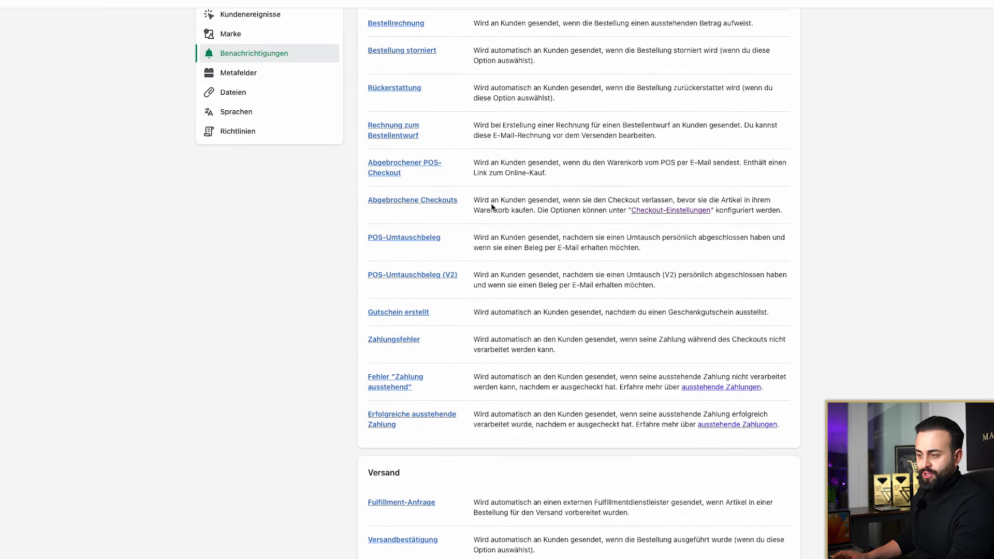
scroll(493, 209, "up", 6)
scroll(527, 318, "down", 20)
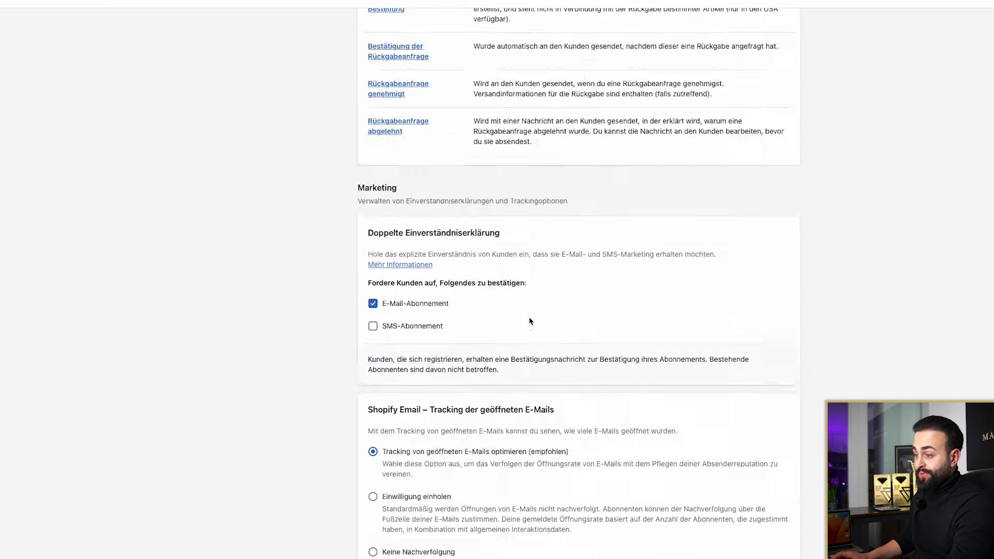
View the metafield, file and shop language settings, and open the shop policies
scroll(524, 295, "up", 20)
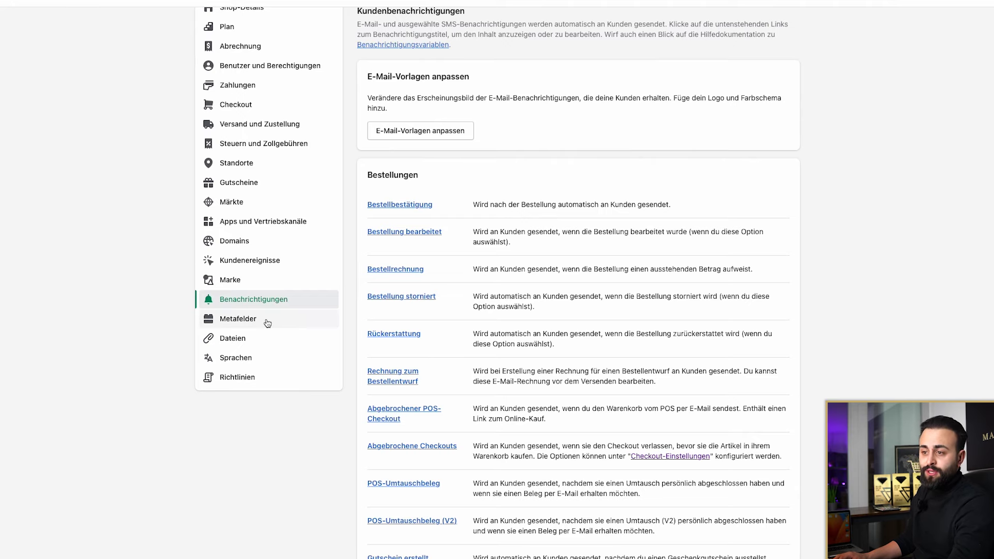
left_click(267, 323)
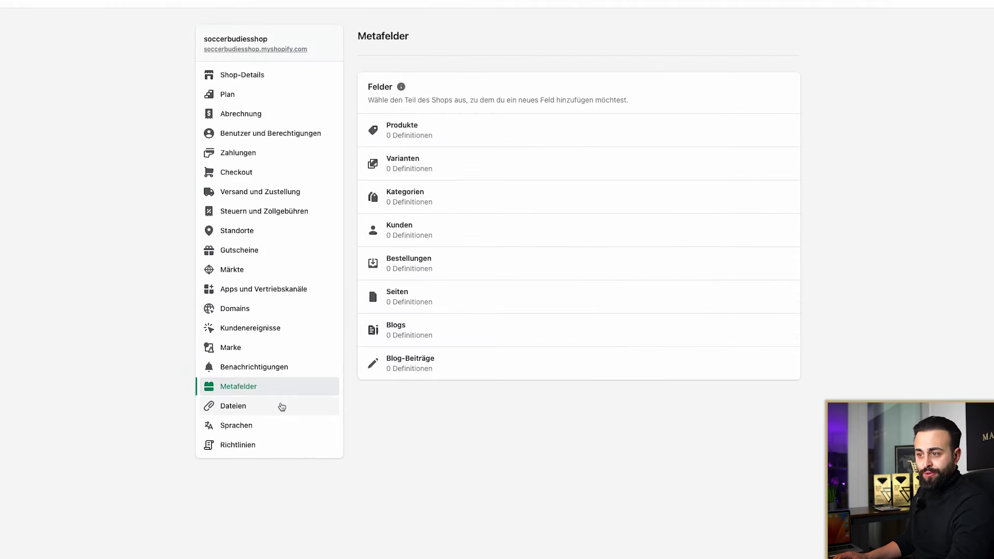
left_click(282, 407)
left_click(281, 422)
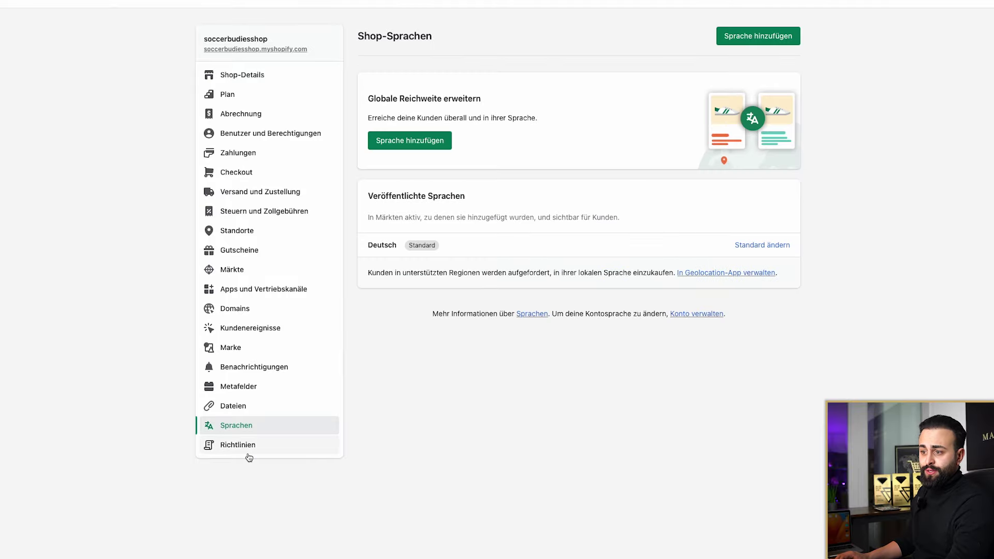
left_click(248, 454)
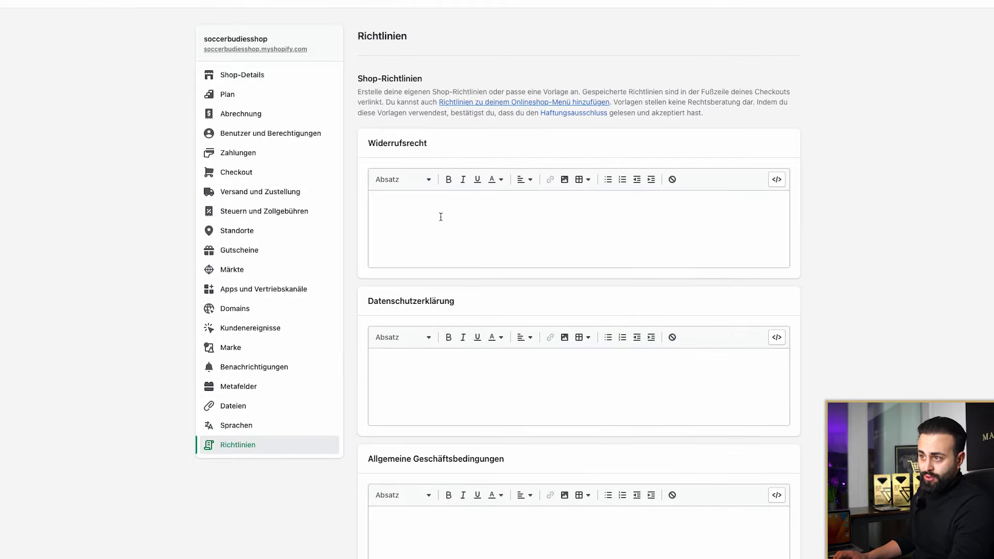
Enter the placeholder text "xxx" for both the Widerrufsrecht and the Datenschutzerklärung policies, and save them
left_click(410, 228)
left_click(459, 393)
scroll(460, 394, "down", 5)
scroll(461, 399, "up", 5)
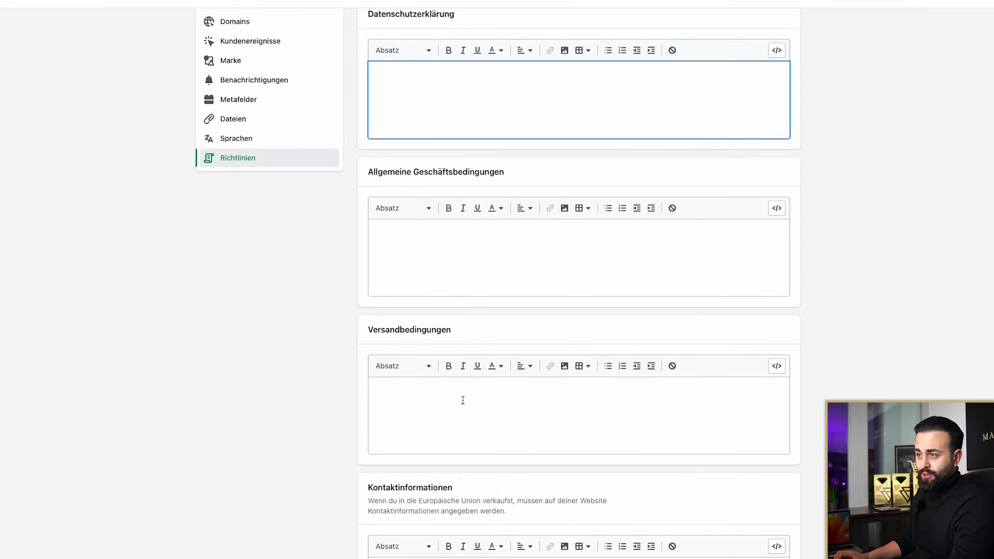
left_click(433, 217)
type("xxx")
left_click(445, 372)
type("xxx")
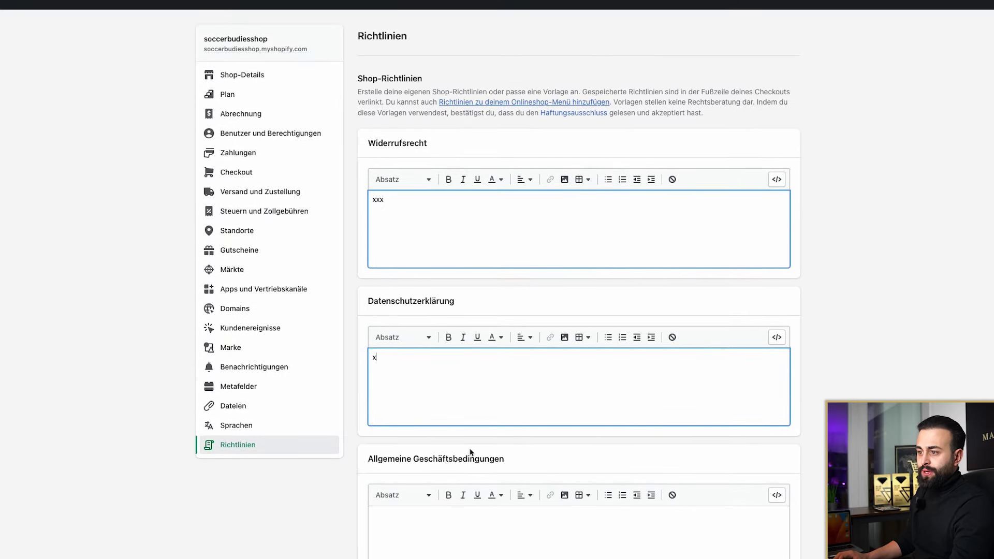
left_click(796, 385)
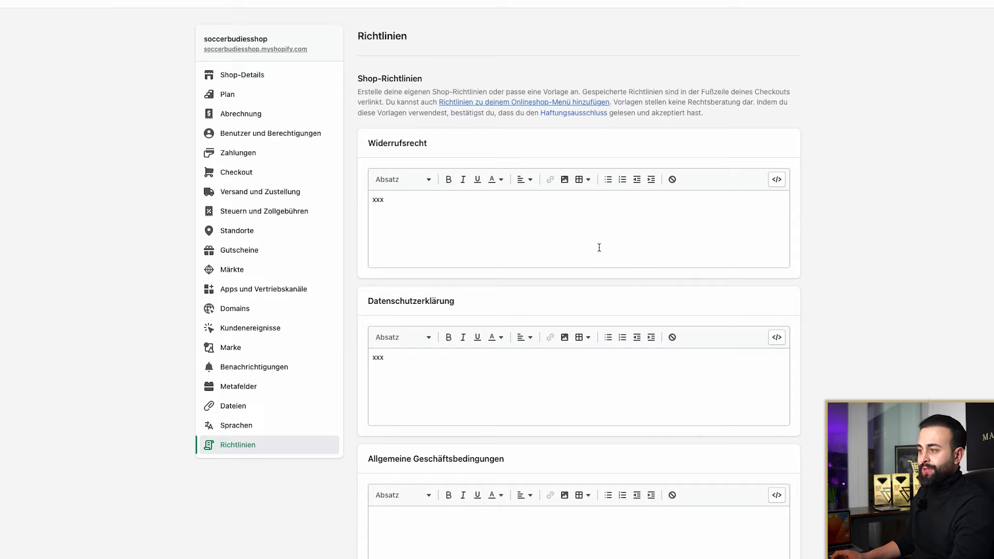
Look over the remaining shop policy fields down to the Impressum, and close the settings
scroll(599, 247, "down", 15)
scroll(506, 377, "up", 15)
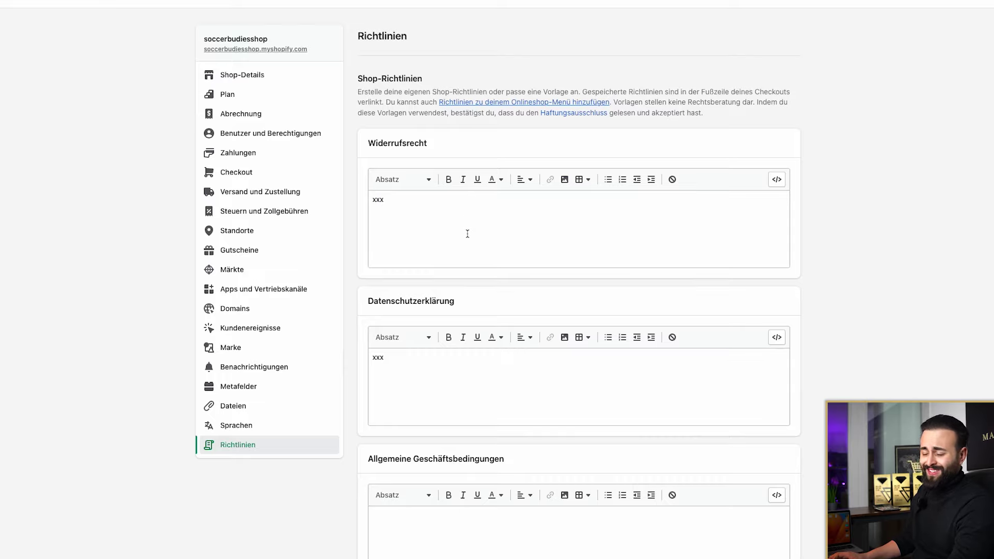
scroll(480, 247, "down", 15)
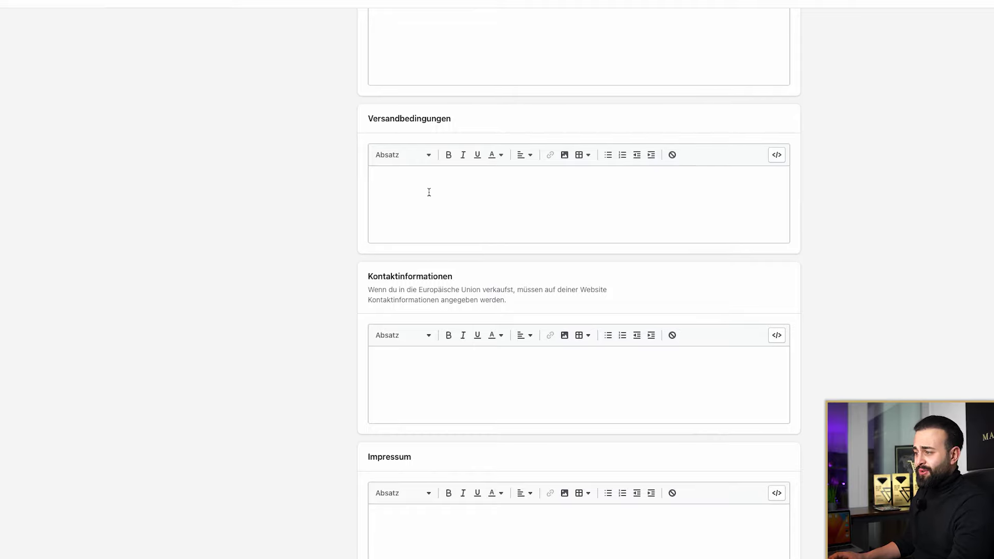
scroll(617, 115, "up", 15)
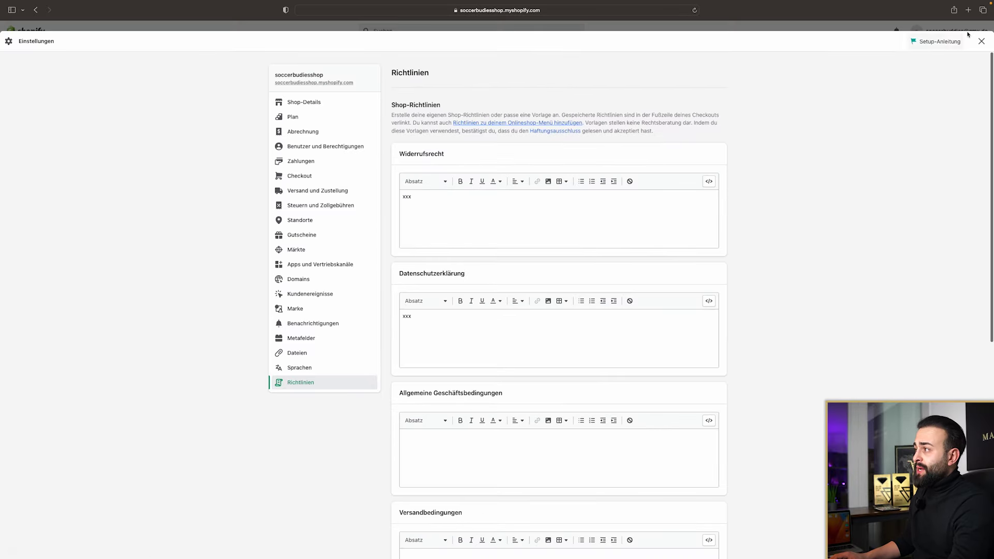
left_click(981, 41)
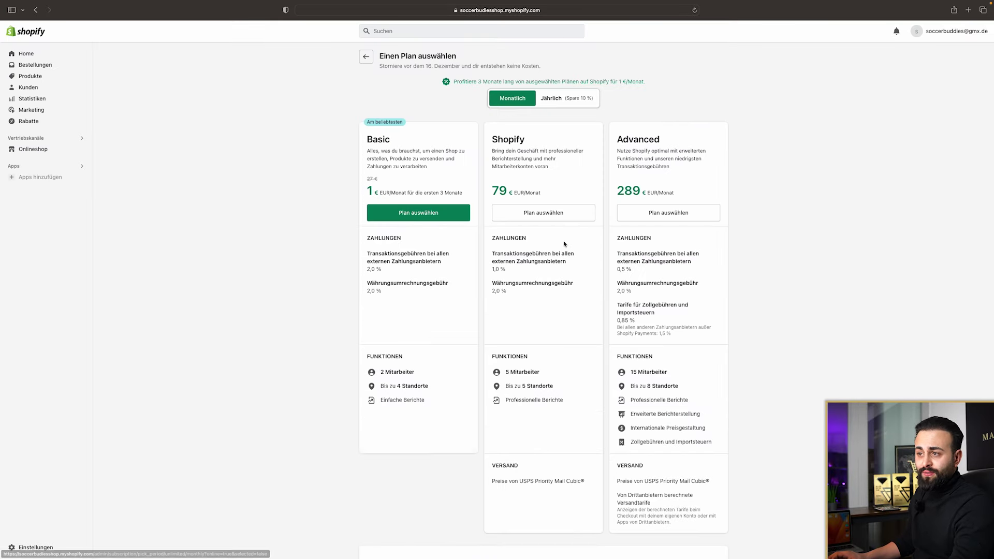
Open the online shop's themes page, go to the Theme Store and sort all themes by popularity
left_click(38, 152)
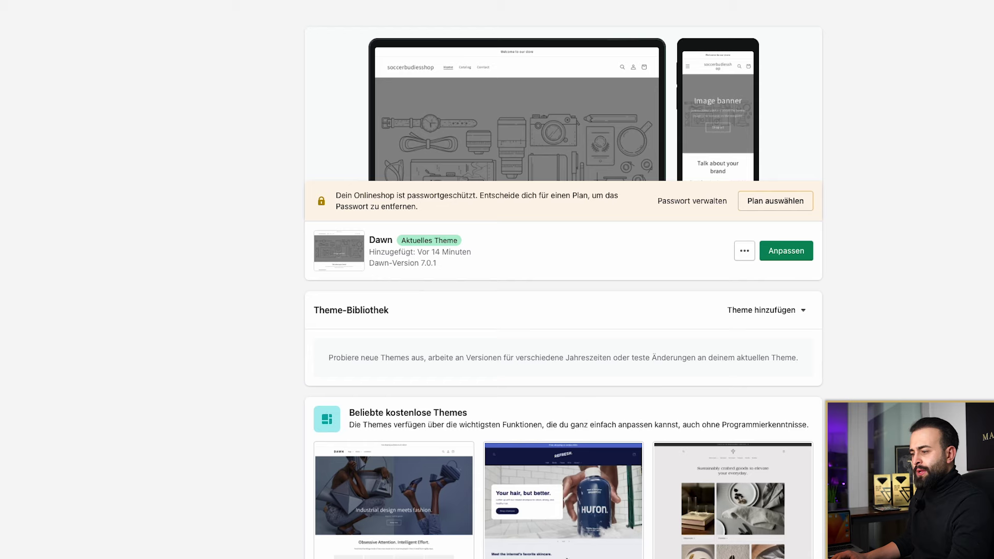
scroll(566, 382, "down", 5)
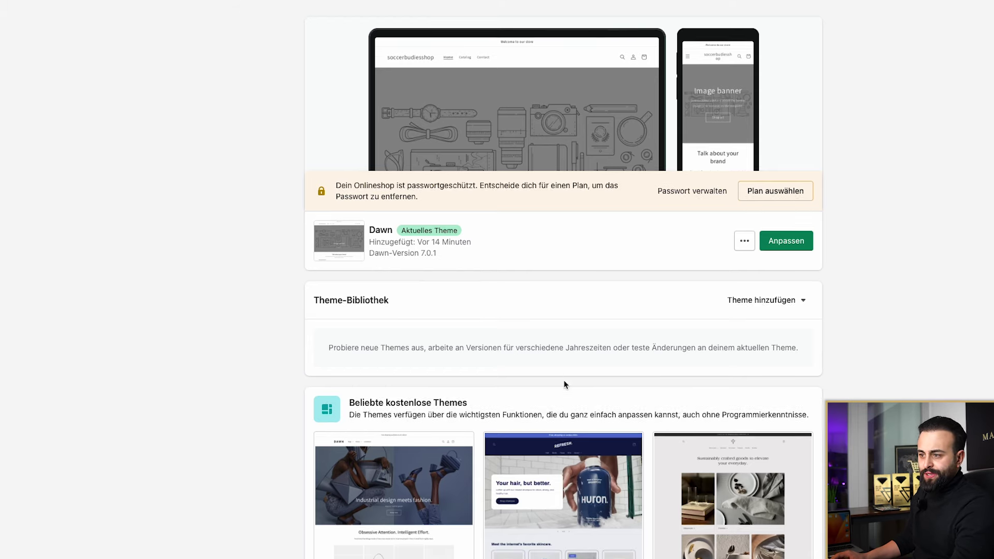
left_click(729, 544)
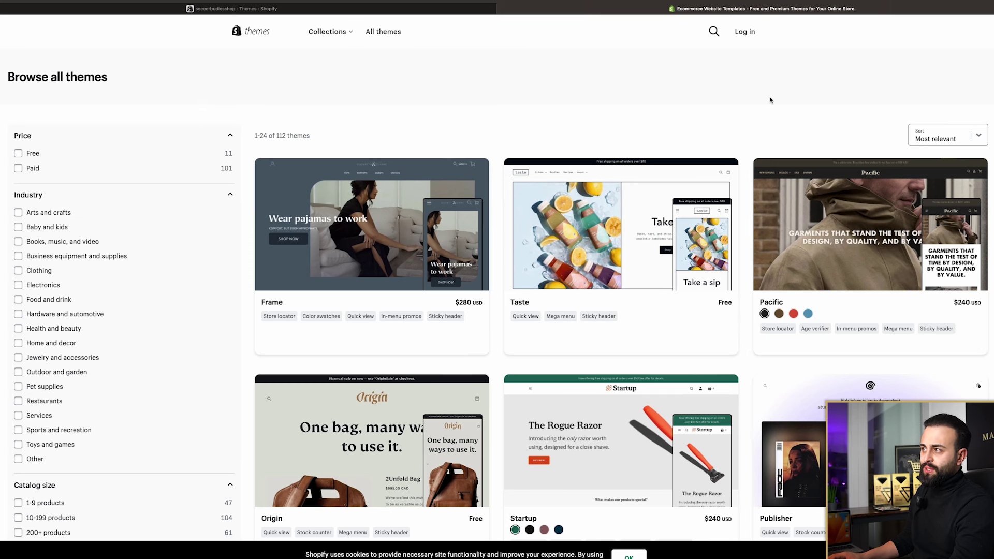
left_click(941, 129)
left_click(834, 120)
left_click(923, 131)
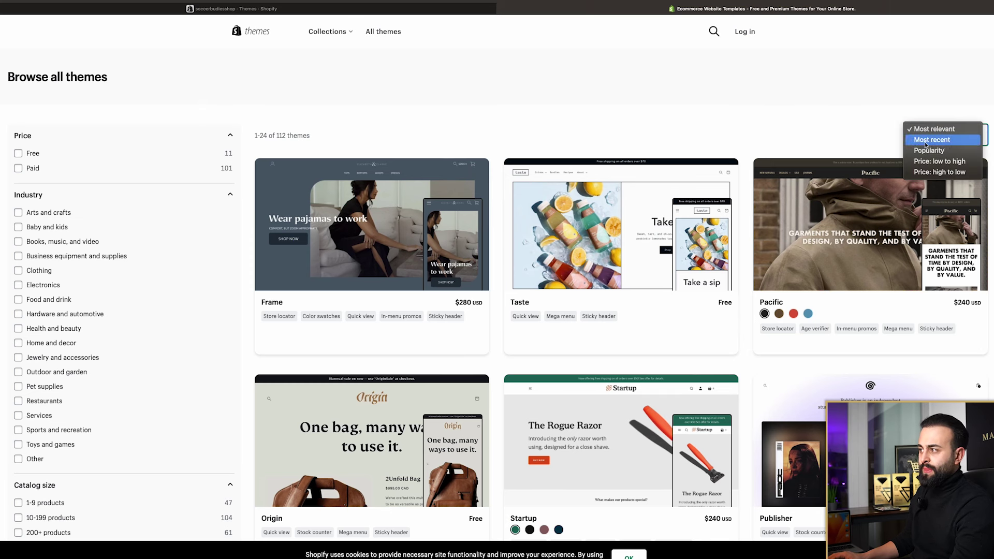
left_click(927, 151)
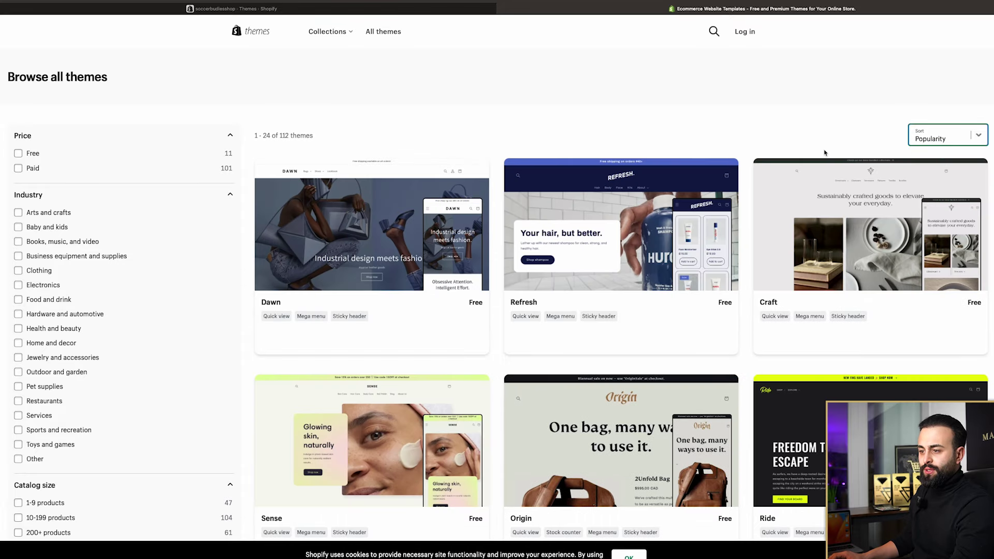
Examine the free and paid themes on the first two pages of the Theme Store listing
scroll(426, 242, "down", 5)
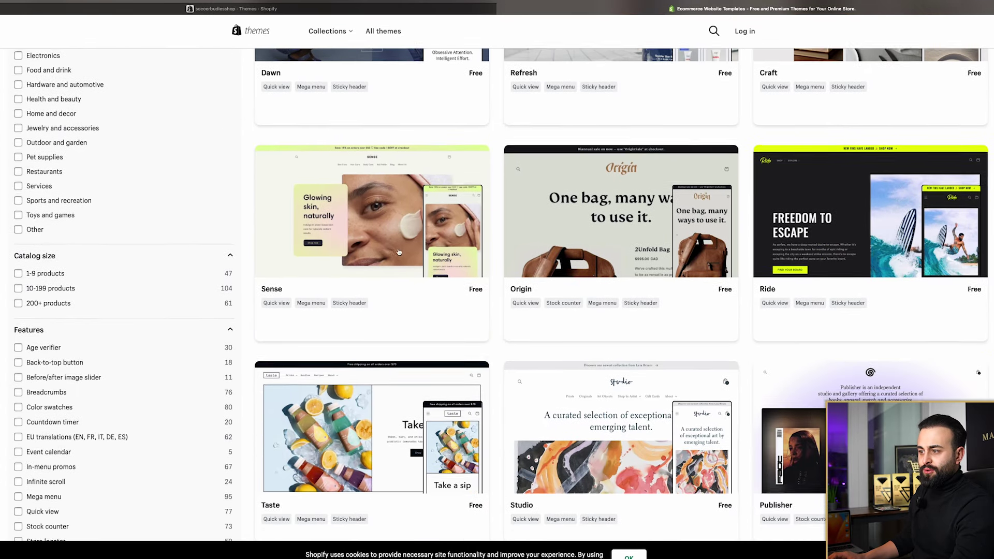
scroll(505, 259, "down", 9)
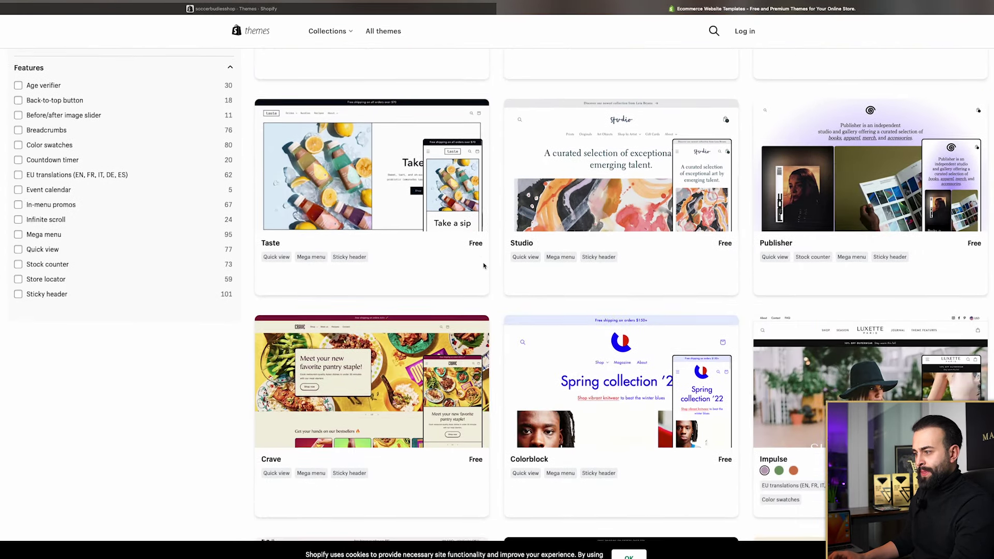
scroll(509, 257, "down", 2)
scroll(509, 257, "up", 1)
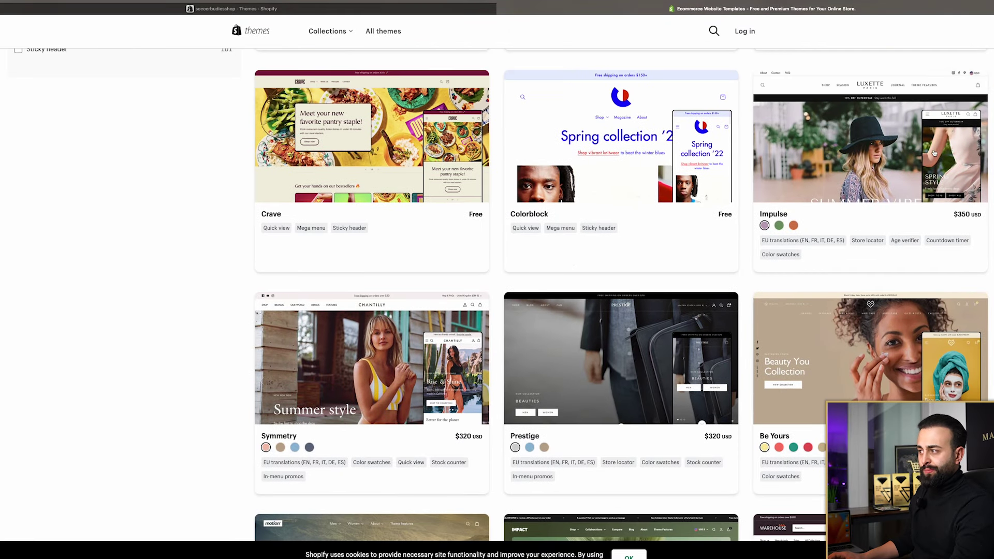
scroll(593, 286, "down", 2)
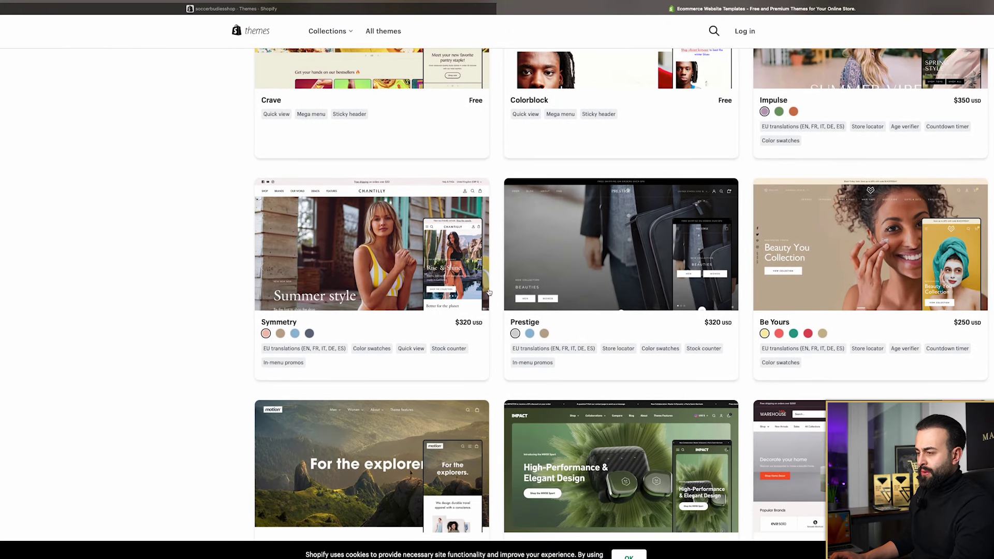
scroll(593, 286, "down", 7)
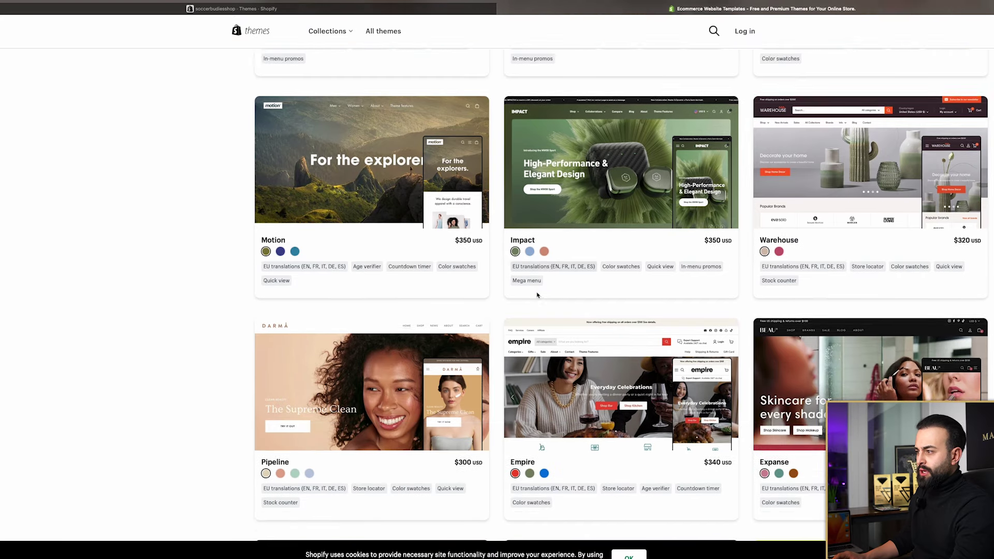
scroll(538, 295, "down", 1)
scroll(397, 310, "down", 4)
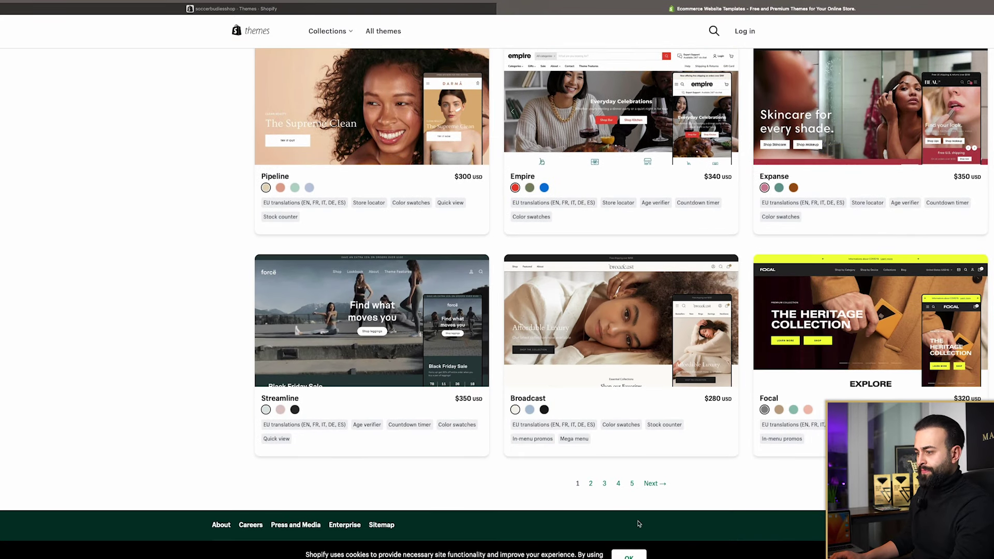
left_click(591, 486)
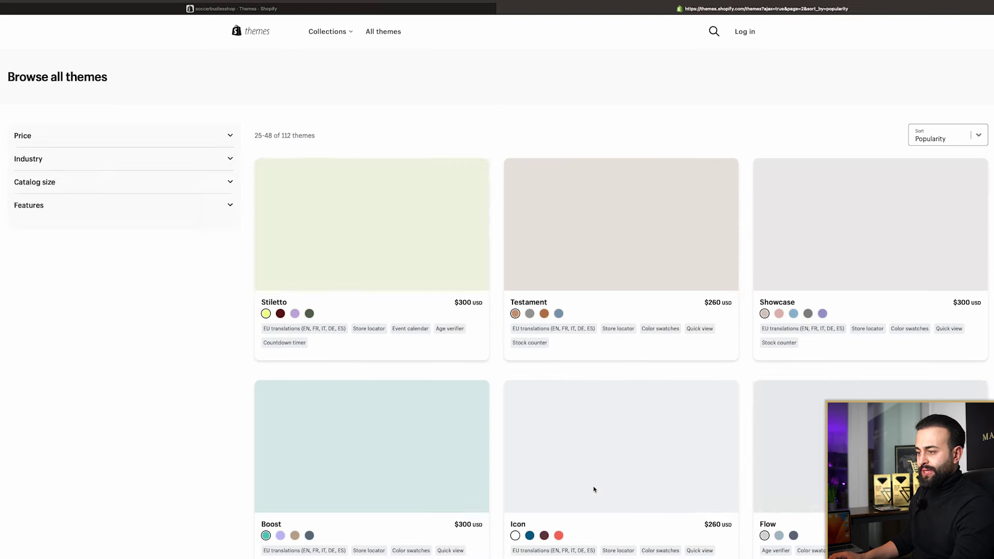
scroll(412, 303, "down", 7)
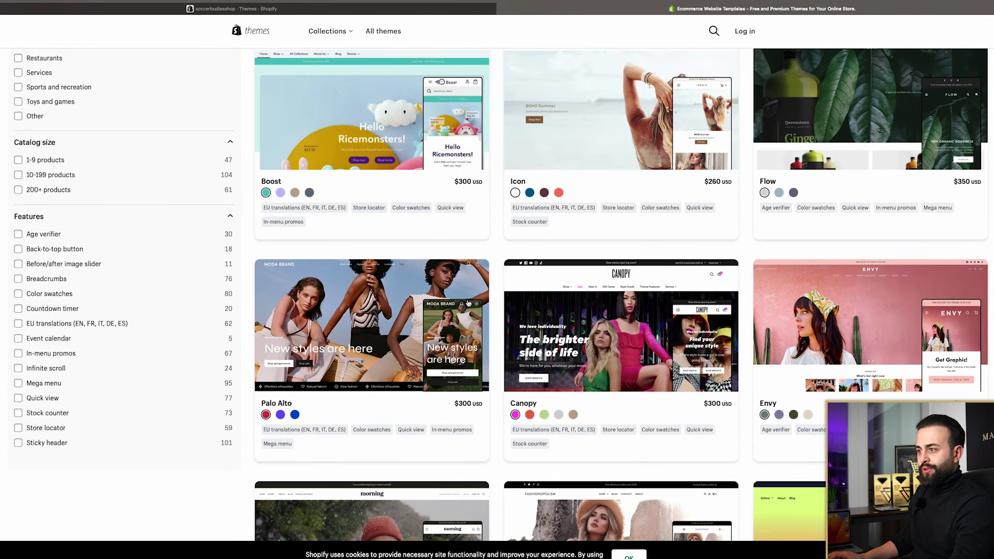
Return to the shop's themes page, add the free Refresh theme to the library and publish it as the current theme
left_click(431, 12)
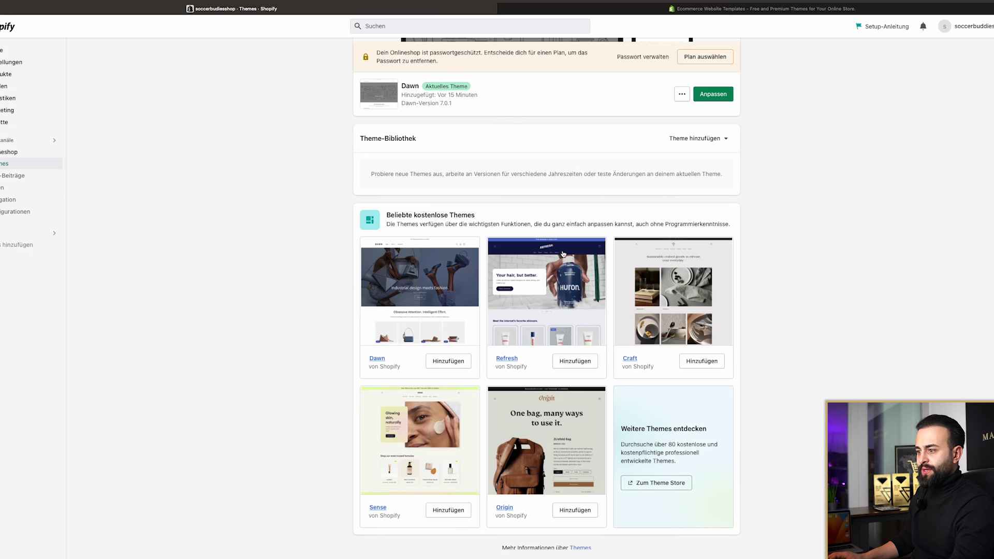
left_click(570, 361)
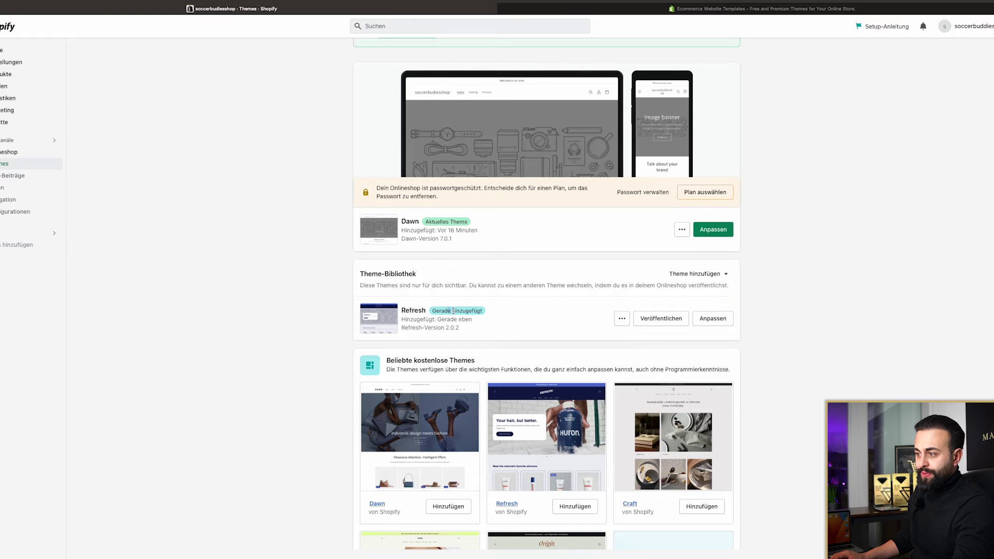
left_click(623, 319)
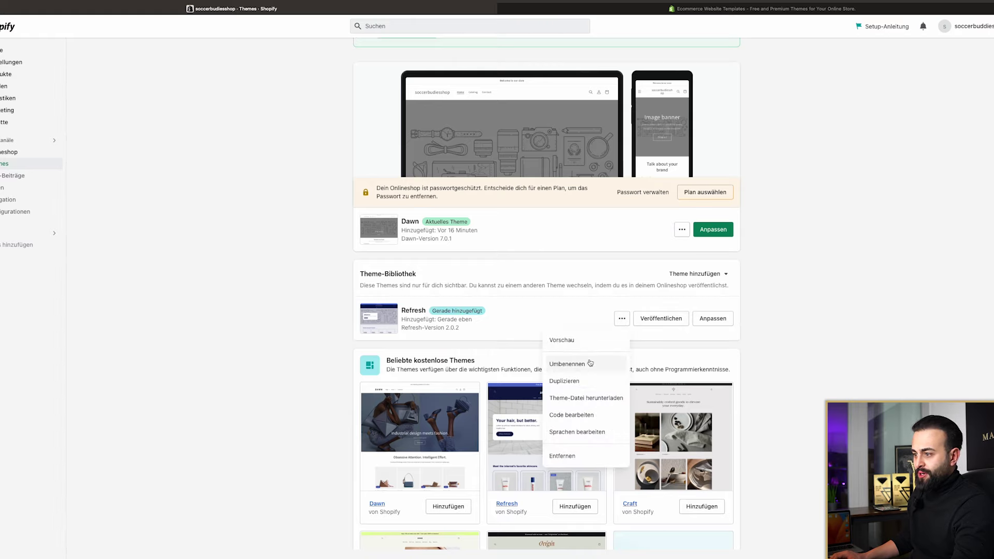
left_click(674, 321)
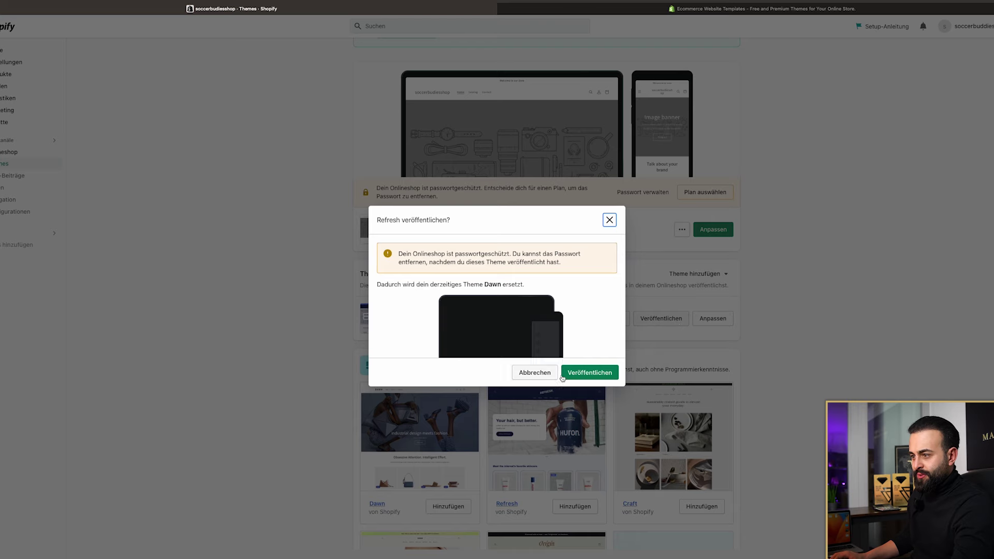
left_click(578, 371)
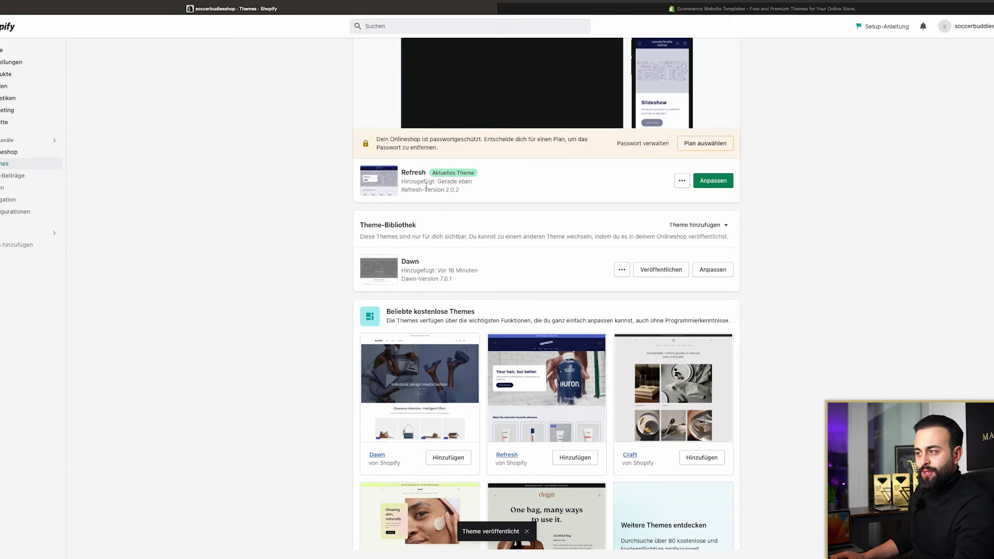
Open the Refresh theme for customisation and remove three of the four "Bild mit Text" sections from the Startseite
left_click(713, 180)
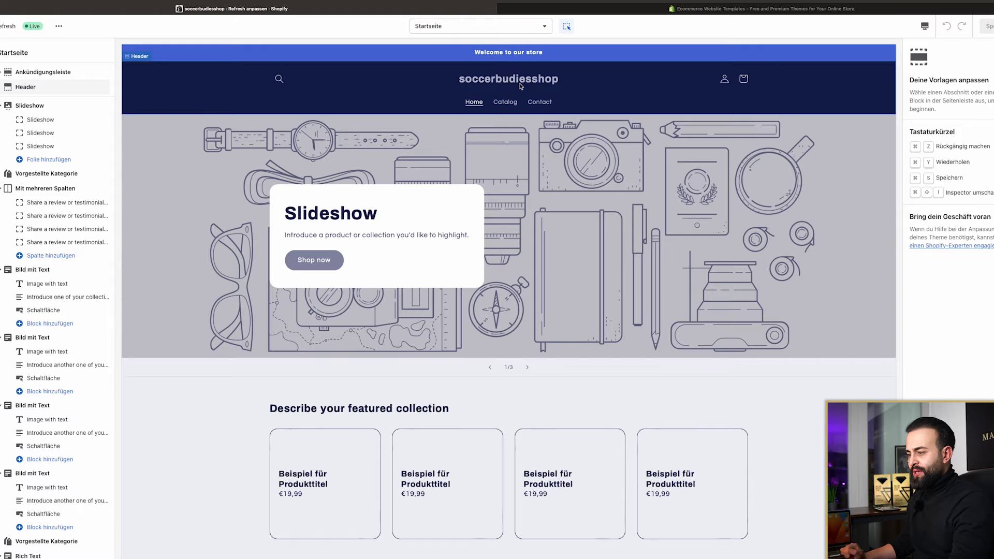
scroll(509, 355, "down", 10)
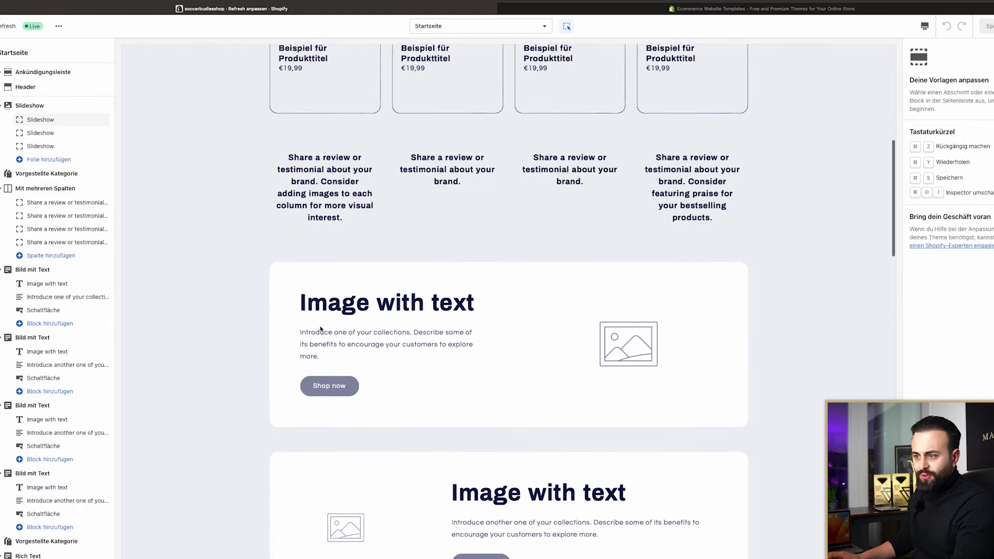
left_click(73, 269)
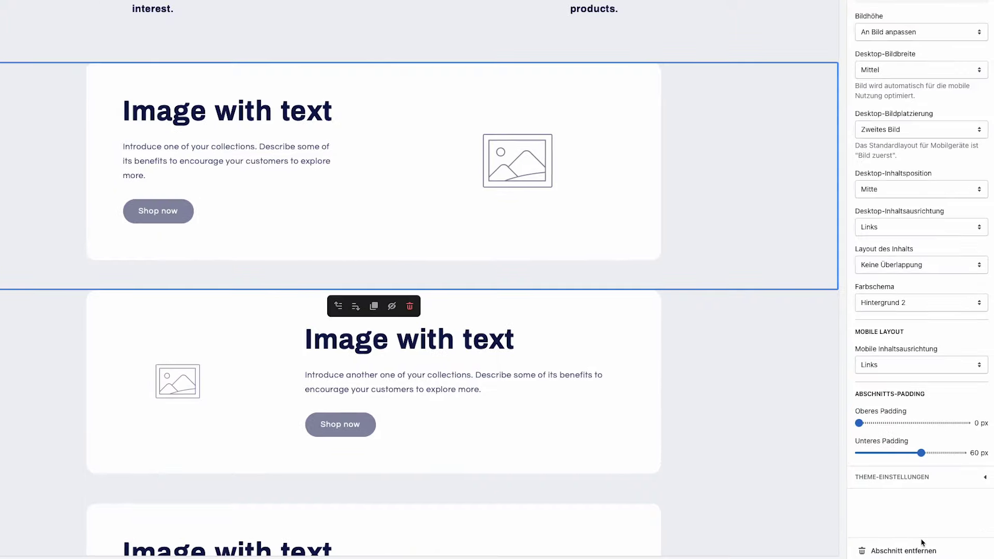
left_click(932, 552)
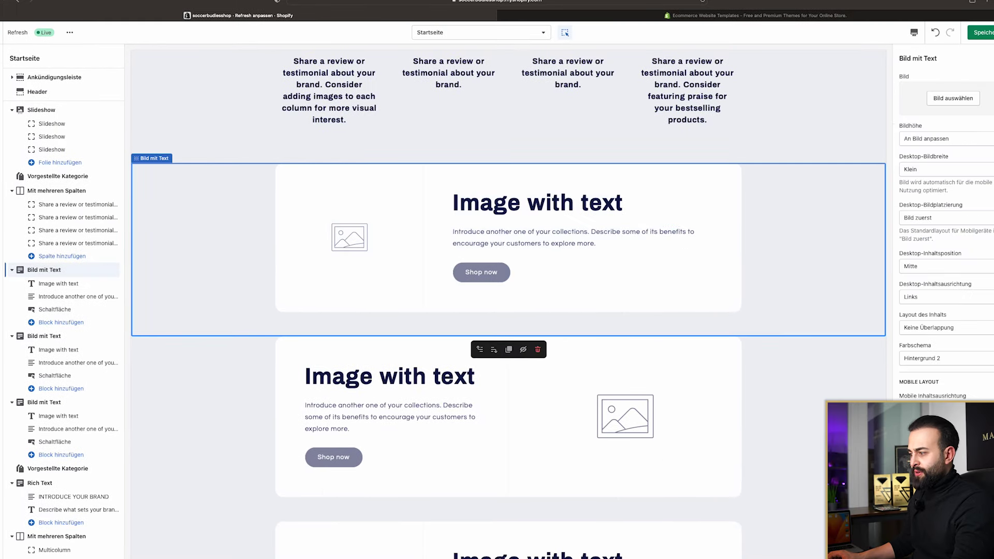
left_click(101, 270)
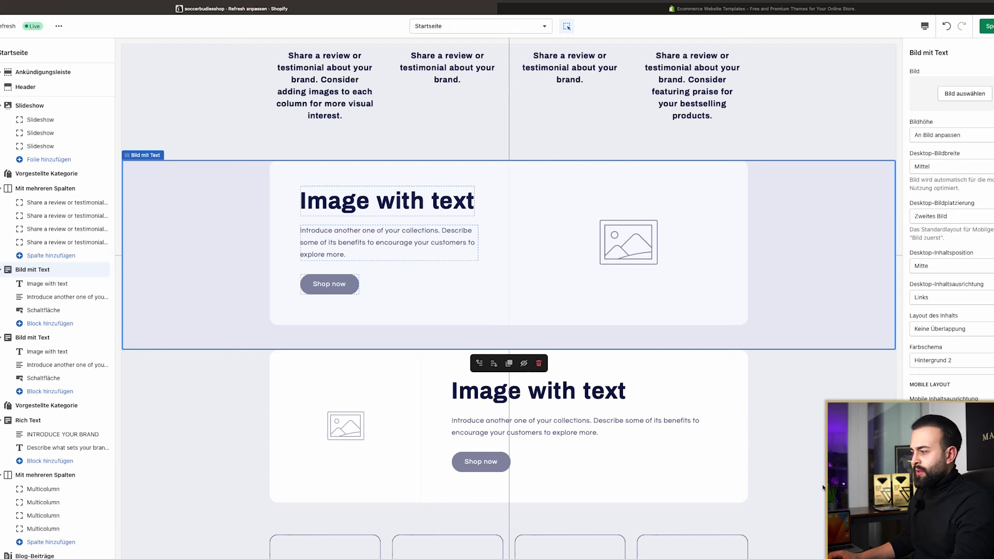
left_click(932, 551)
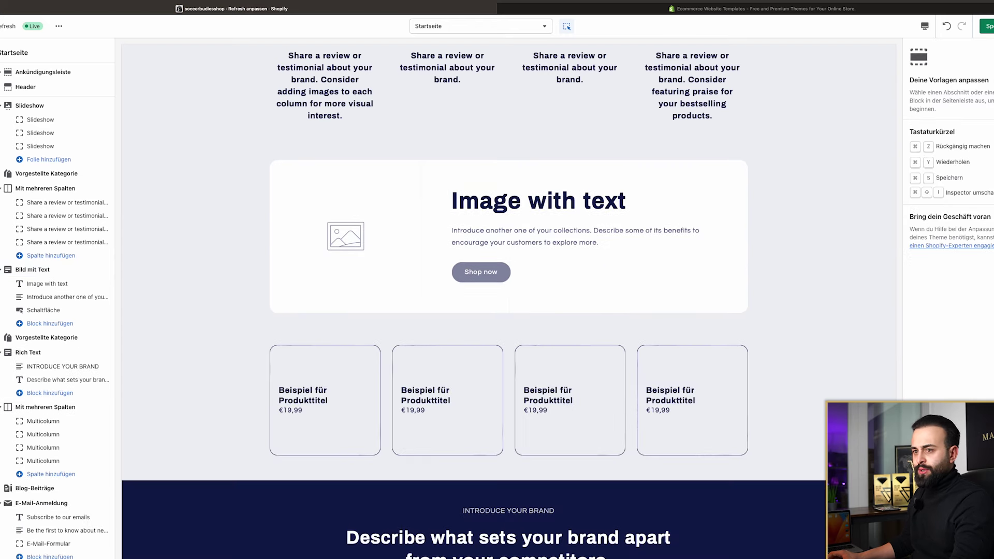
Remove the last "Bild mit Text" section, the lower "Vorgestellte Kategorie", the "Rich Text" and the lower "Mit mehreren Spalten" sections from the Startseite
left_click(16, 271)
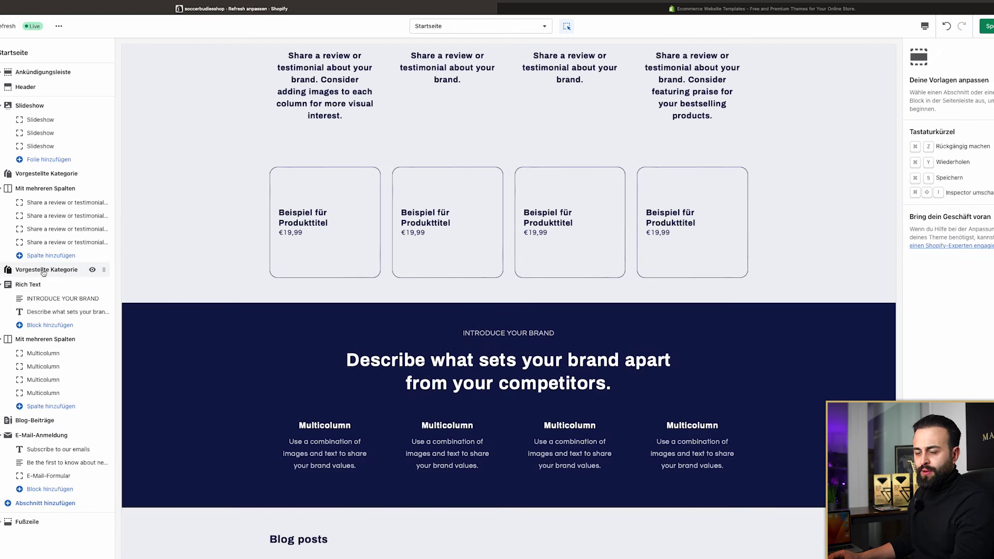
left_click(52, 269)
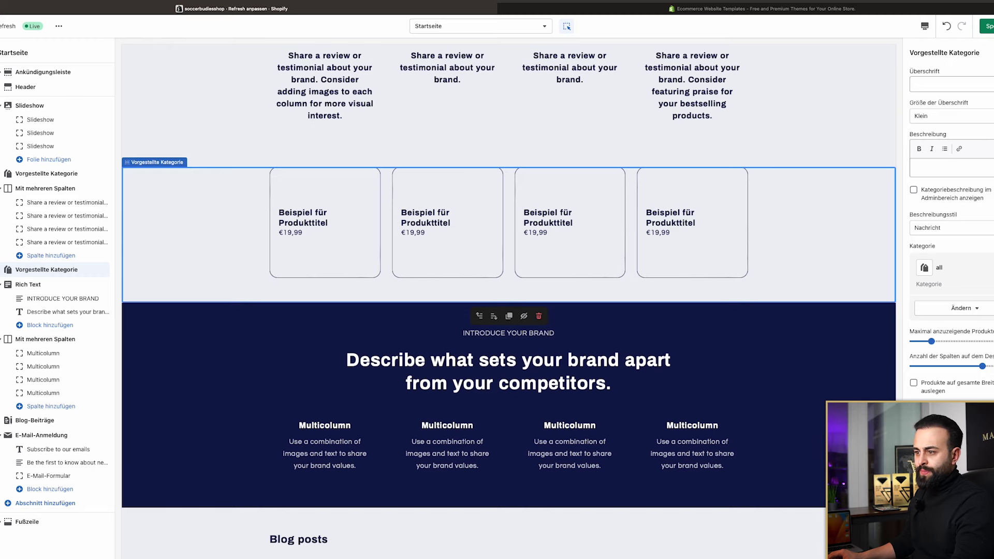
key("Delete")
left_click(39, 269)
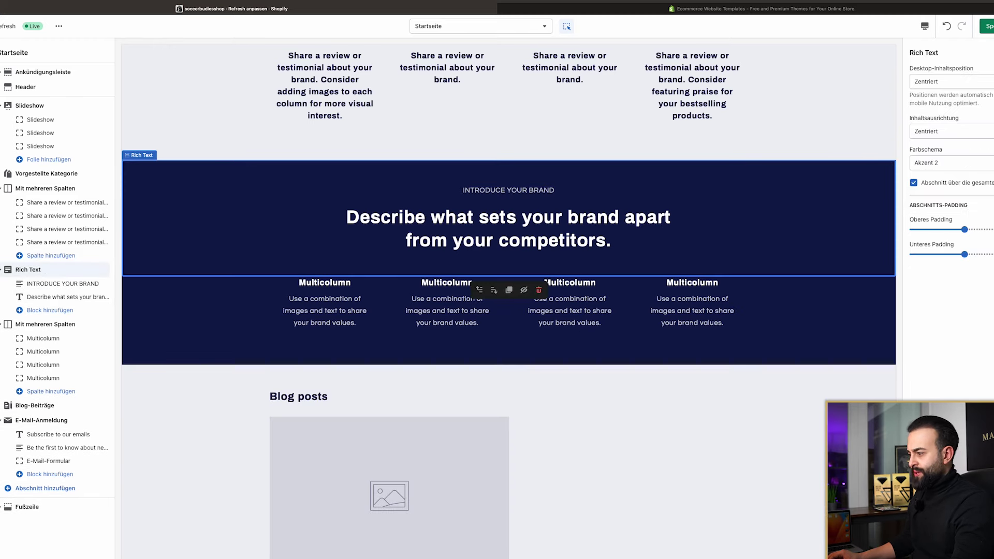
key("Delete")
left_click(45, 269)
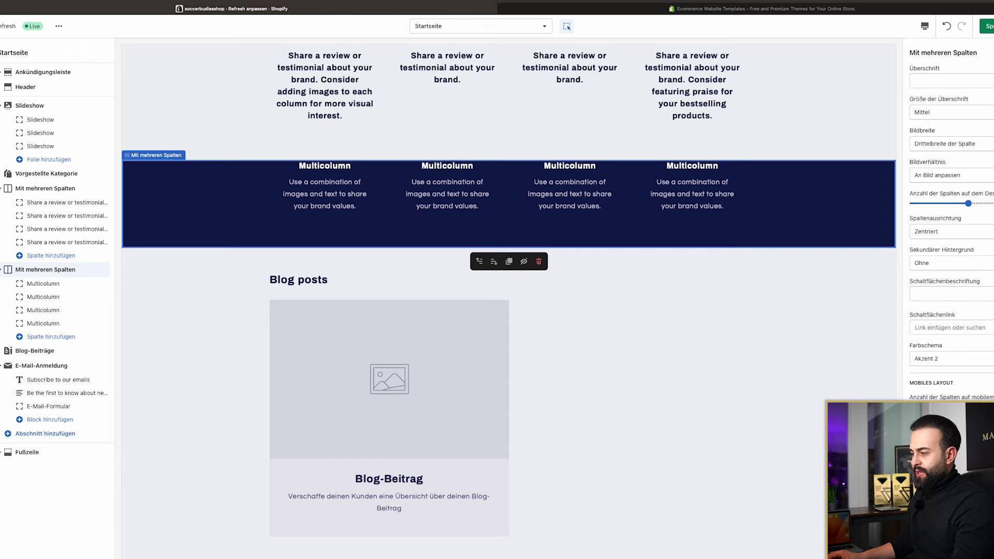
key("Delete")
Remove the "Blog-Beiträge" section and the remaining "Mit mehreren Spalten" section from the Startseite
left_click(47, 284)
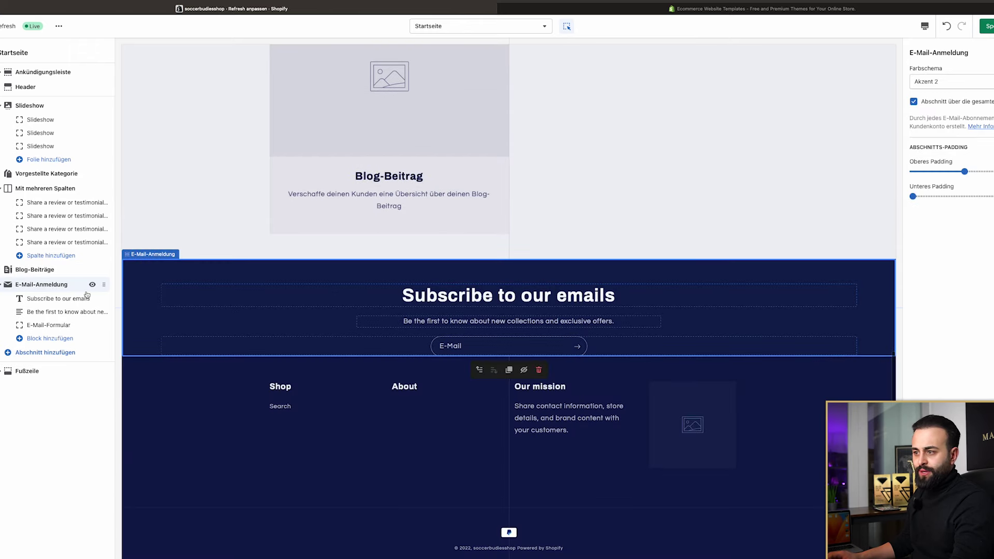
left_click(34, 269)
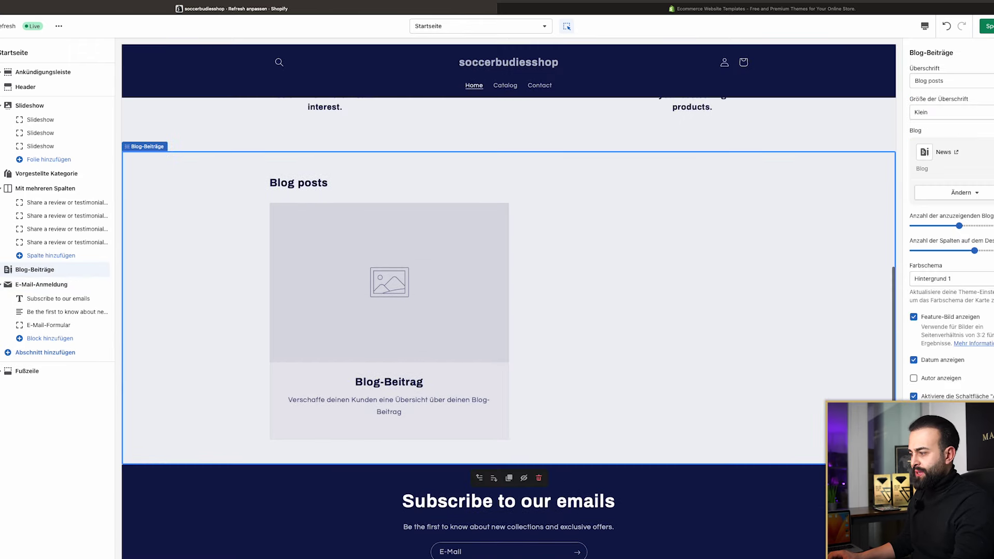
key("Delete")
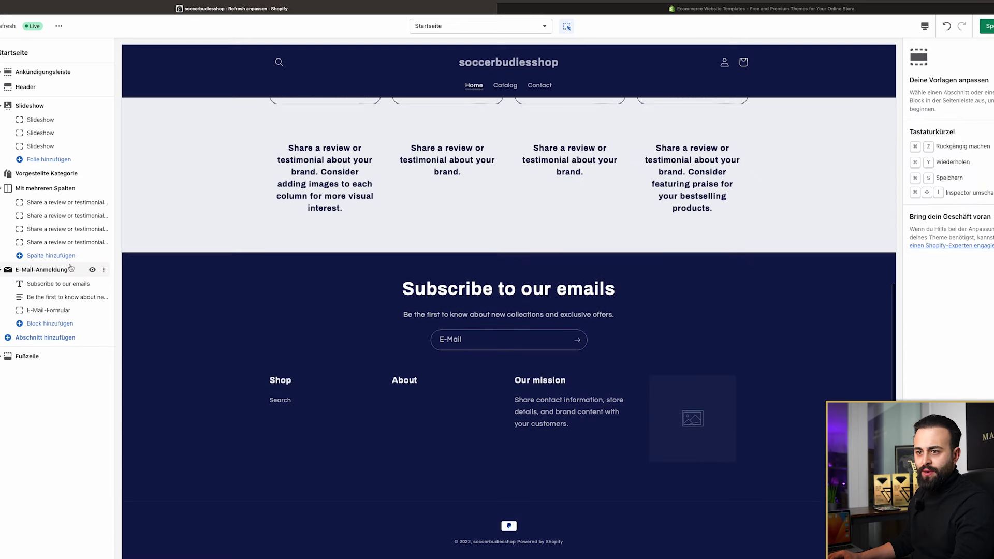
scroll(405, 269, "up", 5)
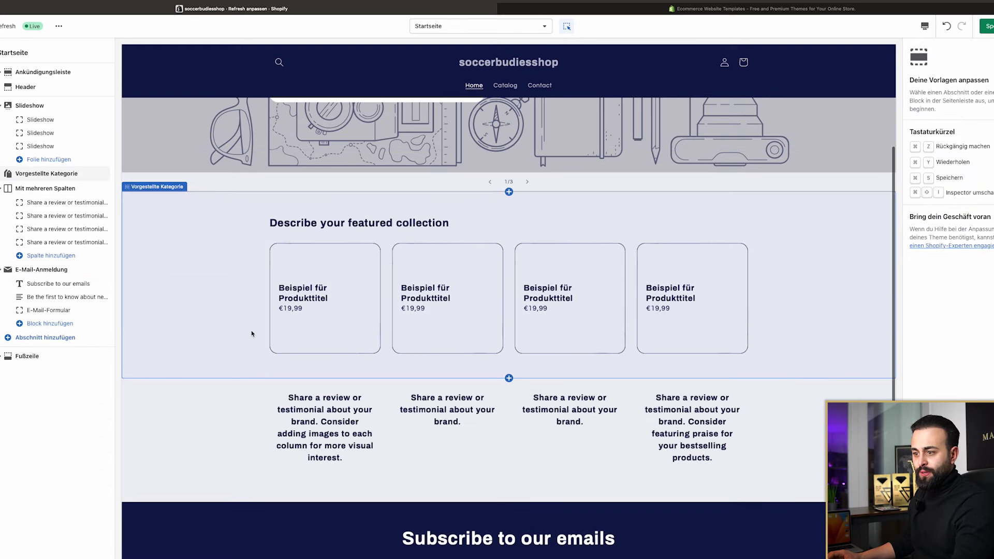
left_click(250, 414)
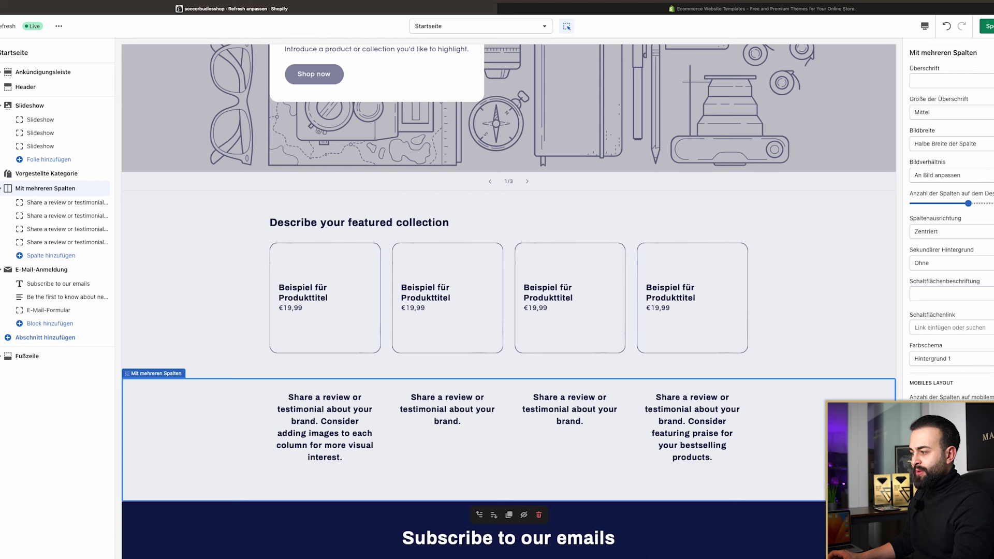
key("Delete")
Remove the second and third slides from the Slideshow section, keeping only the first one
scroll(475, 284, "up", 4)
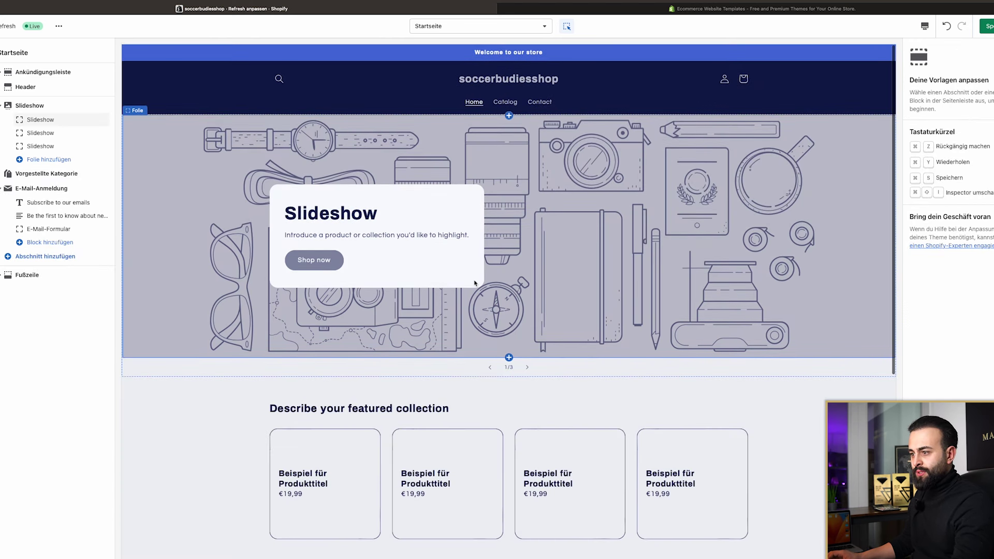
left_click(474, 283)
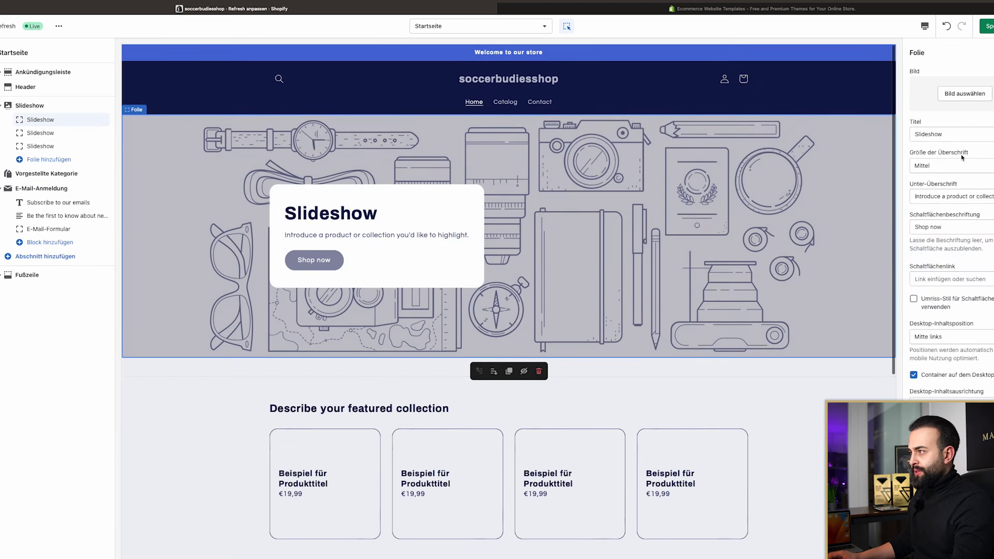
left_click(42, 133)
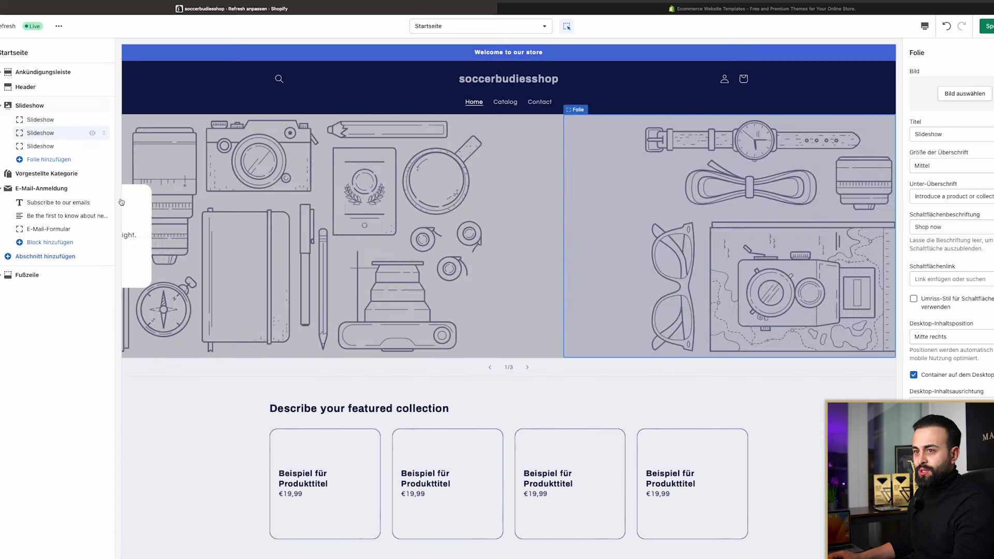
key("Delete")
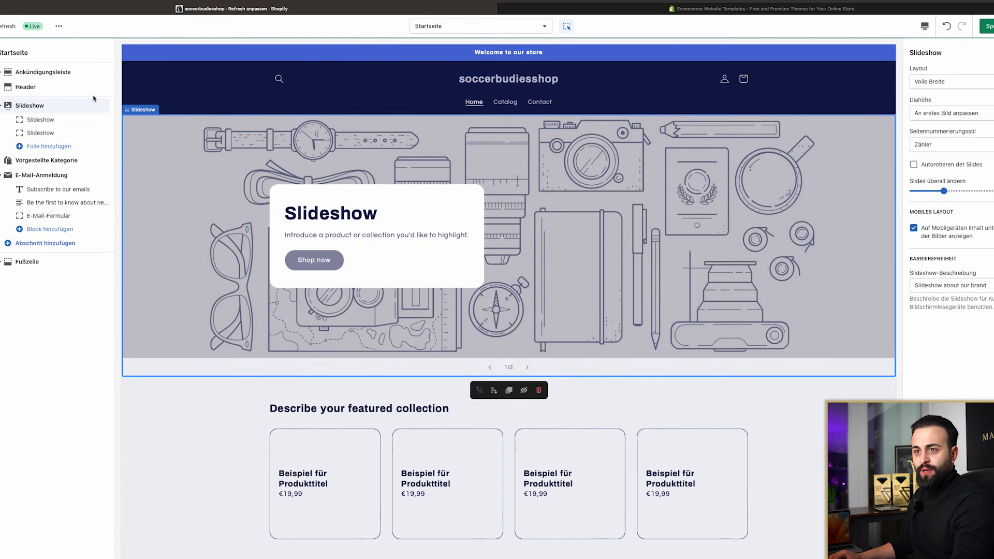
left_click(38, 132)
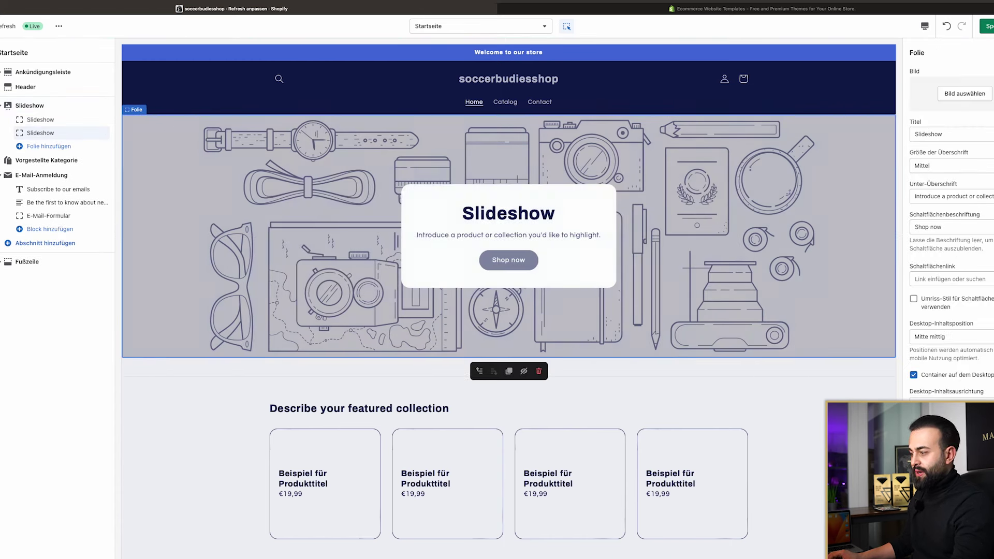
key("Delete")
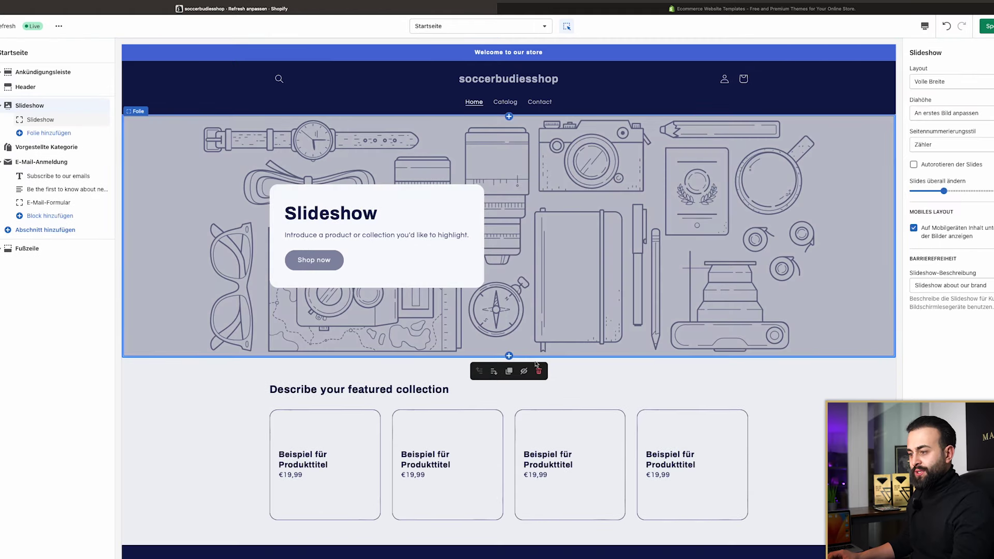
Upload the Soccerbuddies logo "MicrosoftTeams-image" as the header's Logo-Bild and set its width to 220 Pixel
scroll(544, 347, "down", 5)
scroll(555, 326, "up", 2)
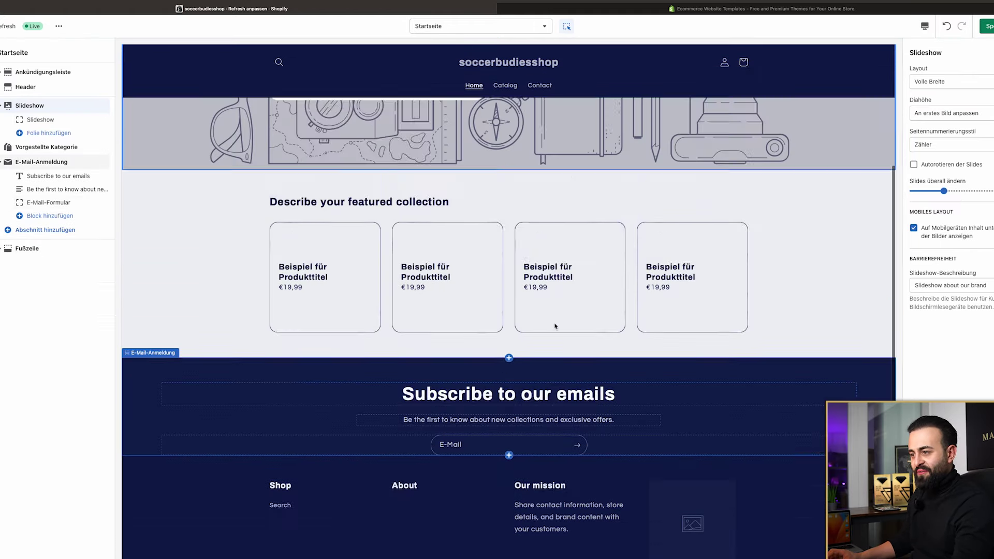
scroll(555, 326, "up", 4)
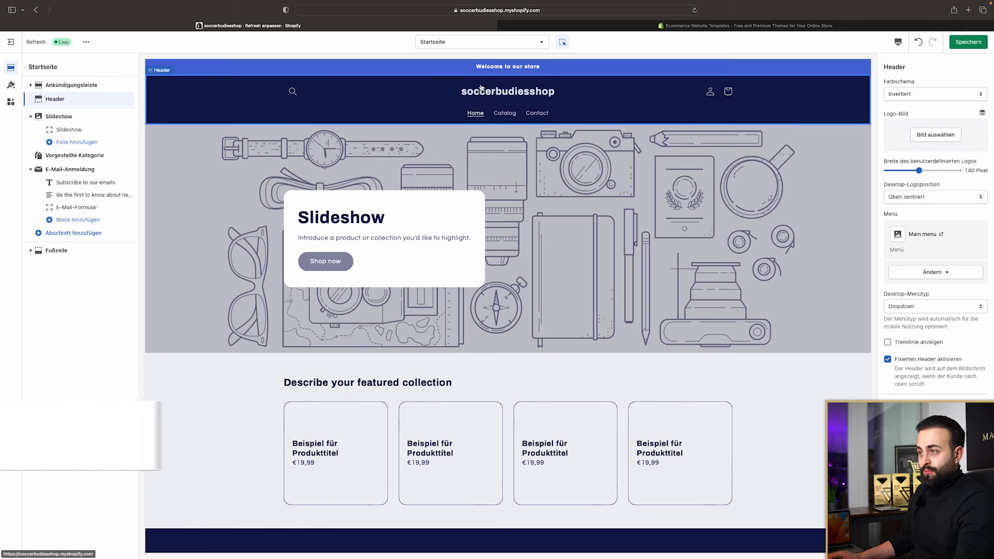
left_click(929, 139)
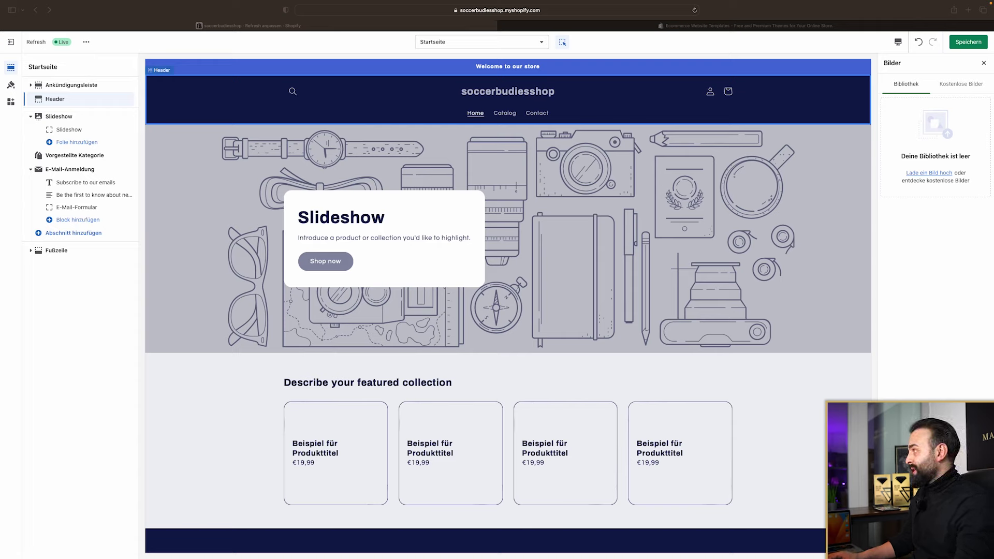
mouse_move(991, 140)
left_mouse_down()
mouse_move(962, 139)
mouse_move(973, 141)
left_mouse_up()
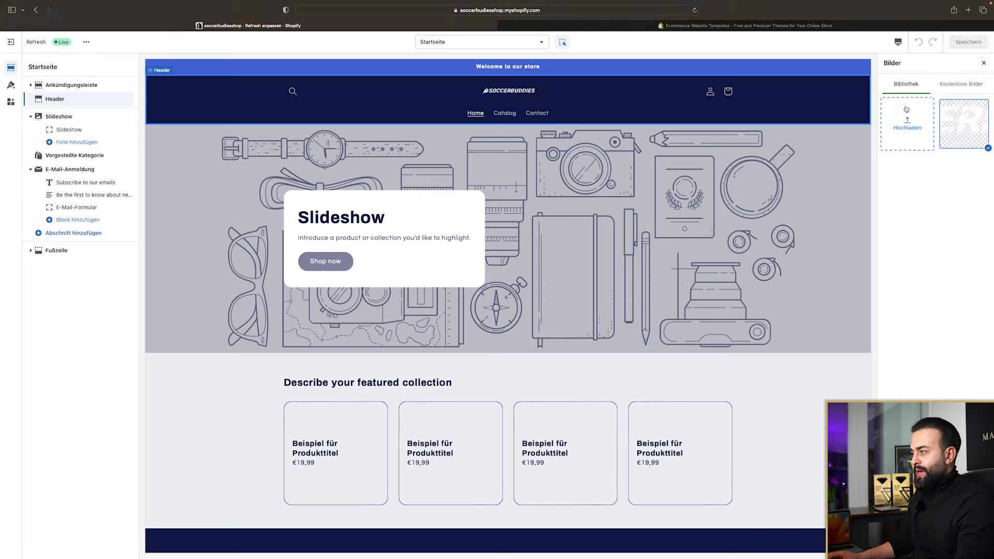
left_click(967, 544)
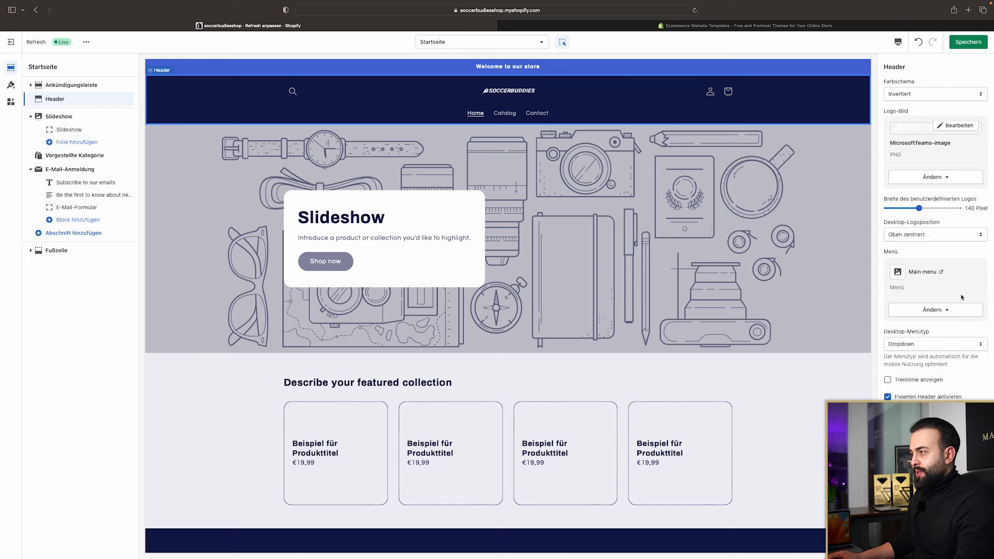
left_click_drag(920, 212, 947, 208)
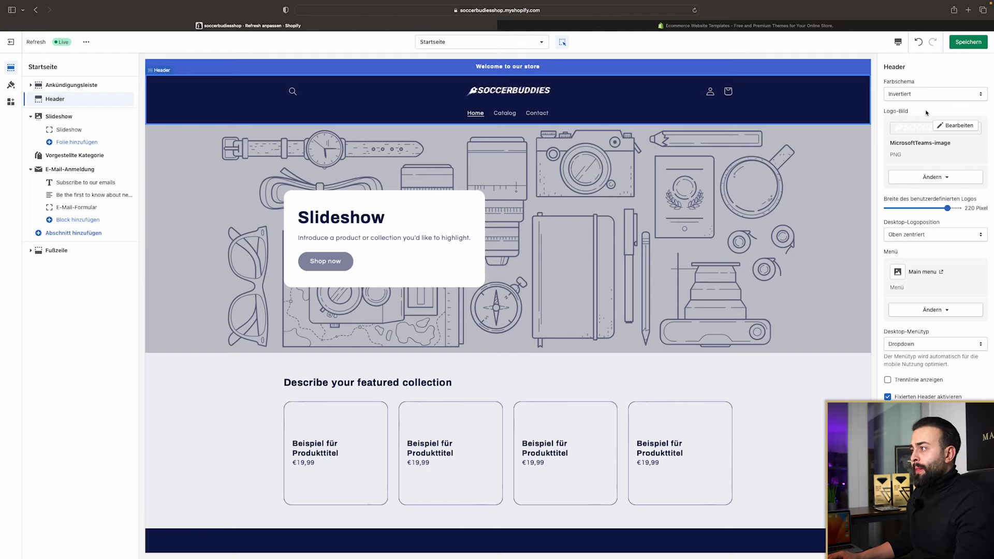
Preview the whole Startseite in the Smartphone view, then return to the Desktop view
left_click(896, 40)
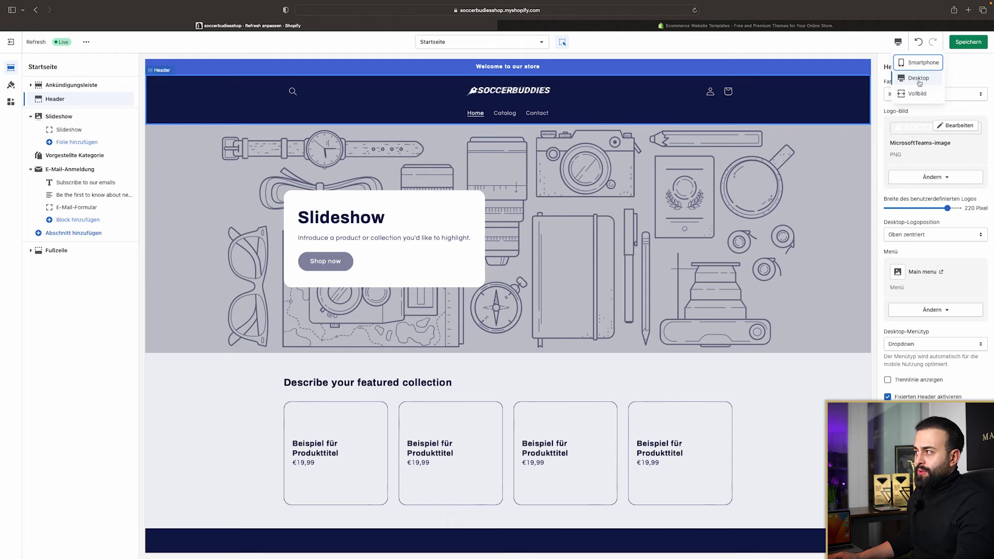
left_click(920, 62)
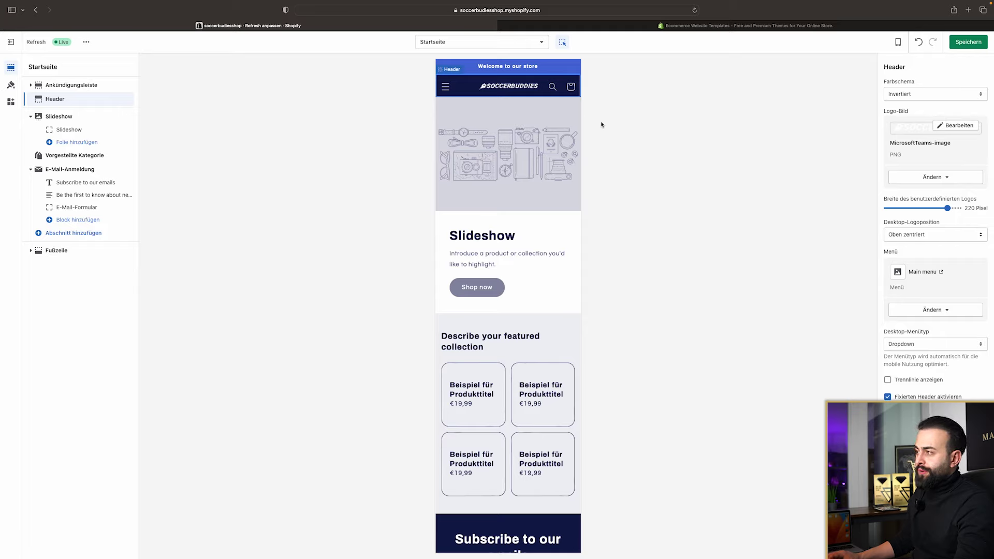
scroll(505, 224, "down", 10)
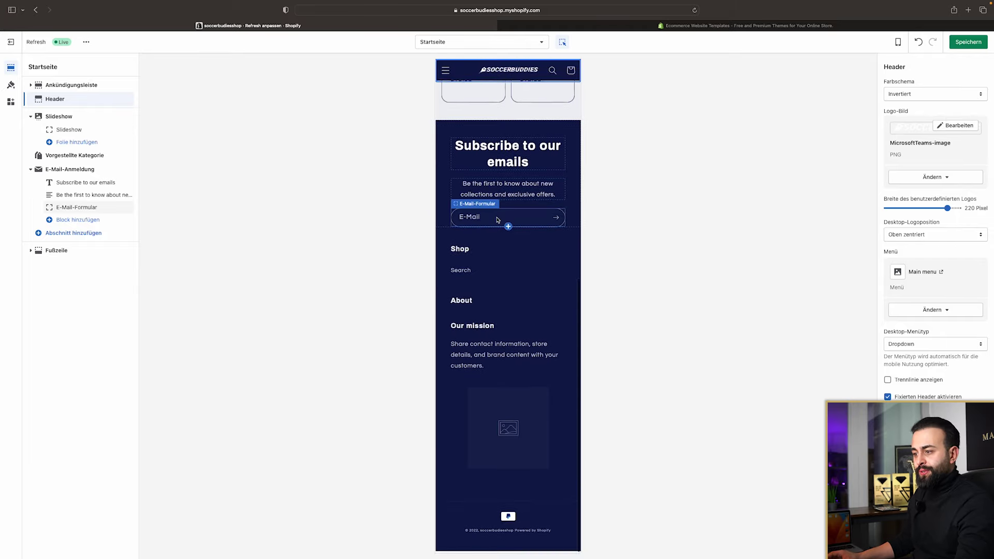
scroll(497, 220, "up", 10)
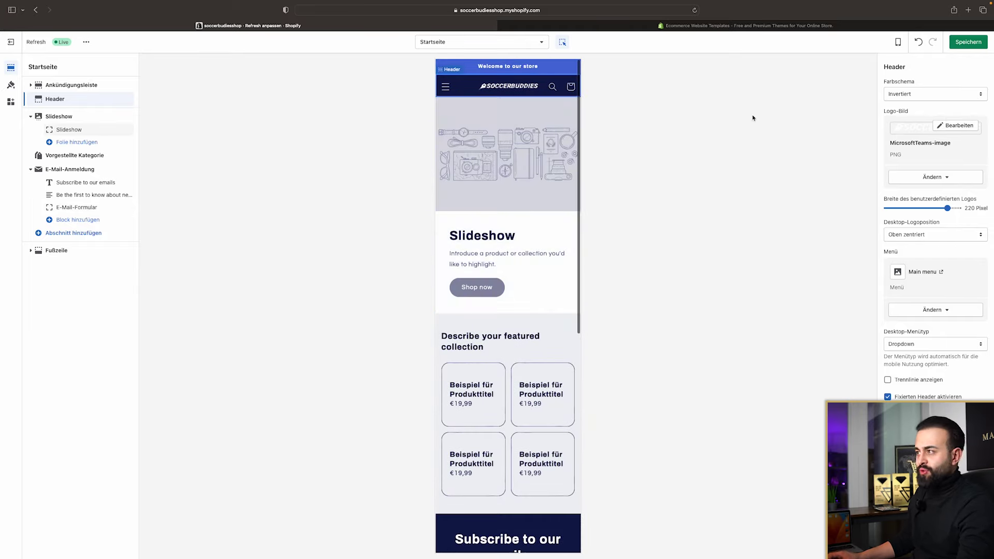
left_click(898, 42)
left_click(919, 78)
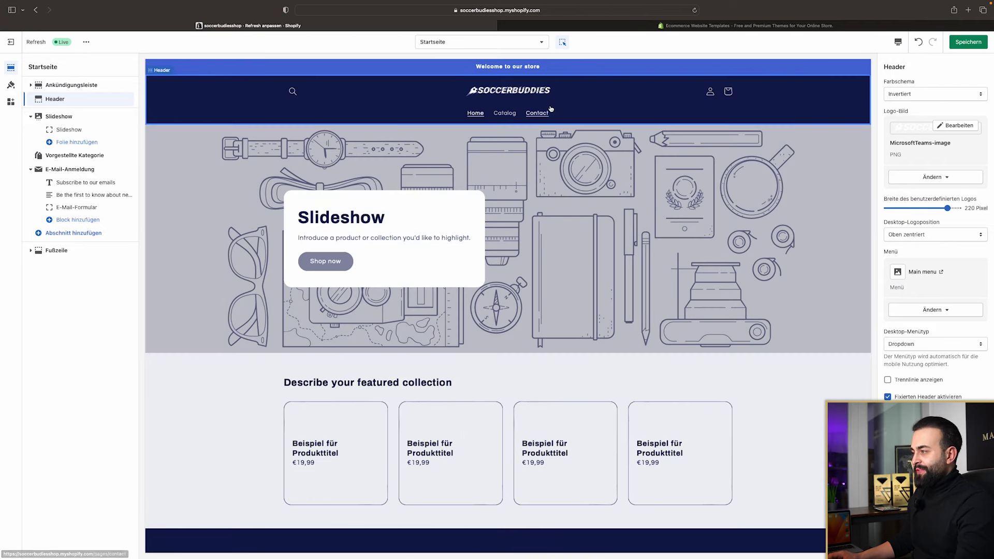
Change the announcement text in the Ankündigungsleiste to "Kostenfreier Versand ab 50€"
left_click(95, 86)
left_click(94, 99)
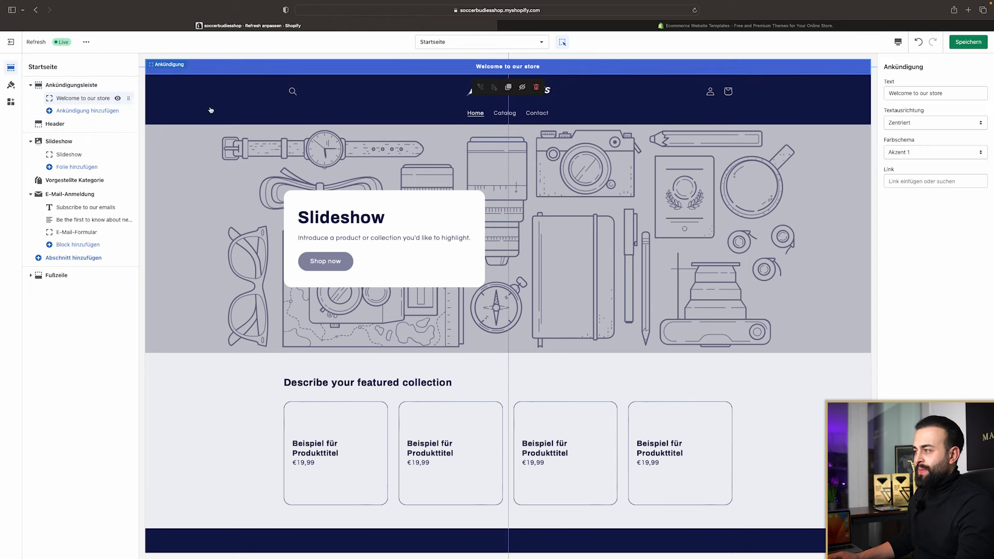
triple_click(940, 93)
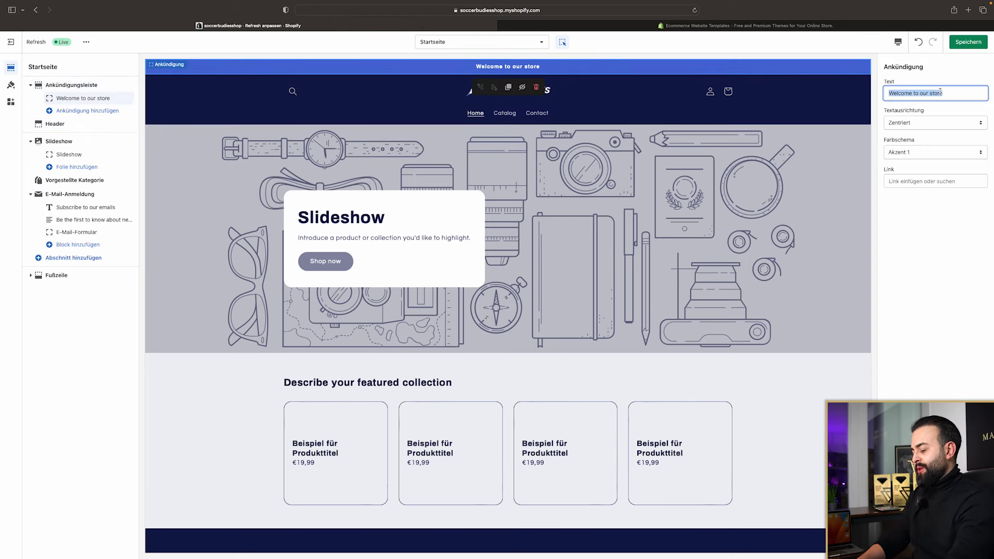
type("Kostenfreier Versand")
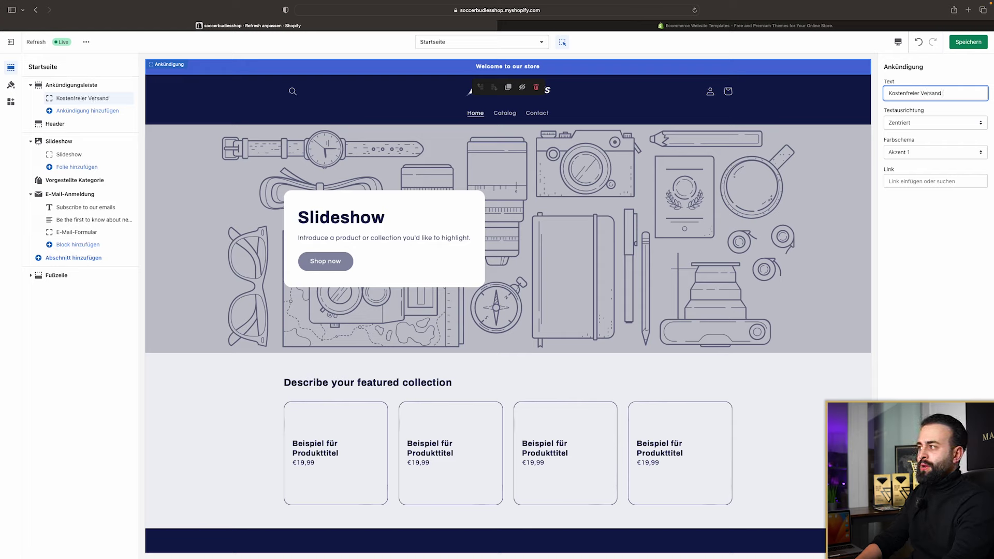
type(" ab 50€")
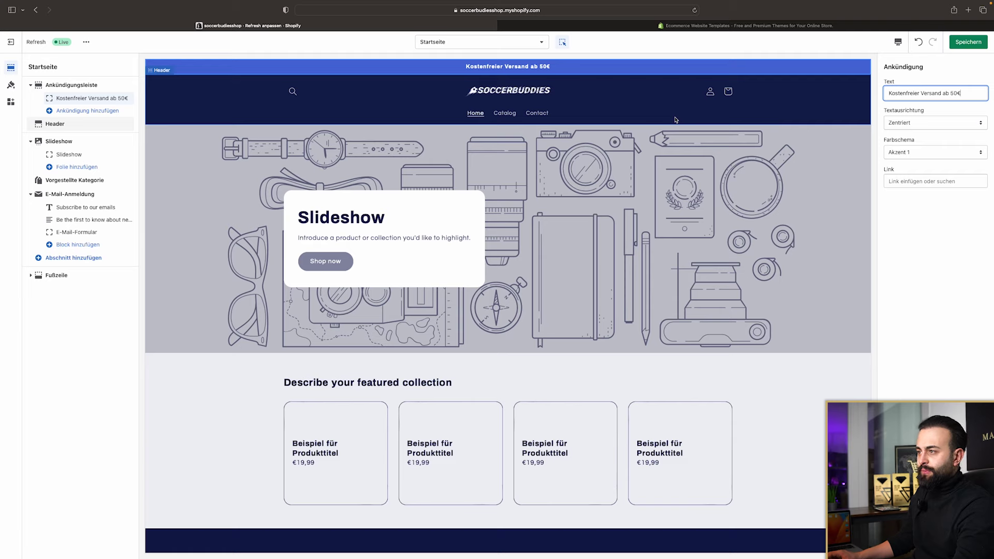
double_click(926, 93)
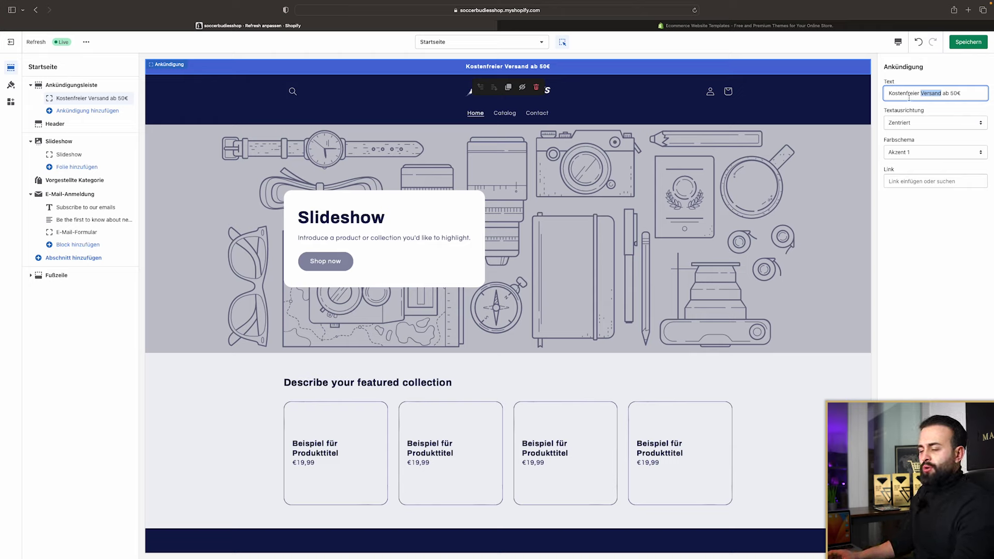
left_click(483, 165)
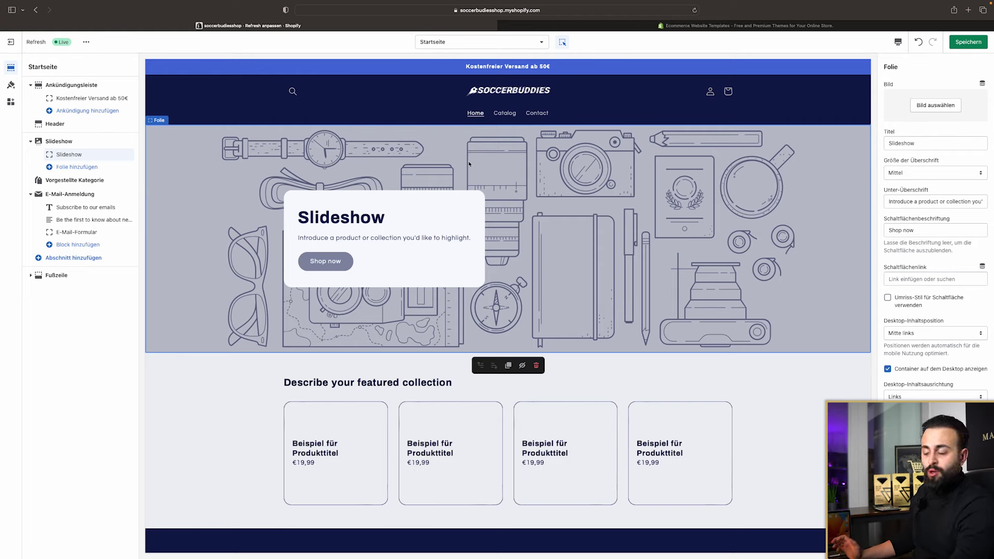
left_click(557, 68)
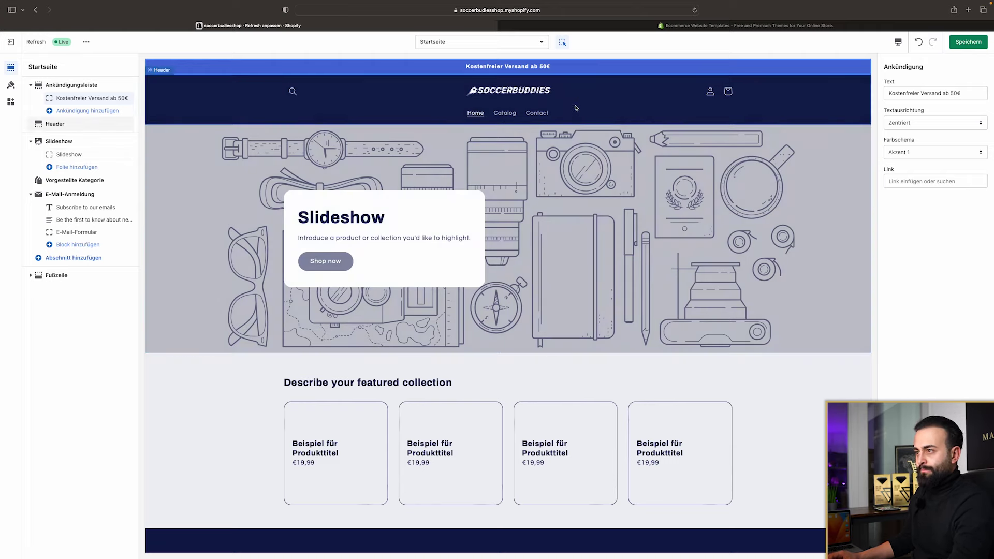
left_click(94, 86)
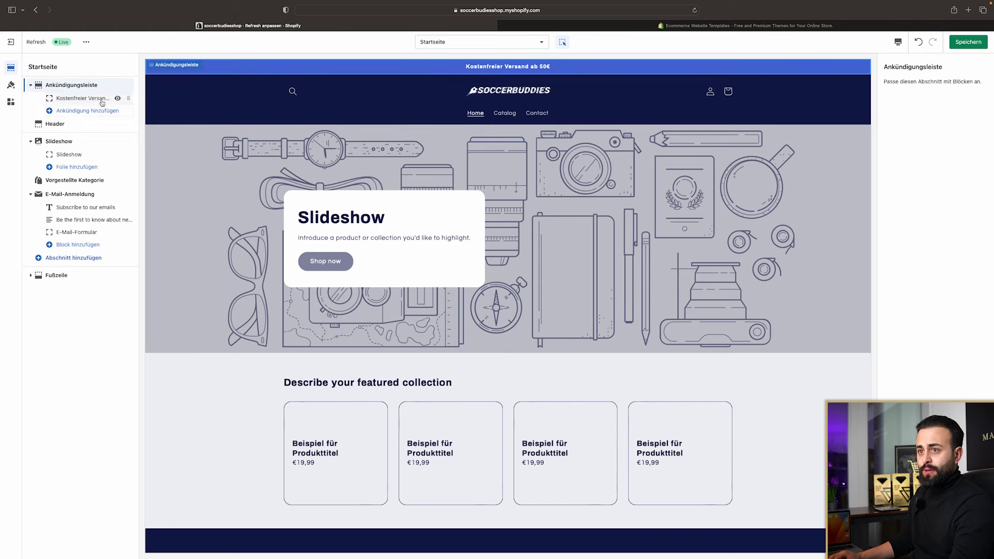
Review the Header section's settings, check the fixed header along the whole Startseite, and look at the Slideshow section's settings
left_click(78, 127)
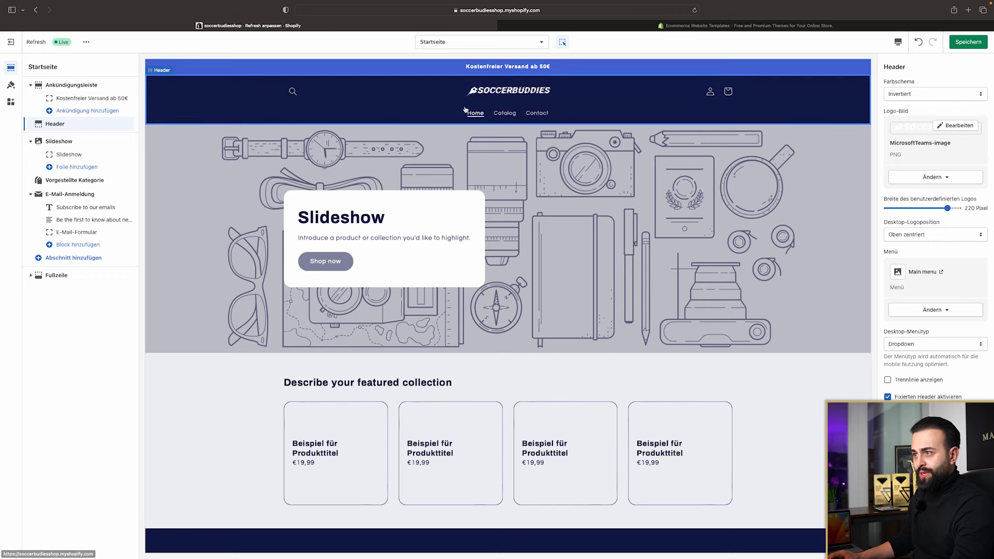
scroll(922, 314, "down", 1)
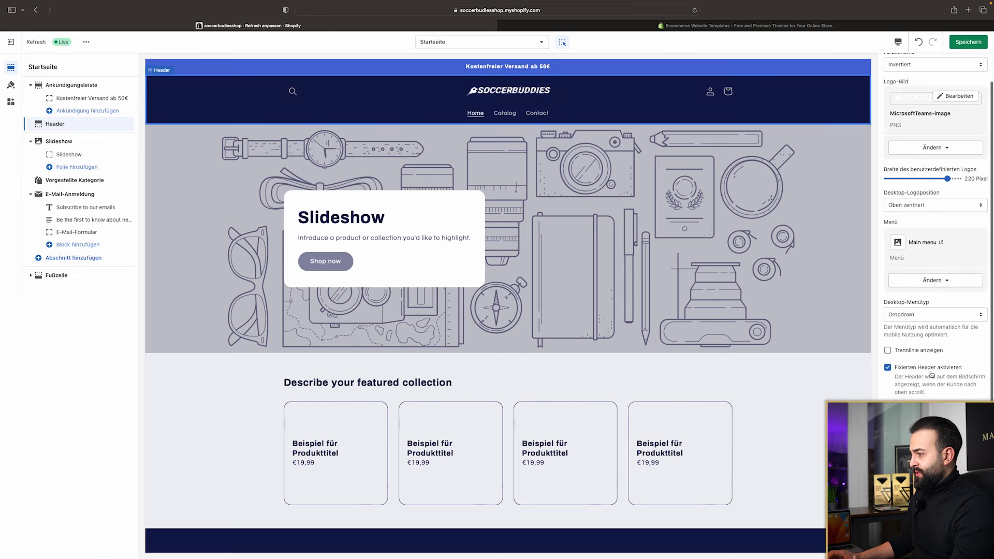
scroll(719, 344, "down", 5)
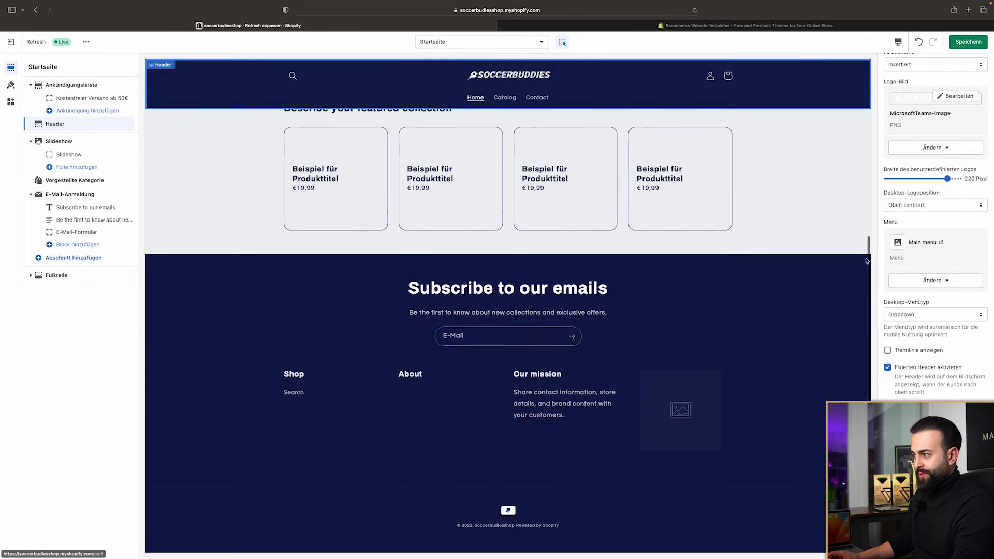
scroll(724, 311, "up", 10)
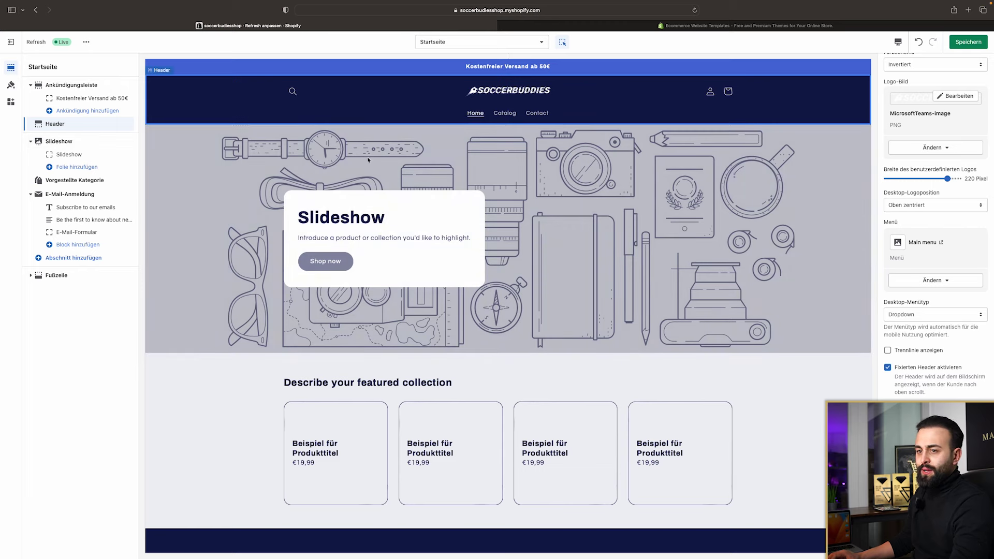
left_click(78, 145)
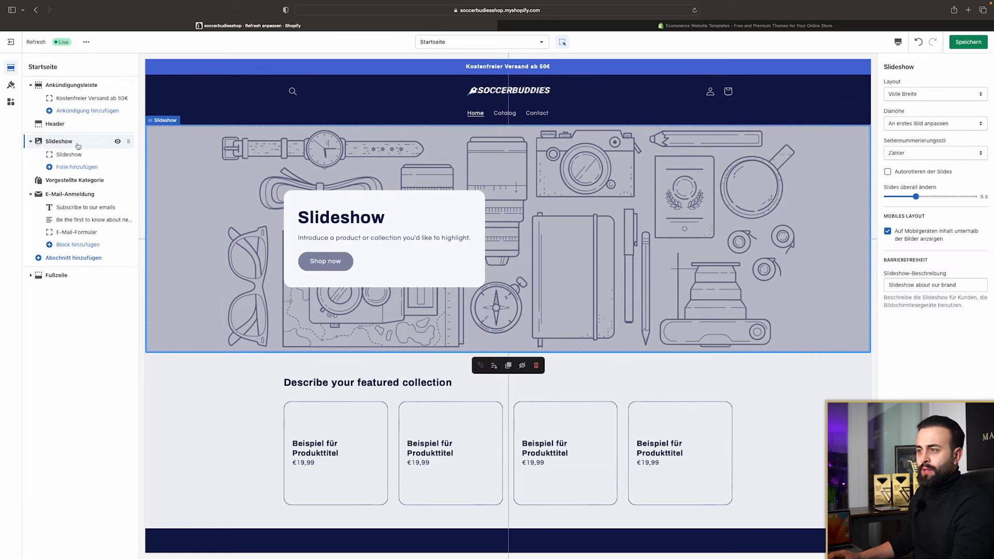
Set the primary theme colour Akzent 1 to near-black #191919
left_click(11, 85)
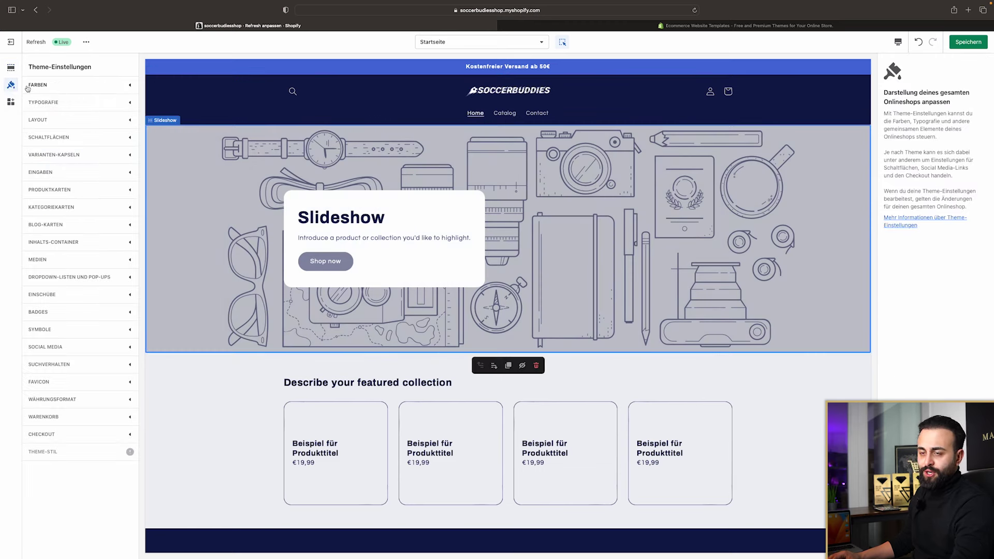
left_click(31, 85)
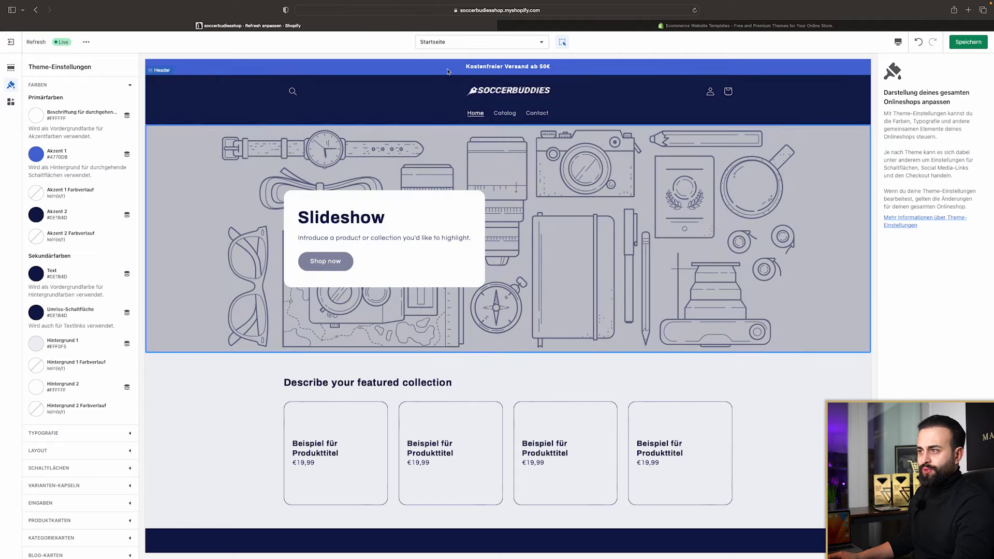
left_click(36, 155)
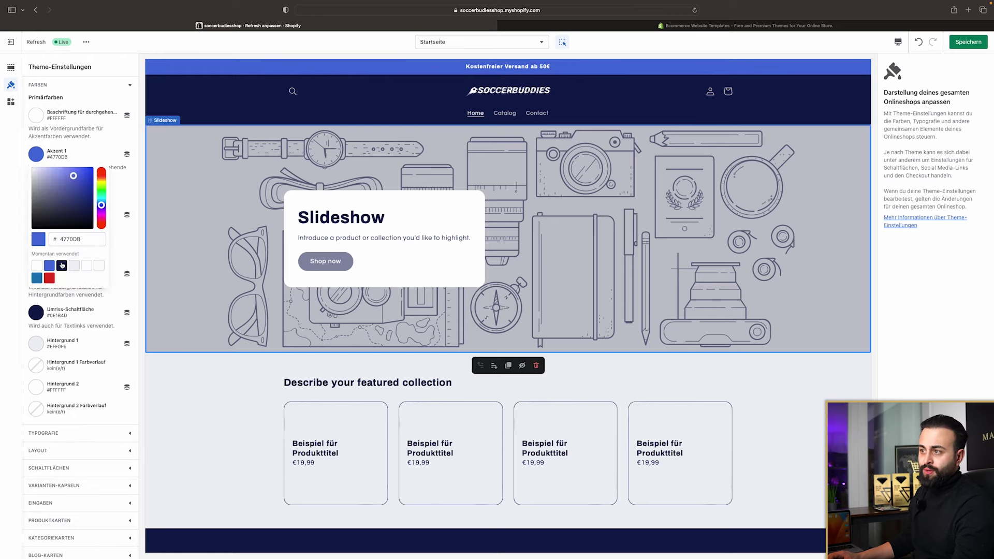
left_click(61, 266)
left_click(35, 216)
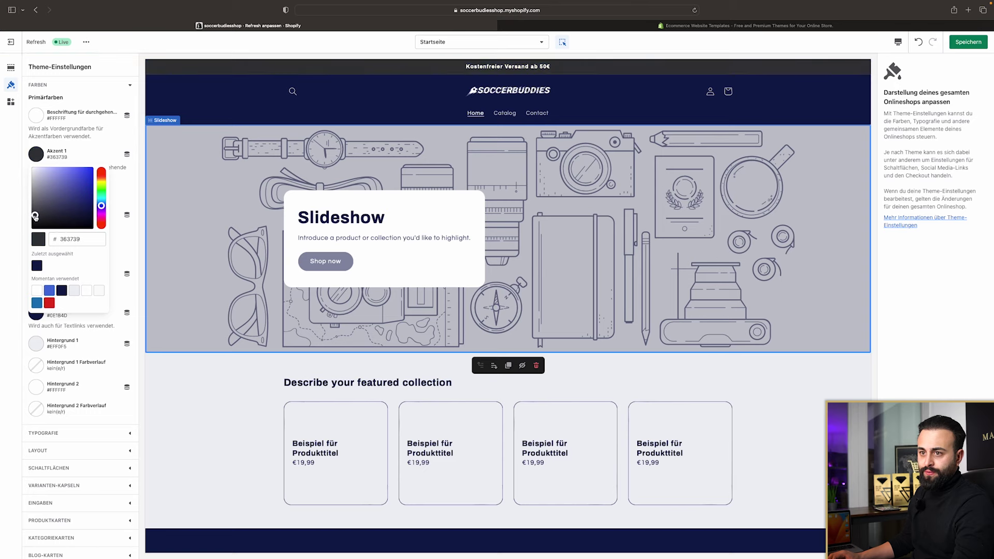
left_click_drag(35, 215, 25, 224)
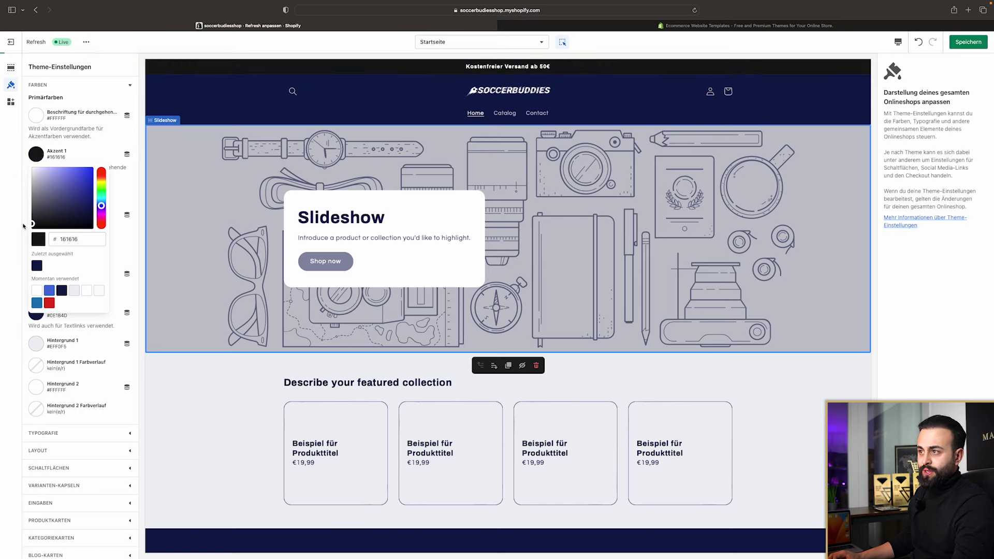
left_click(23, 225)
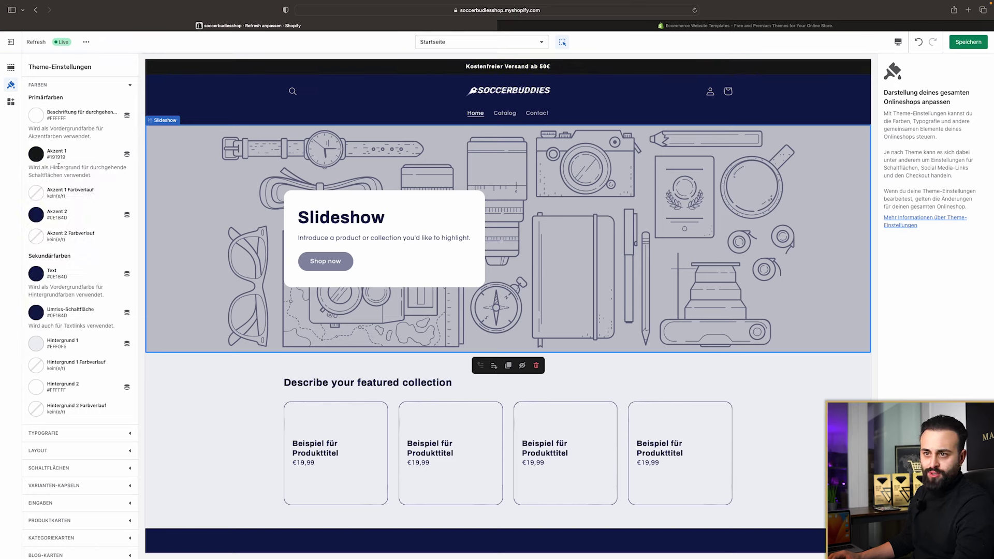
Set the primary theme colour Akzent 2 to dark green #0E4D2B
left_click(36, 214)
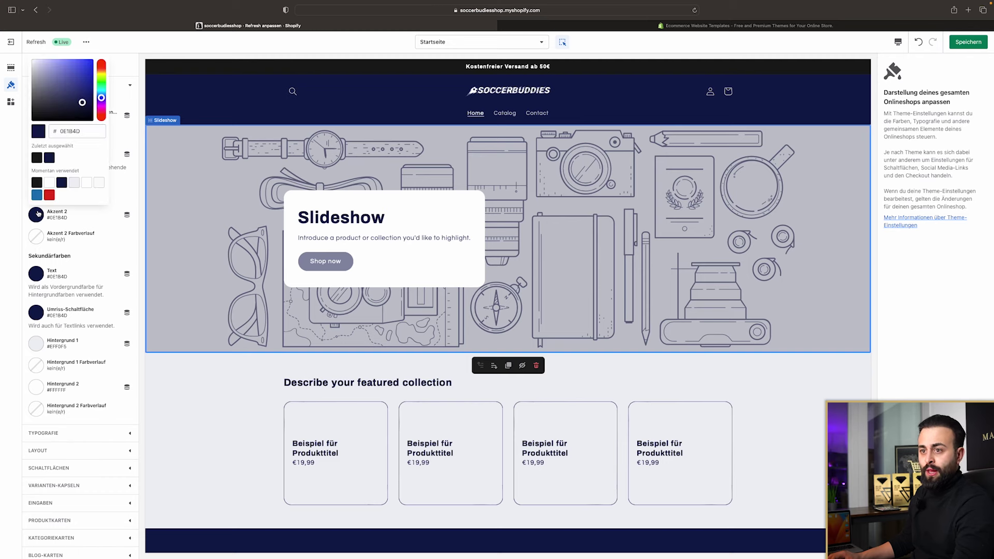
type("00AC50")
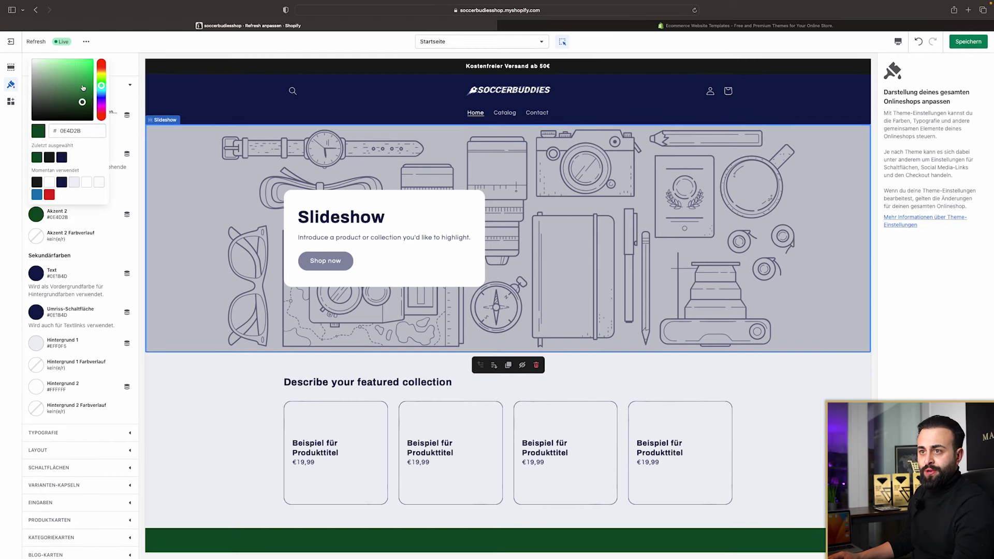
left_click(37, 157)
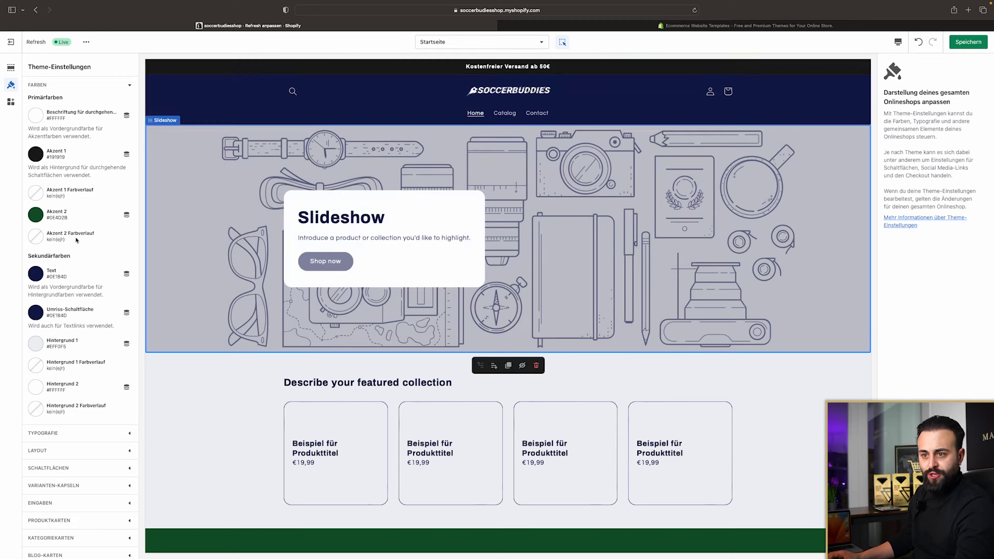
Set the Header section's Farbschema to Akzent 2
left_click(10, 67)
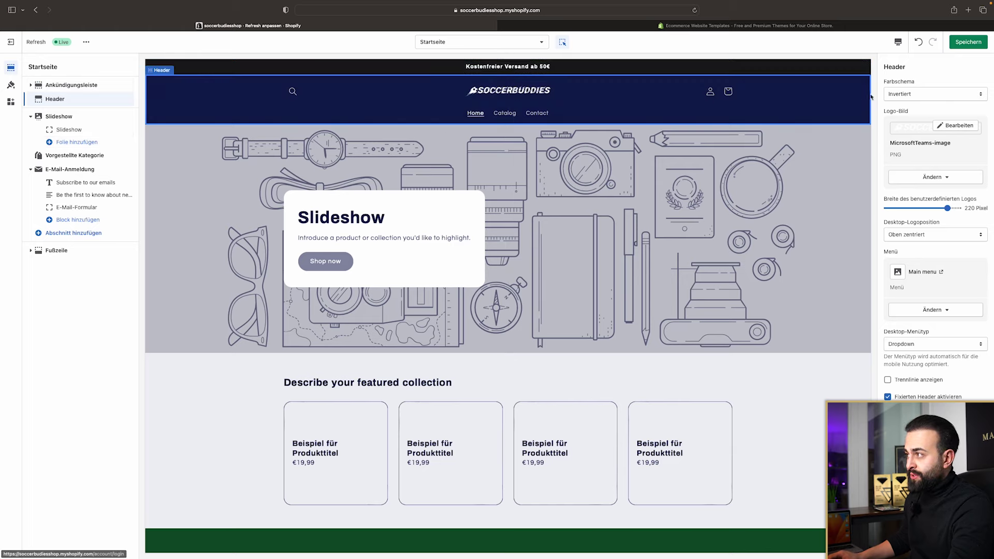
left_click(925, 93)
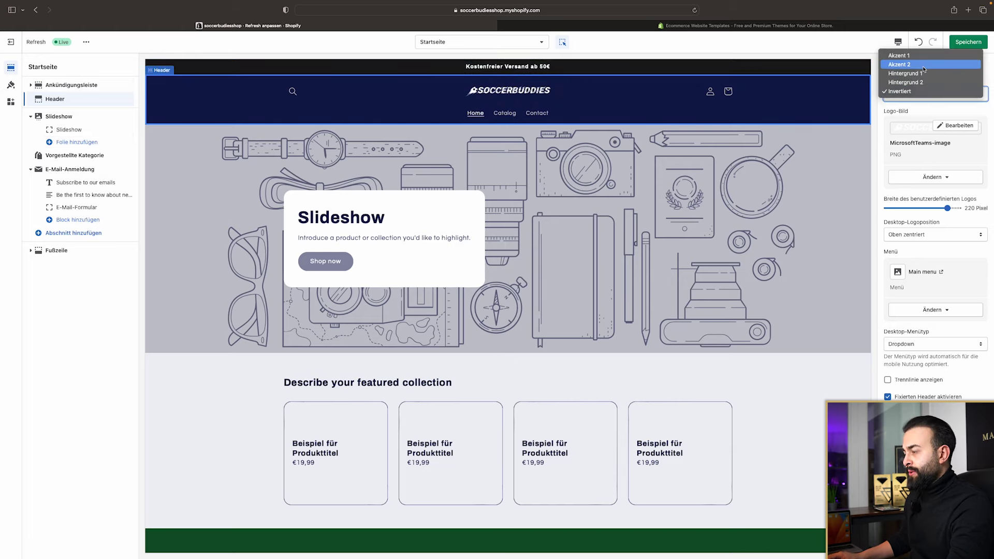
left_click(900, 64)
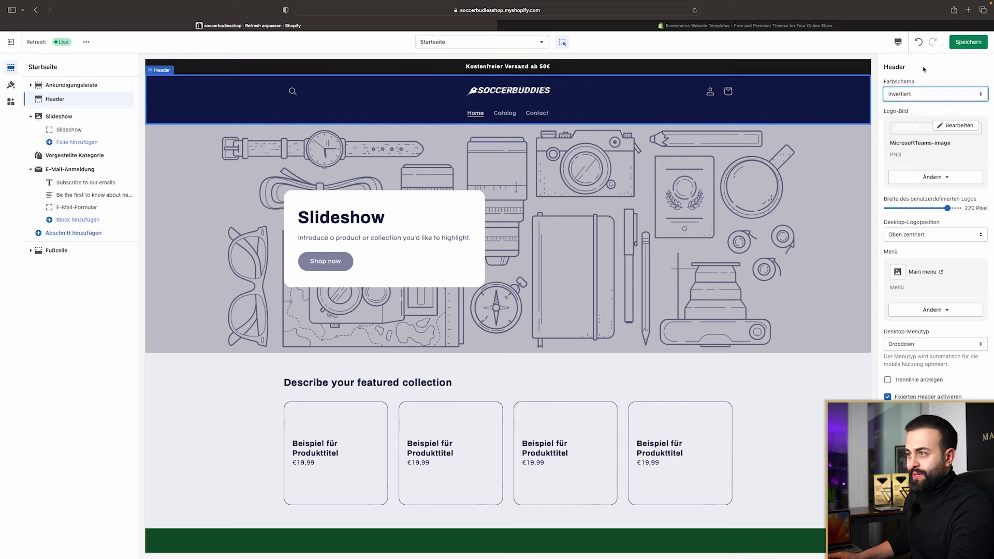
Adjust the theme colour Akzent 2 to a brighter green, #006C3C
left_click(10, 86)
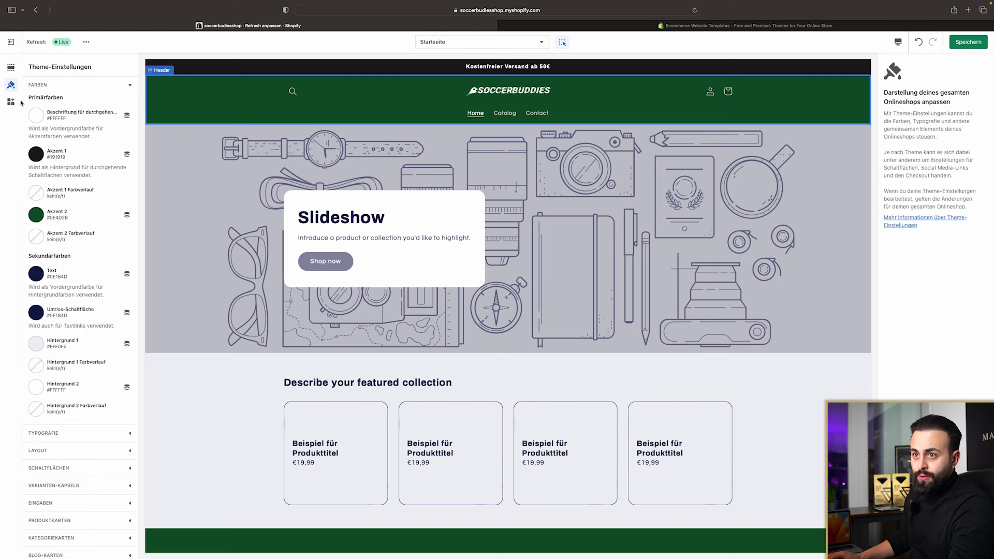
left_click(36, 215)
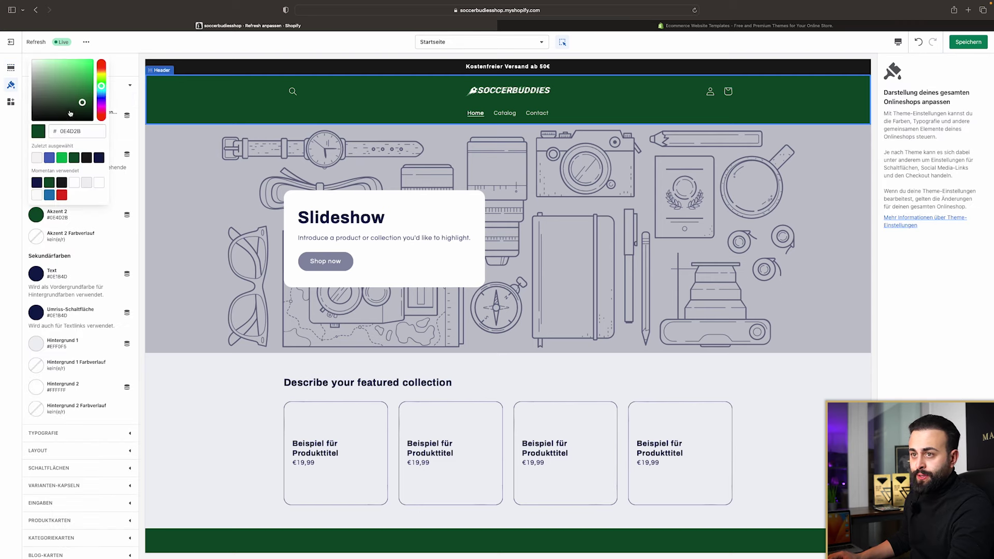
left_click_drag(70, 113, 138, 92)
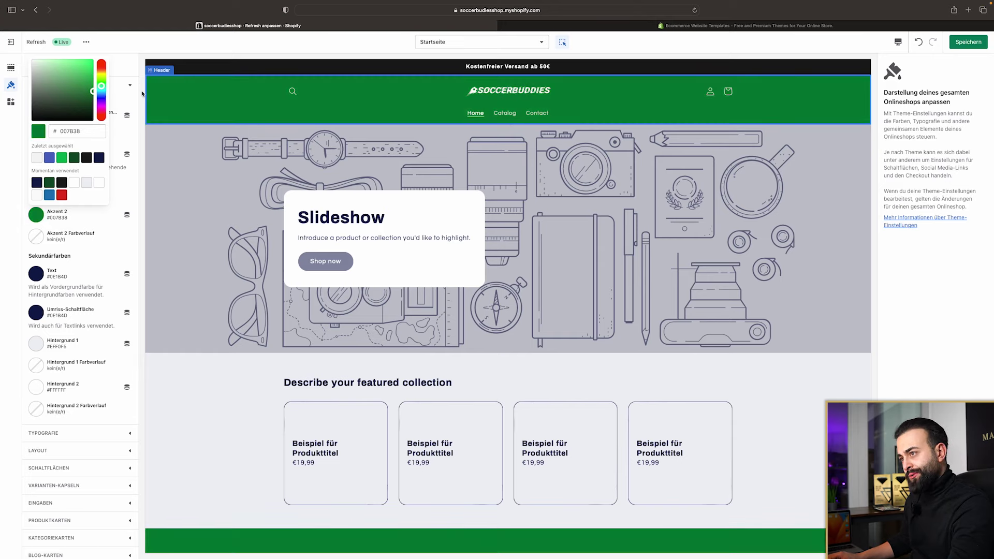
left_click_drag(144, 92, 145, 94)
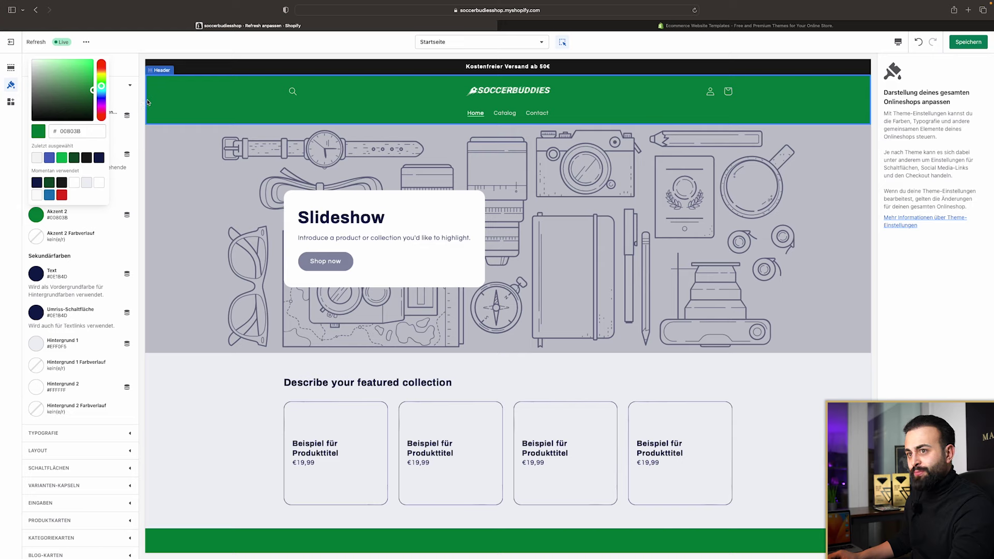
left_click(94, 97)
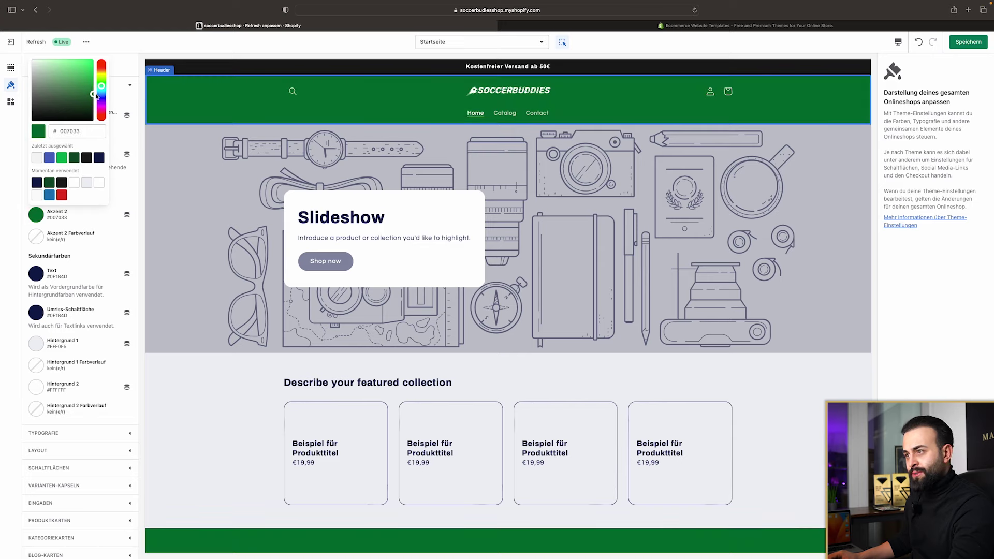
left_click(100, 94)
left_click_drag(101, 92, 102, 88)
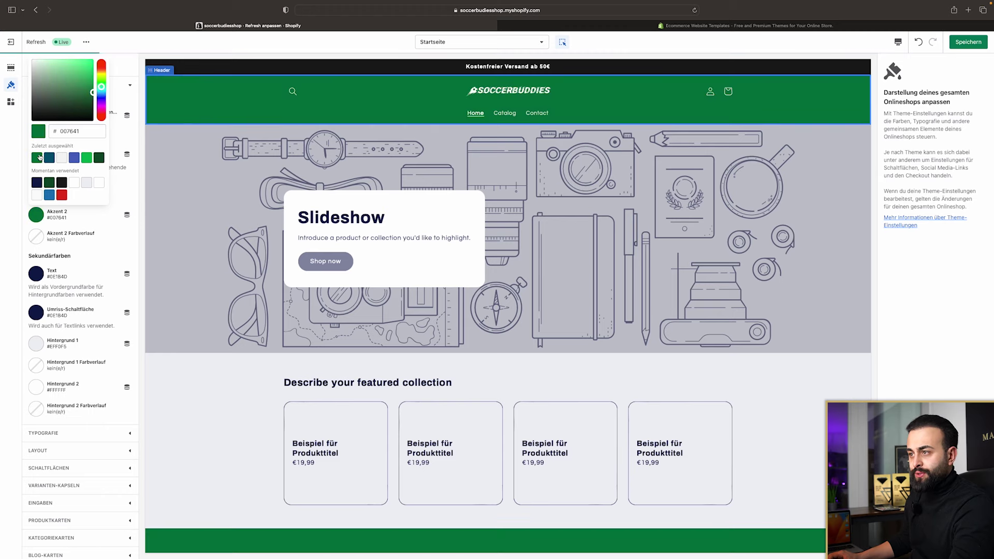
left_click(416, 193)
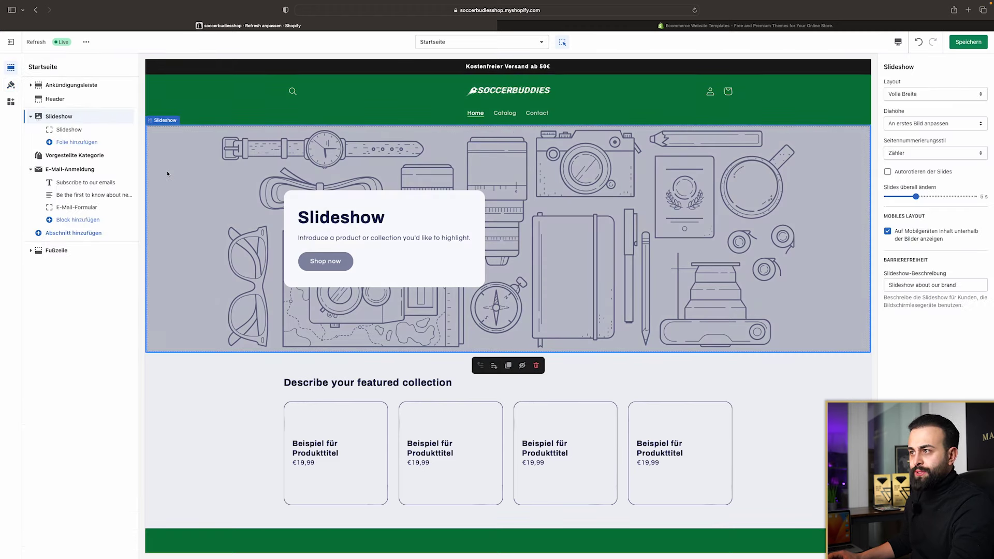
Change the Farbschema of the E-Mail-Anmeldung section to Invertiert
scroll(416, 193, "down", 5)
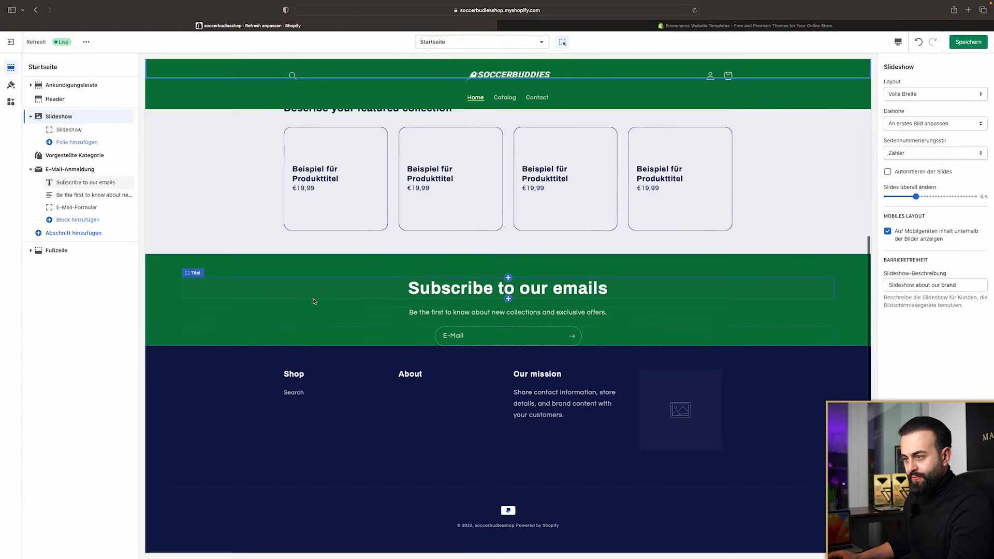
scroll(348, 286, "up", 5)
scroll(348, 286, "down", 5)
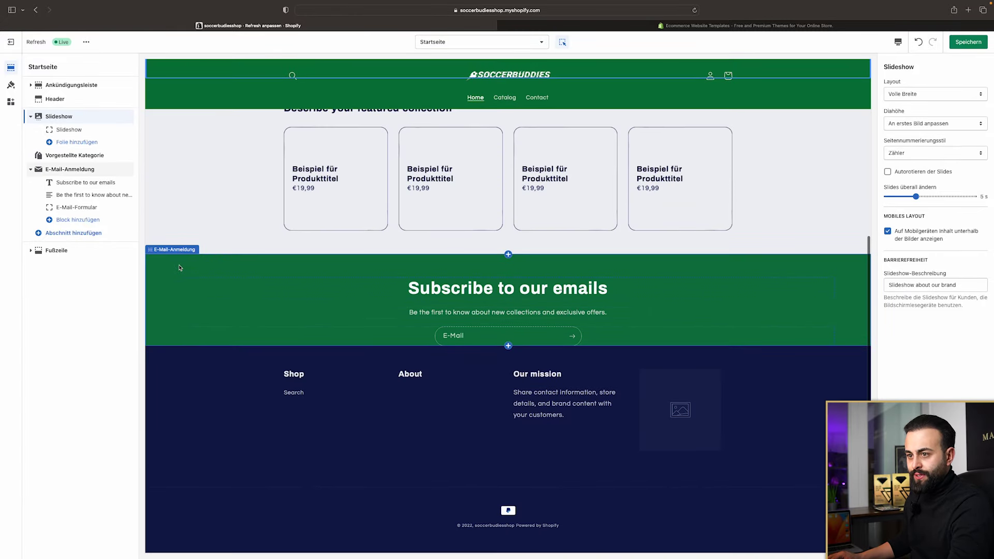
left_click(215, 272)
left_click(929, 93)
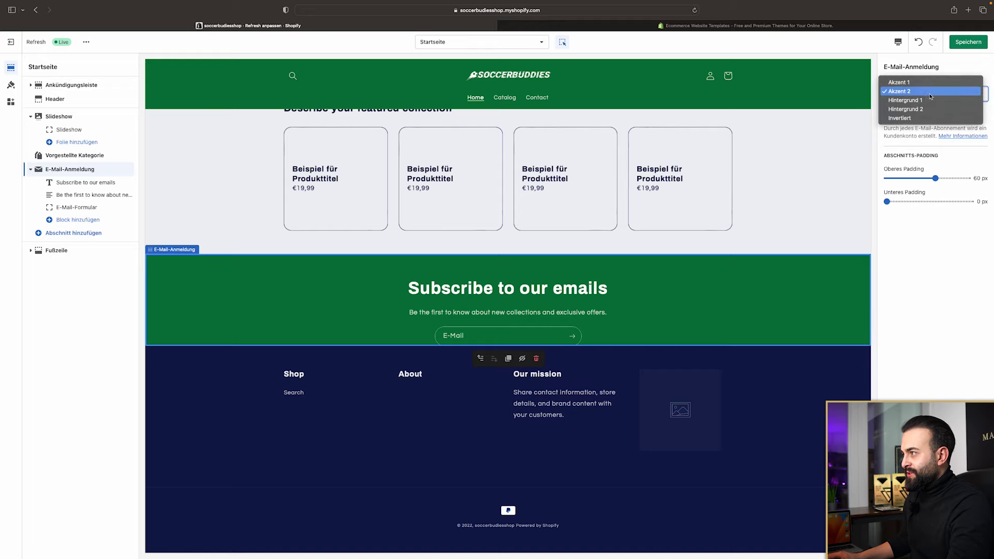
left_click(925, 84)
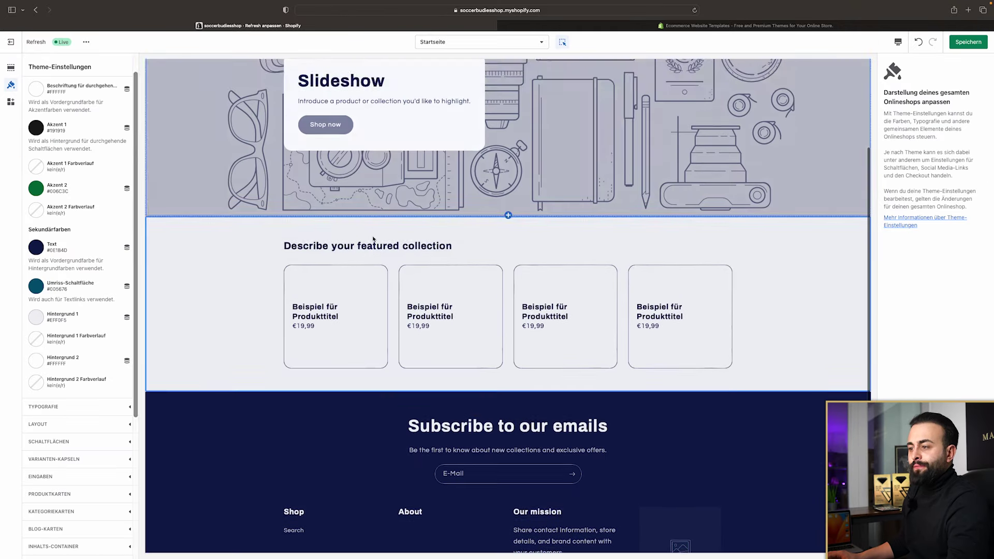
Set the Farbschema of the E-Mail-Anmeldung section back to Akzent 2
scroll(373, 239, "up", 5)
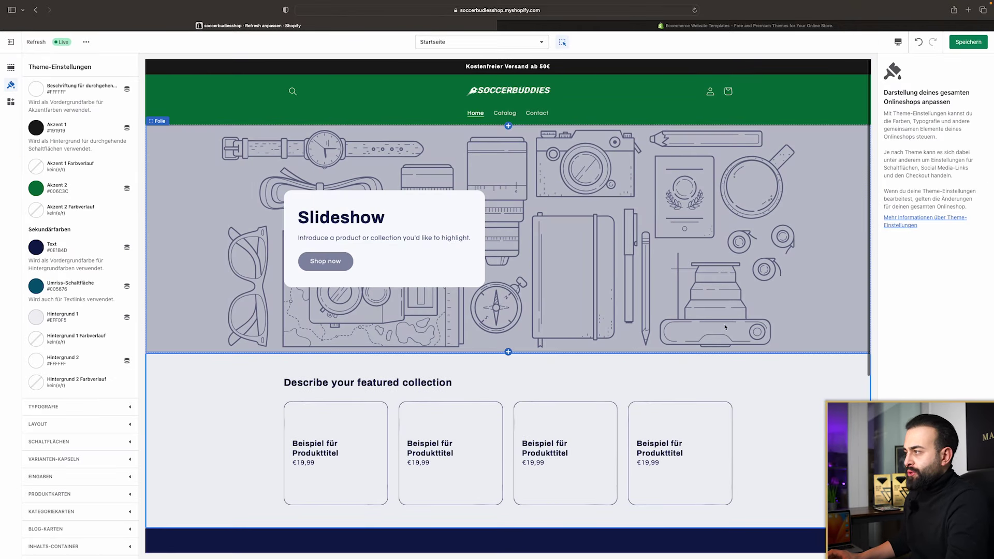
scroll(724, 327, "down", 10)
left_click(770, 330)
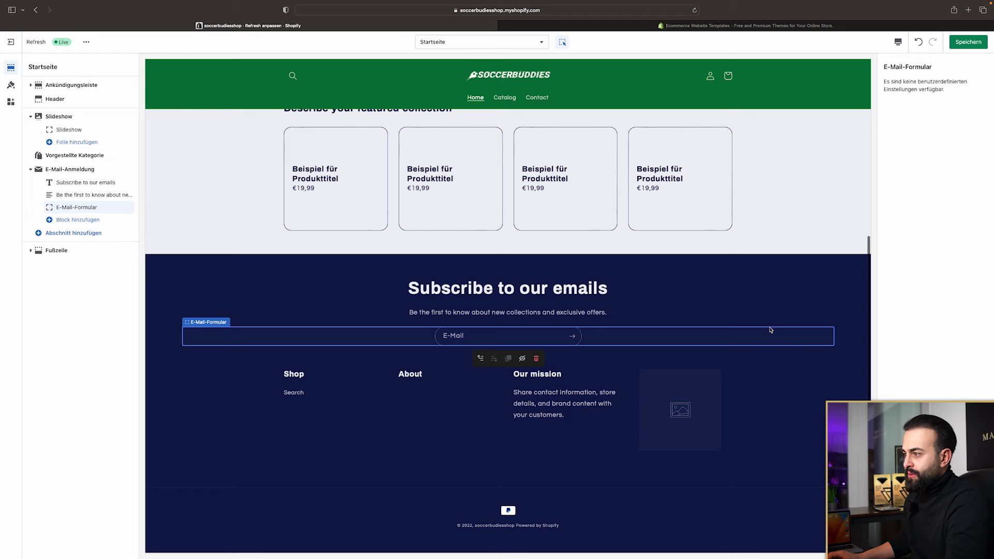
left_click(787, 283)
left_click(758, 318)
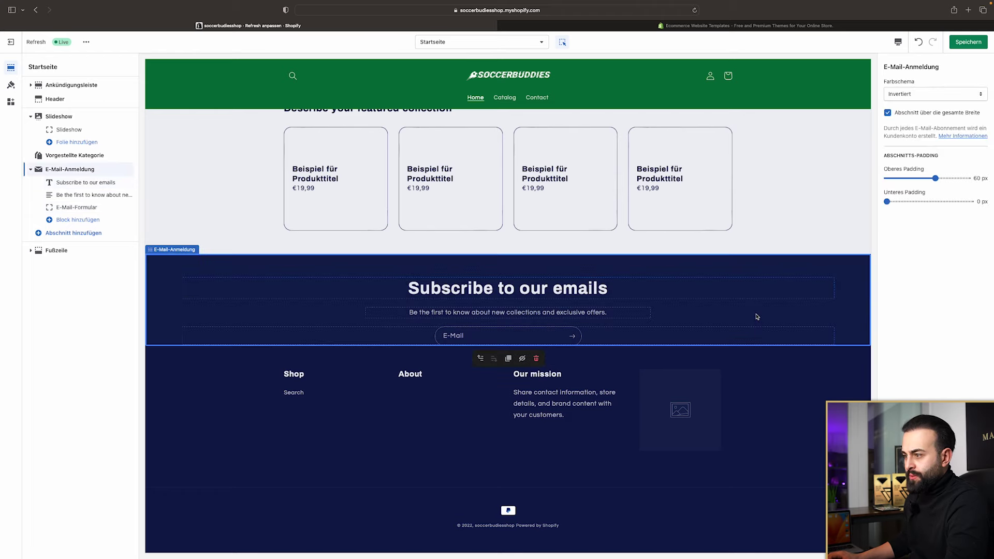
left_click(916, 98)
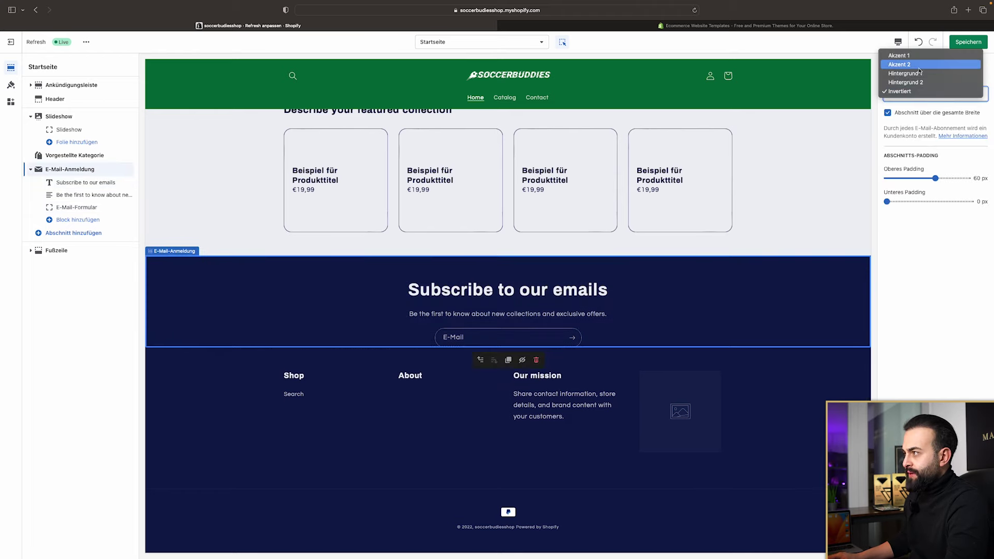
left_click(899, 55)
Select the Fußzeile section and open its Farbschema choices
left_click(806, 412)
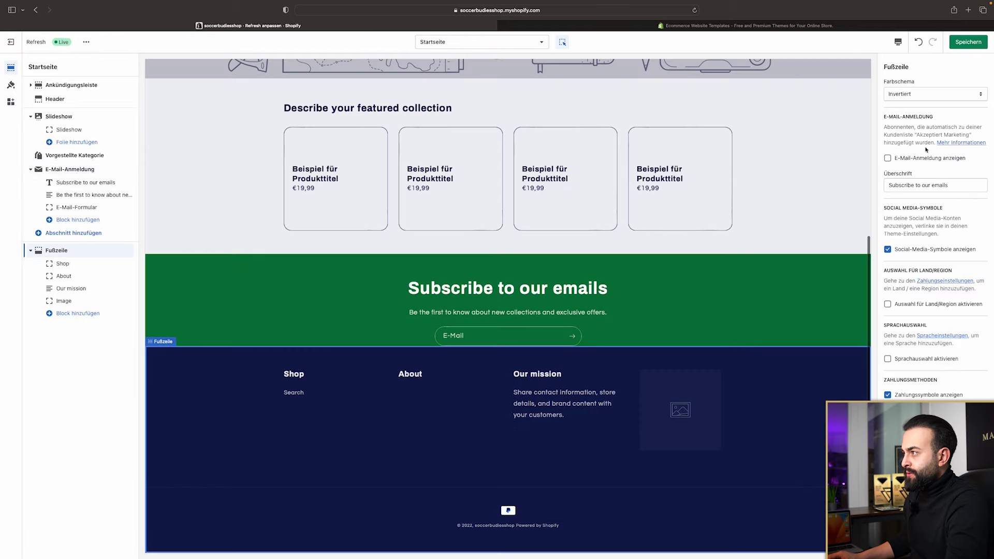
left_click(914, 94)
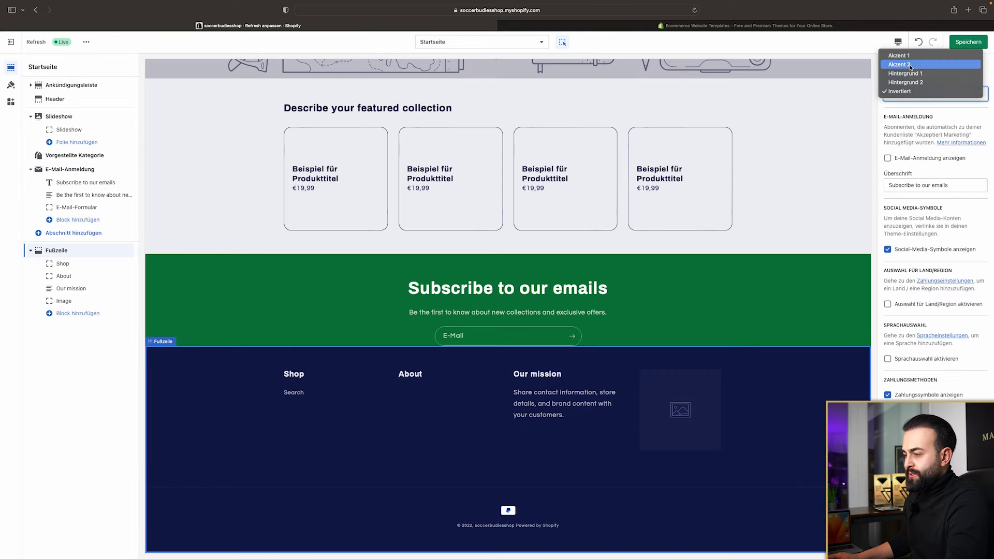
Set the footer's color scheme to Akzent 2 and save the theme
left_click(901, 64)
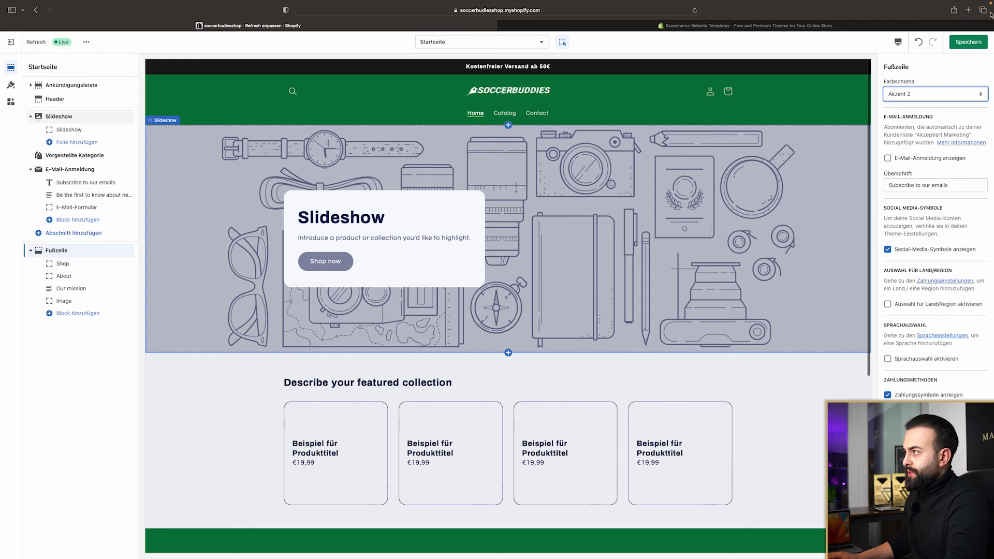
left_click(966, 42)
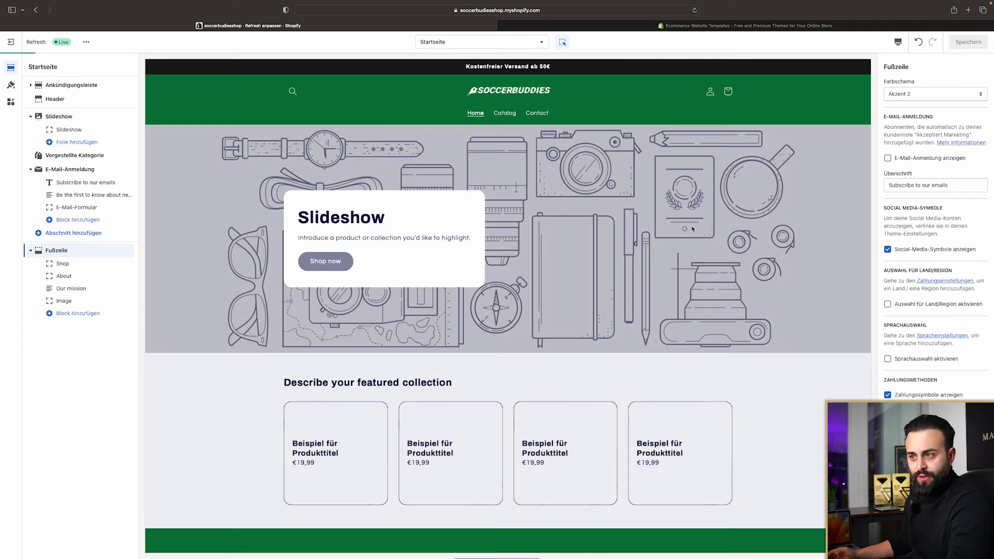
scroll(658, 390, "up", 15)
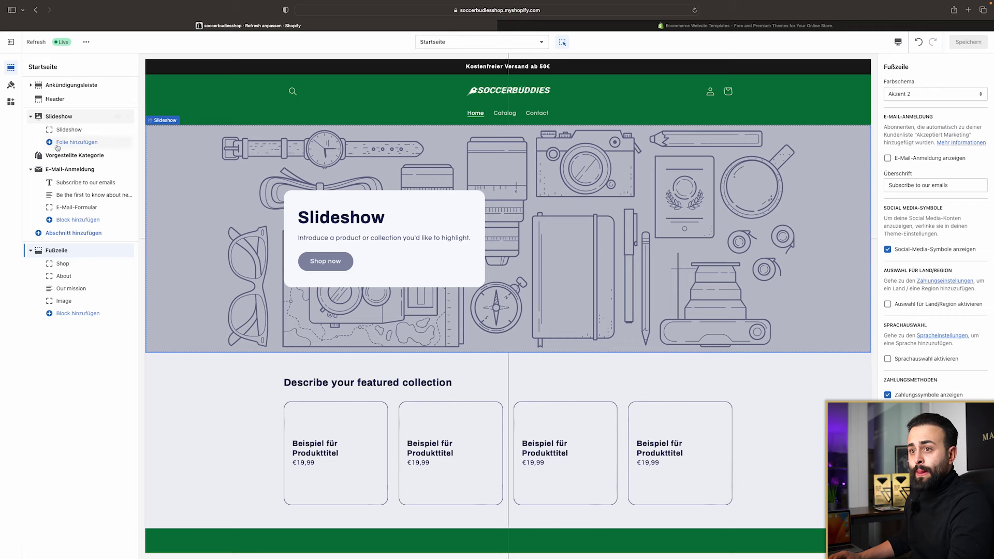
Open the Slideshow section's settings, and look through the mockup and design templates on the Placeit homepage
left_click(58, 117)
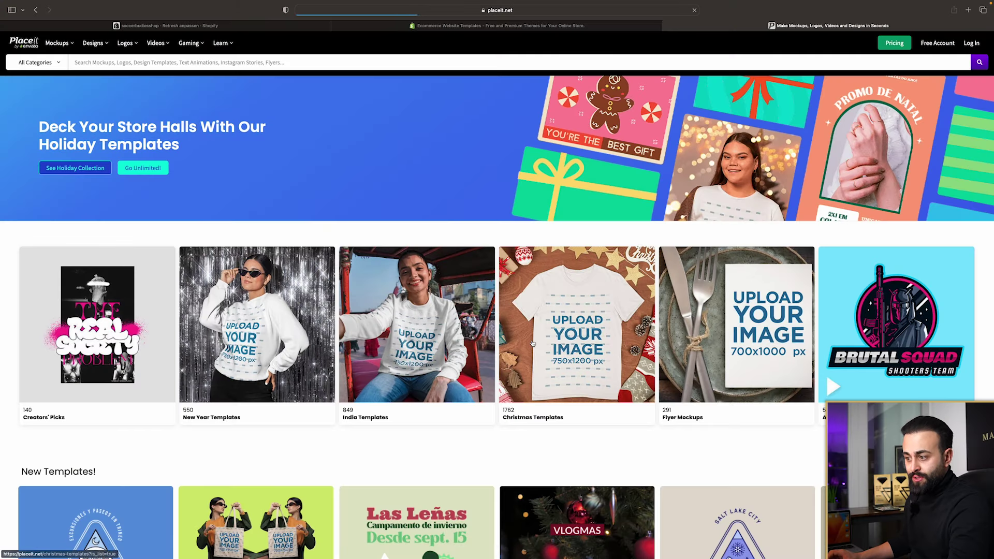
scroll(531, 344, "down", 8)
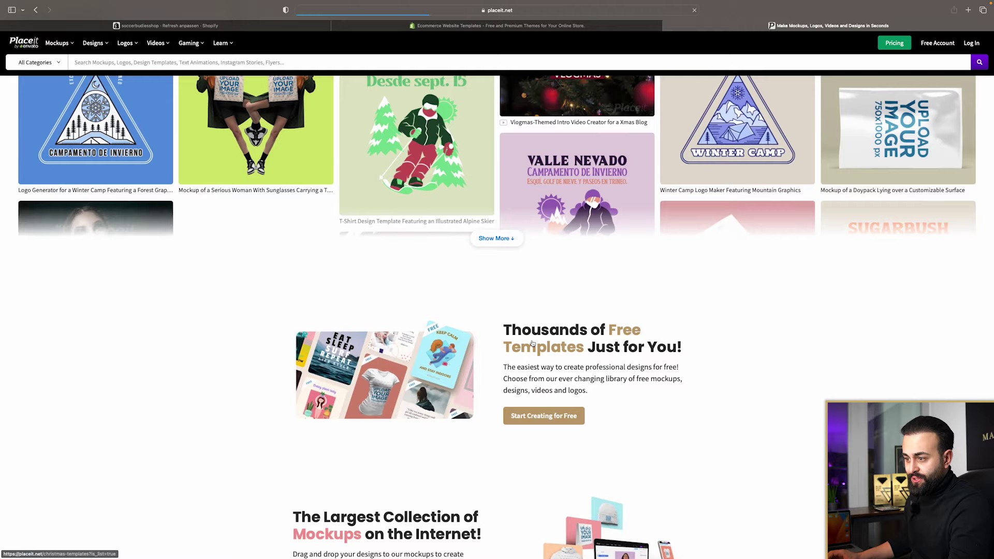
scroll(310, 310, "up", 7)
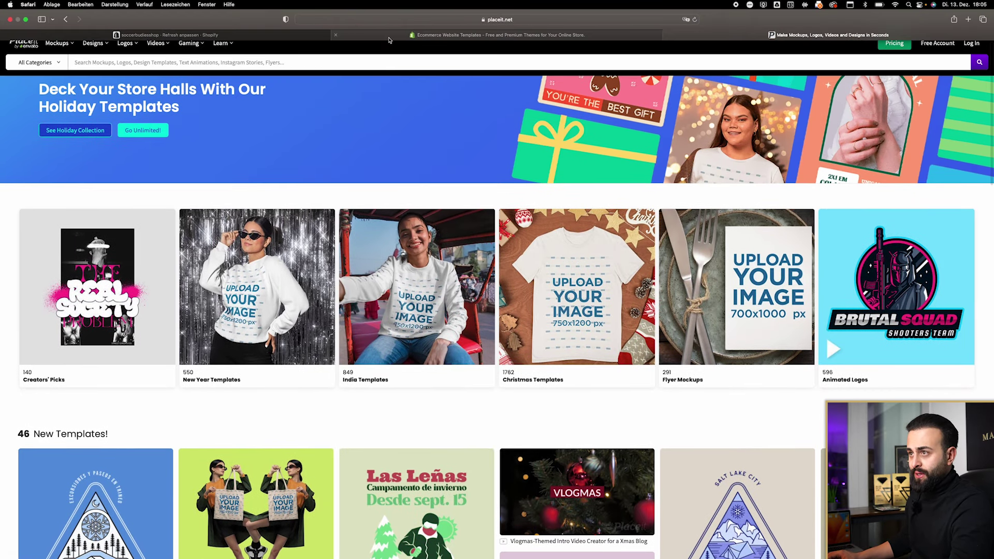
mouse_move(251, 41)
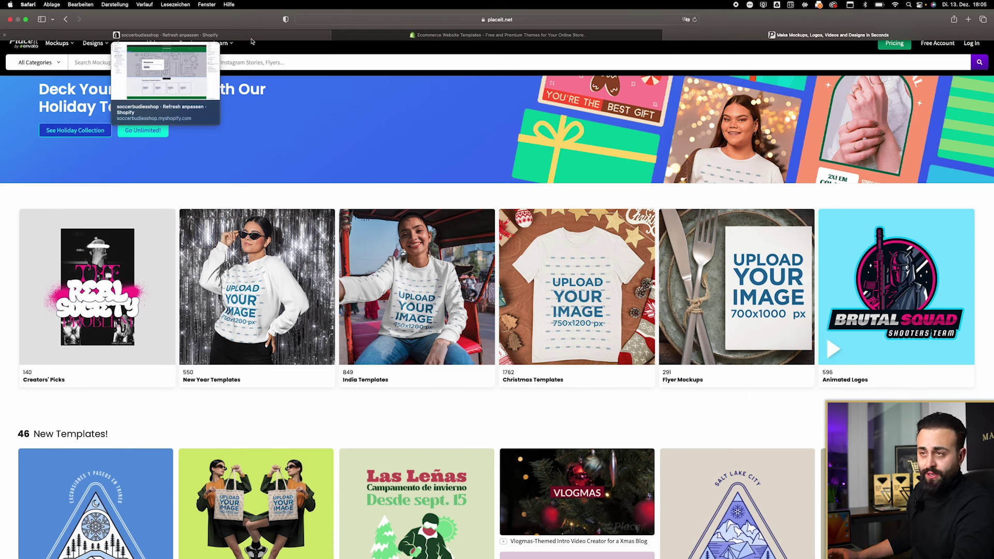
Return to the Shopify theme editor and search the free images for the slide's picture, using fußball and soccer
left_click(253, 37)
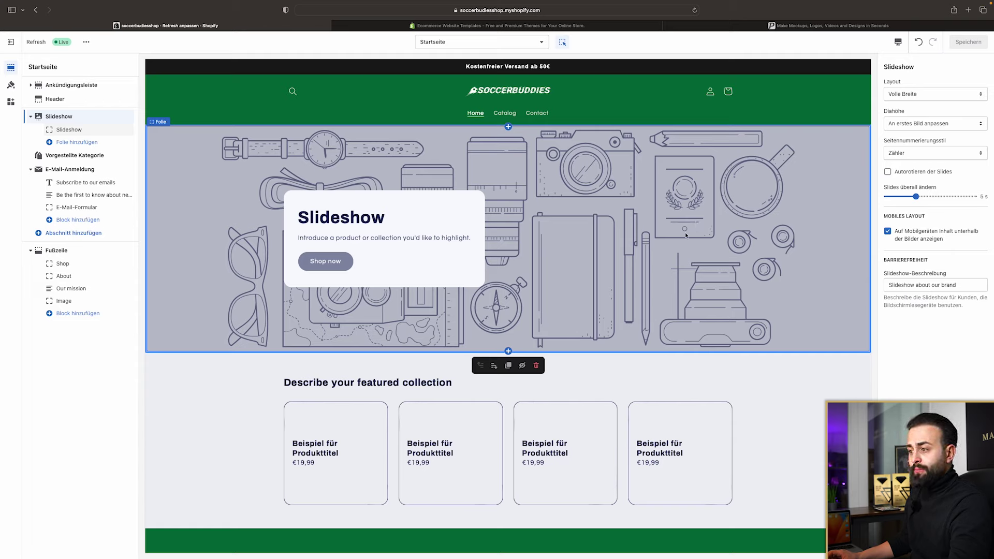
left_click(577, 193)
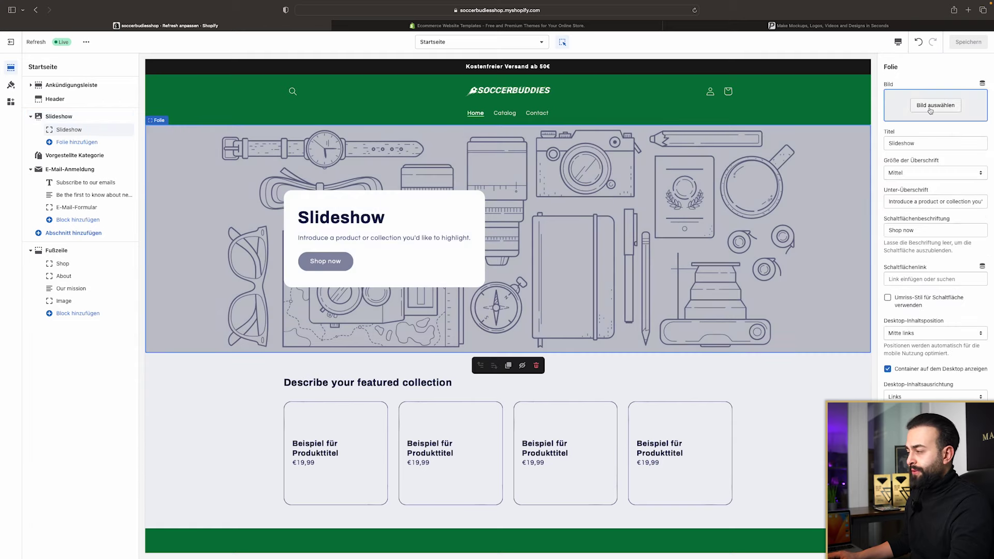
left_click(925, 111)
left_click(957, 85)
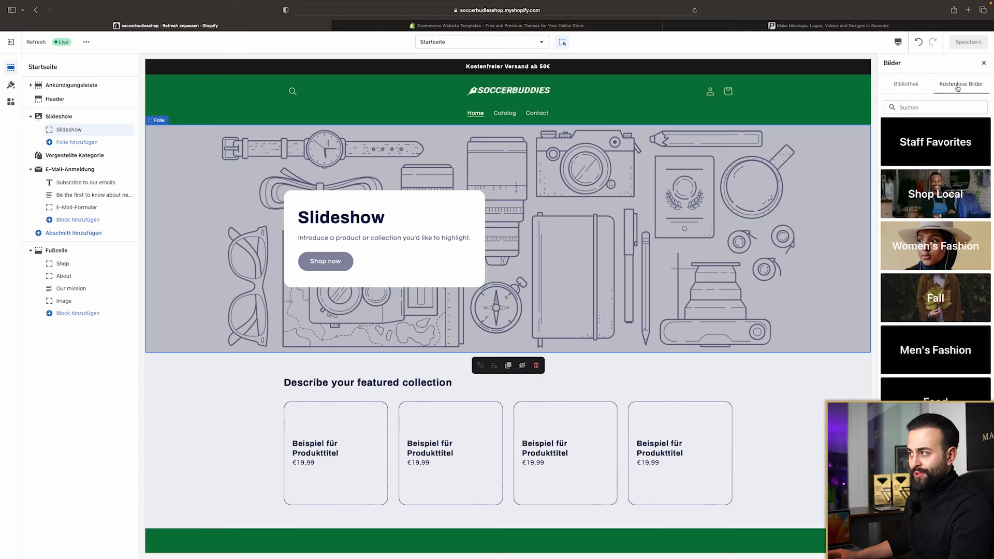
type("fuß")
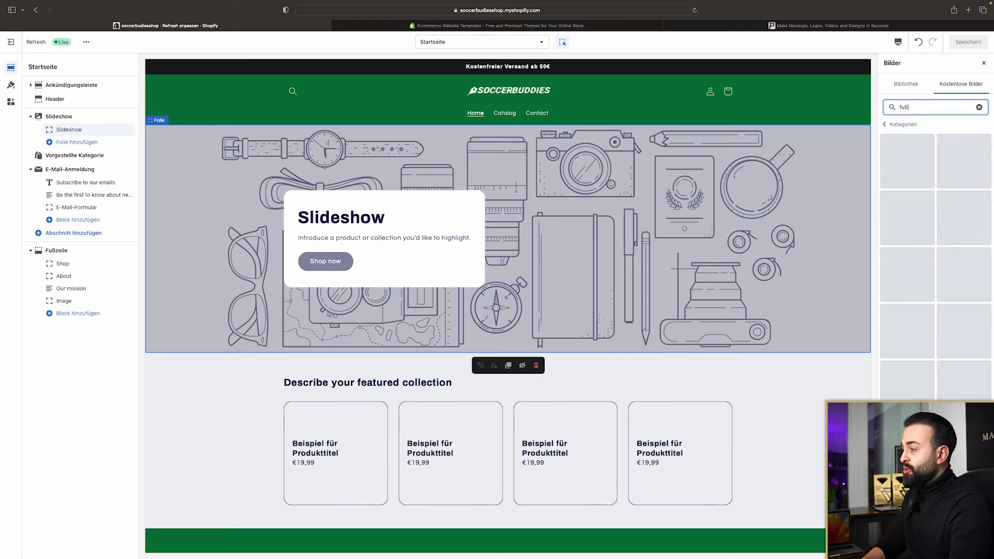
type("ball")
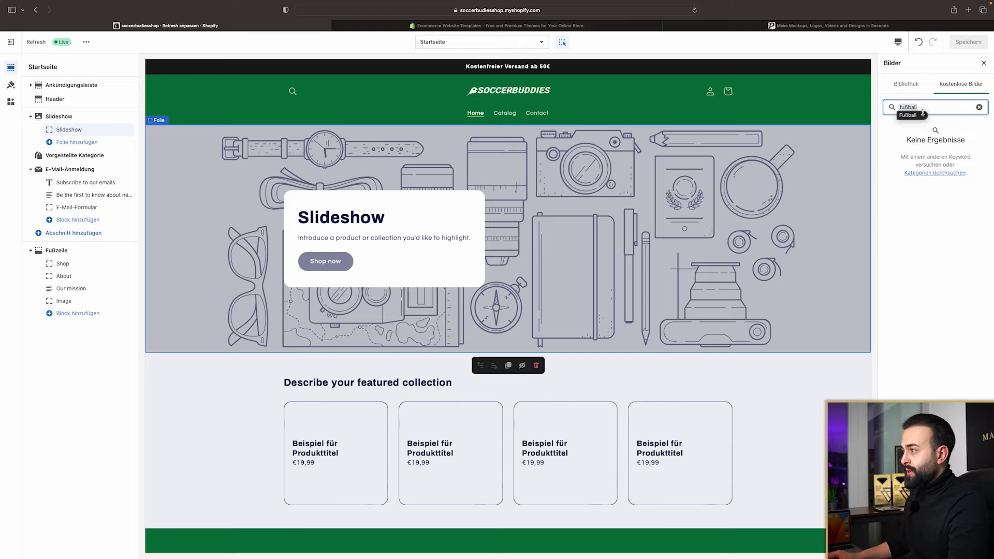
type("soccer")
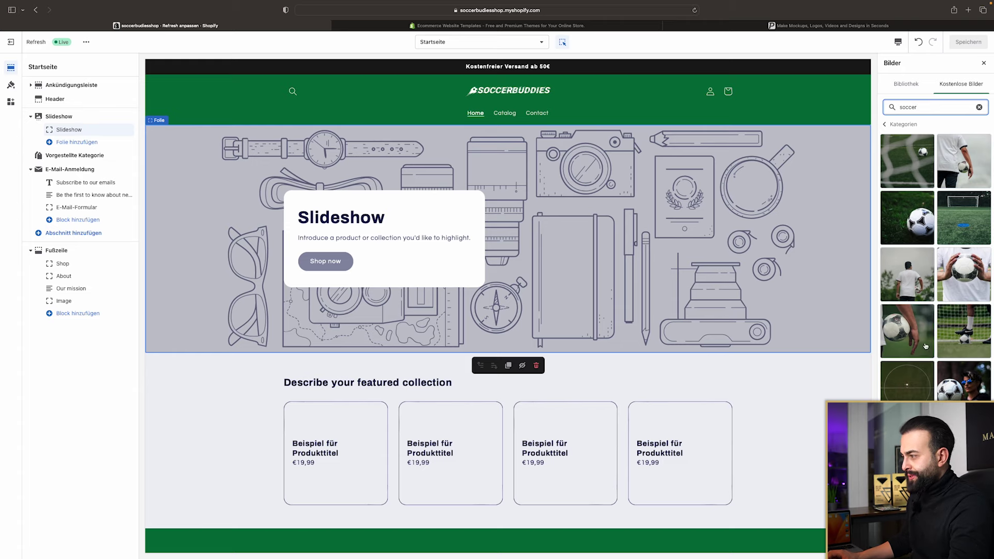
Try several soccer photos on the slide and choose the soccer-ball-through-net image
scroll(917, 273, "down", 1)
left_click(923, 276)
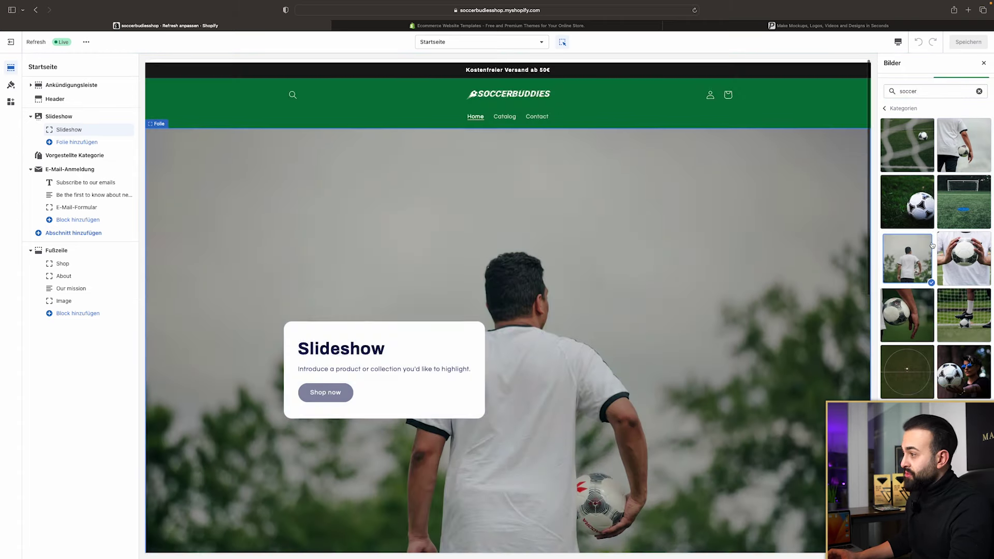
scroll(896, 298, "down", 5)
left_click(897, 297)
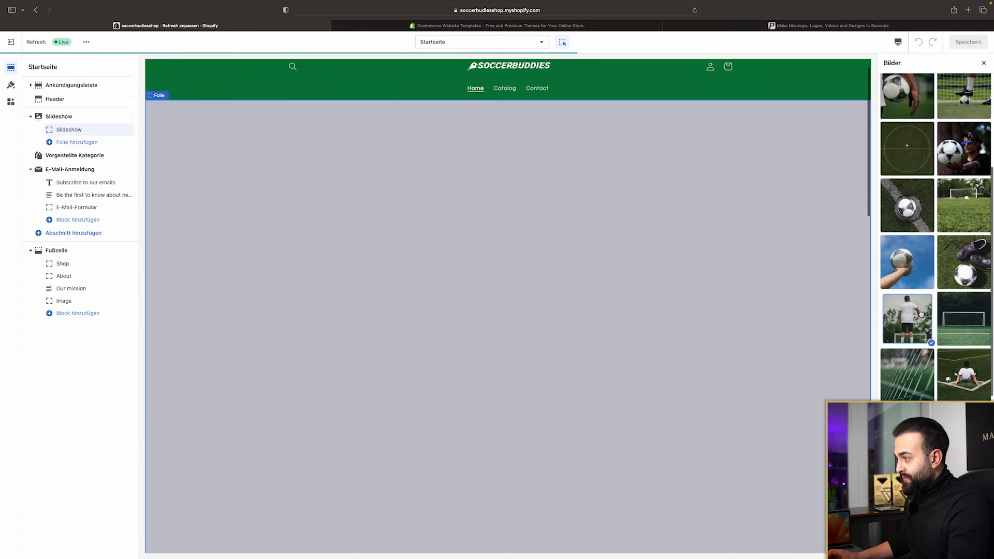
scroll(922, 395, "down", 5)
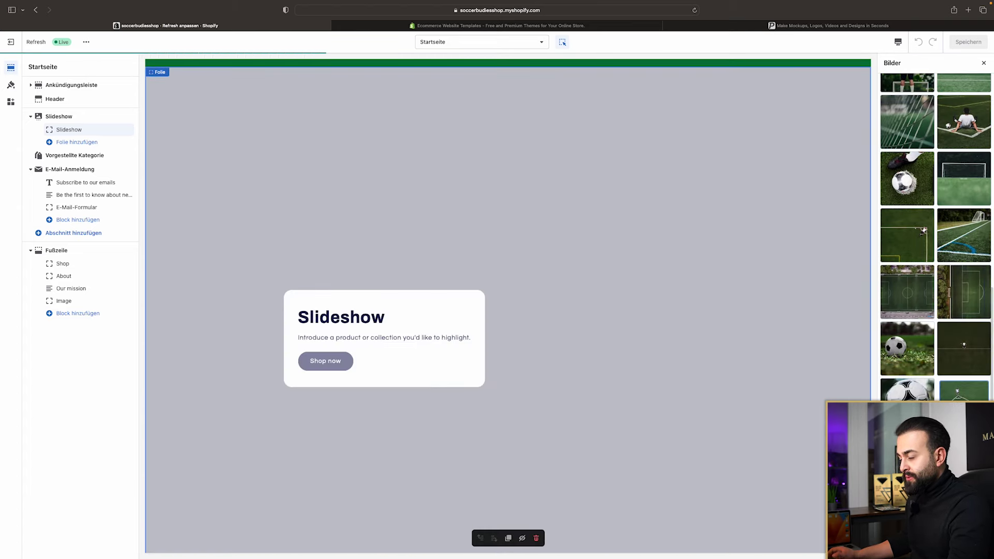
scroll(923, 230, "up", 10)
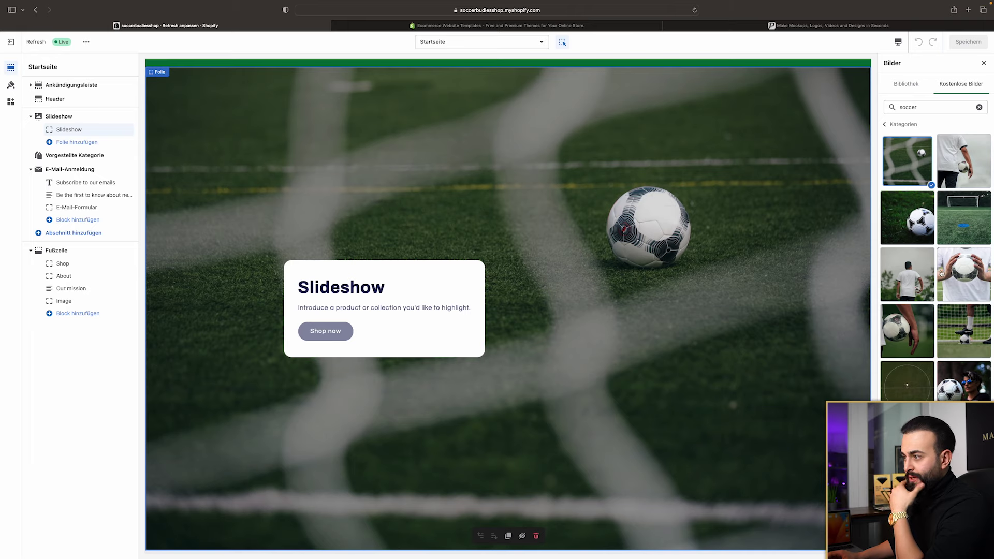
Preview the homepage with the slide image in smartphone view and return to desktop view
scroll(773, 273, "down", 6)
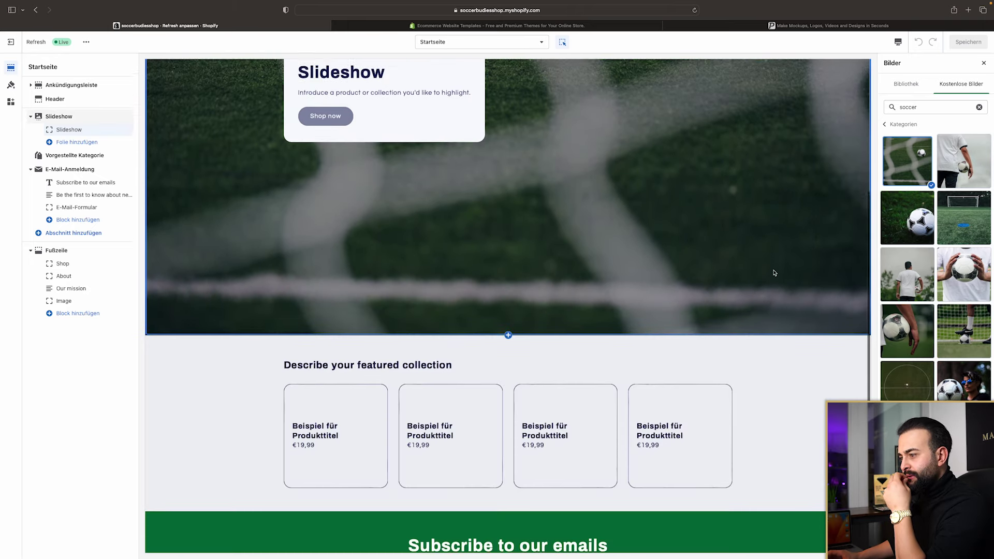
left_click(898, 42)
mouse_move(899, 45)
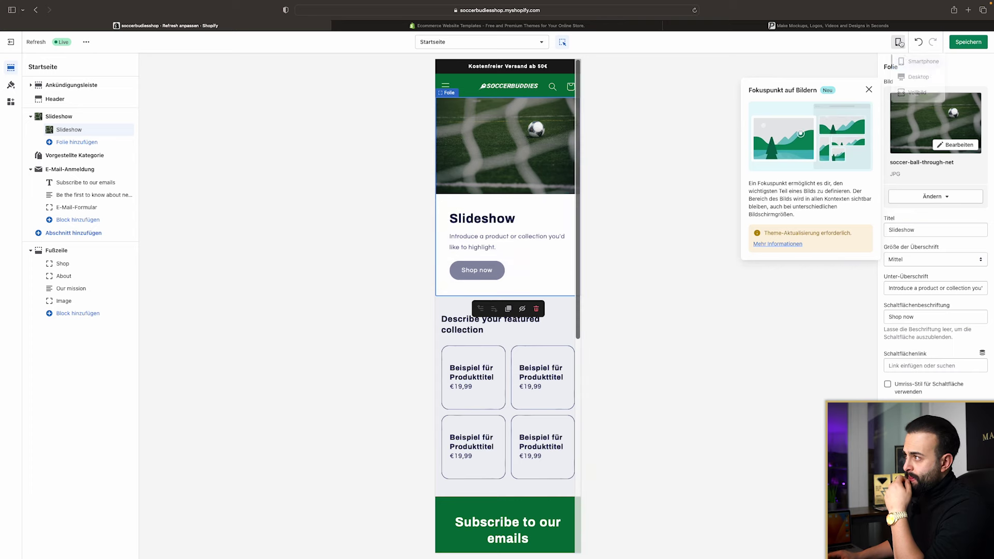
left_click(914, 78)
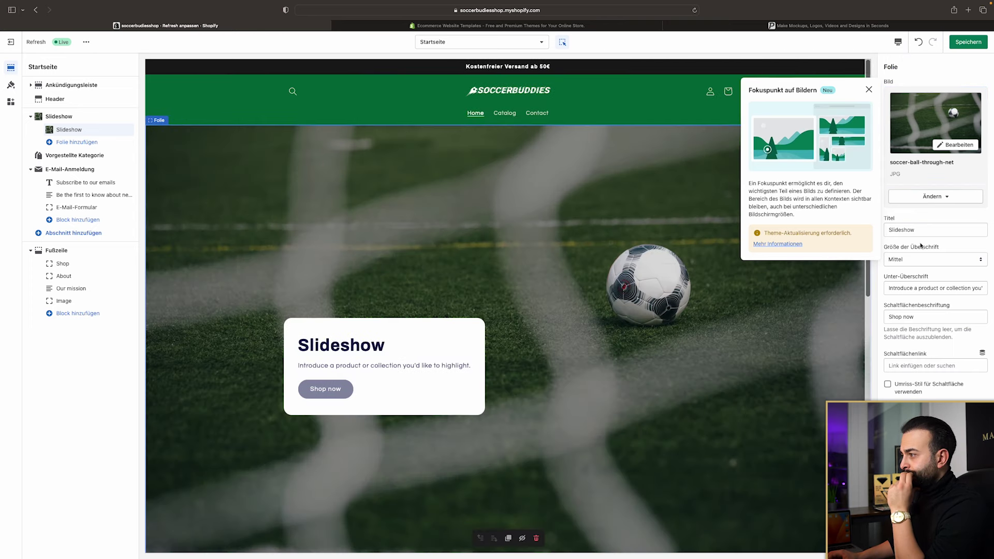
Try the slide's heading size at Groß, set it back to Mittel, and save the theme
left_click(921, 259)
left_click(921, 269)
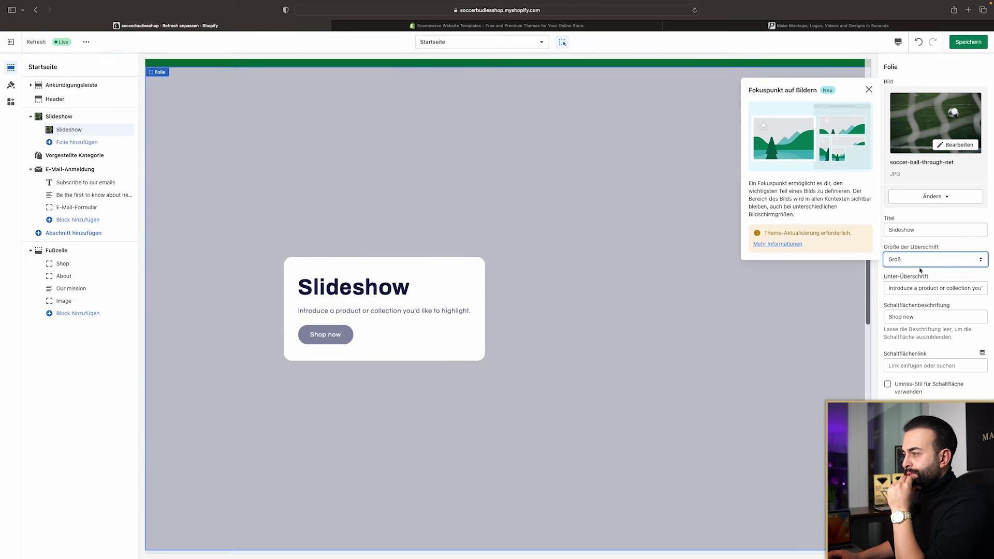
left_click(919, 260)
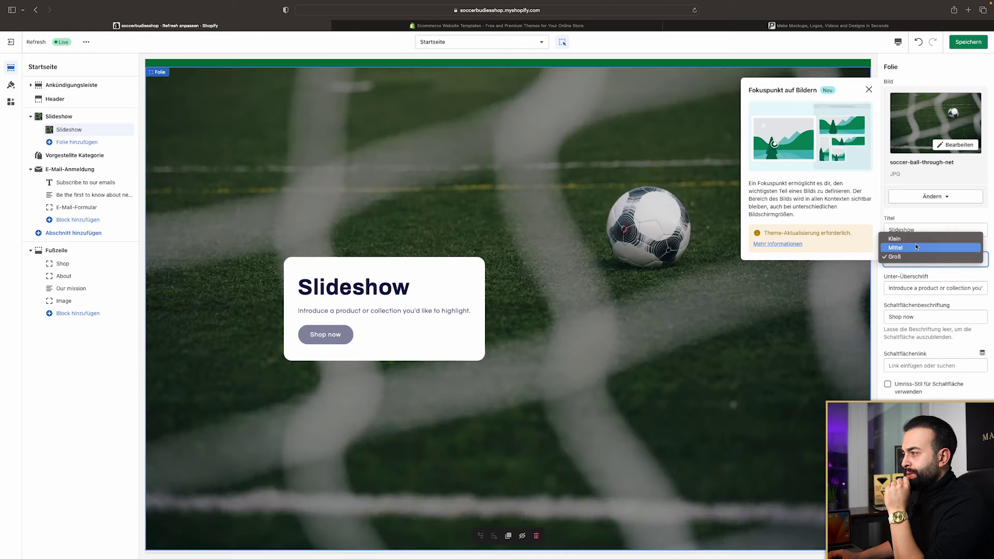
left_click(911, 248)
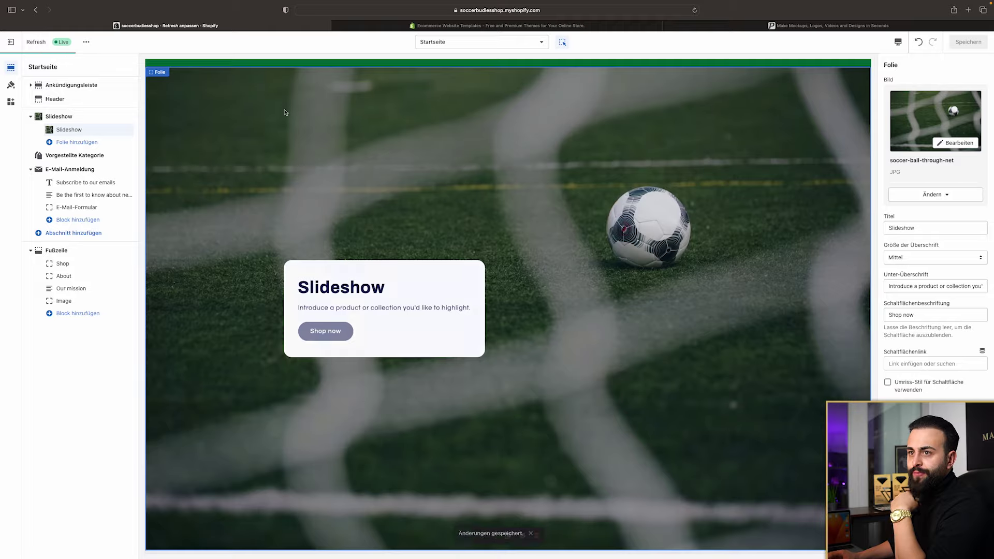
View the live storefront outside the theme editor, and reopen the Refresh theme for customization
left_click(10, 42)
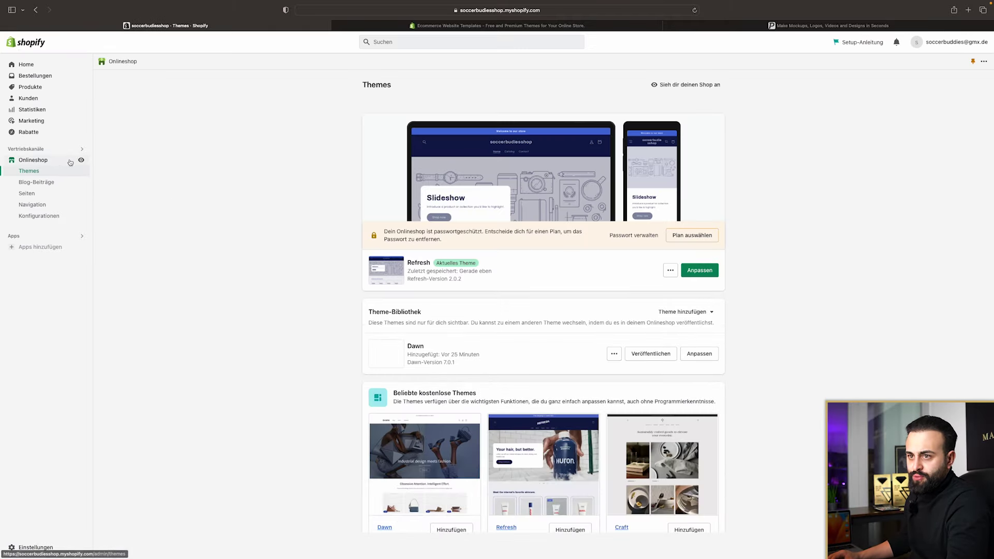
left_click(80, 160)
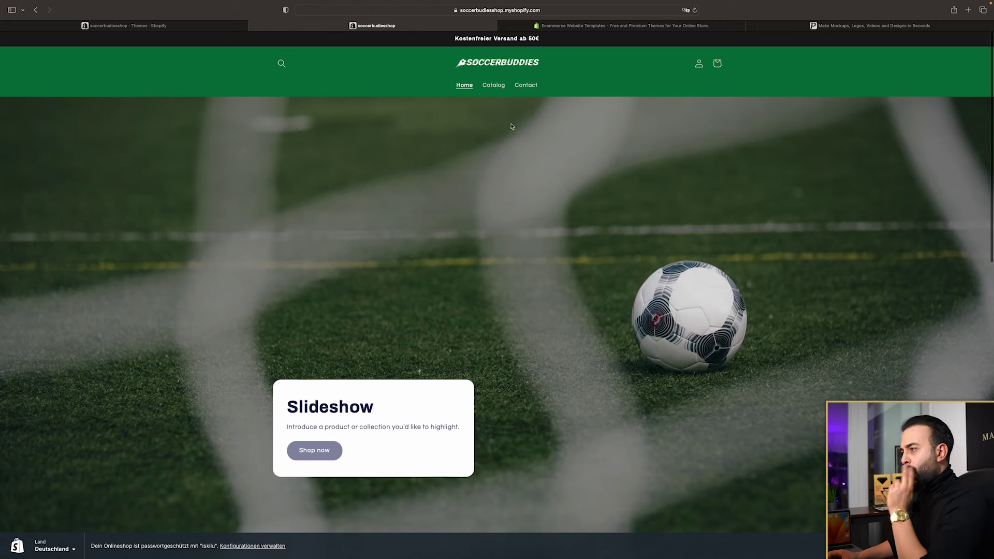
left_click(127, 25)
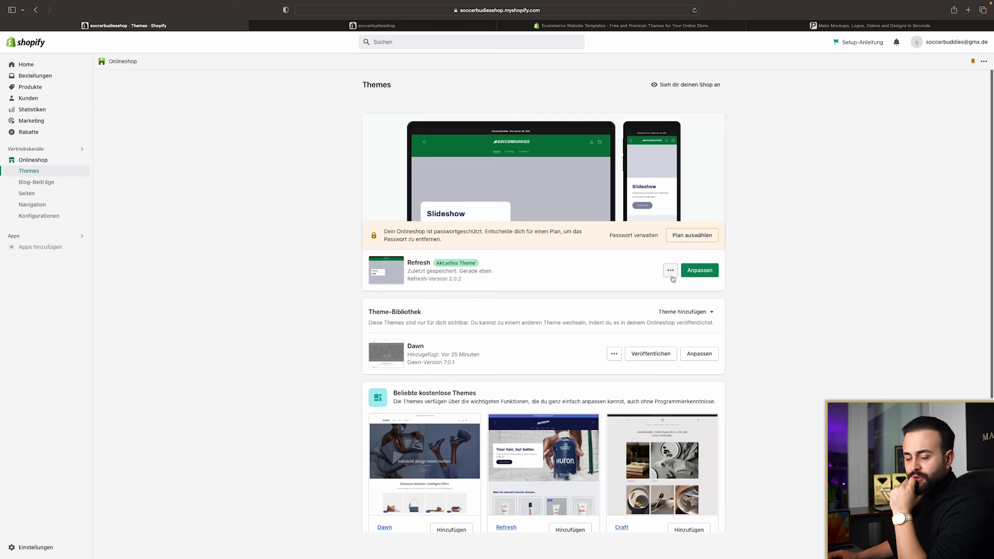
left_click(709, 275)
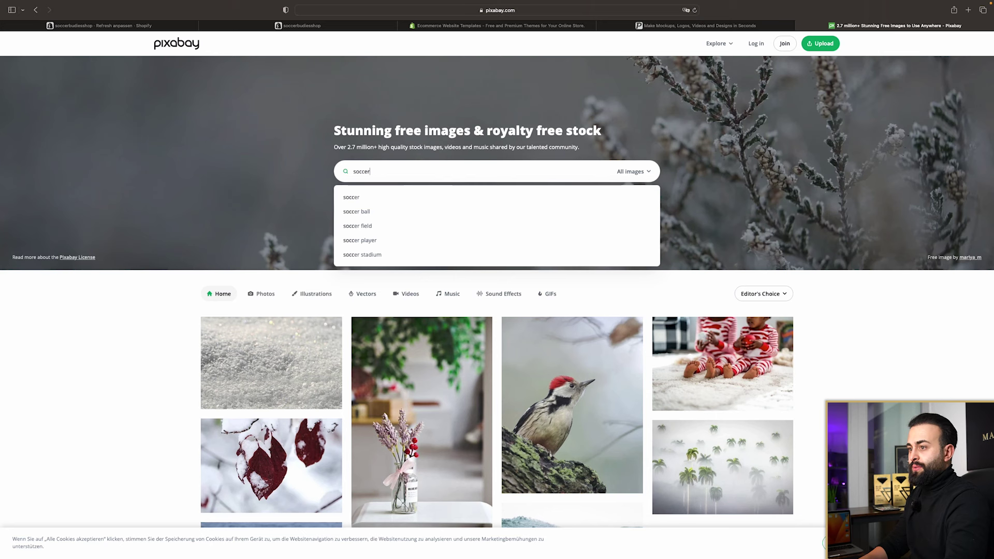
Search Pixabay for soccer and look through the photo results for a suitable slide image
key("Return")
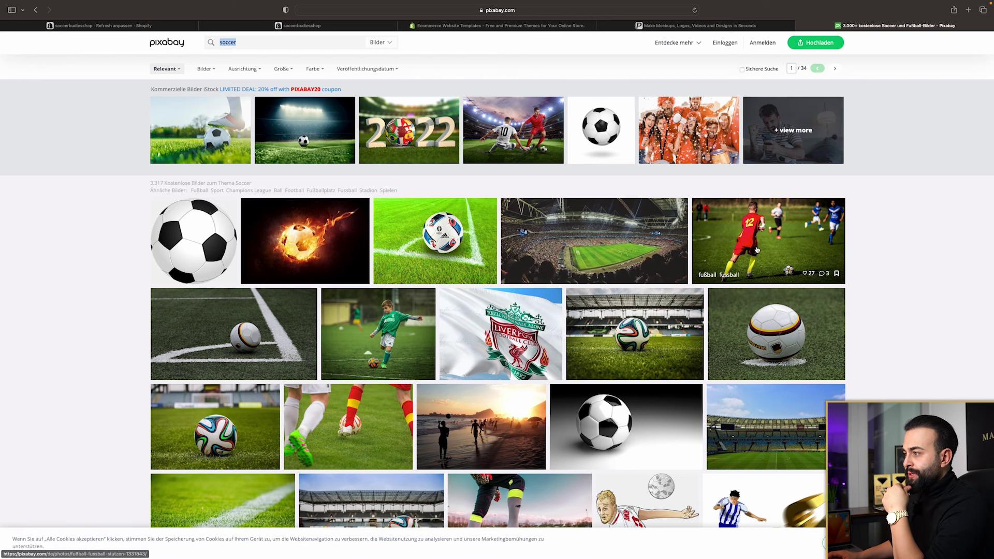
scroll(766, 247, "down", 5)
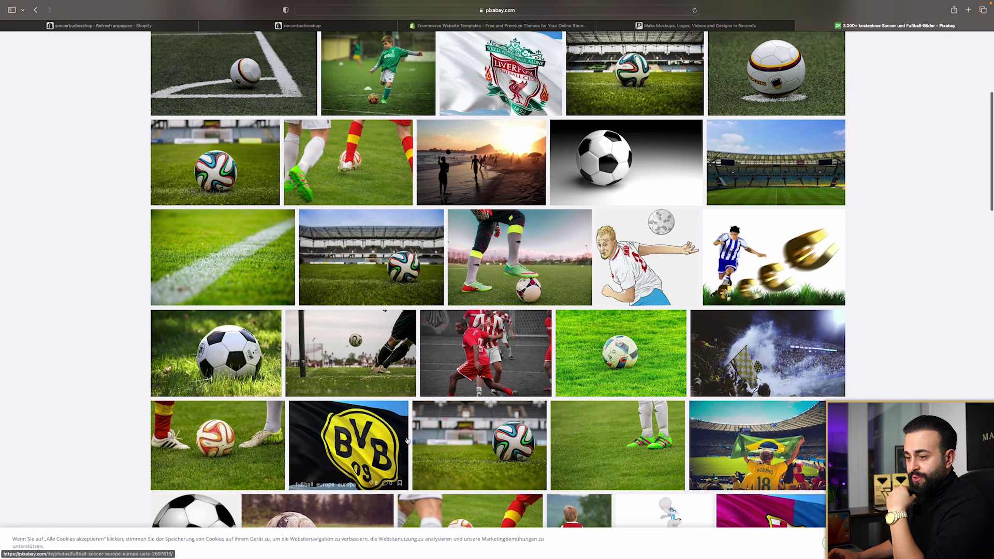
scroll(422, 263, "down", 4)
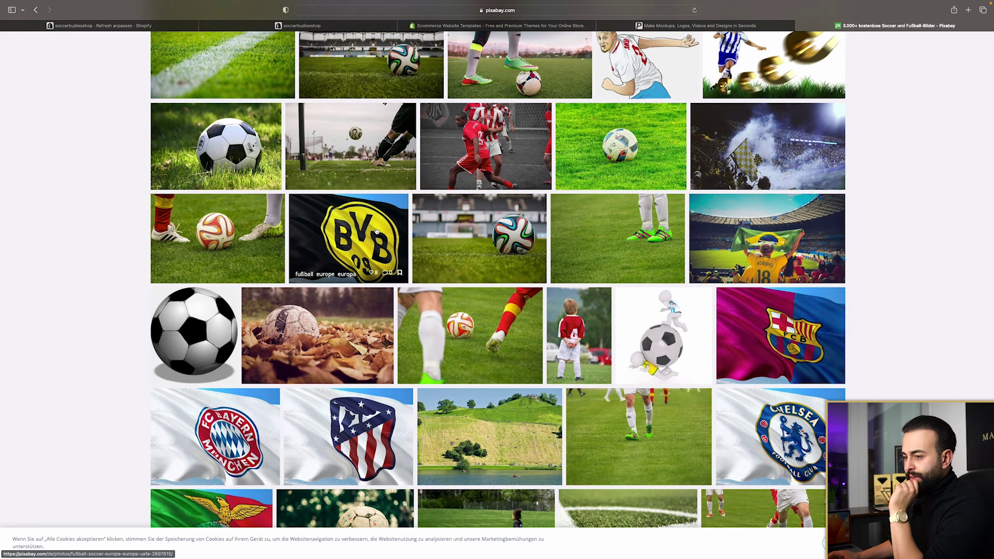
scroll(376, 234, "down", 10)
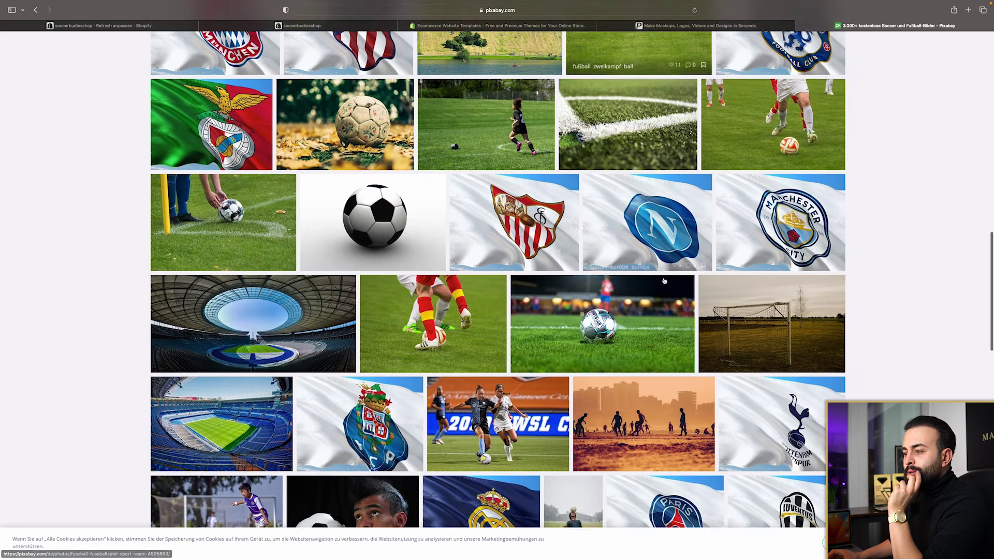
scroll(672, 242, "down", 6)
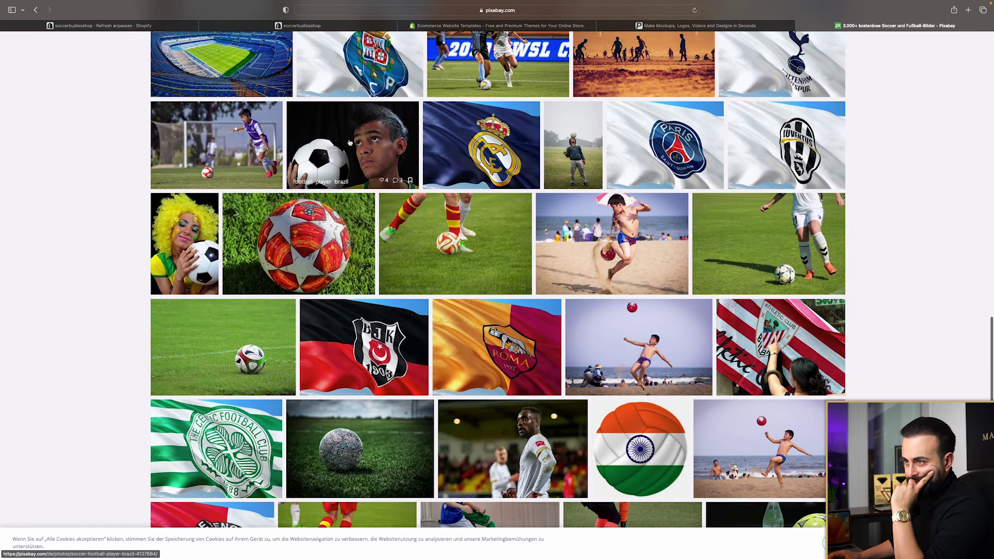
Download the Pixabay photo of children playing football at a wooden goal and return to the search results
scroll(672, 242, "down", 5)
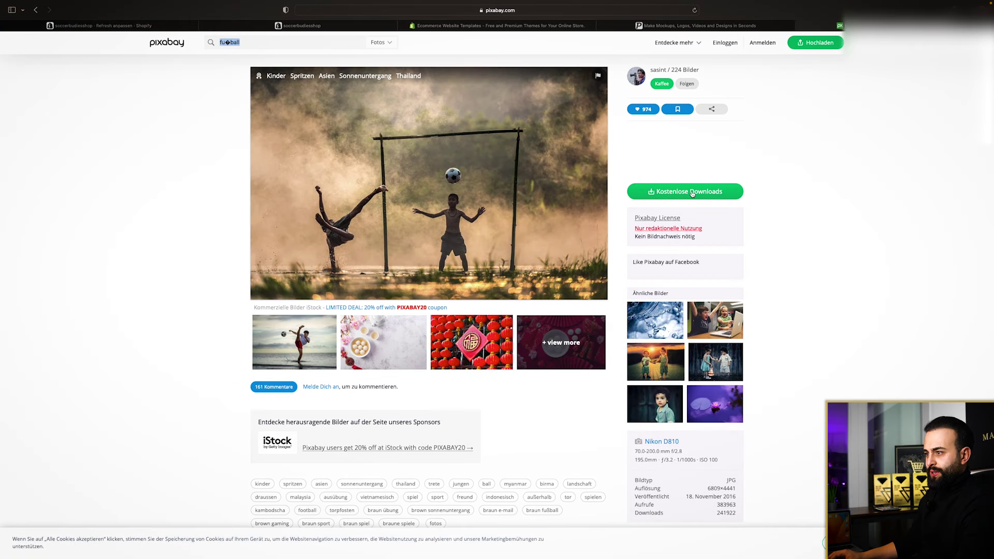
left_click(691, 192)
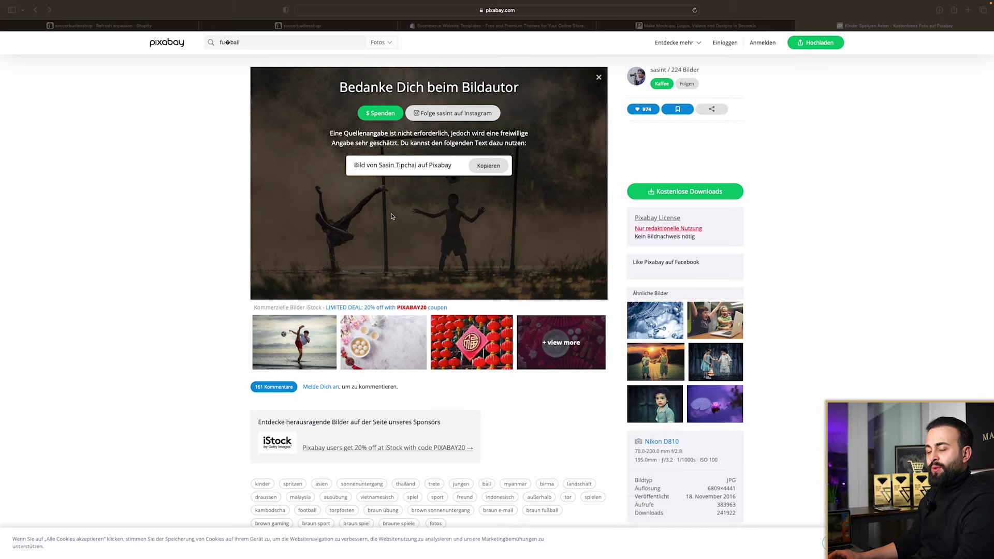
key("super+bracketleft")
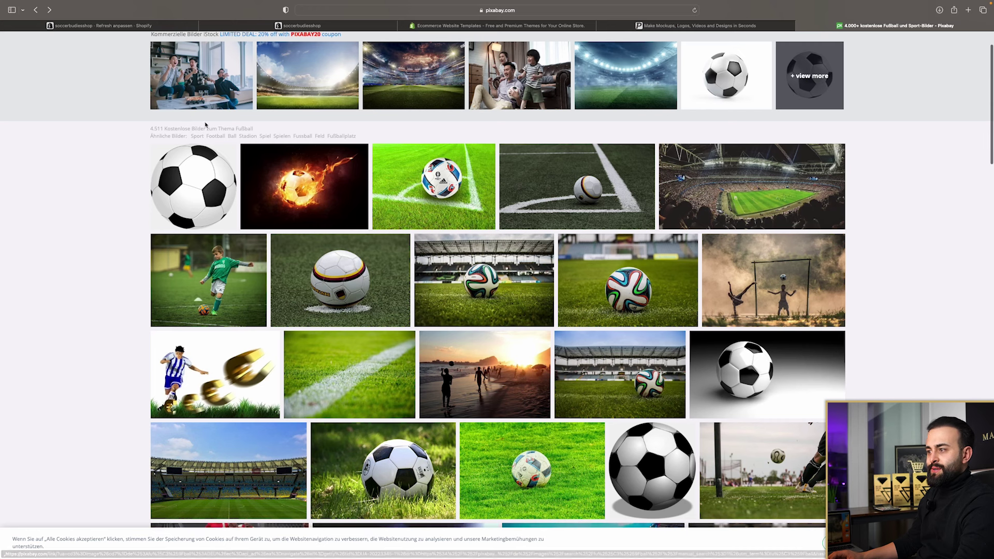
Download the free Pixabay photo of the crowded football stadium at 1920×884, passing the robot check
left_click(765, 196)
left_click(685, 191)
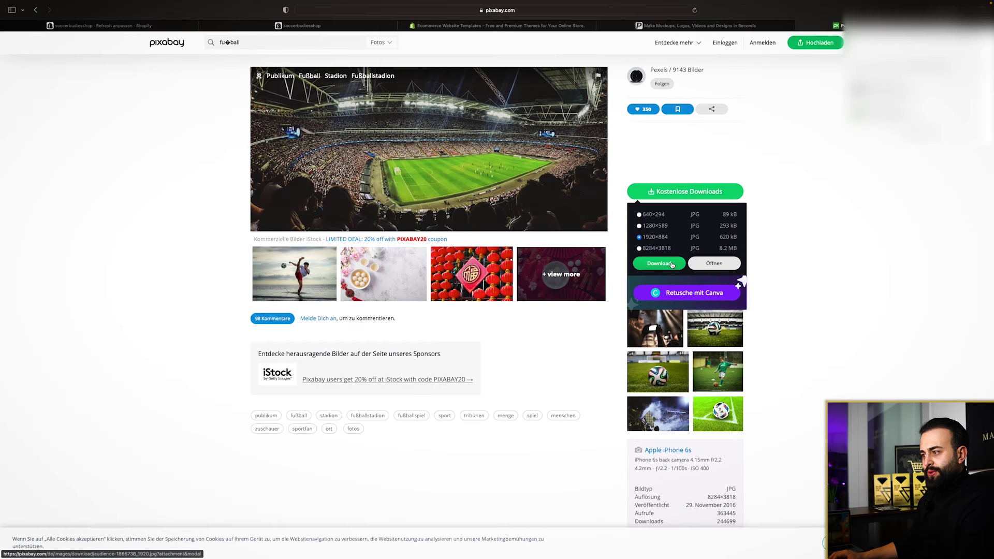
left_click(673, 264)
left_click(446, 303)
left_click(459, 332)
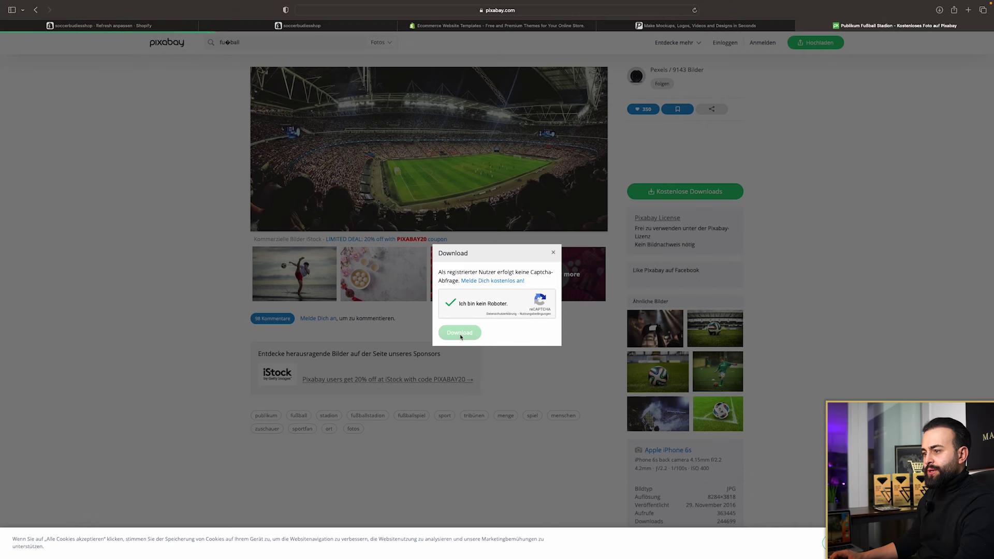
left_click(939, 10)
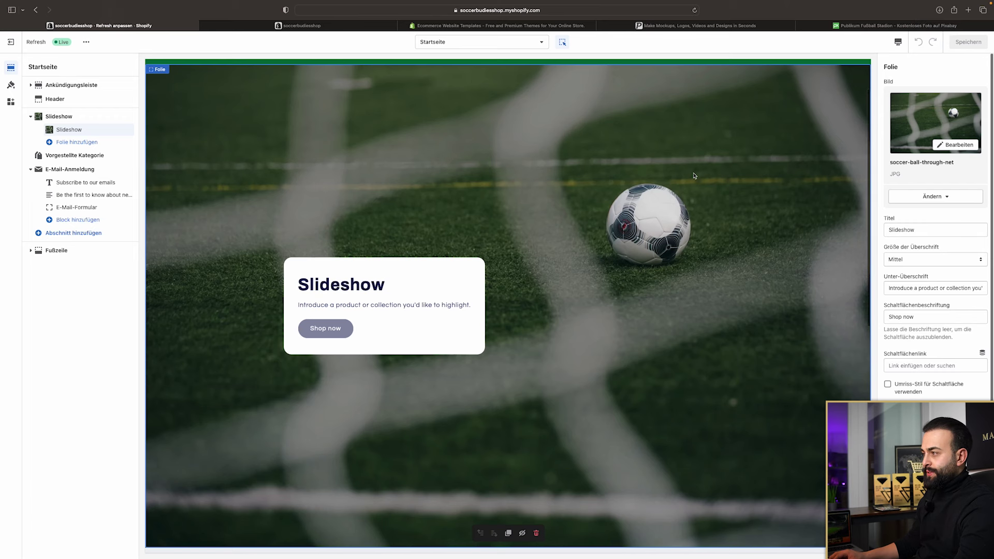
Replace the slideshow slide's image with the downloaded stadium photo audience-1866738_1920
left_click(954, 144)
left_click(904, 196)
left_click(922, 196)
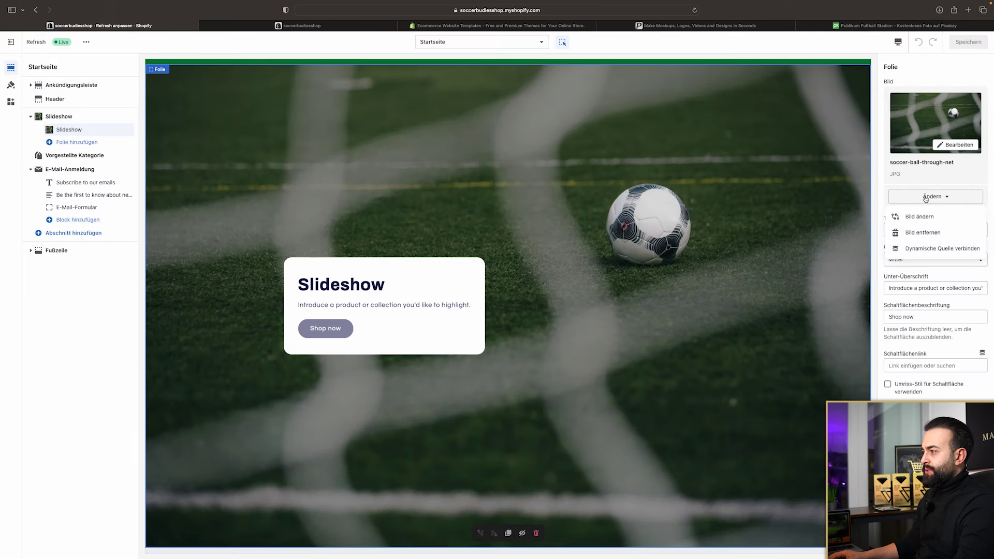
left_click(921, 231)
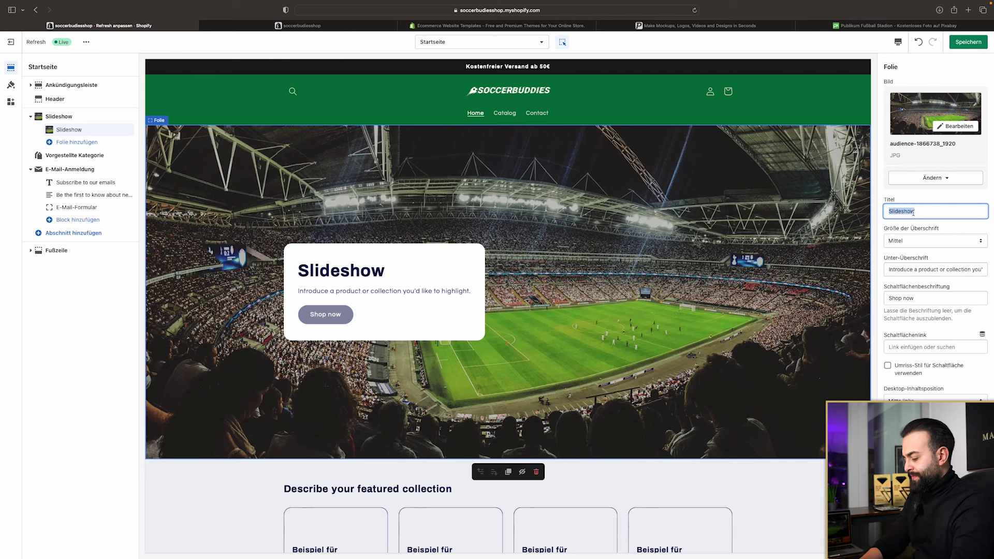
Give the slide the title "Fußballprodukte für echte Fans", subheading "Entdecke jetzt unsere Neuheiten" and a "Jetzt einkaufen" button linked to Home page
type("Fußballprodukte für echte Fans")
key("Tab")
key("Tab")
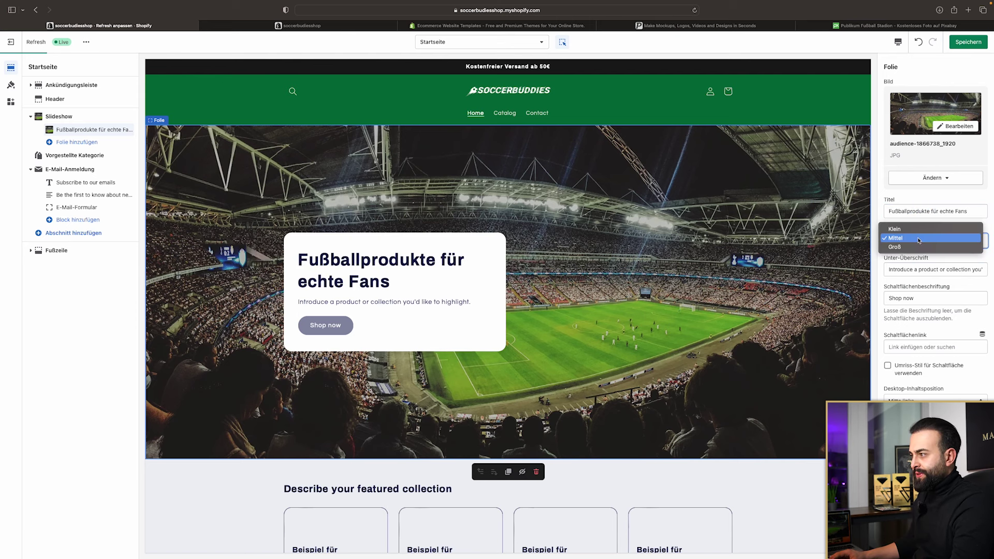
type("Entdecke jetzt unsere Neuheiten")
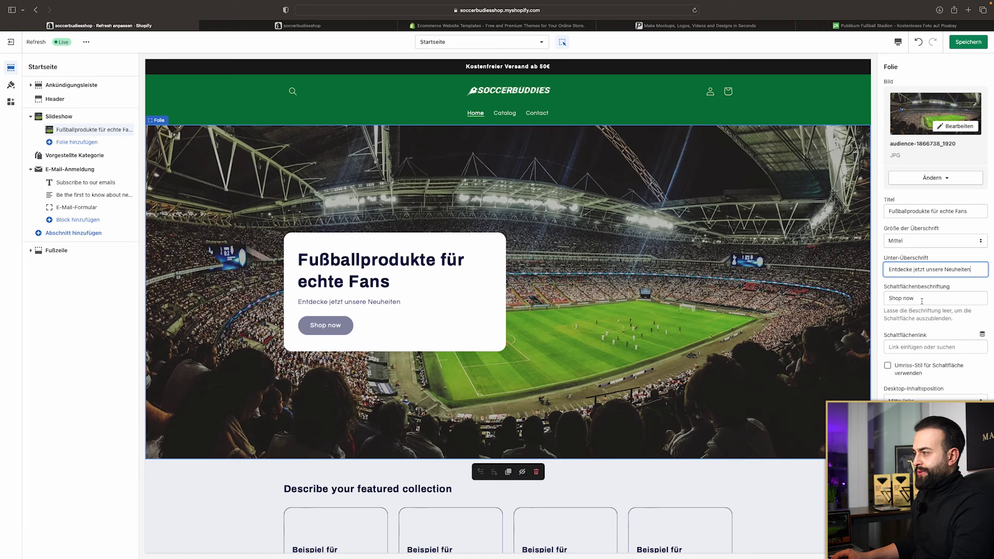
key("Tab")
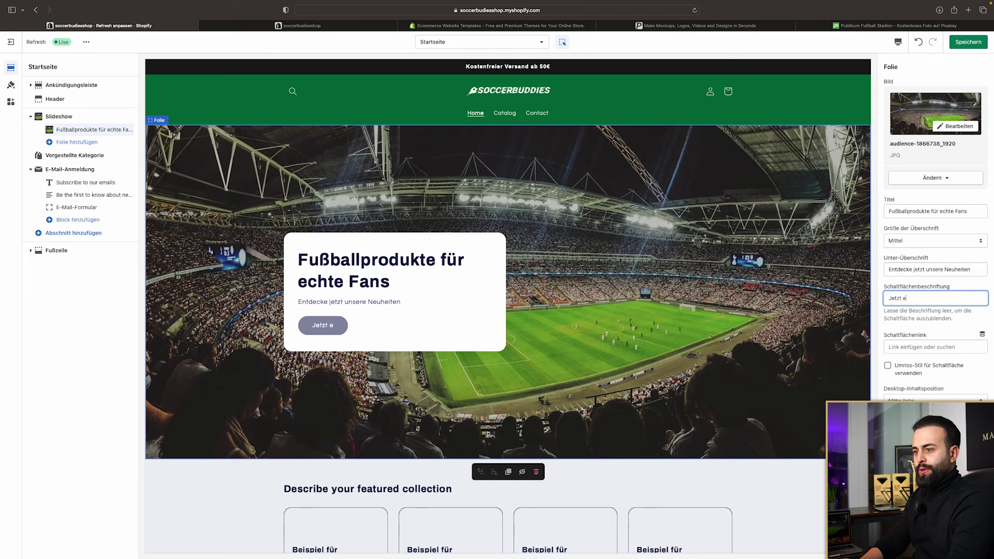
left_click(930, 347)
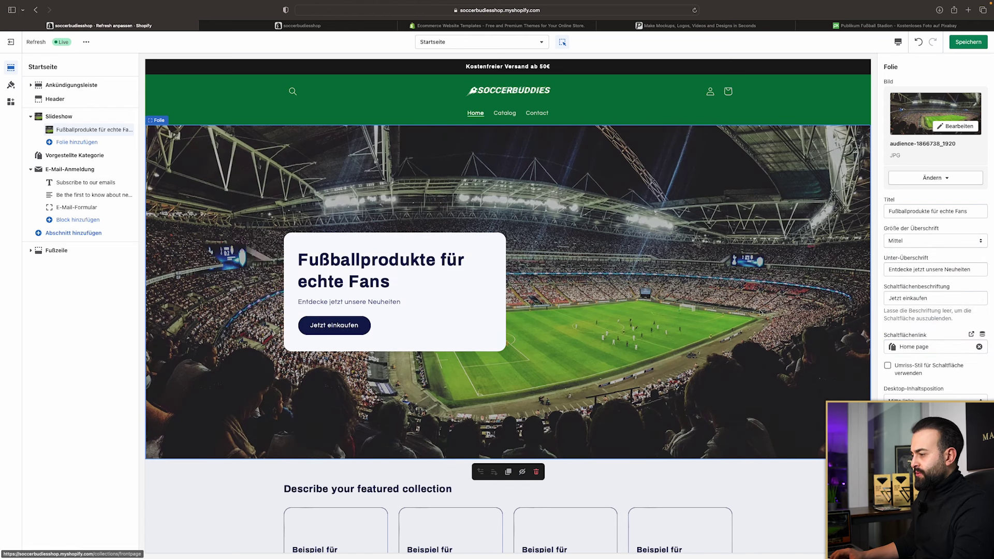
Switch the slide's text box to the green colour scheme and keep the preview in Desktop view
scroll(935, 228, "down", 3)
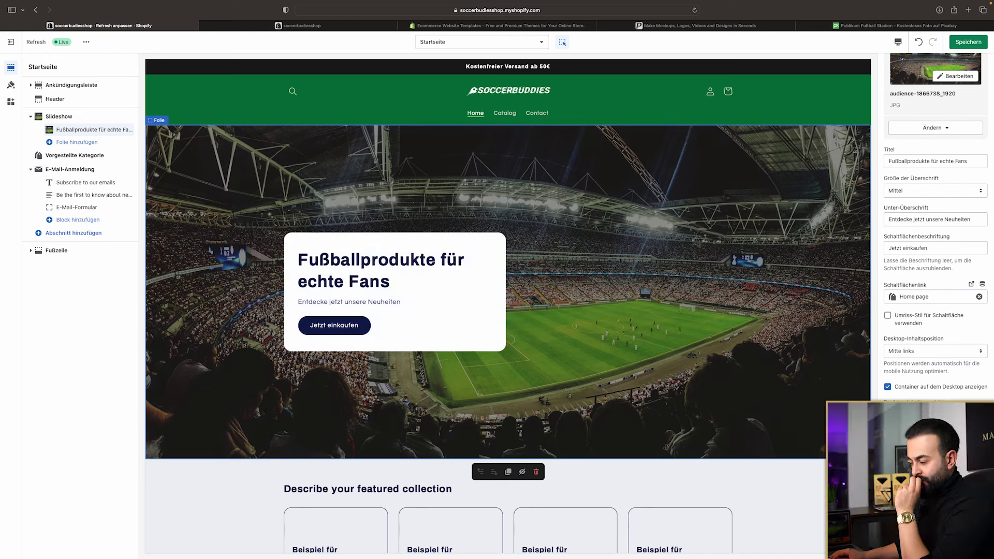
left_click(898, 42)
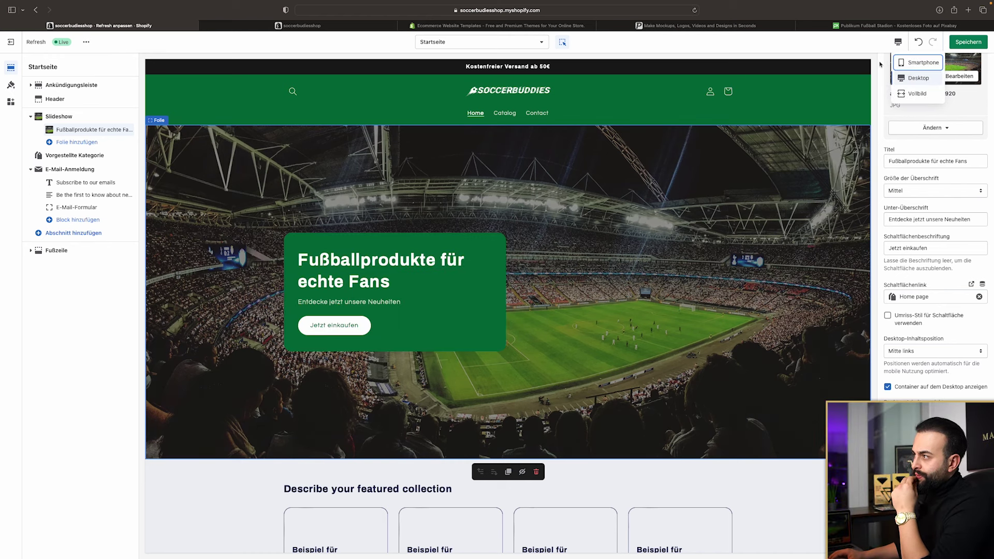
left_click(908, 78)
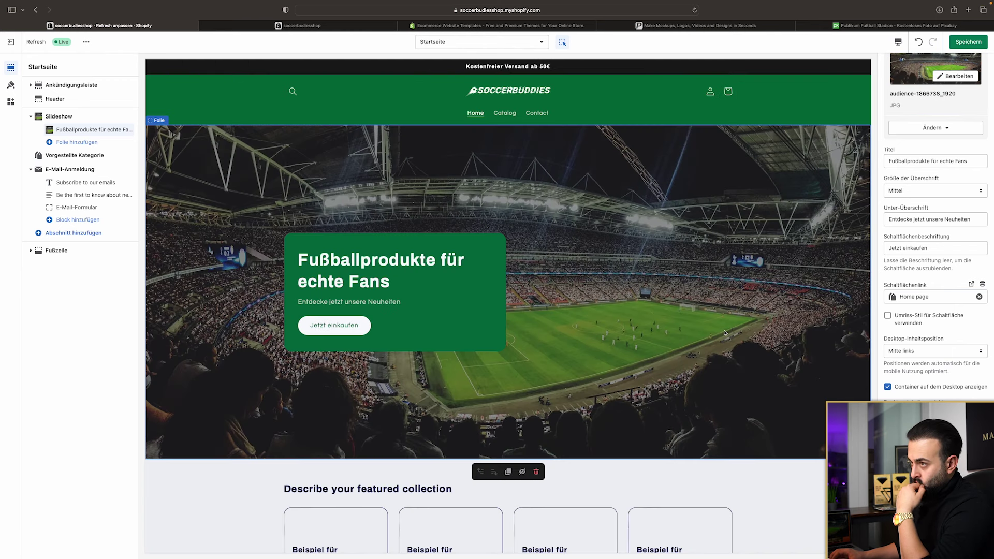
Set the Vorgestellte Kategorie section's heading to "Entdecke jetzt unsere neue Kollektion" and save the theme
scroll(621, 362, "down", 10)
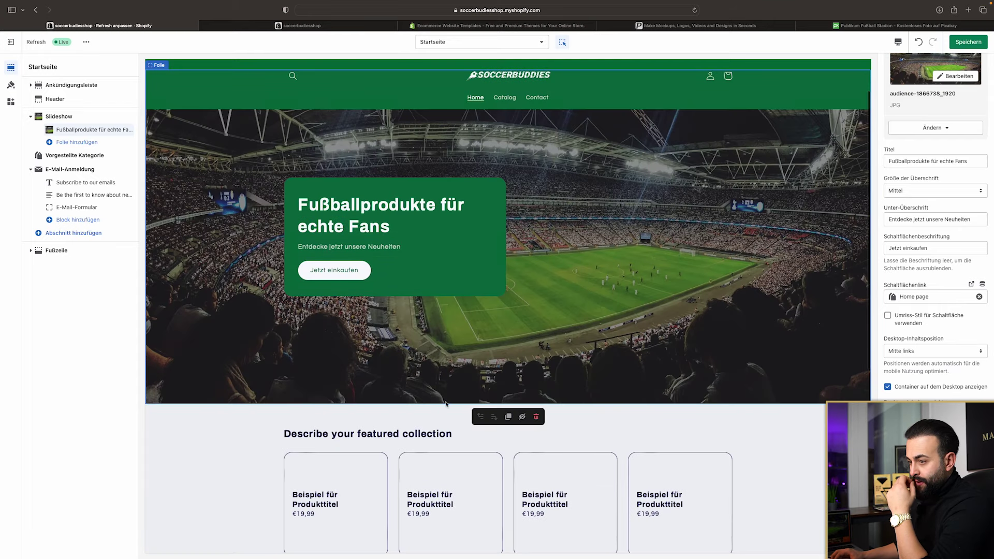
left_click(74, 156)
triple_click(934, 96)
type("Ente")
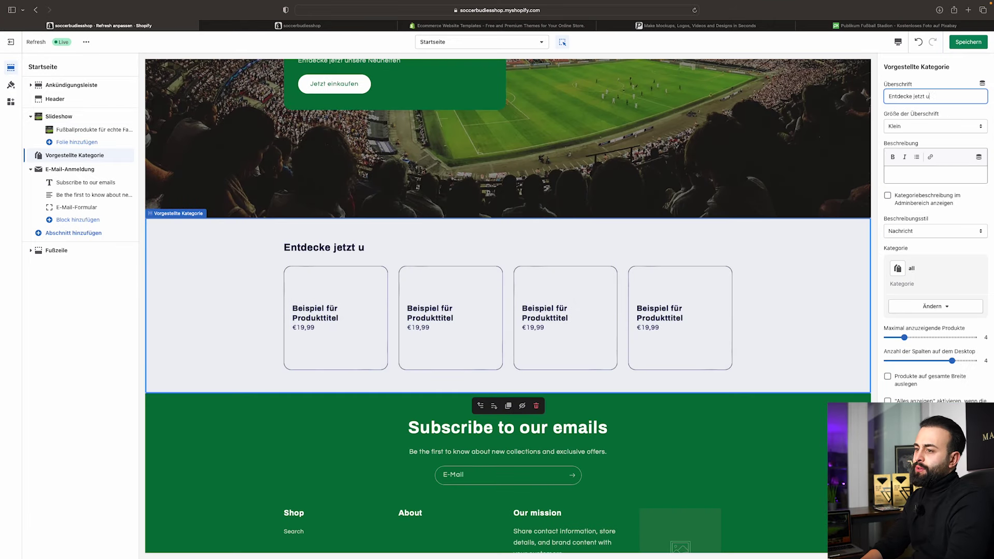
type("ecke jetzt unsere neue Kol")
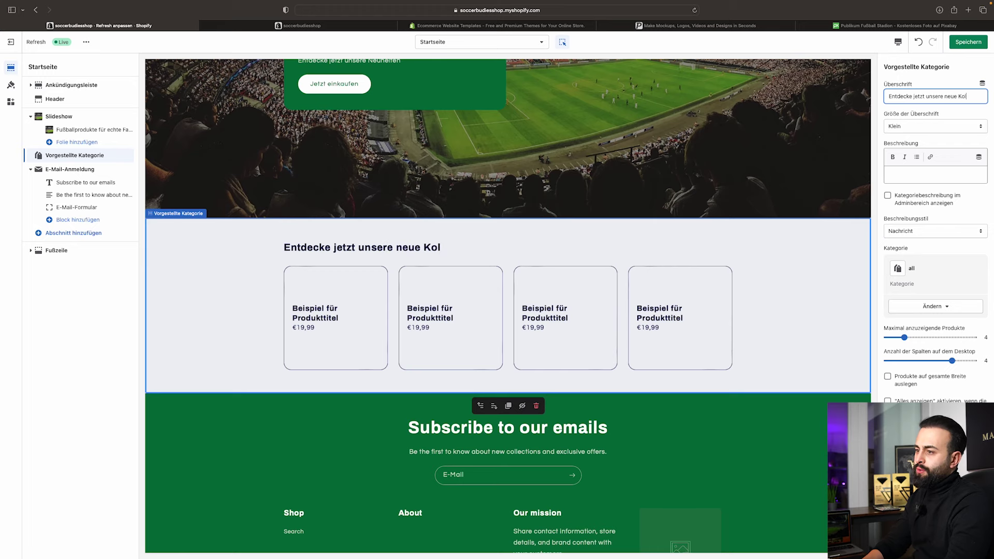
type("lektion")
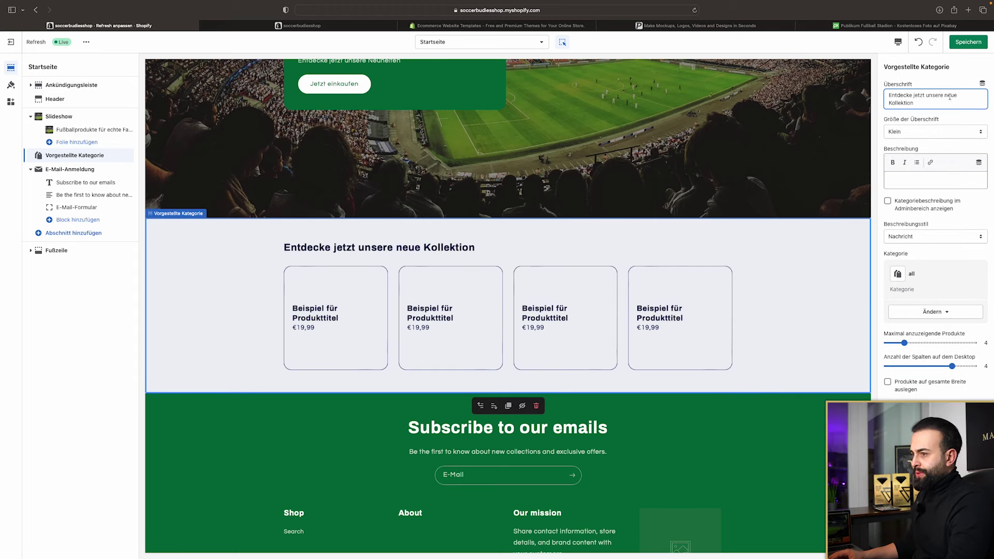
left_click(967, 43)
Change the E-Mail-Anmeldung section's heading to "Jetzt eintragen und nichts verpassen!" and clear its subheading
left_click(483, 414)
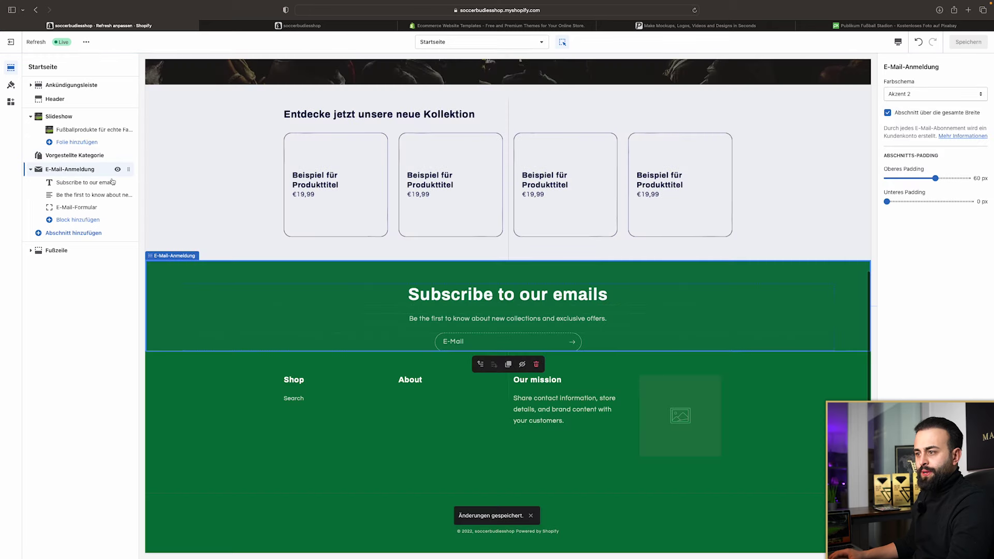
left_click(483, 299)
triple_click(926, 94)
type("Jet")
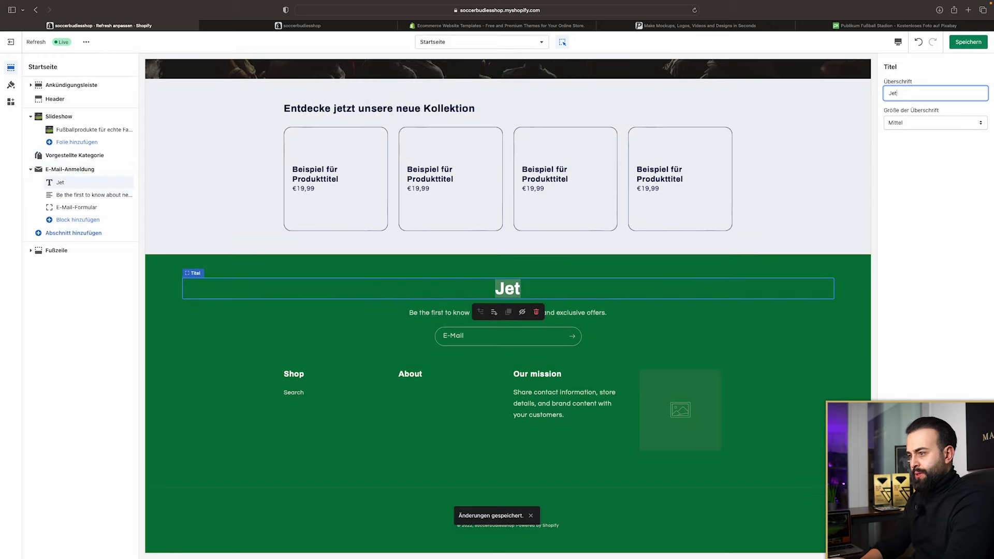
type("zt eintragen und nichts ver")
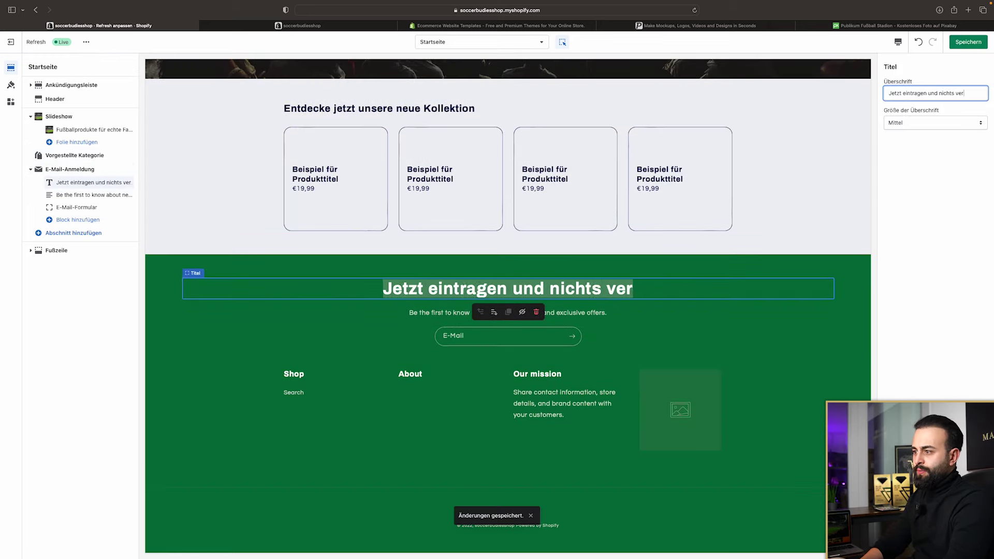
type("passen!")
Rename the footer's Shop menu heading to "Seiten" and remove the About and Our mission blocks from the footer
left_click(313, 384)
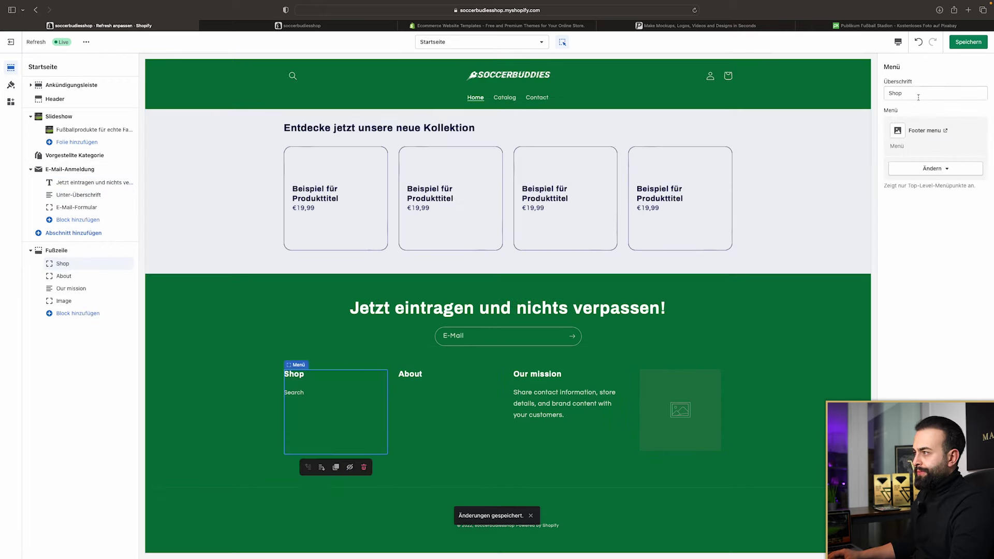
double_click(917, 94)
type("Seiten")
left_click(450, 369)
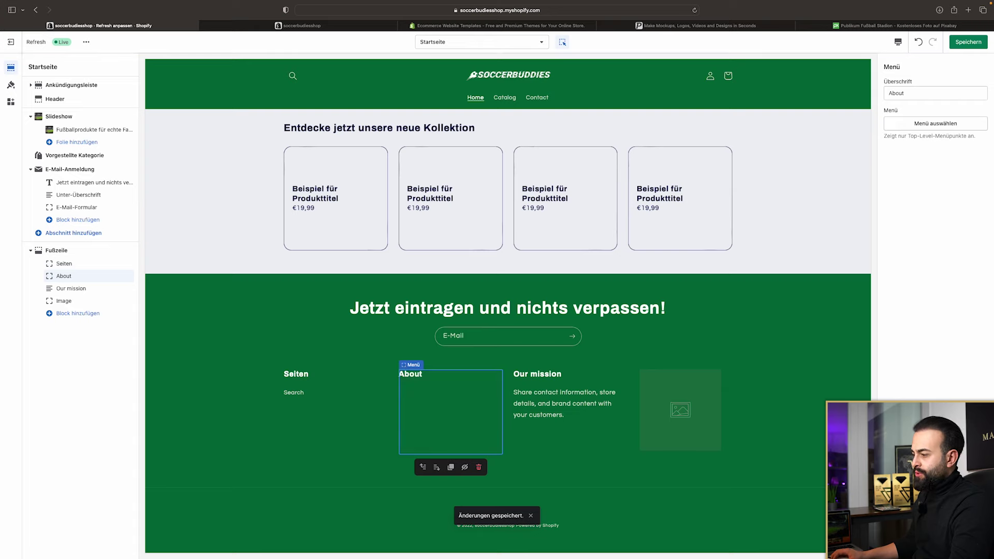
key("BackSpace")
left_click(482, 389)
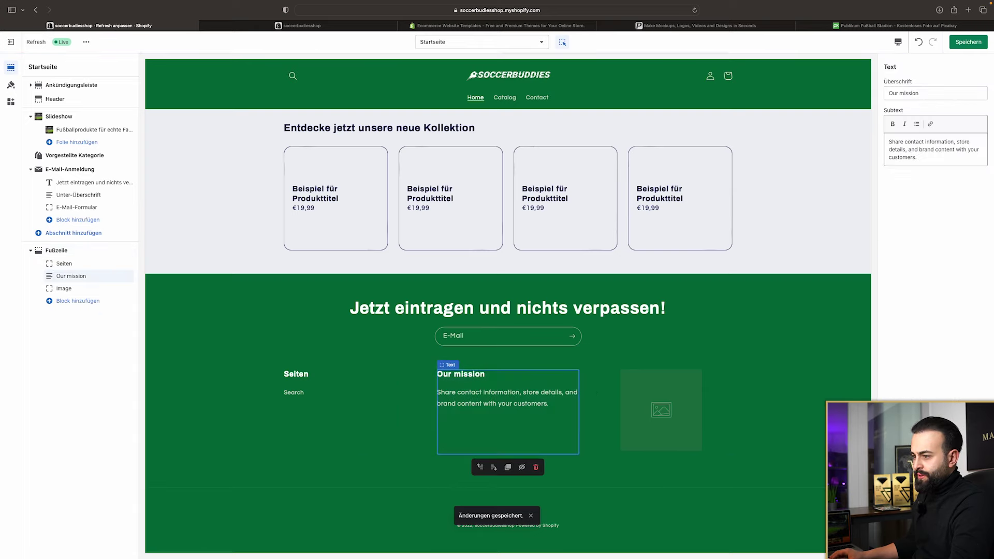
key("BackSpace")
Use the white Soccerbuddies logo from the image library as the footer's image
left_click(621, 402)
left_click(919, 105)
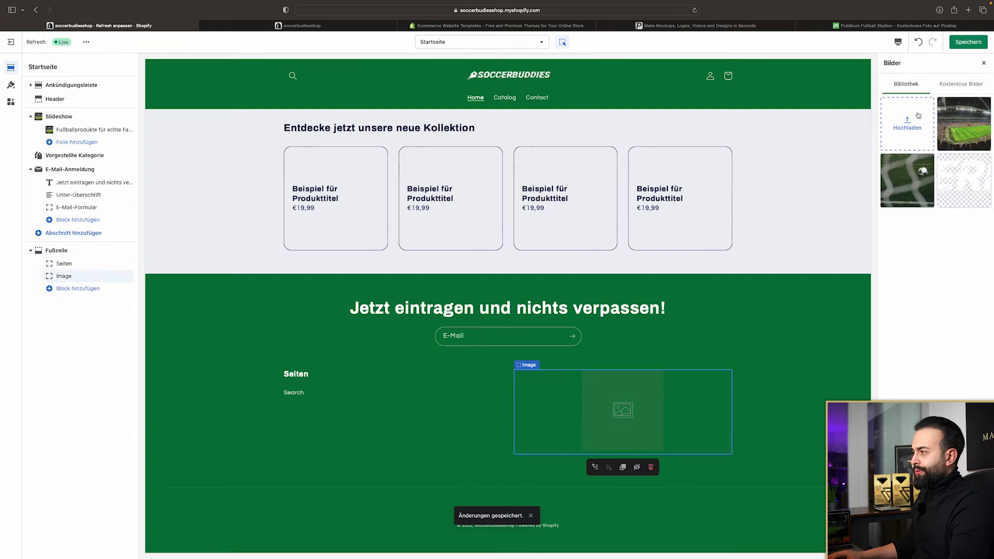
left_click(940, 174)
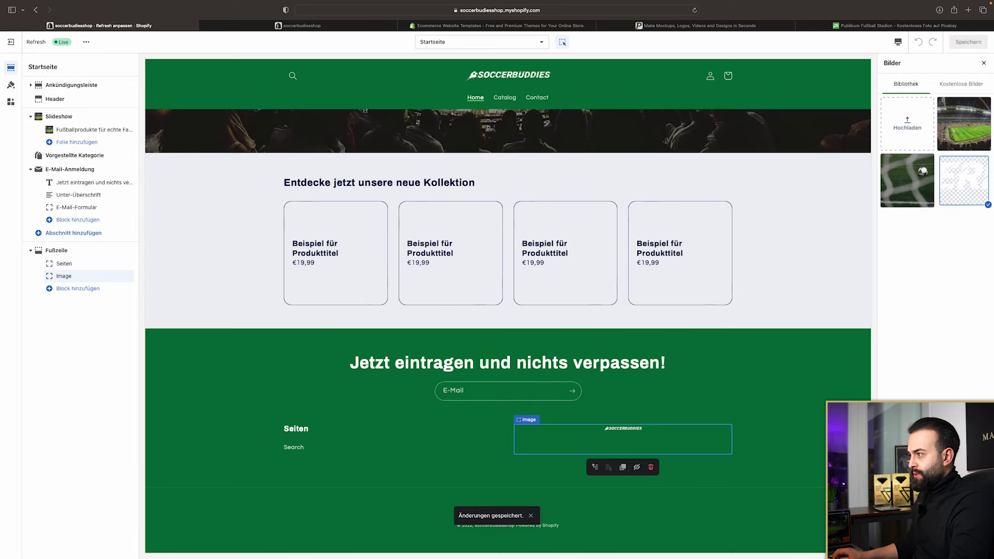
Add a Vorgestelltes Produkt section to the home page and move it directly above the E-Mail-Anmeldung section
left_click(668, 315)
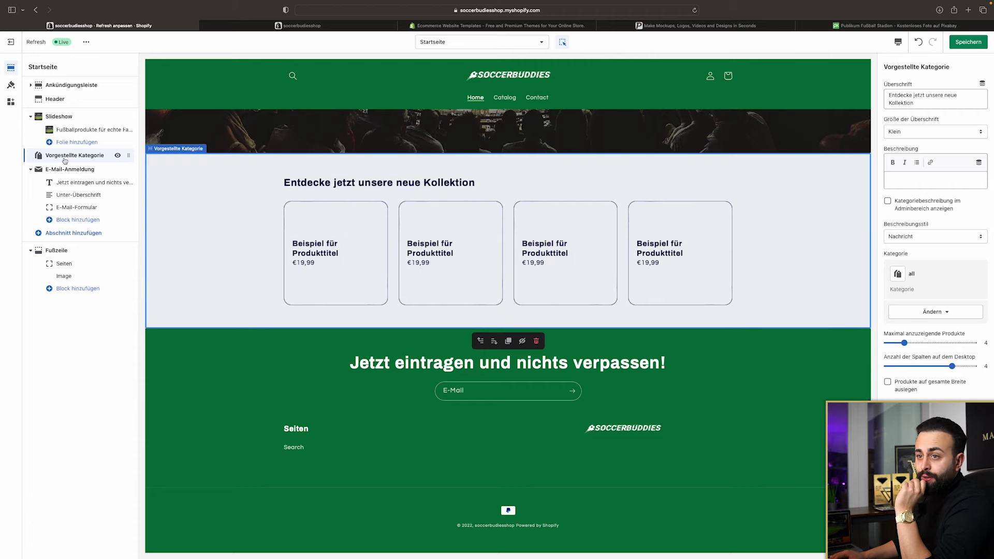
left_click(72, 232)
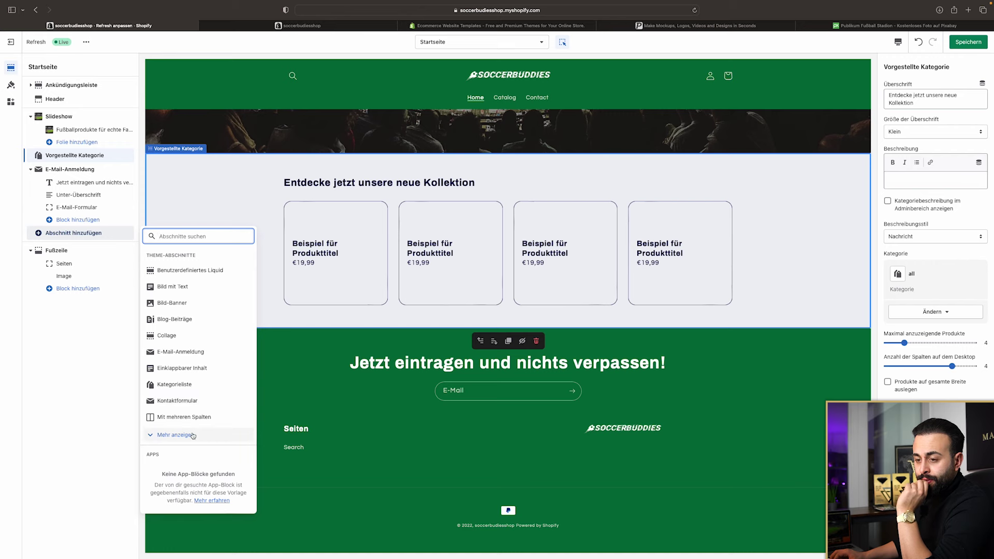
left_click(176, 435)
left_click(191, 475)
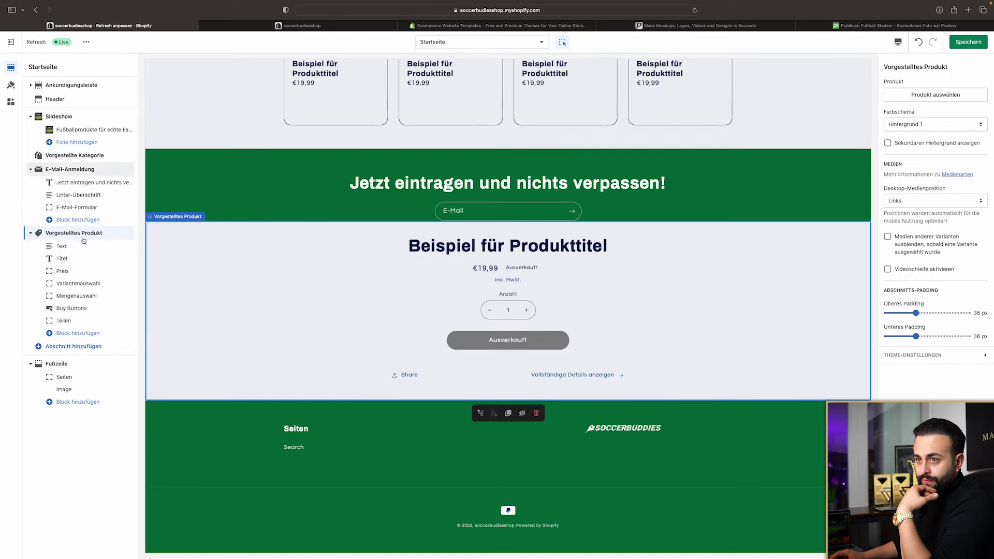
left_click_drag(83, 232, 130, 169)
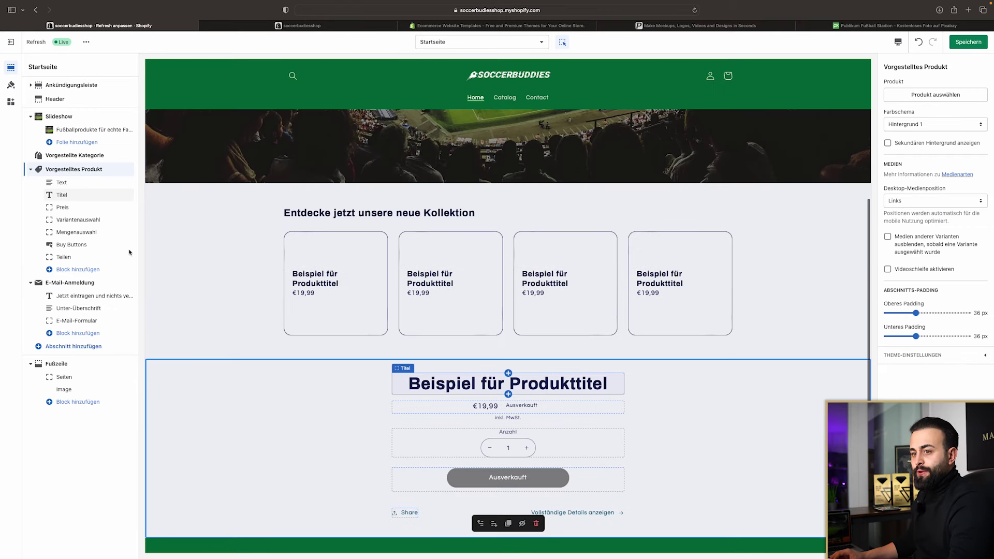
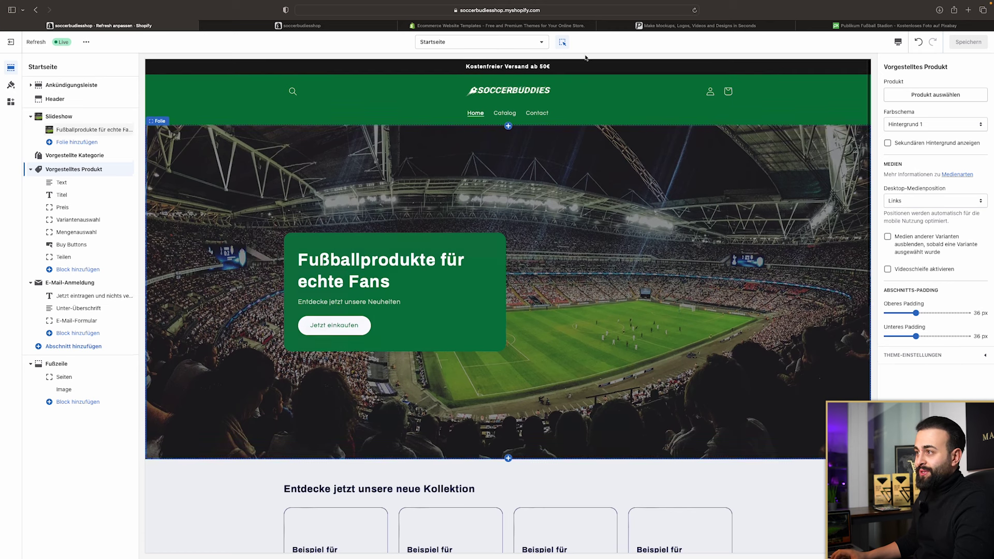
Look at the product templates available for the theme, then return to the home page's slide settings
left_click(419, 83)
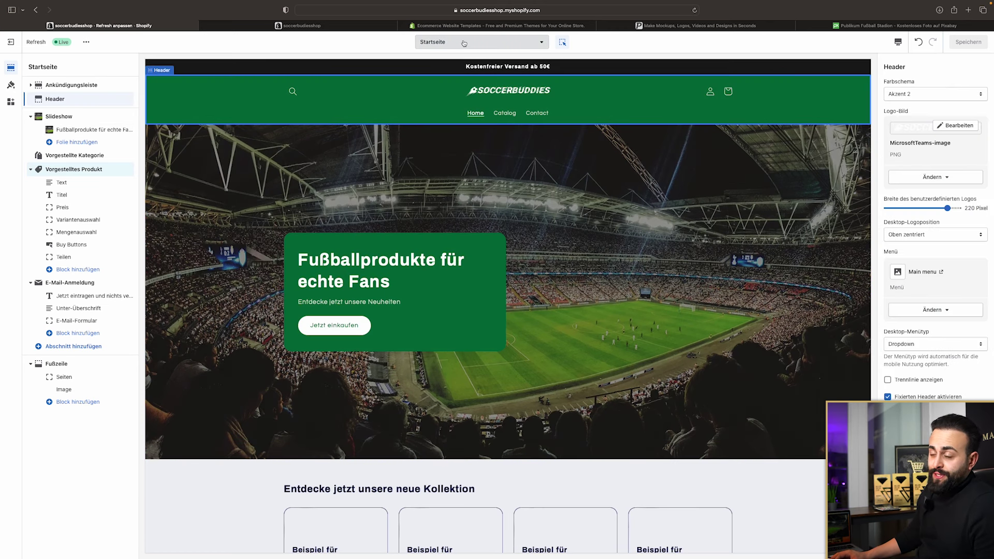
left_click(465, 42)
left_click(470, 103)
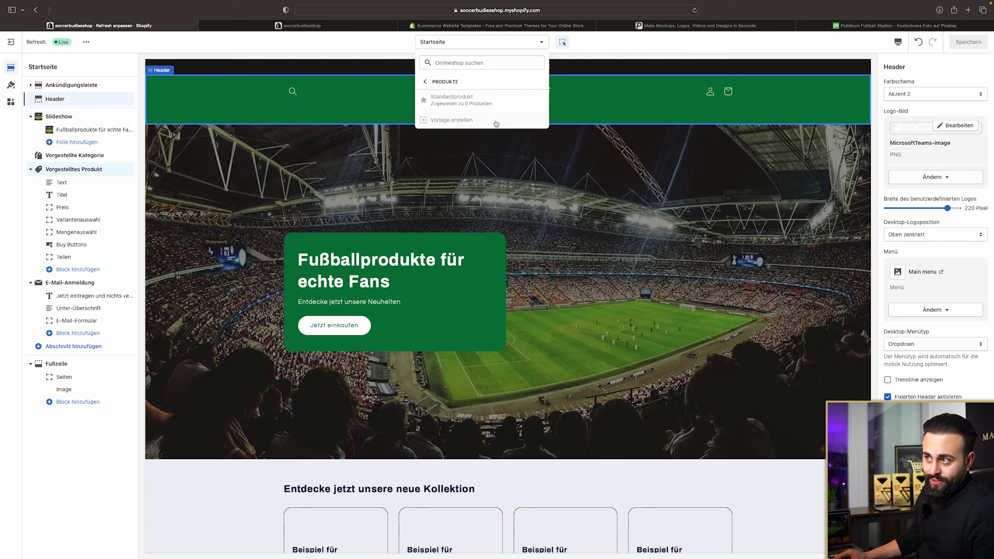
left_click(311, 202)
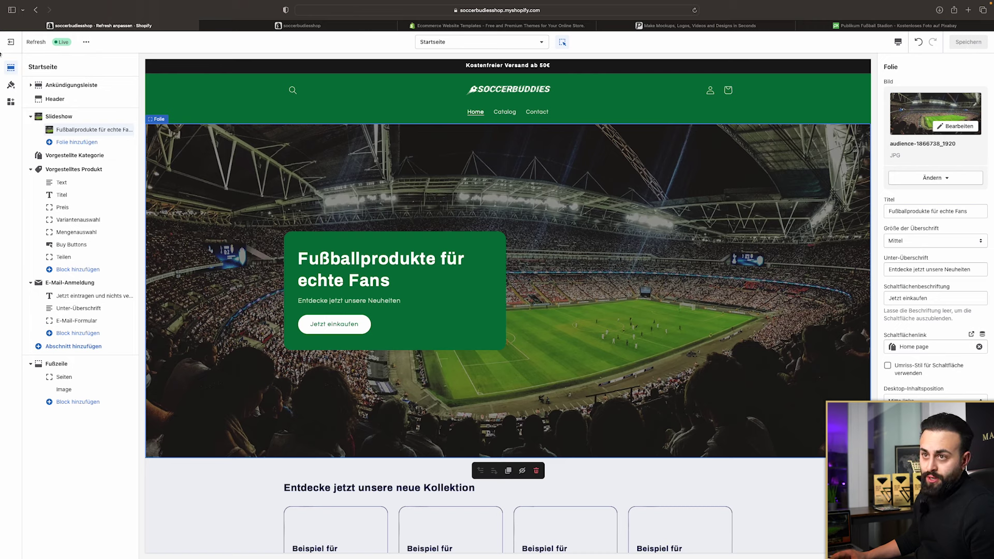
Leave the theme editor and install the MarketPrint - PoD Deutschland app in the store
left_click(10, 42)
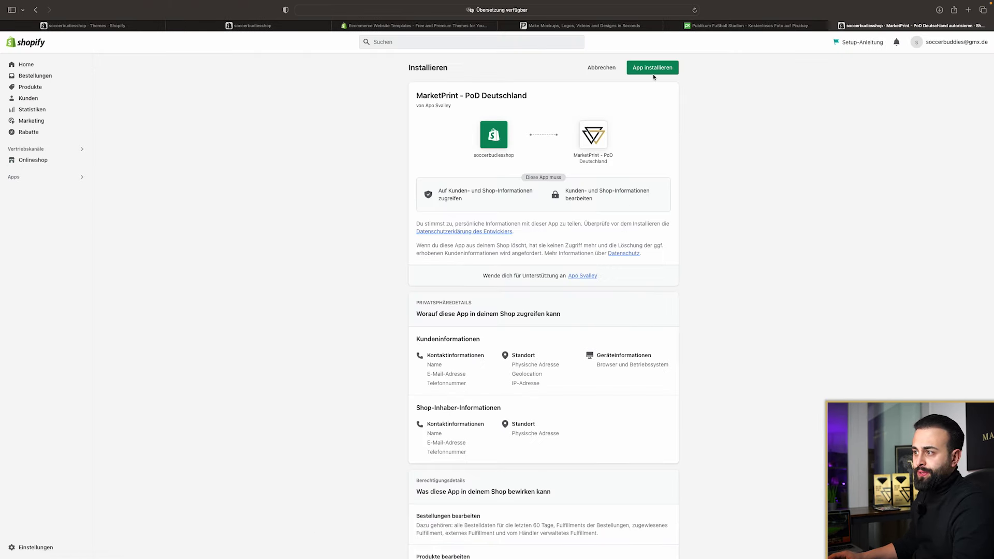
left_click(652, 71)
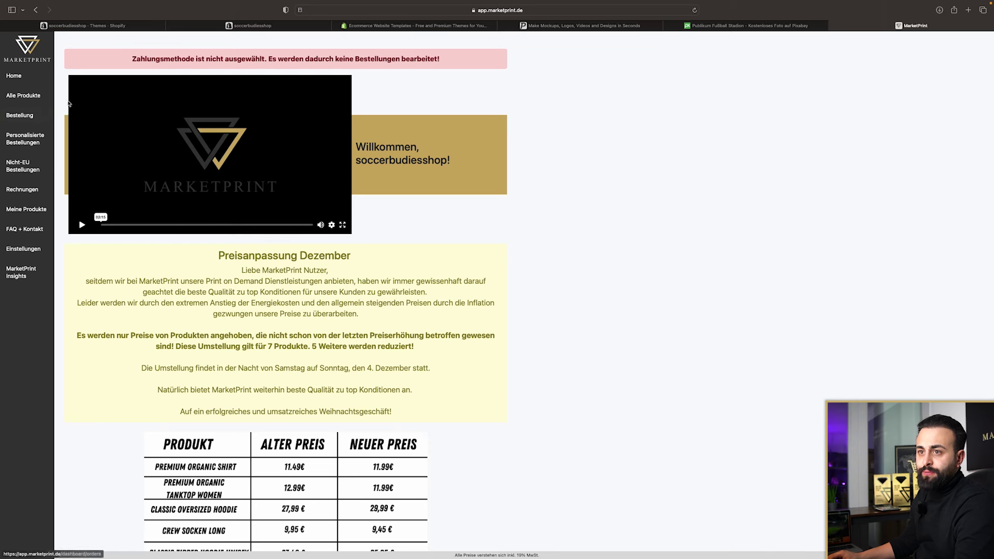
Browse MarketPrint's full product catalogue through the men's shirts and hoodies
left_click(24, 95)
scroll(337, 302, "down", 5)
scroll(363, 306, "down", 4)
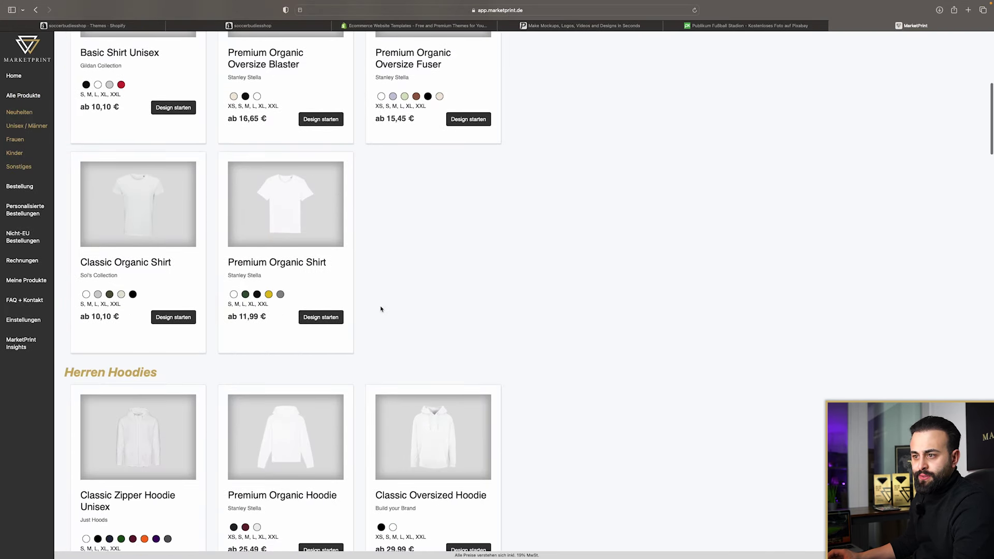
Start a design on the Premium Organic Oversize Blaster and add beige to its selected colours
scroll(326, 277, "up", 3)
left_click(339, 282)
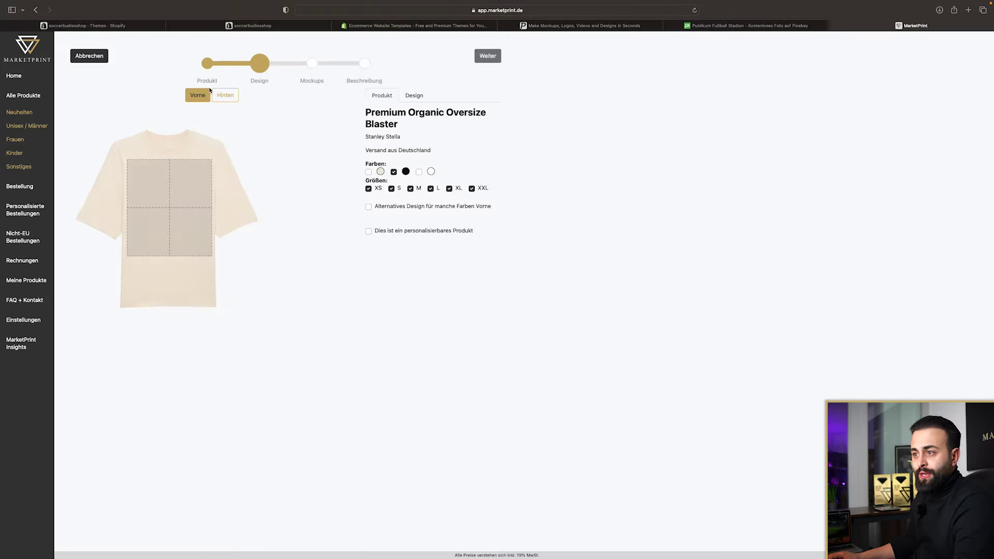
left_click(368, 172)
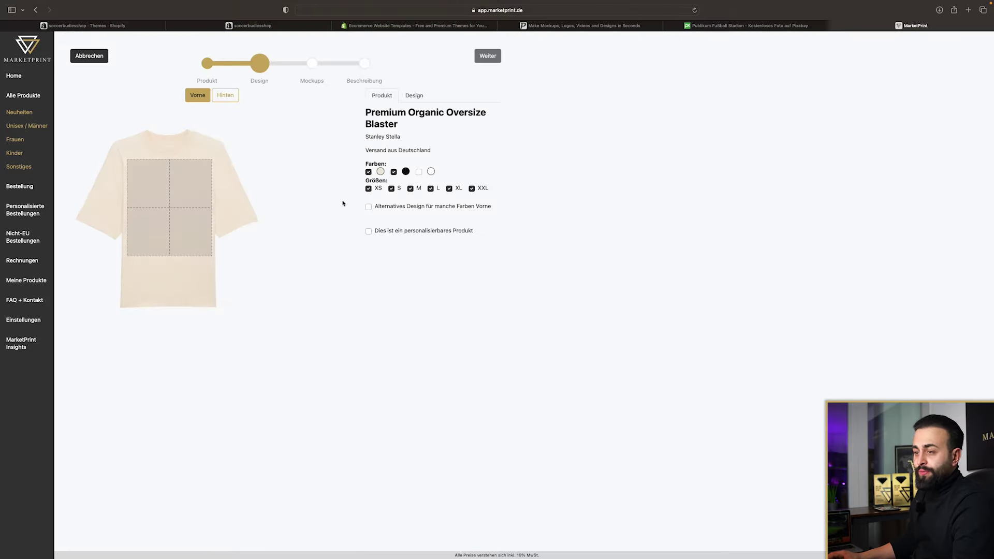
Insert the graphic MicrosoftTeams-image (2).png on the shirt's front and shrink it slightly within the print area
left_click(414, 95)
left_click(418, 118)
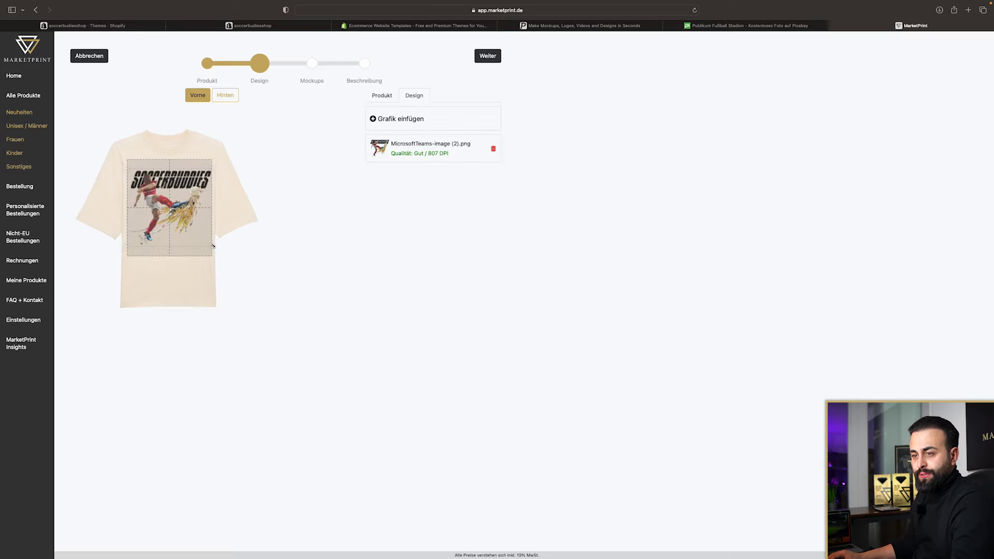
left_click_drag(213, 246, 210, 244)
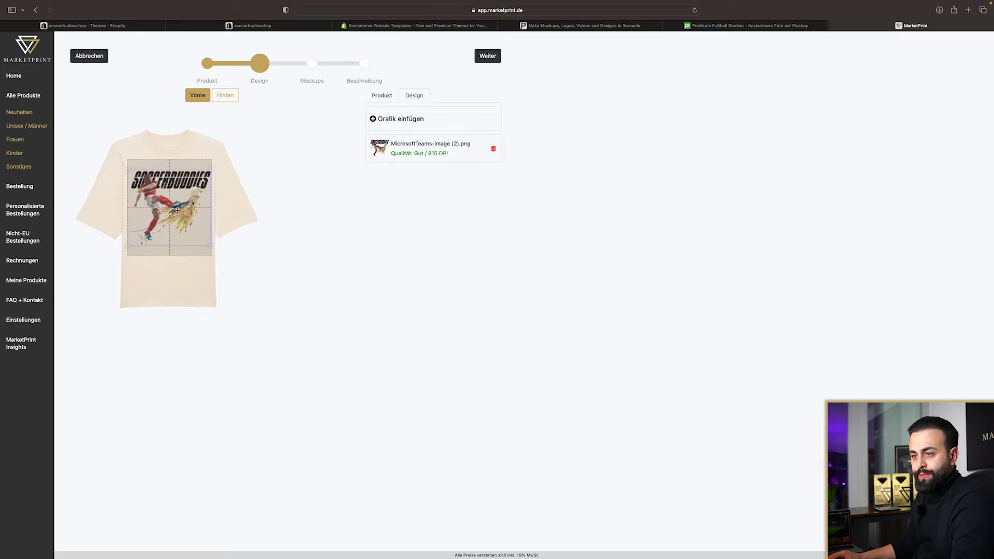
Generate the mockups, deselect the black shirt's mockup so only the beige one is used, and continue to the product description
left_click(492, 61)
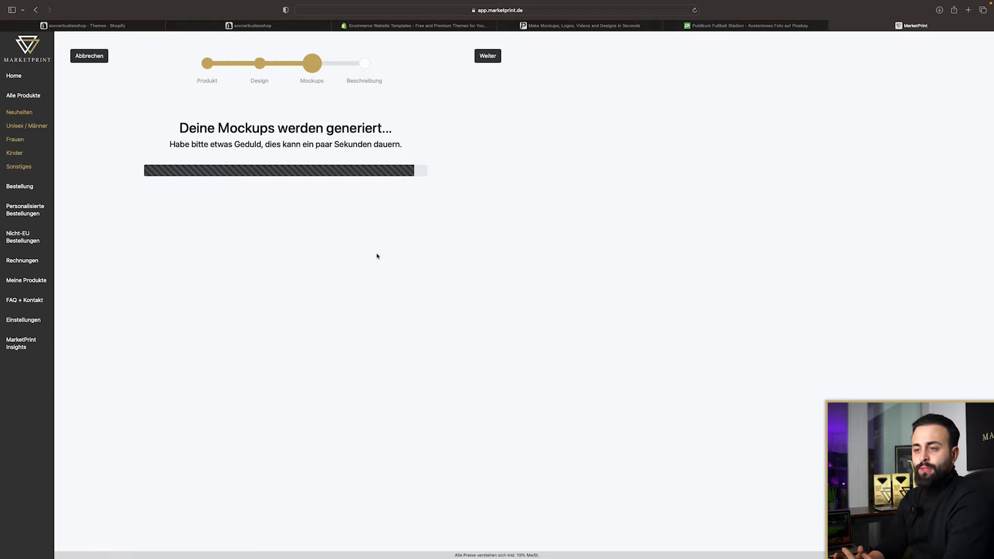
left_click(343, 199)
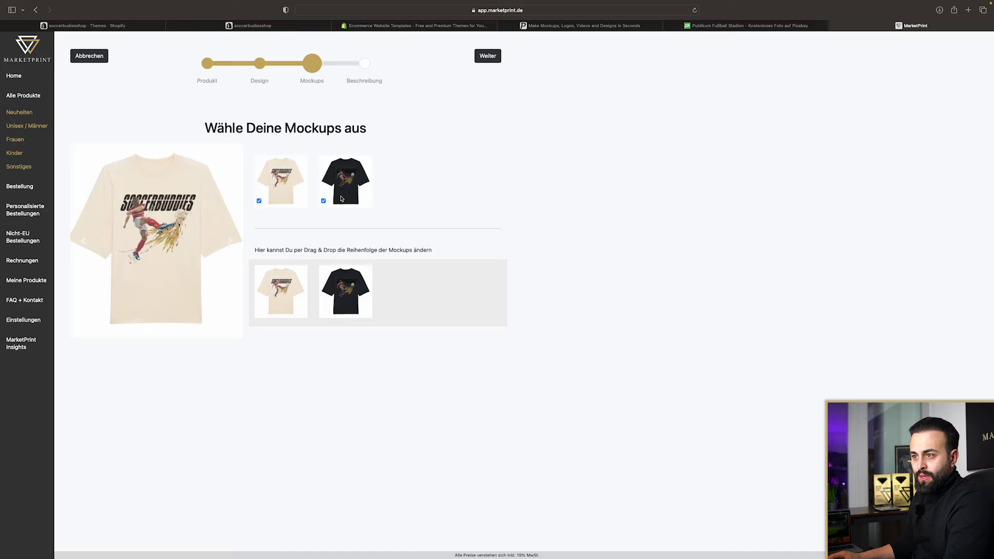
left_click_drag(358, 299, 275, 299)
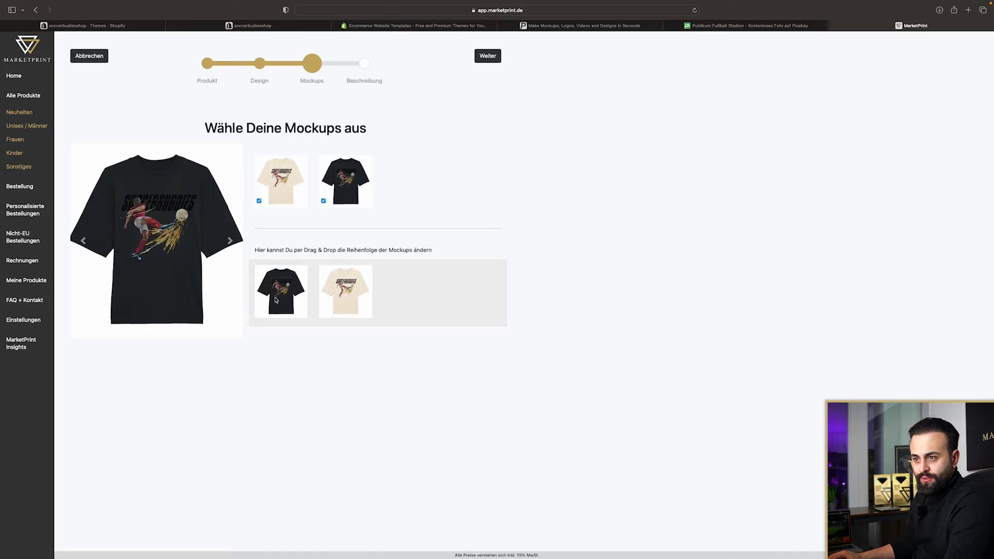
left_click(337, 202)
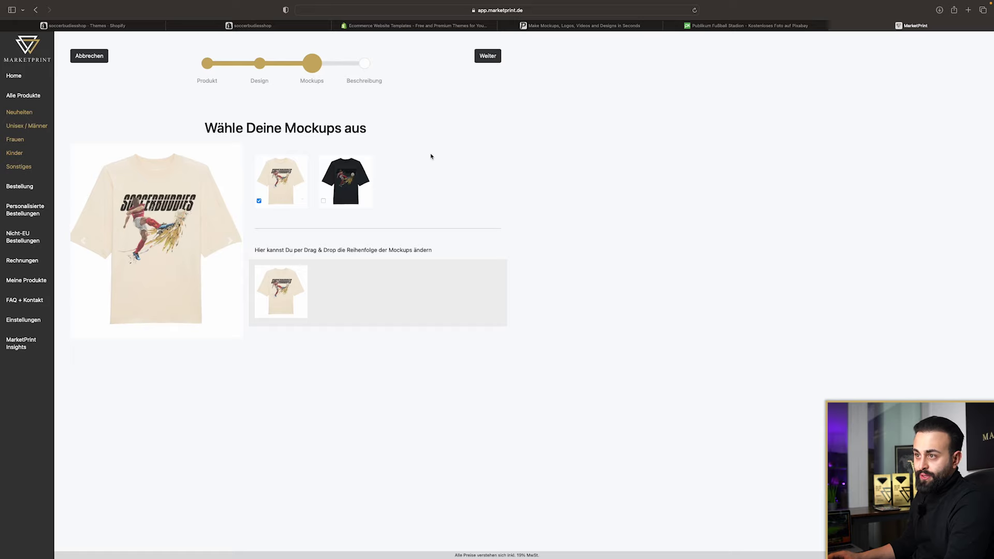
left_click(488, 57)
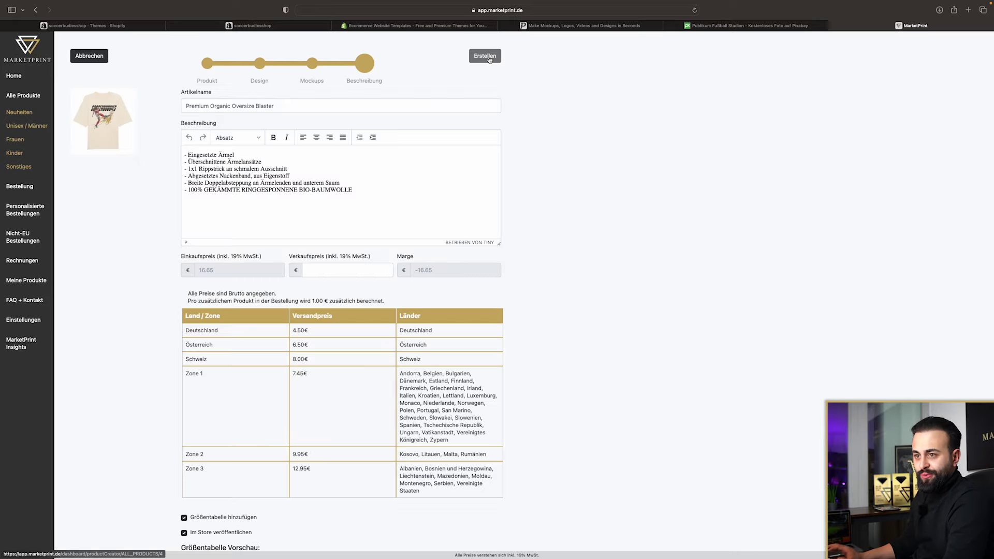
Name the article "Soccerbuddies - Oversized Shirt" and replace its description with "hochwertig bedruckt in Deutschland", "hohe Qualitätsstandards" and "schneller Versand mit DHL", each with an emoji
triple_click(296, 102)
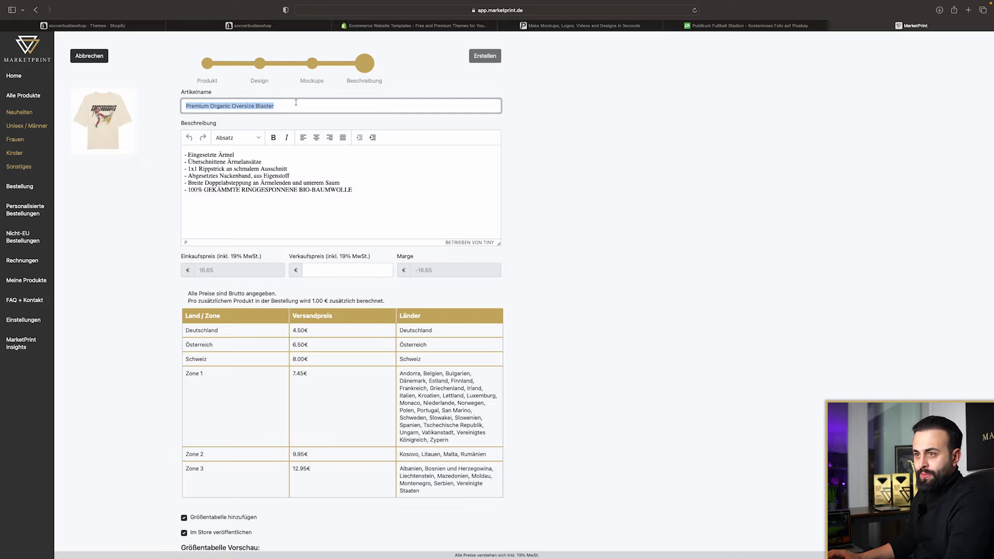
type("Soccerbuddies - Oversi")
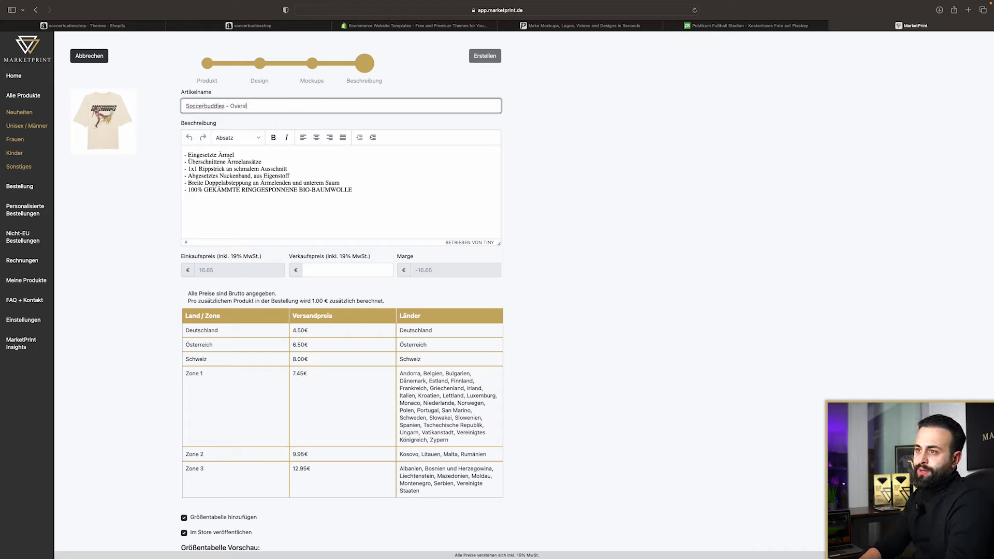
left_click(184, 155)
key("ctrl+a")
key("BackSpace")
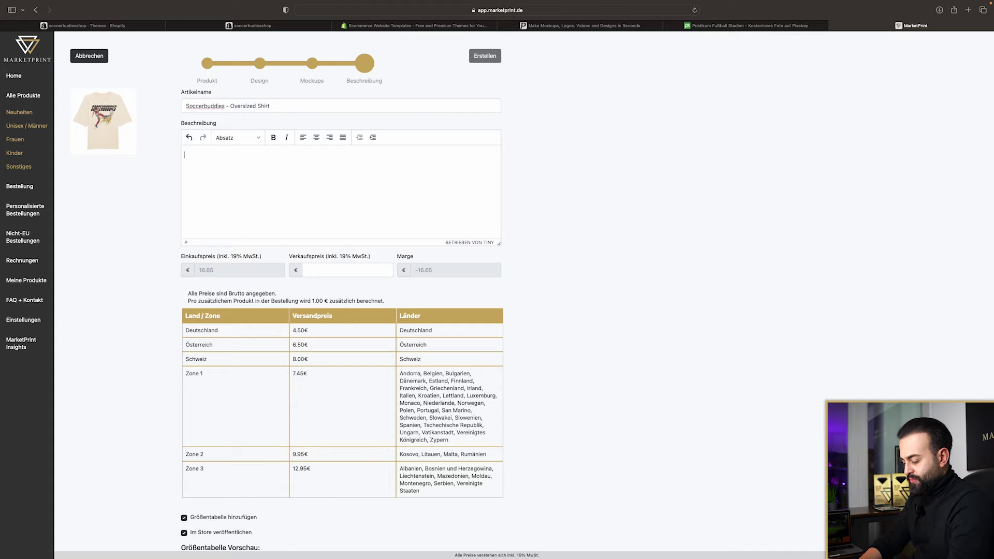
key("super+t")
type("🖊 hochwertig bedruckt in Deutschland  💯 hohe Qualitätsstandards  📦 schneller Versand mit DHL")
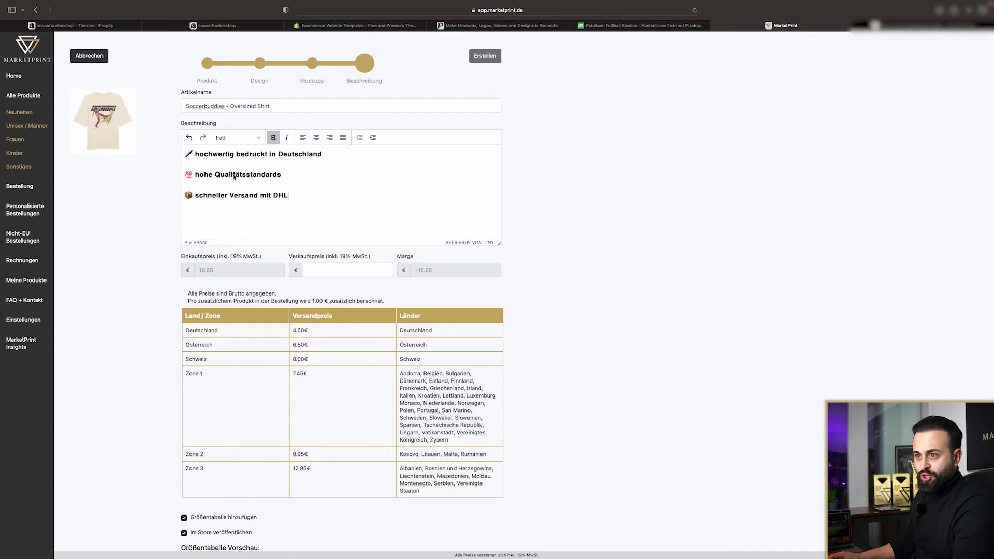
Set the shirt's selling price to 32,99 € and create the product in the store
left_click(347, 270)
type("29,99")
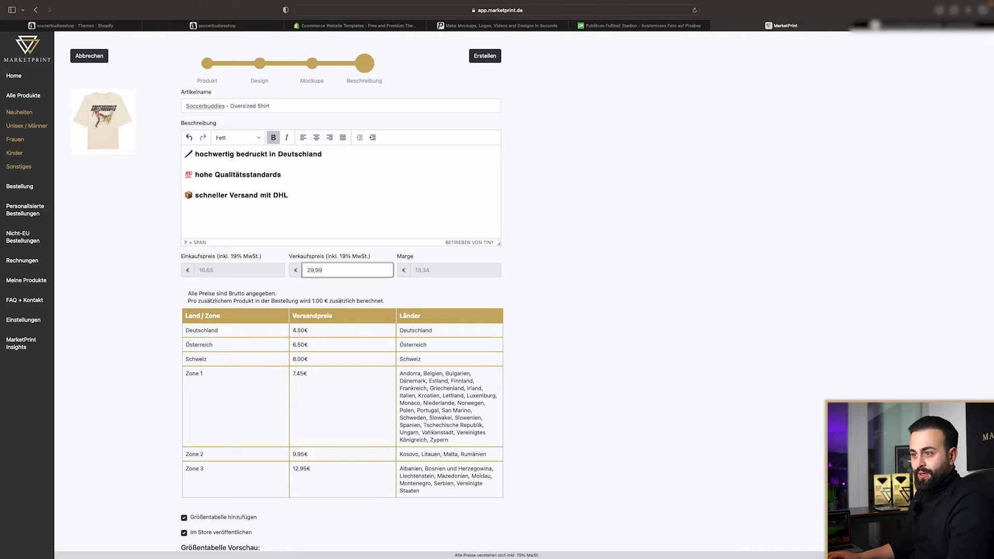
type("32,99")
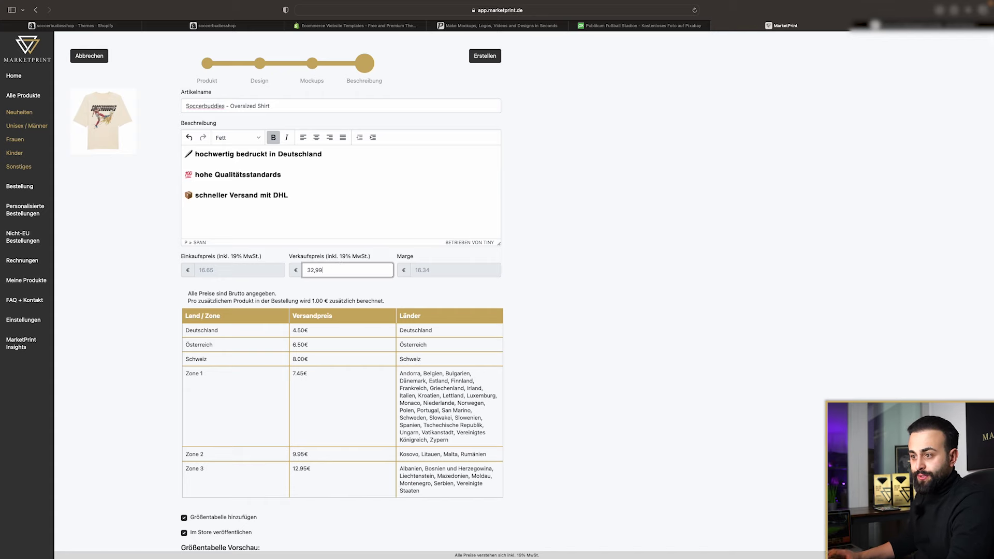
left_click(617, 318)
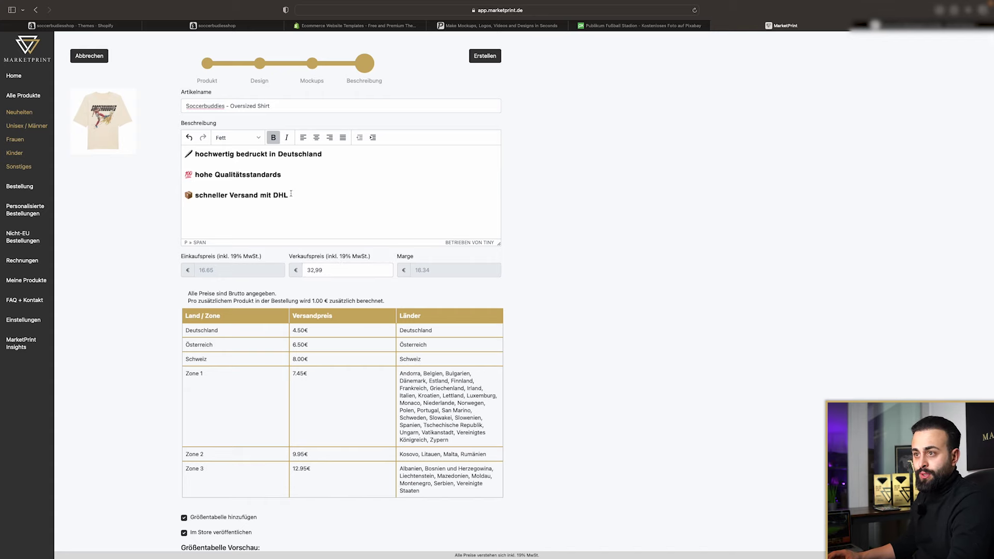
left_click(482, 57)
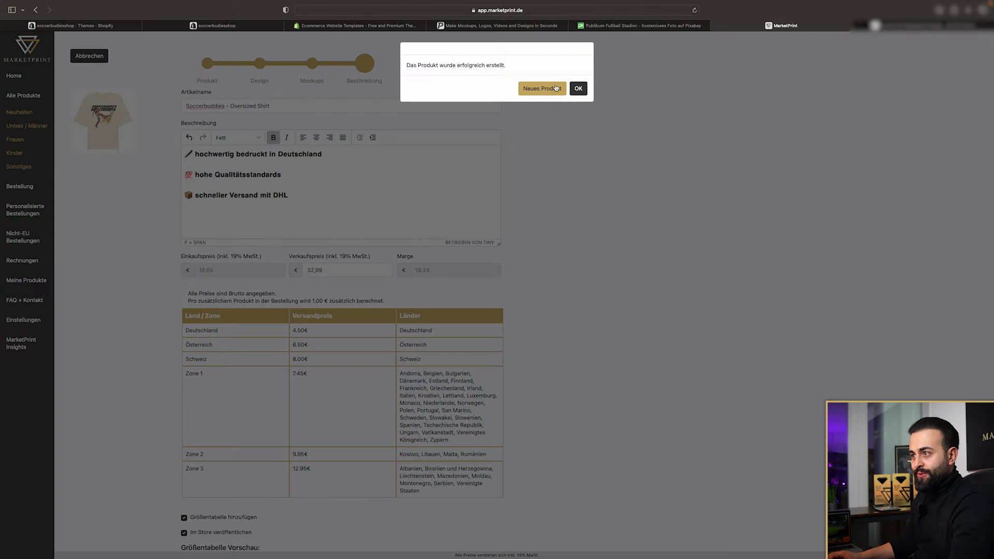
left_click(578, 88)
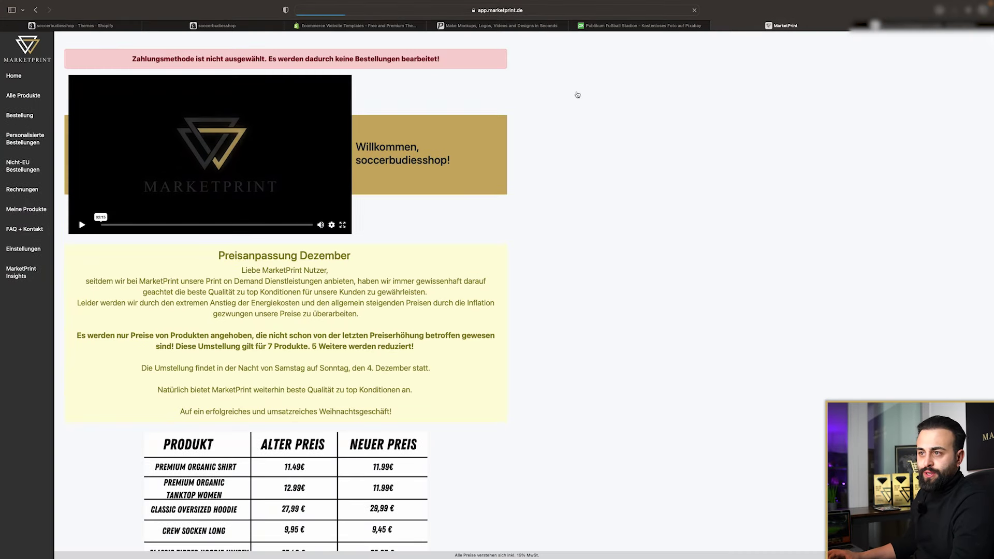
Switch to the Shopify admin, find the new oversized shirt among the products and try to preview it
left_click(78, 25)
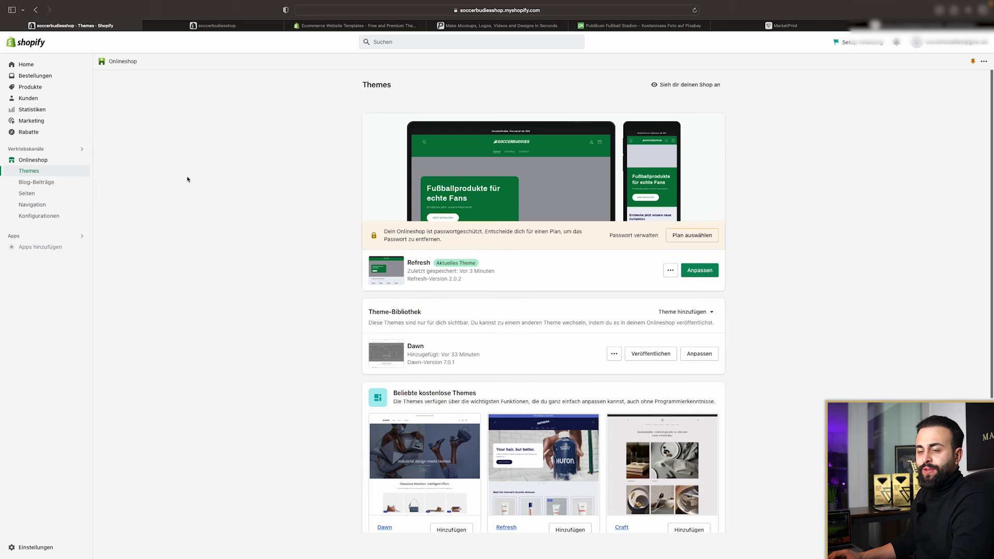
left_click(40, 87)
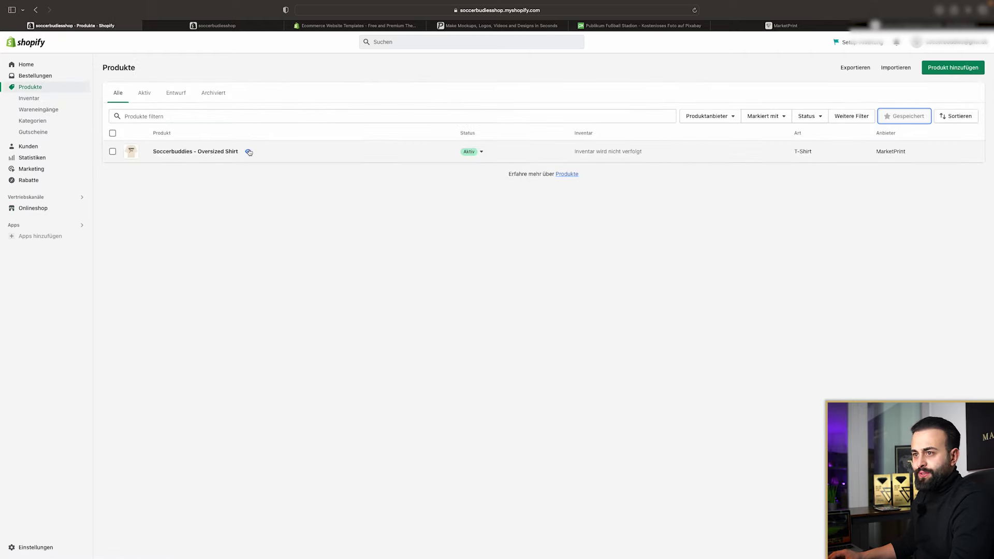
left_click(248, 152)
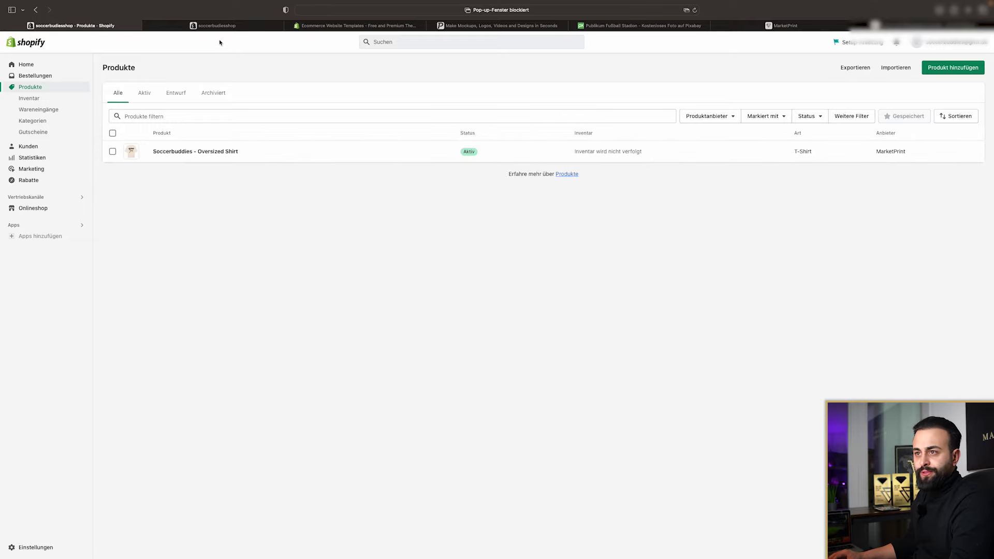
Open the oversized shirt from the storefront's catalog and look through its whole product page
left_click(350, 29)
left_click(247, 28)
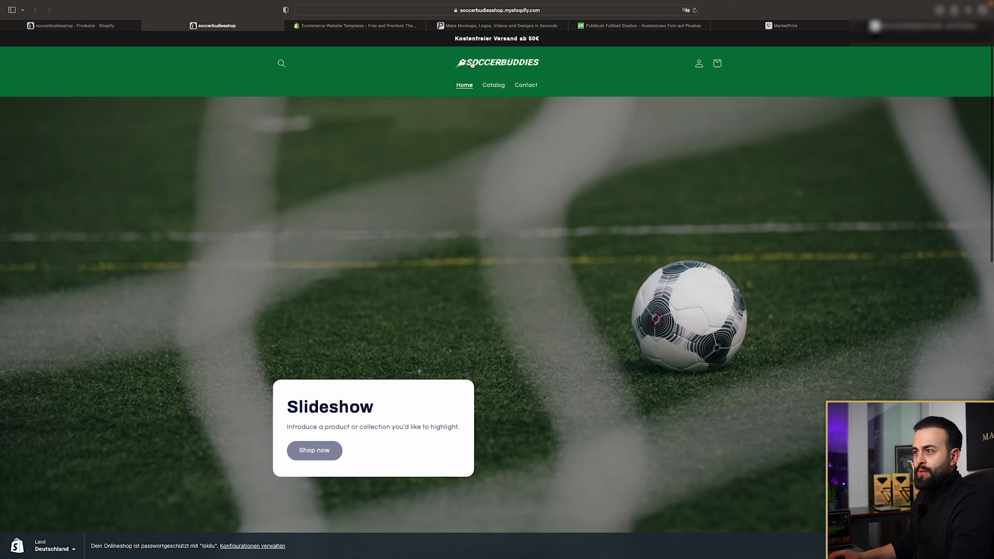
left_click(497, 84)
left_click(321, 399)
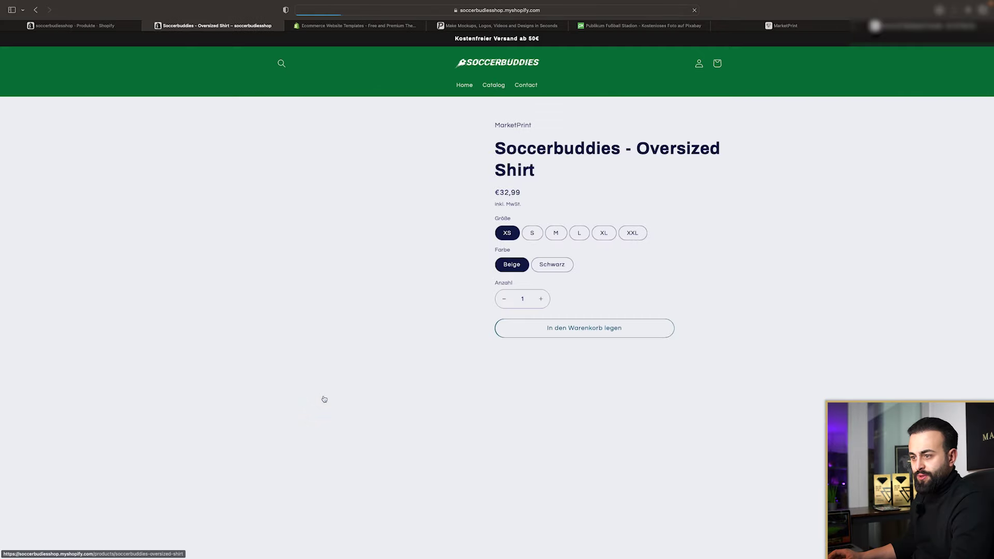
scroll(437, 226, "down", 15)
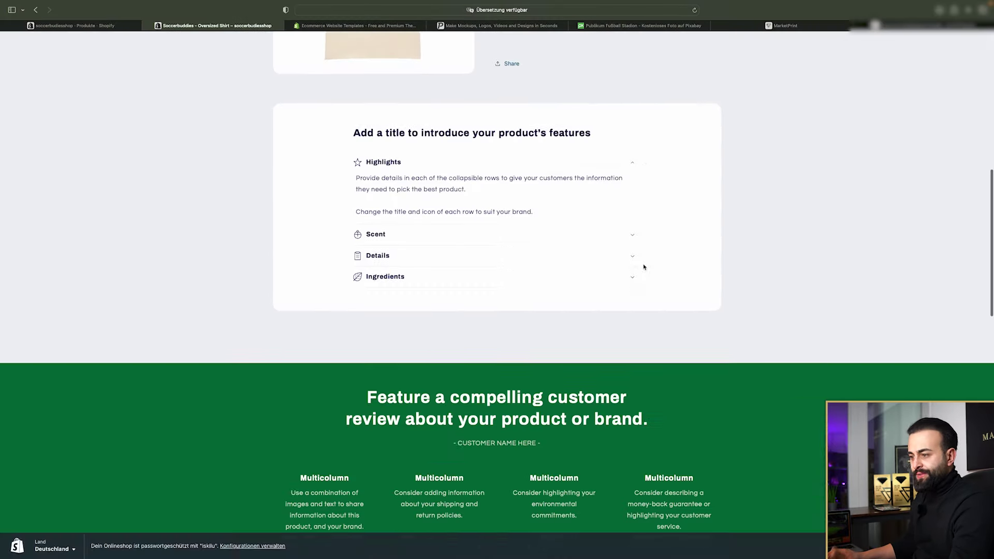
scroll(449, 220, "up", 15)
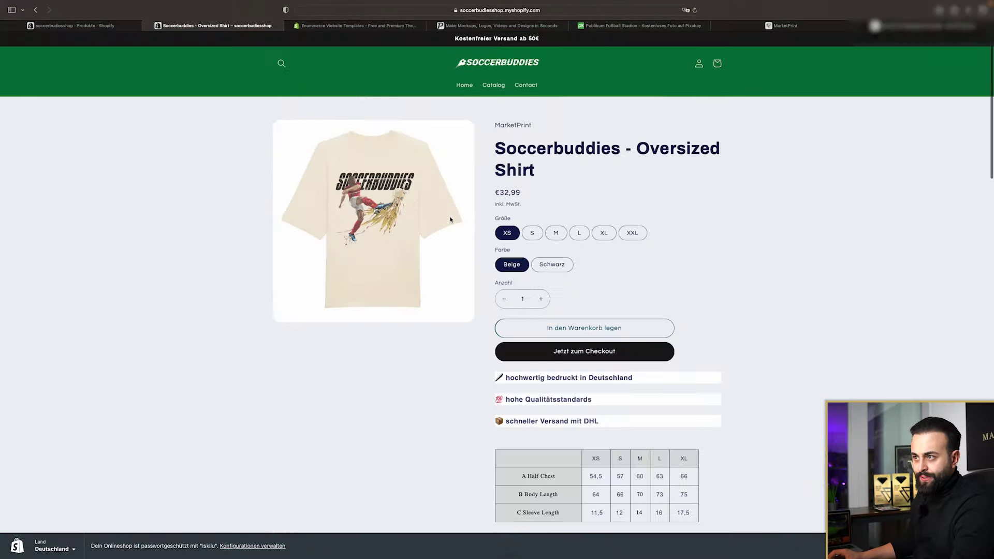
Open the Soccerbuddies - Oversized Shirt product in the Shopify admin, remove its Schwarz colour variants and save
left_click(79, 27)
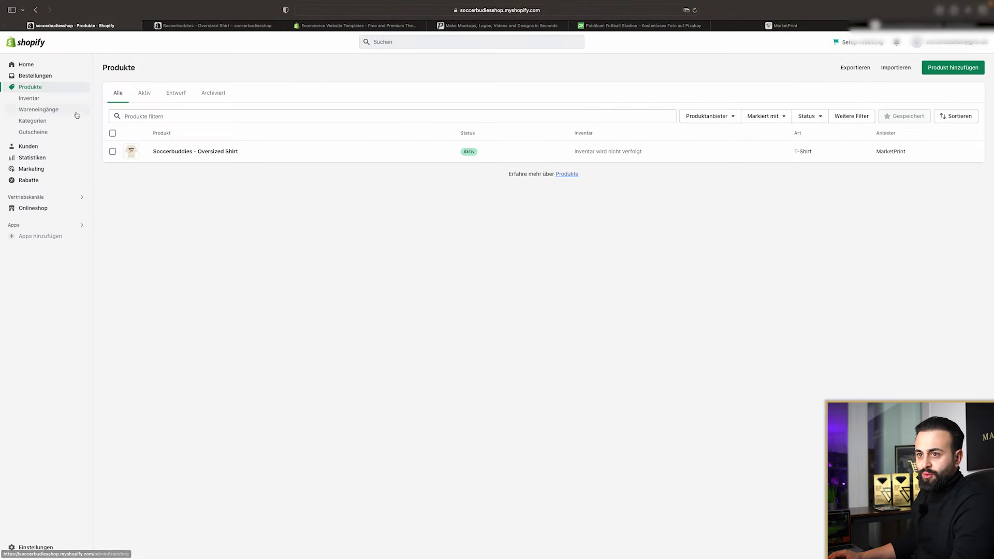
left_click(43, 210)
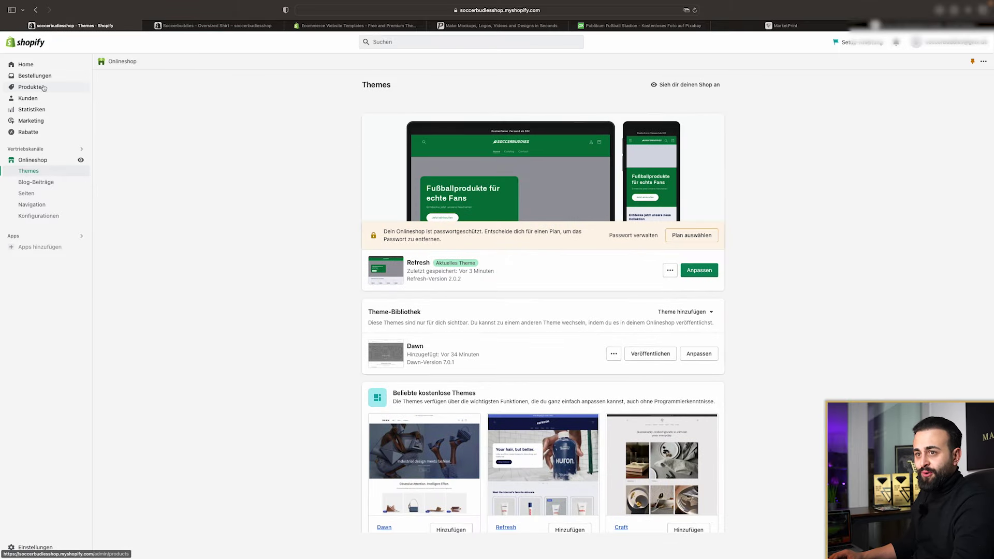
left_click(82, 87)
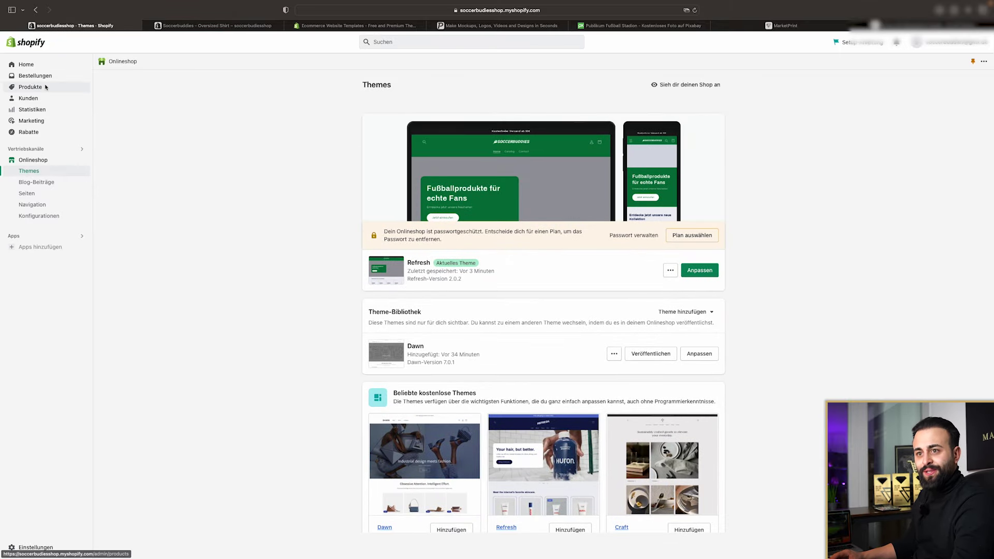
left_click(189, 152)
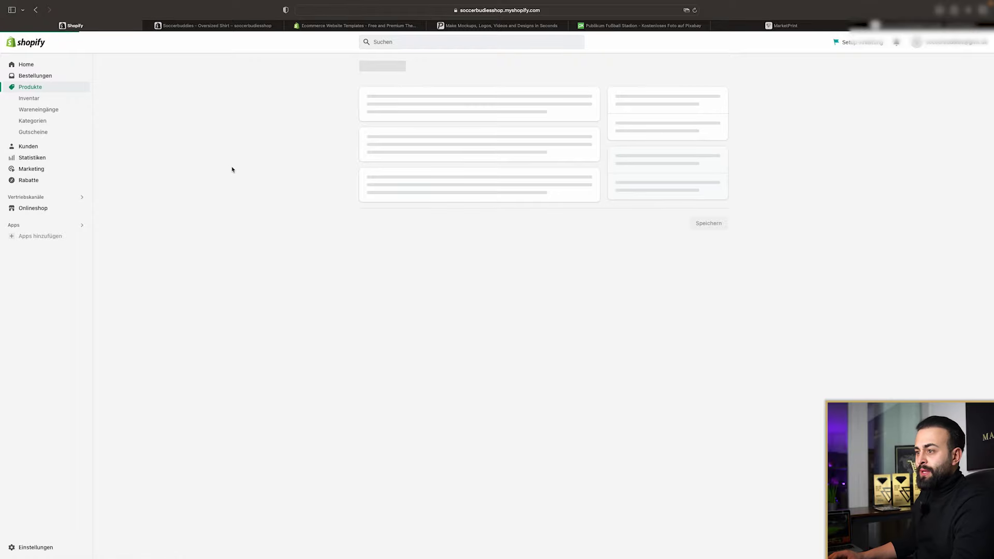
scroll(454, 258, "down", 5)
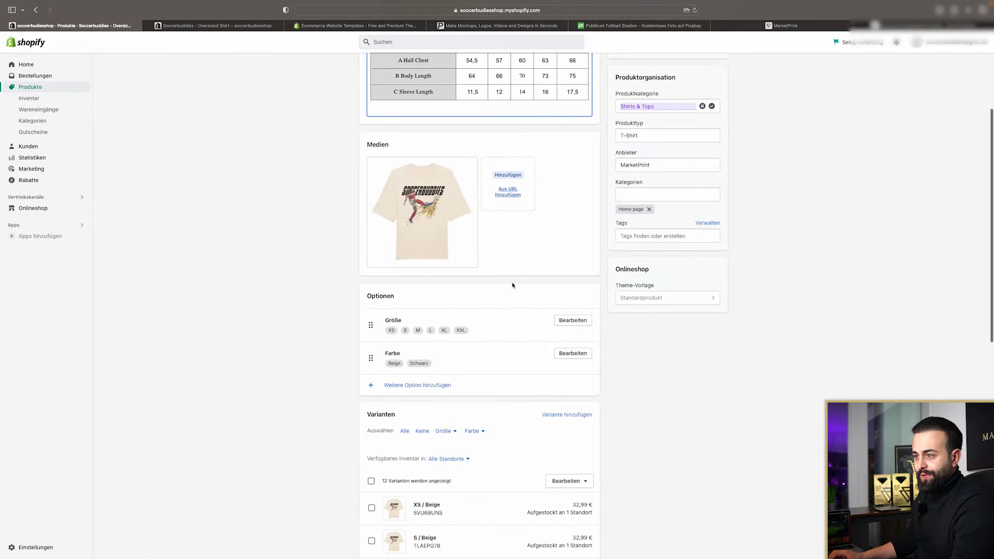
scroll(461, 192, "down", 5)
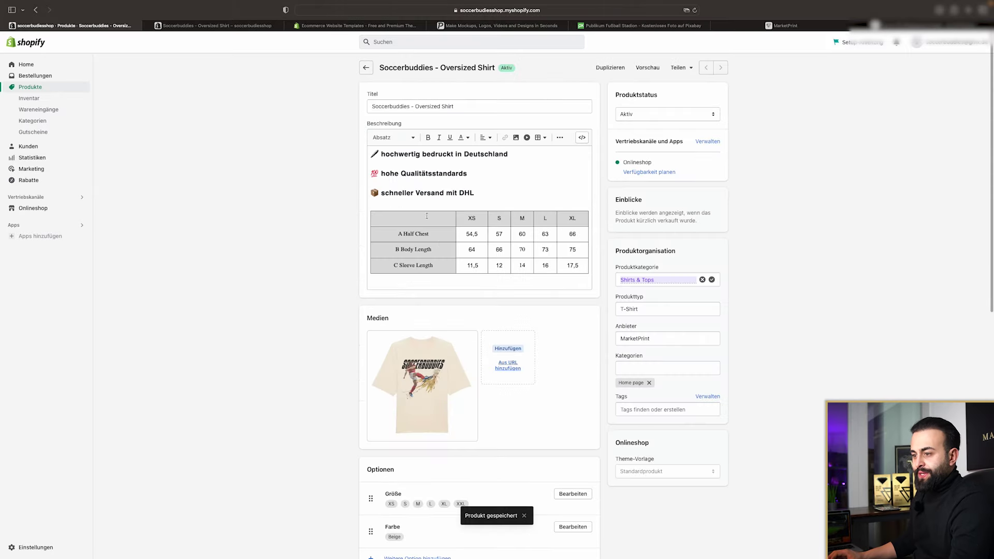
Review the saved shirt's media, options, variants and description in the Shopify admin
scroll(433, 259, "down", 8)
scroll(434, 155, "up", 4)
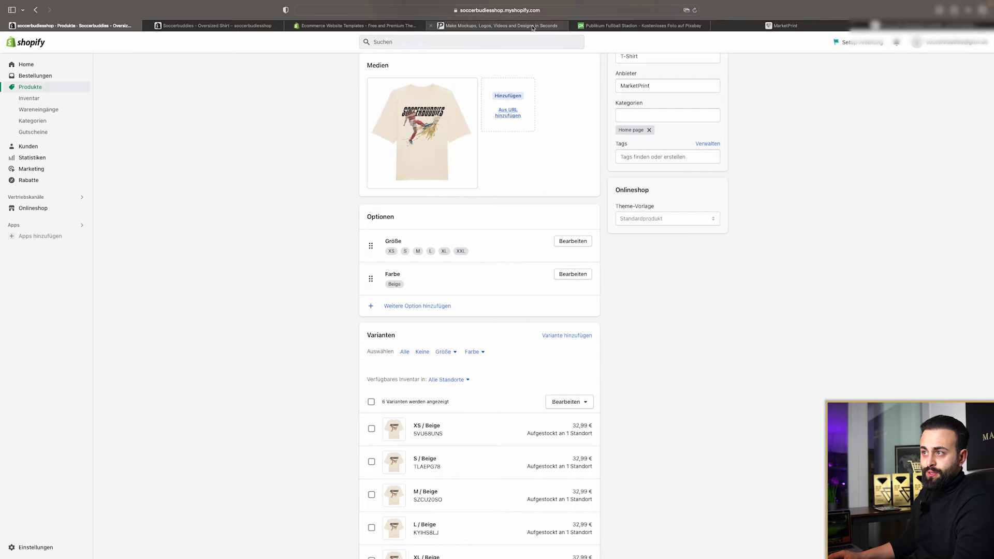
left_click(497, 25)
left_click(110, 29)
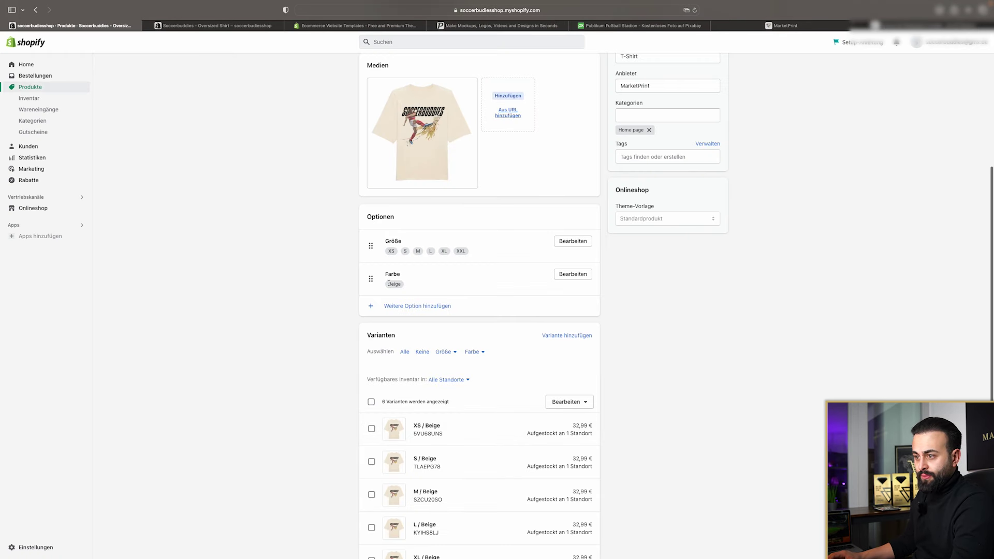
scroll(417, 324, "down", 1)
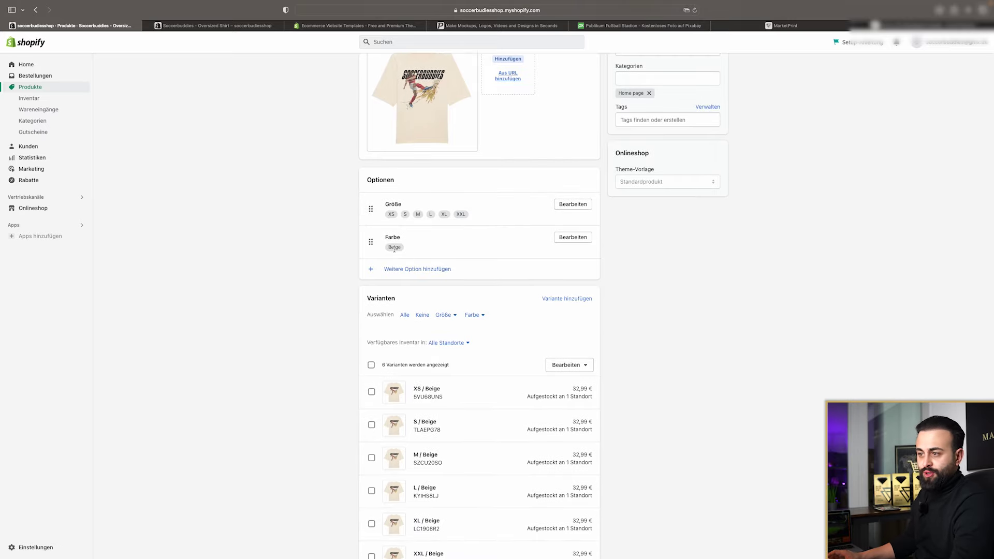
scroll(460, 248, "up", 5)
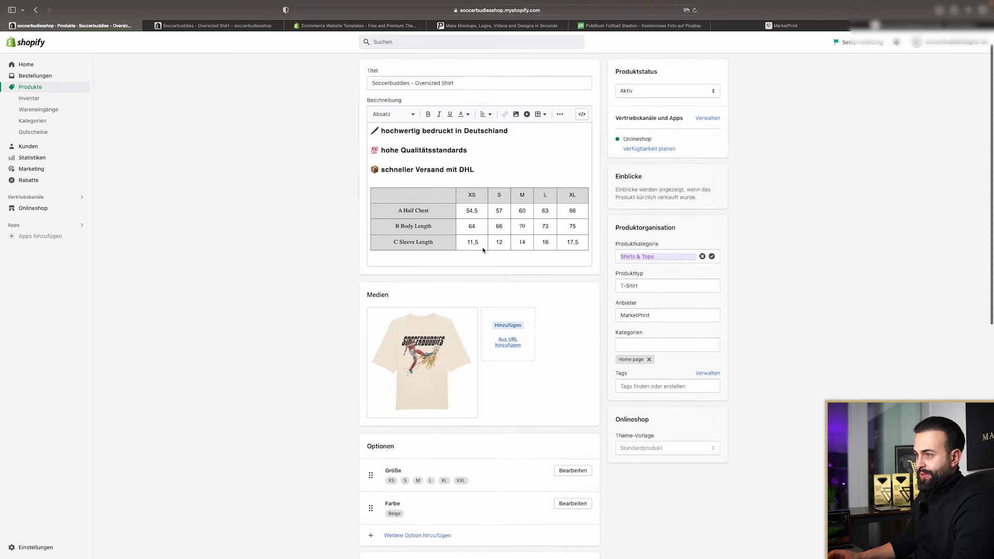
Try a new meta description beginning "Dieses oversized Shirt..." in the shirt's search engine listing, then restore the original text
scroll(483, 249, "down", 10)
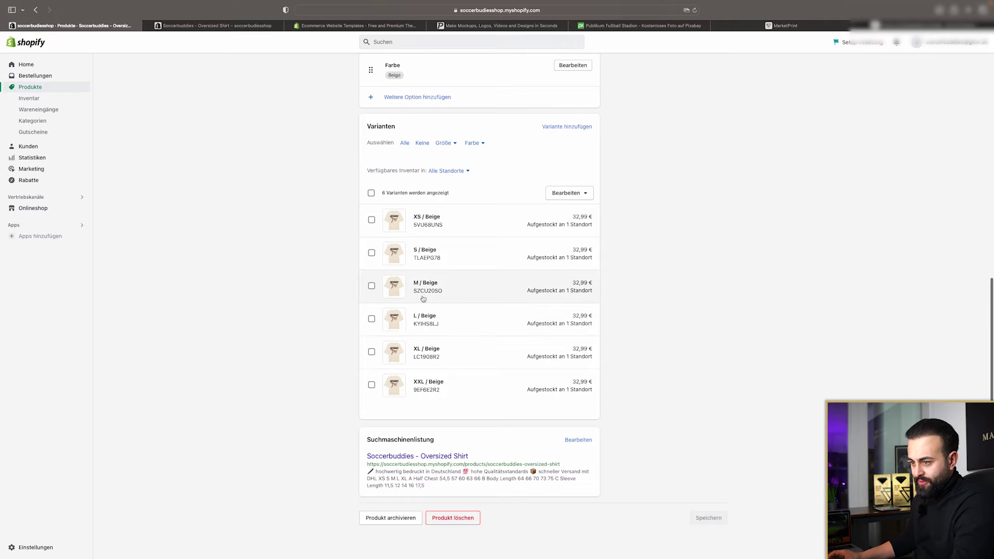
left_click(578, 440)
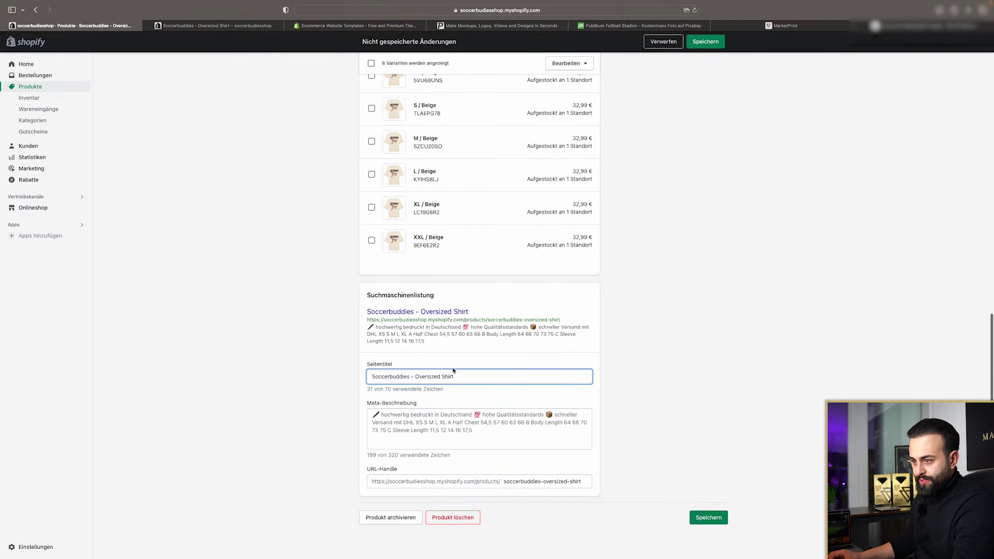
left_click(419, 422)
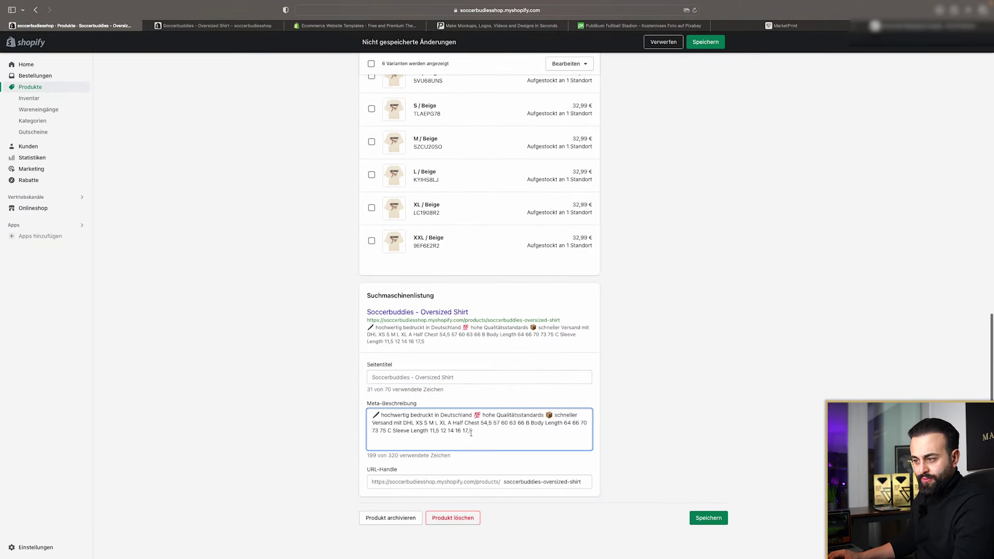
left_click_drag(477, 434, 351, 410)
type("Dieses o")
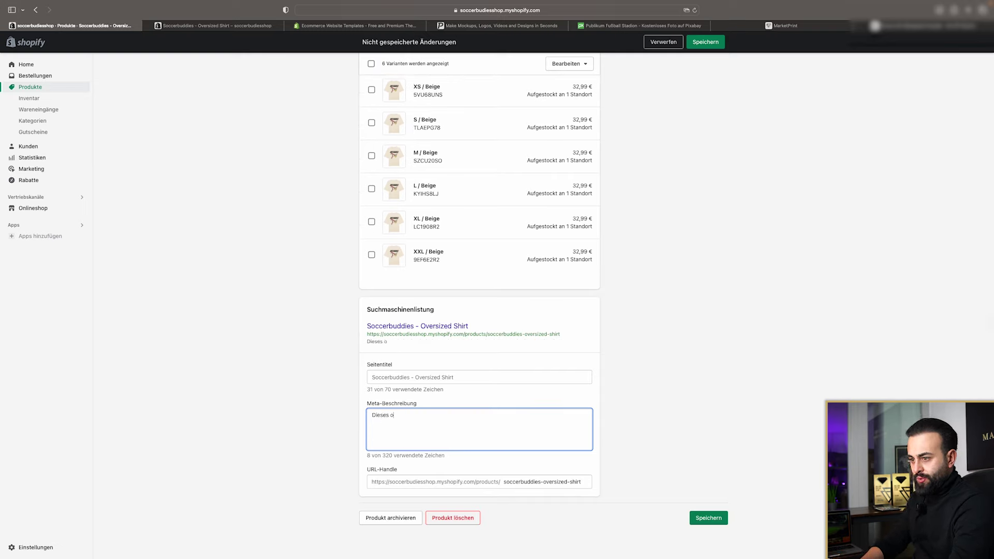
type("versized Sgh")
key("BackSpace")
key("BackSpace")
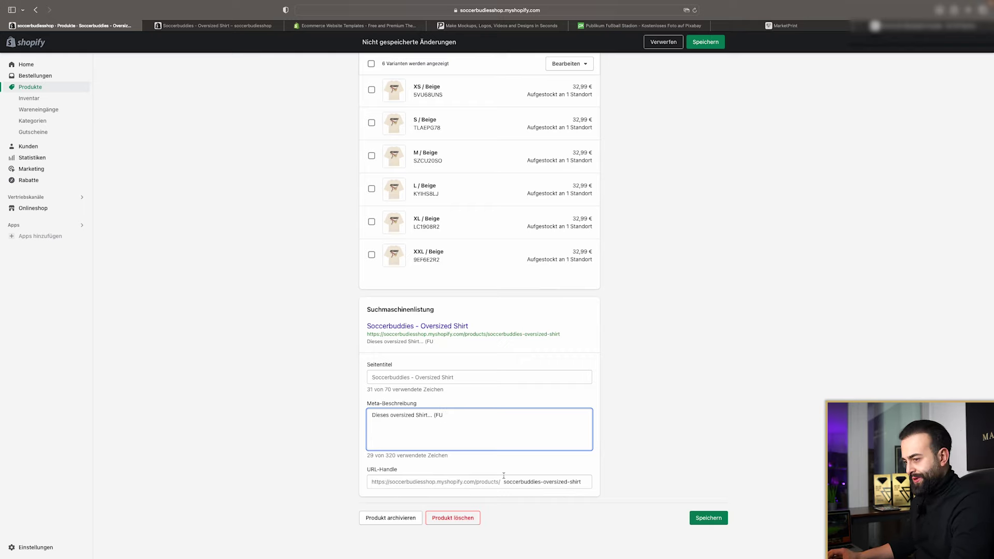
key("super+a")
key("super+v")
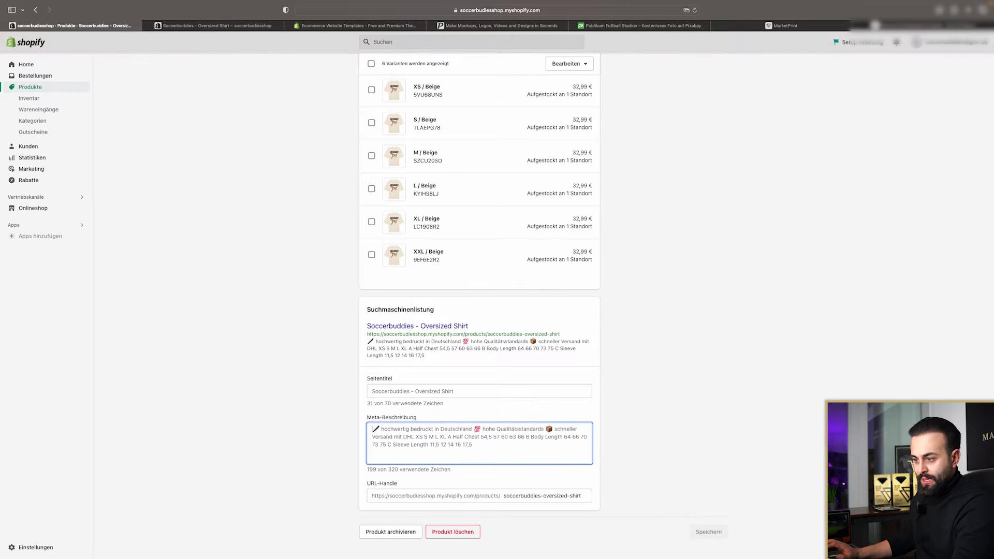
Select all variants of the shirt and try a price of 34,99 € for XS / Beige, then close the price editor without applying it
scroll(649, 388, "up", 15)
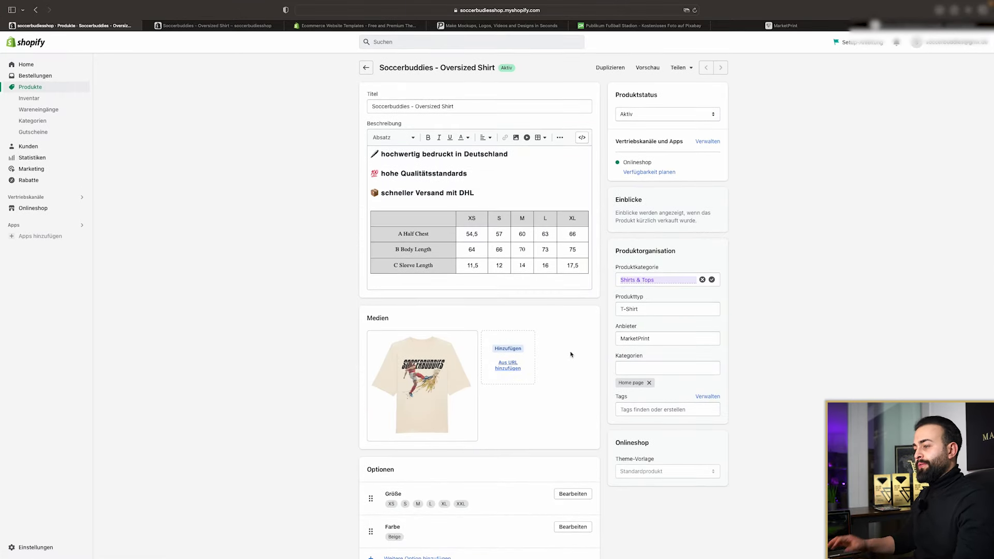
scroll(576, 351, "down", 15)
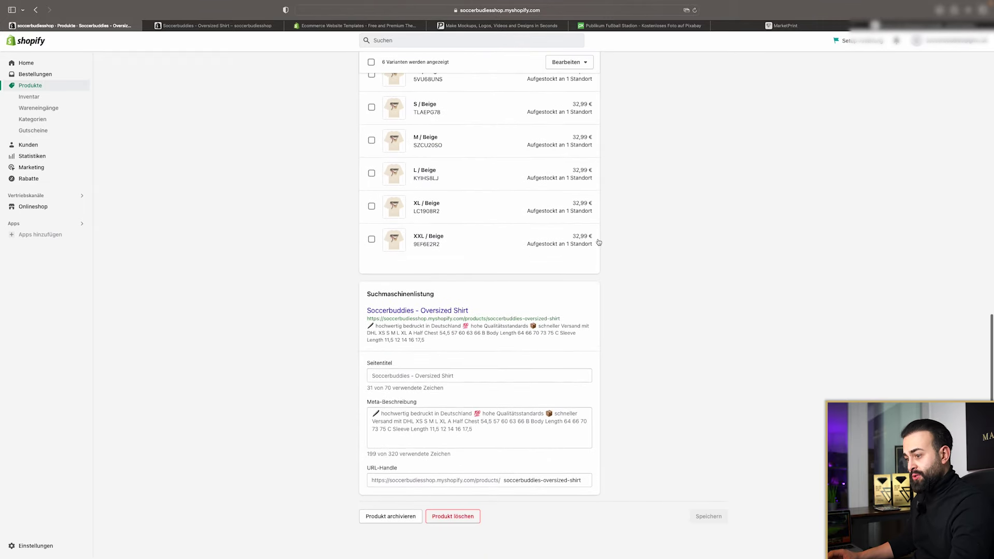
scroll(595, 243, "up", 15)
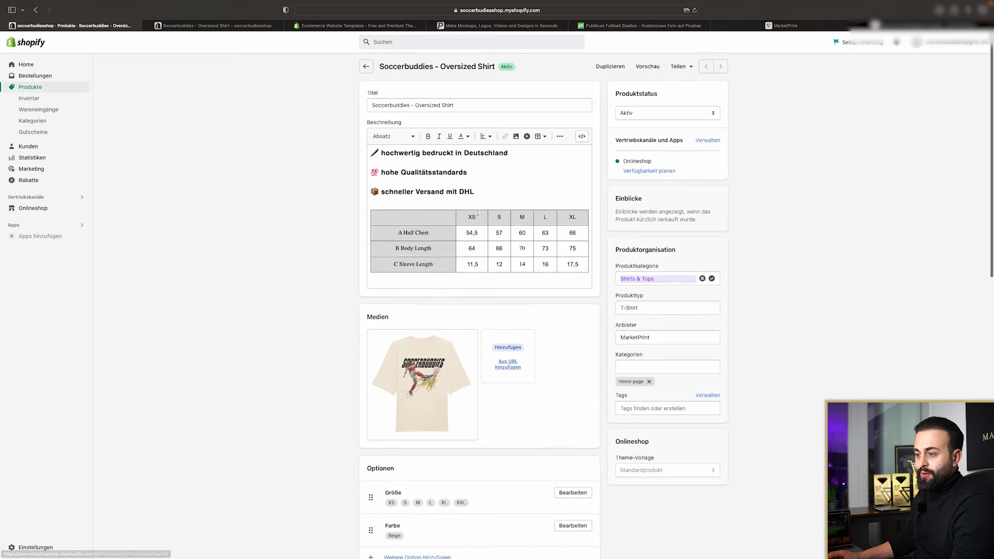
scroll(502, 313, "down", 5)
scroll(502, 313, "down", 2)
left_click(371, 307)
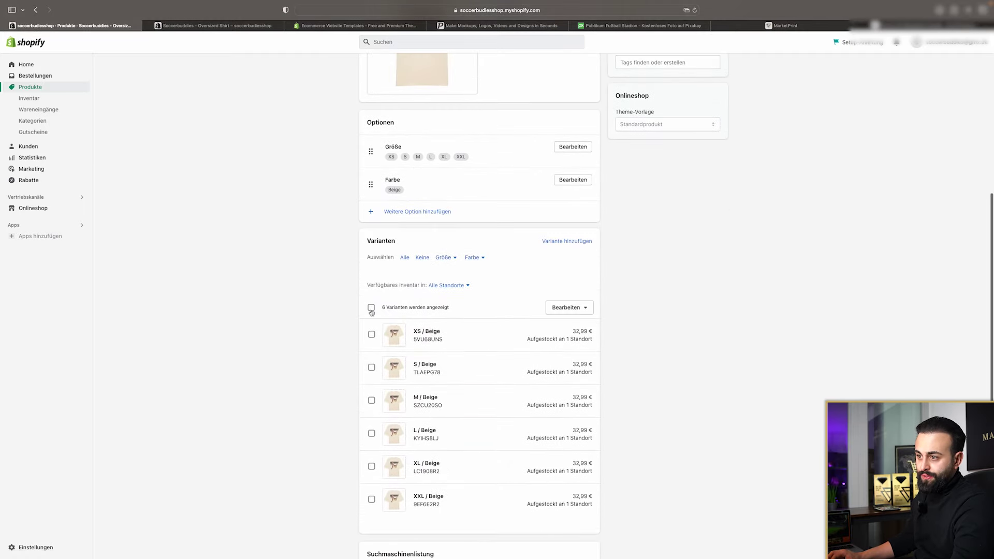
left_click(509, 534)
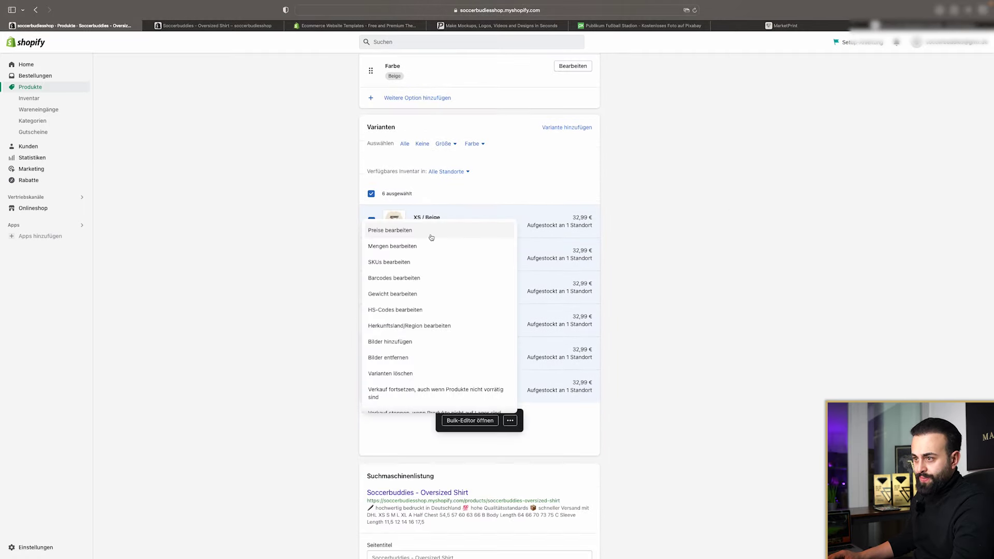
left_click(429, 233)
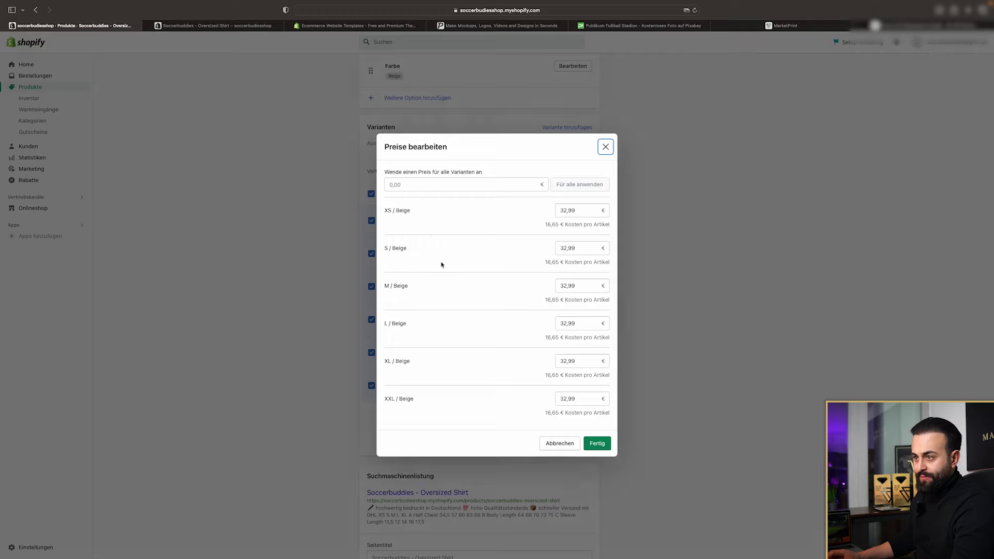
double_click(578, 209)
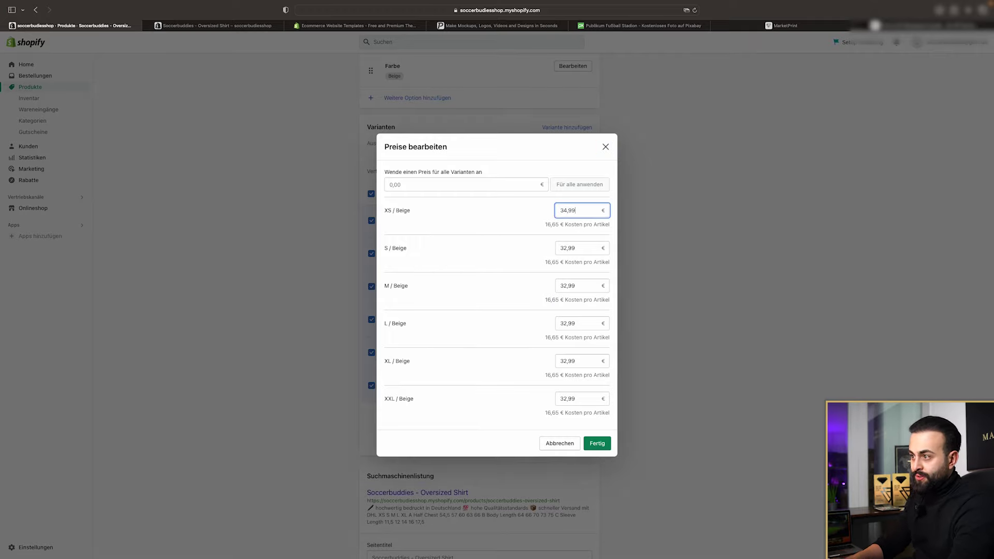
double_click(593, 247)
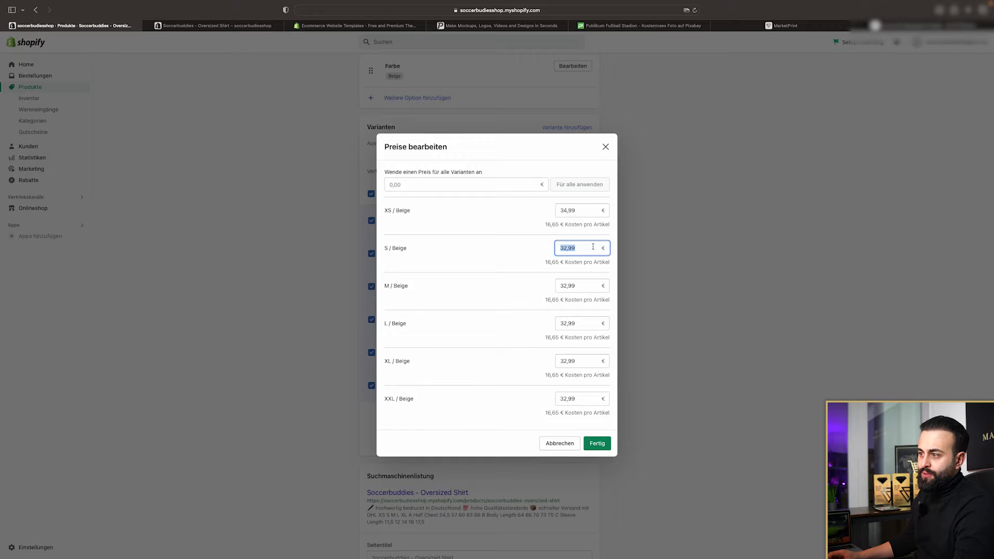
left_click(605, 147)
Look through the bulk editing actions offered for the selected shirt variants and close the list
left_click(509, 420)
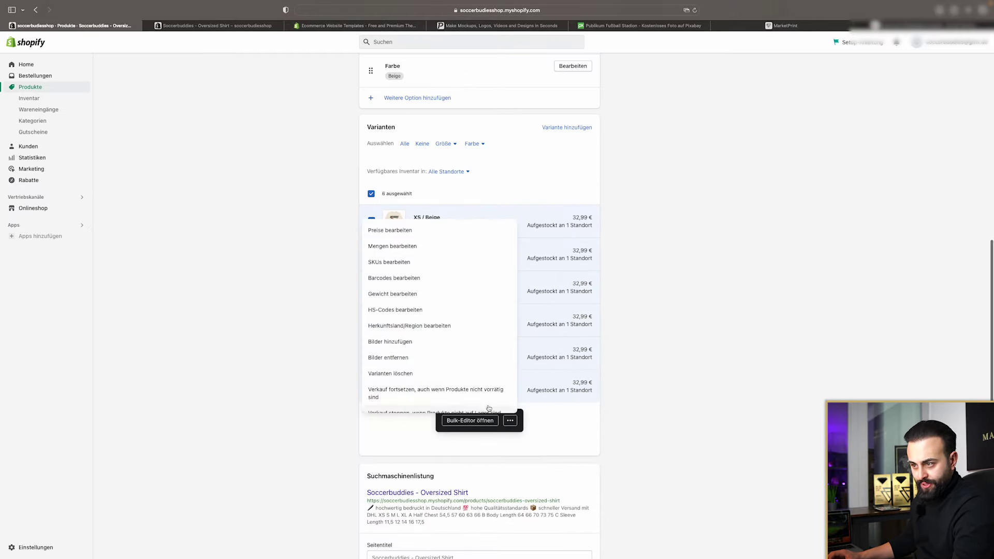
scroll(422, 346, "down", 3)
scroll(430, 318, "up", 3)
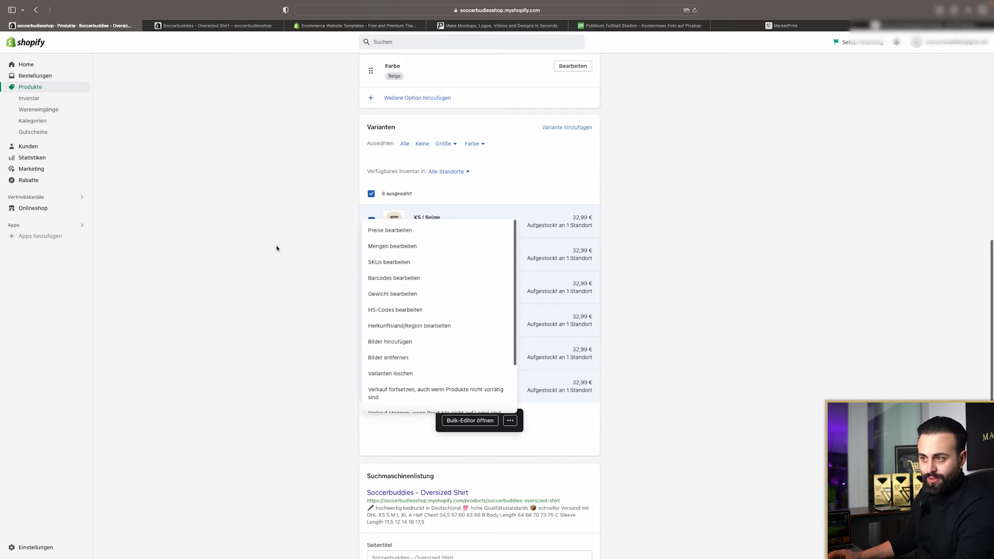
left_click(299, 248)
Open the Refresh theme for customization and select the "Entdecke jetzt unsere neue Kollektion" section on the home page
left_click(68, 209)
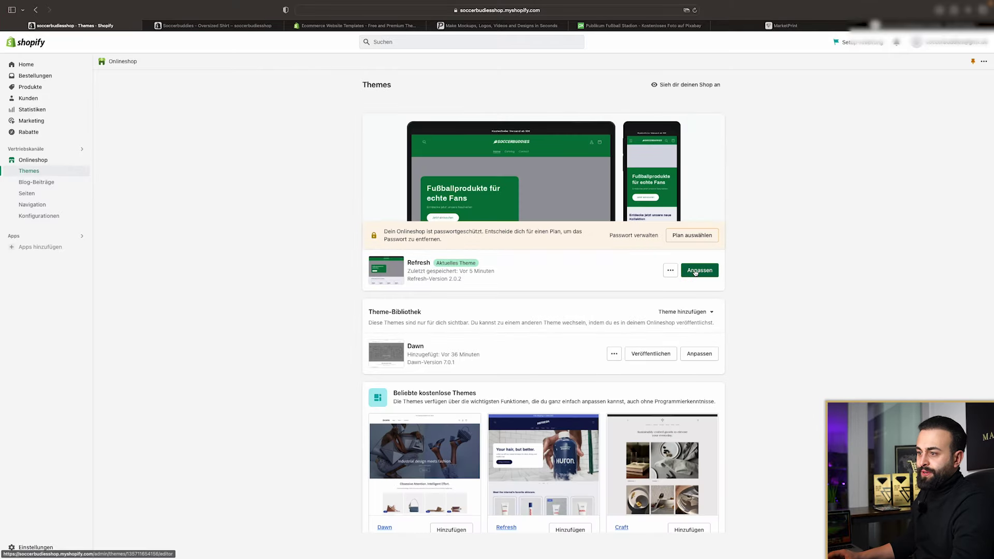
left_click(697, 271)
scroll(588, 247, "down", 8)
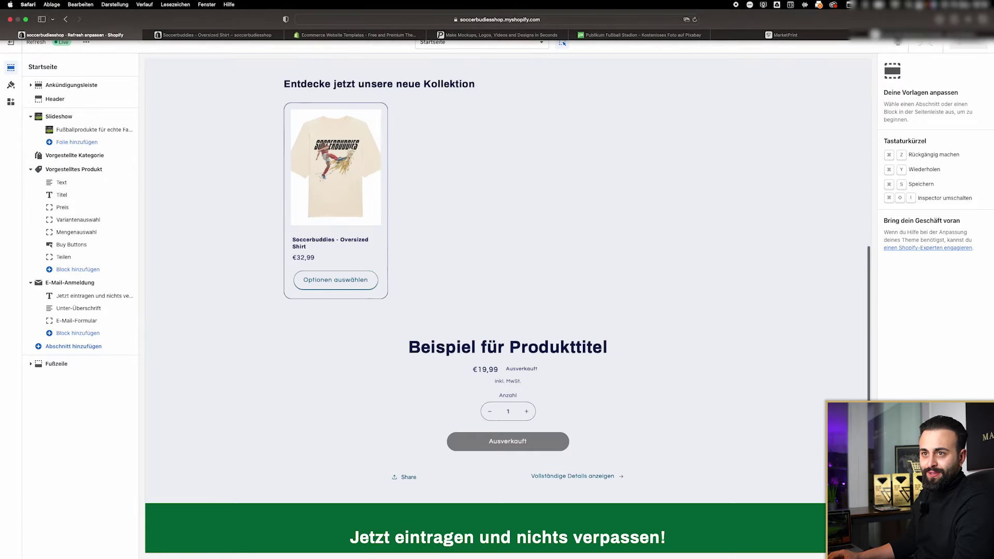
left_click(238, 241)
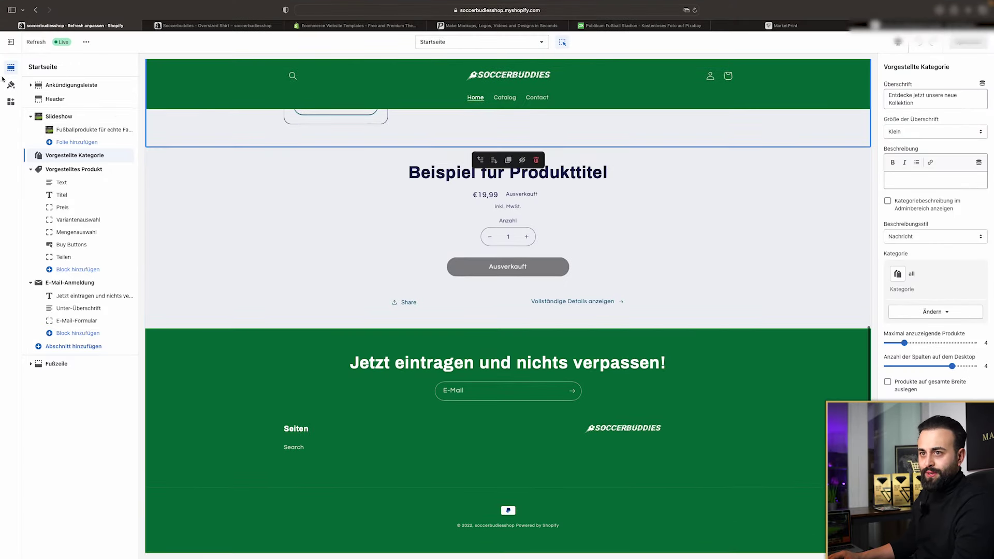
Set the theme's Hintergrund 1 colour to white (#FFFFFF) in the theme settings
left_click(11, 84)
left_click(57, 86)
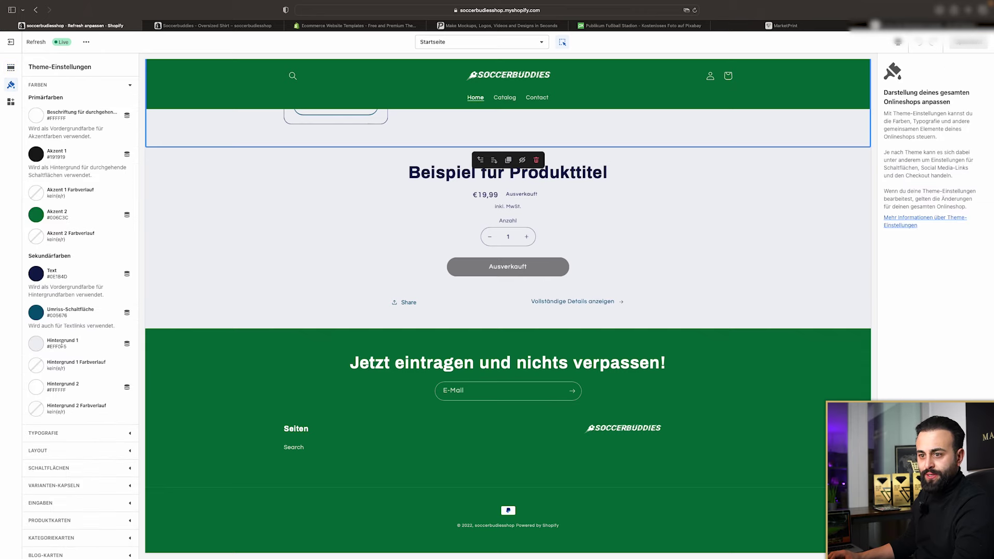
left_click(36, 344)
left_click_drag(52, 232, 11, 204)
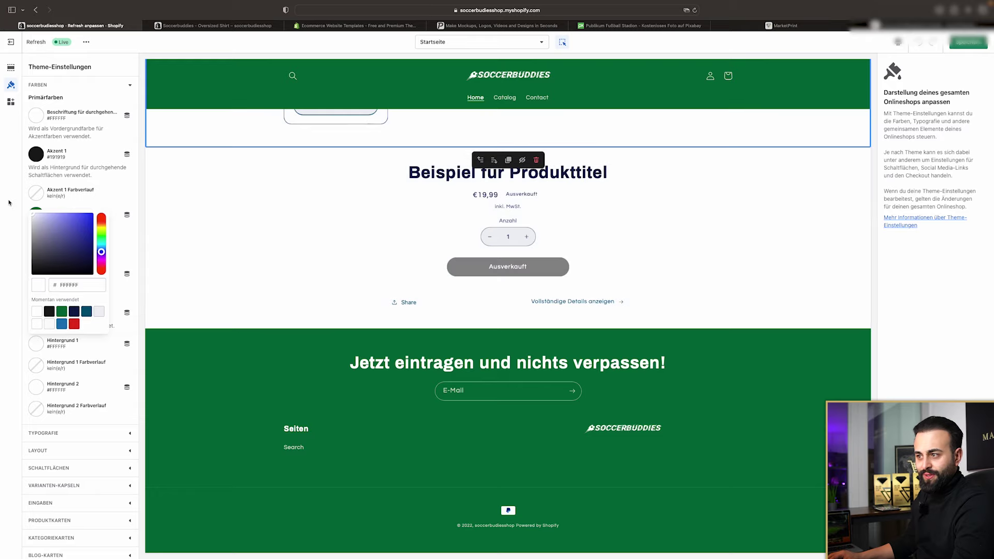
left_click(207, 215)
Set the maximum number of products shown in the home page's Vorgestellte Kategorie section to 6
left_click(228, 220)
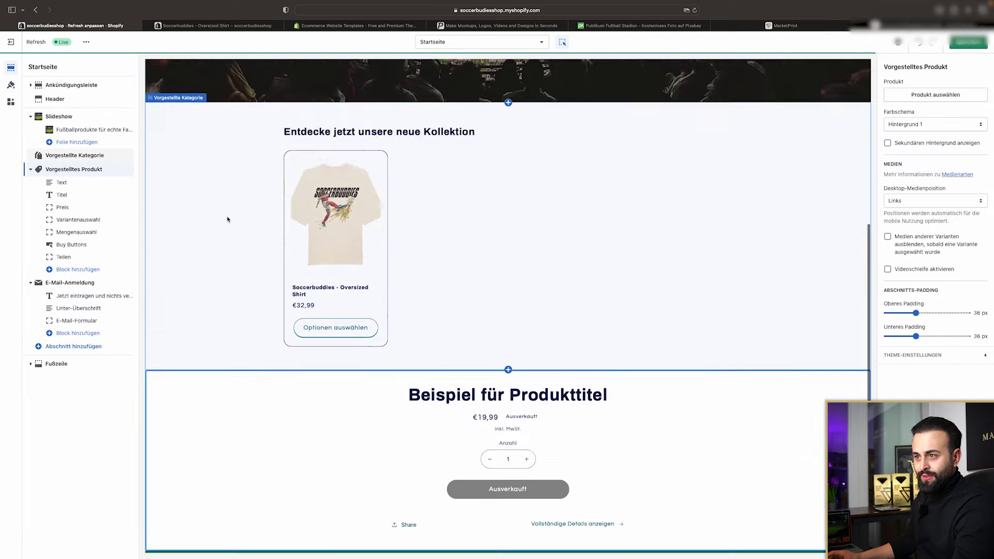
scroll(548, 292, "up", 3)
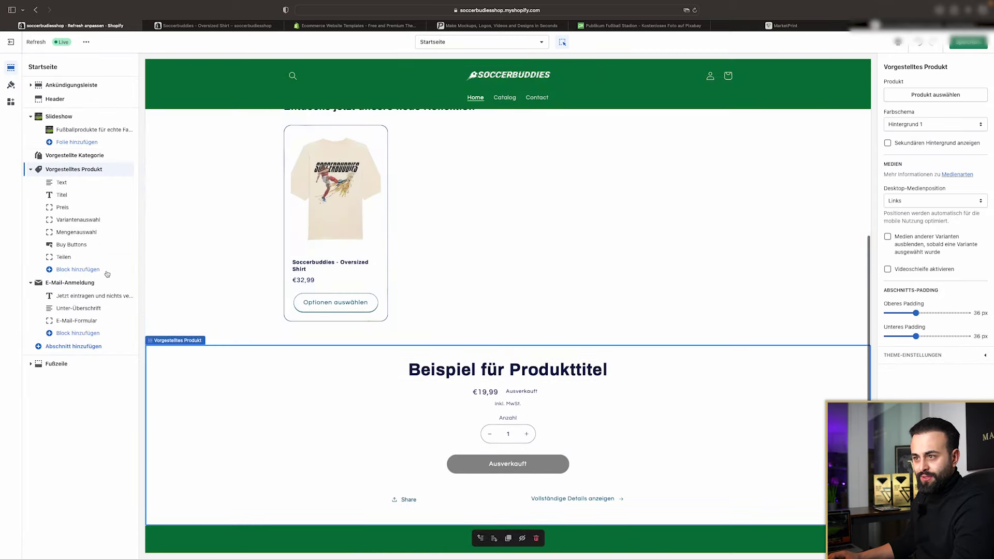
left_click(75, 155)
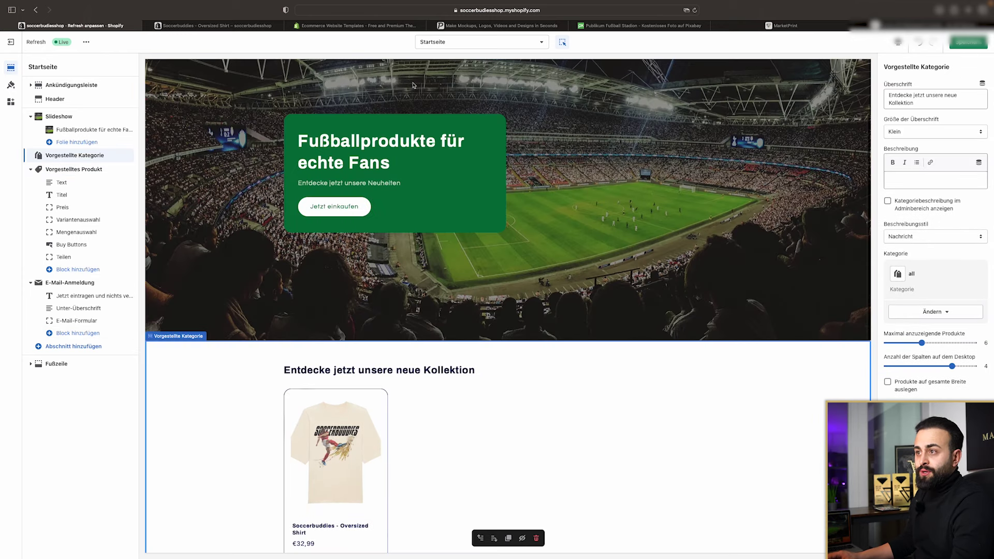
Switch the theme editor to the Standardprodukt template and look through the sections of the shirt's product page
left_click(452, 43)
left_click(449, 100)
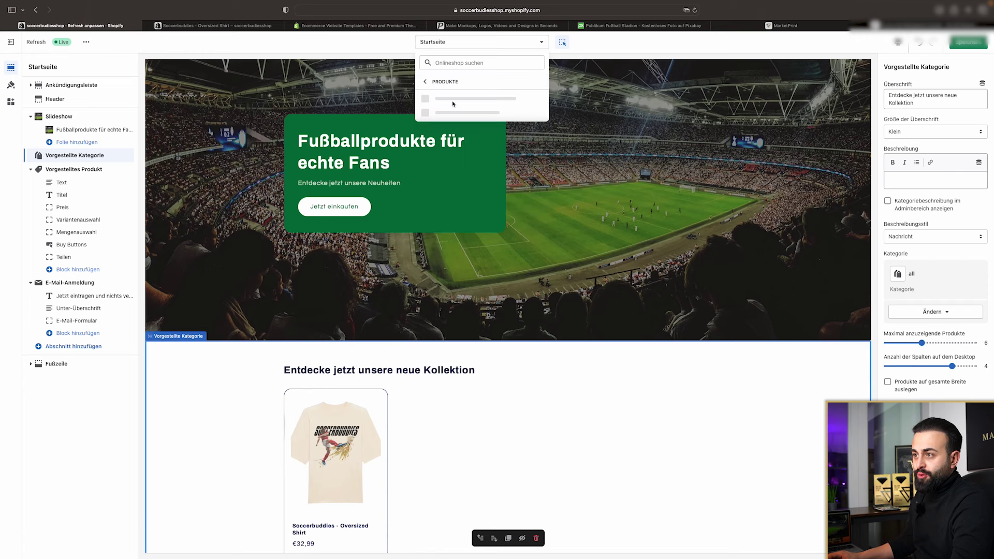
left_click(450, 123)
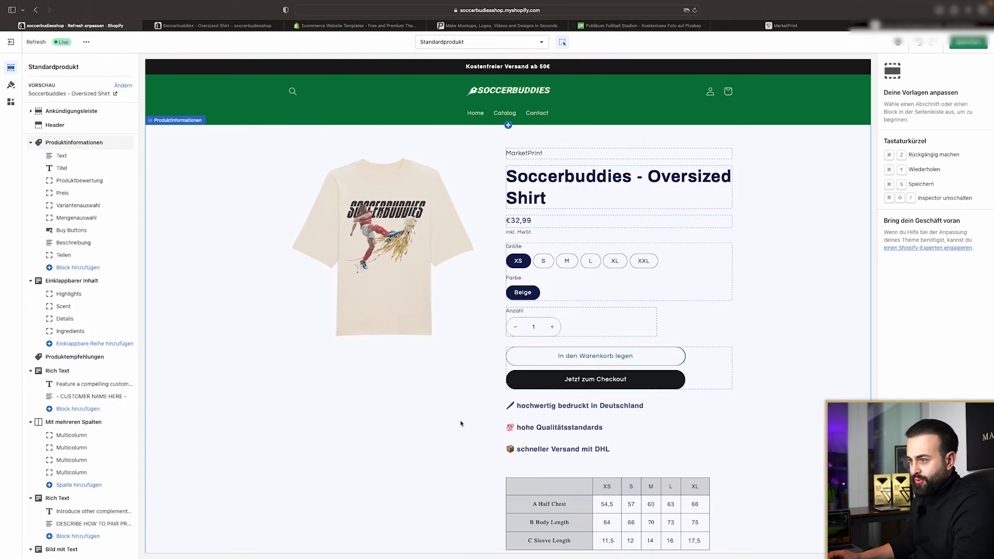
scroll(760, 315, "down", 12)
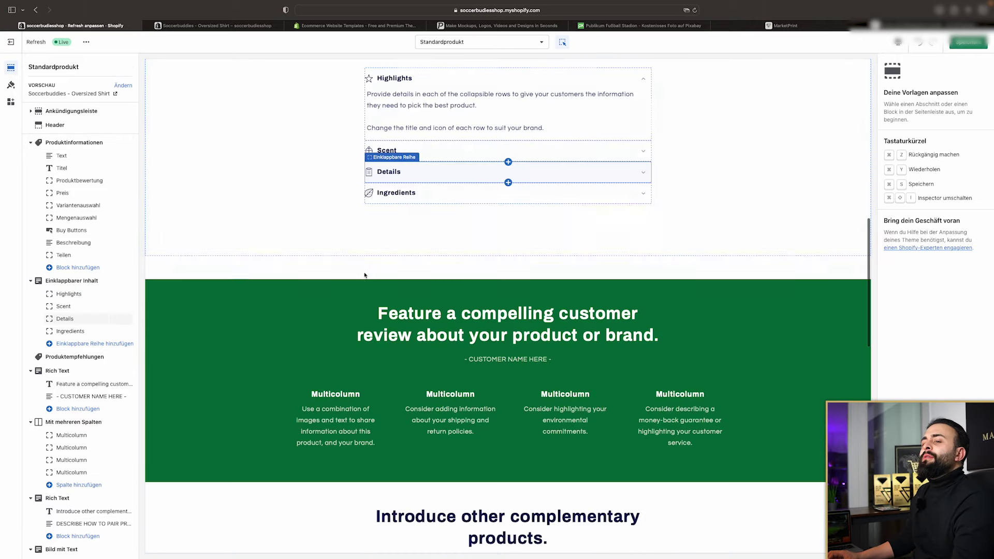
scroll(309, 222, "up", 12)
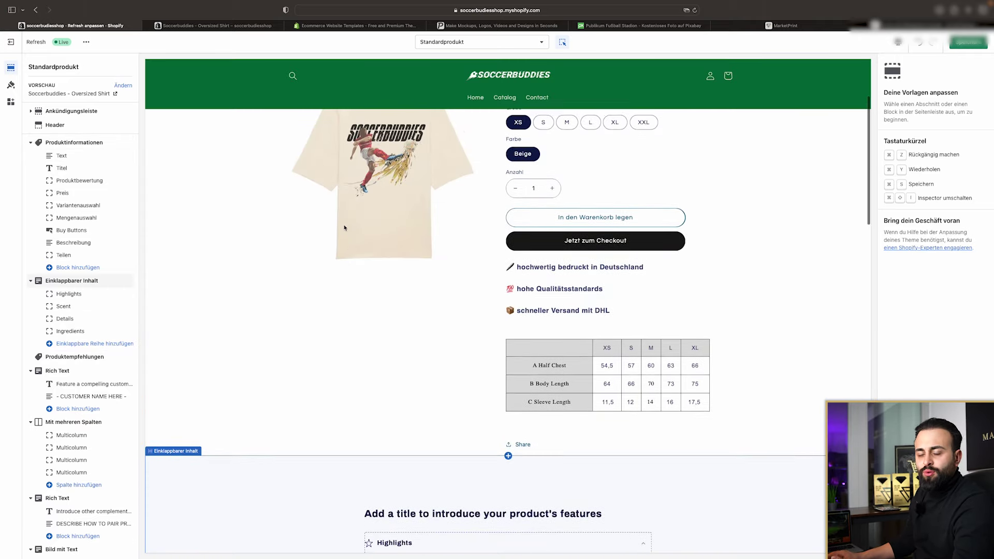
scroll(436, 329, "down", 10)
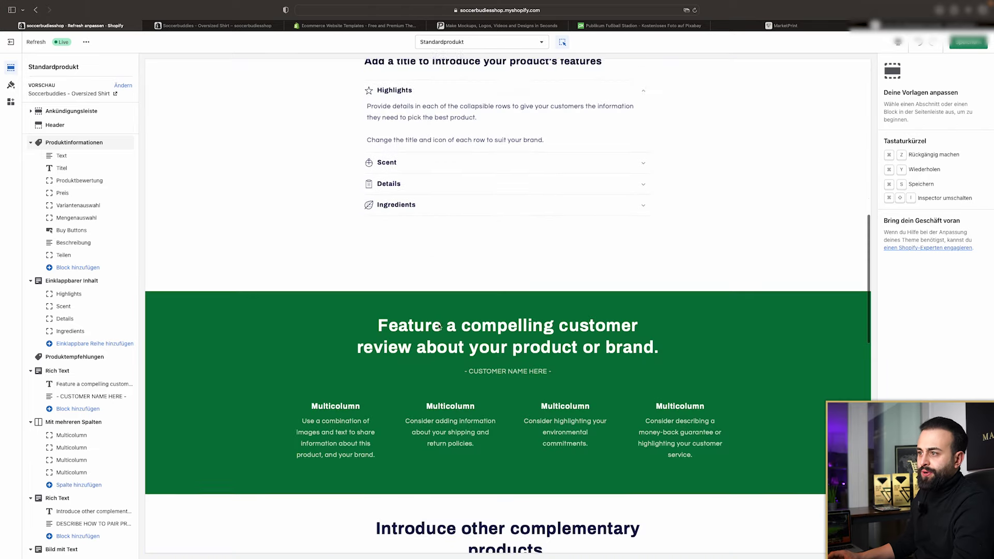
Remove the Einklappbarer Inhalt section and the customer review Rich Text section from the product template
scroll(377, 255, "up", 5)
left_click(321, 285)
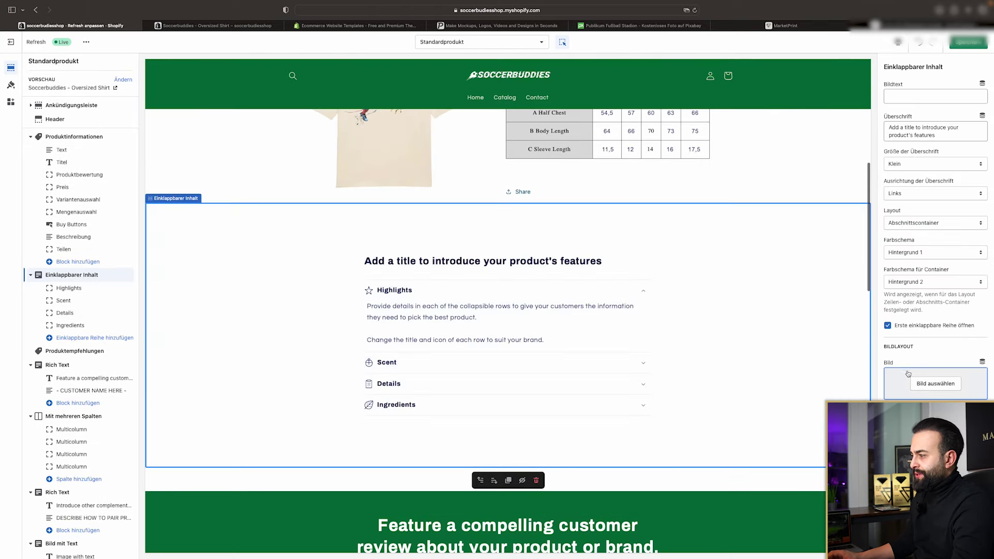
scroll(932, 233, "down", 2)
left_click(931, 538)
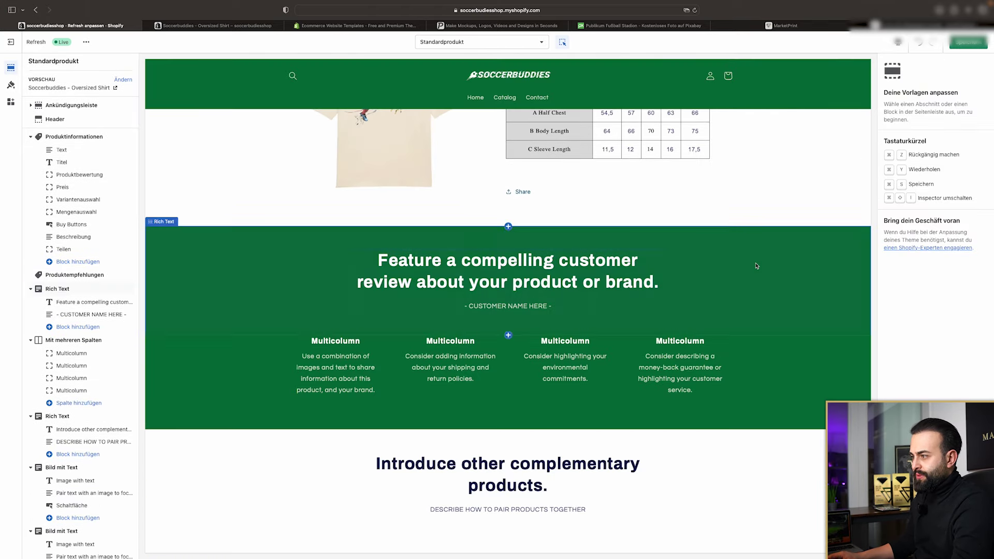
left_click(766, 282)
left_click(931, 538)
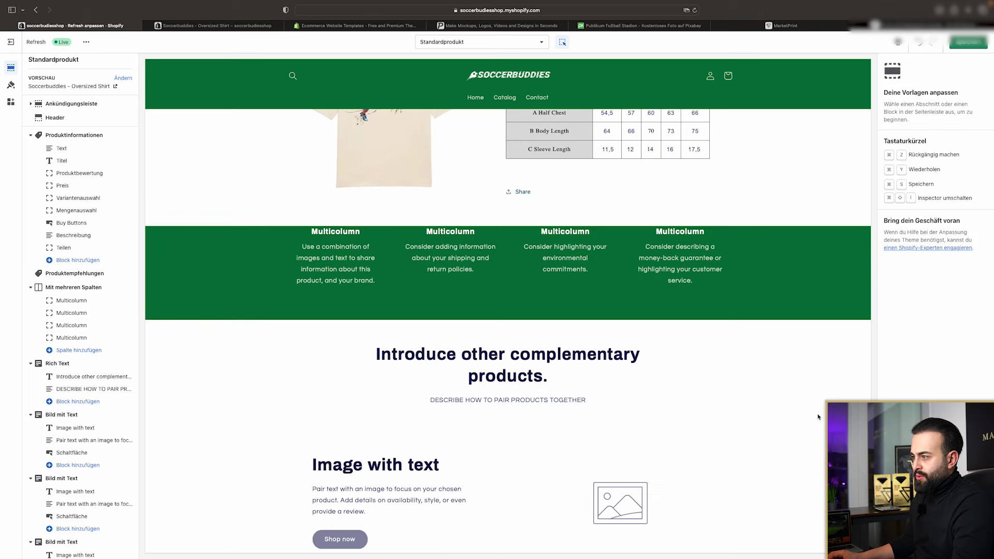
Remove the multicolumn section and the "Introduce other complementary products." Rich Text section from the product template
left_click(810, 290)
key("Delete")
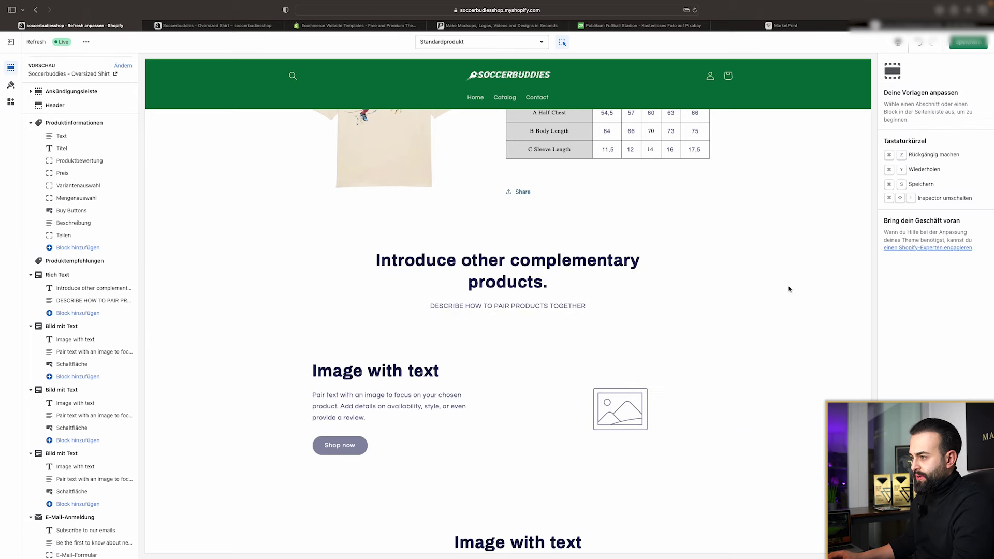
left_click(794, 274)
key("Delete")
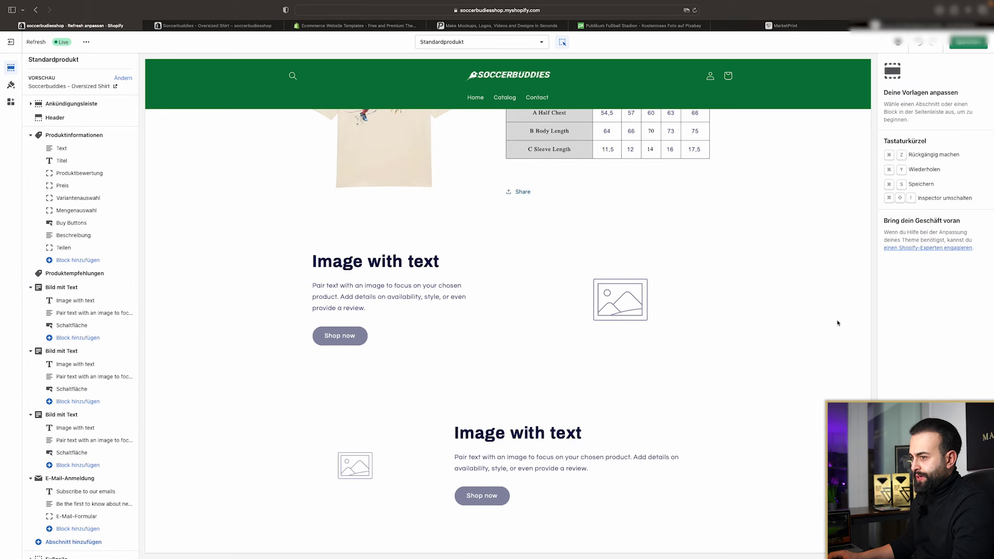
Remove two of the three Bild mit Text sections from the product template
left_click(838, 324)
key("Delete")
left_click(828, 321)
key("Delete")
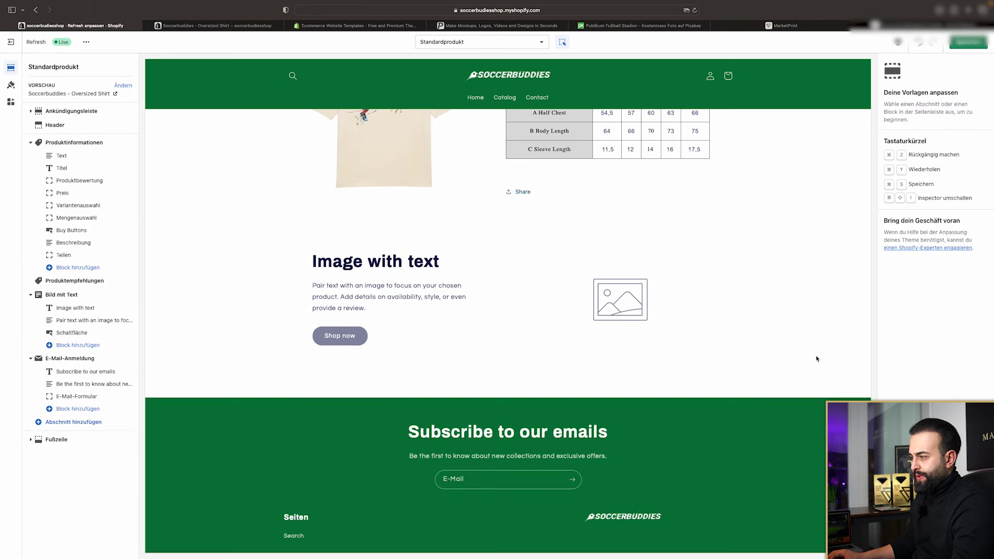
Remove the remaining Bild mit Text section and set the Produktempfehlungen heading to "Das könnte dir auch gefallen"
left_click(817, 360)
key("Delete")
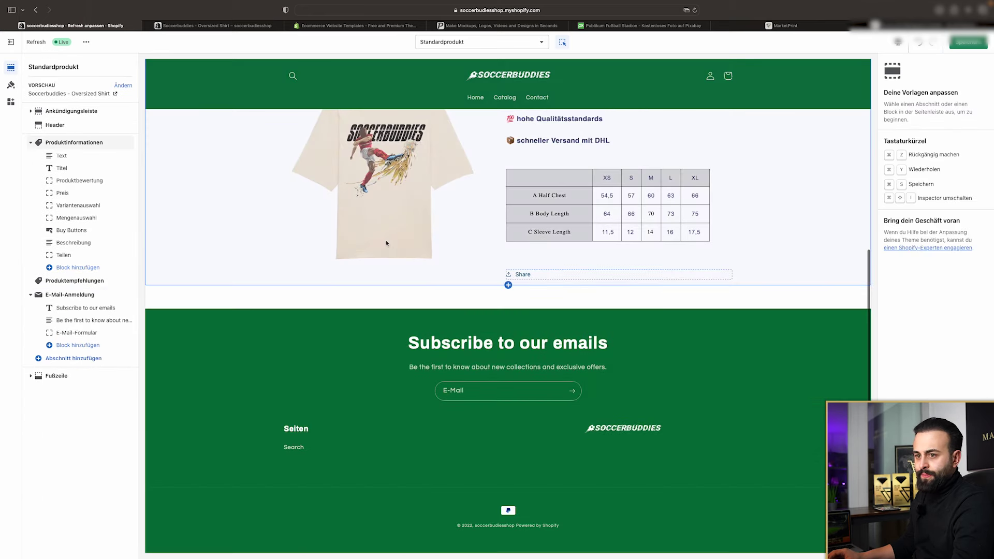
left_click(82, 281)
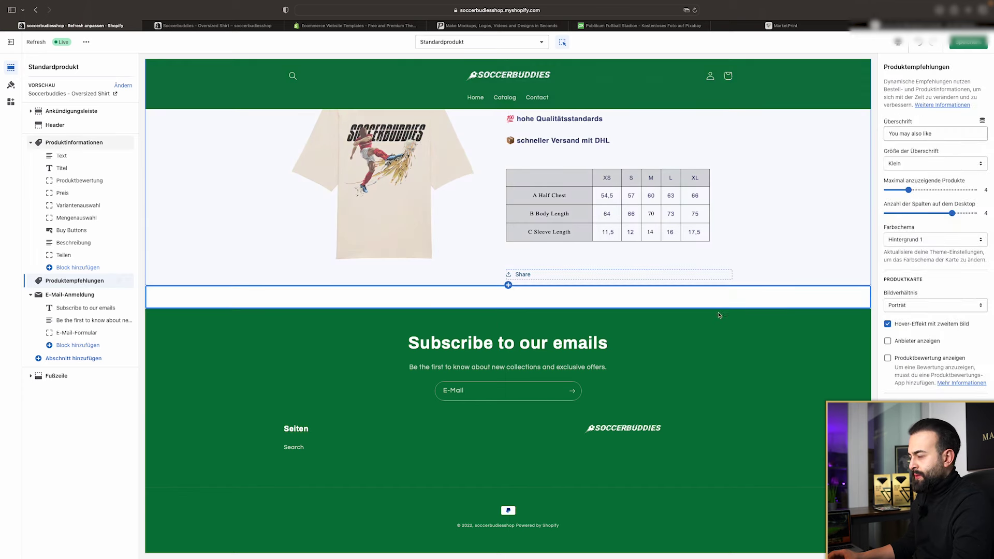
triple_click(926, 133)
type("DAs kön")
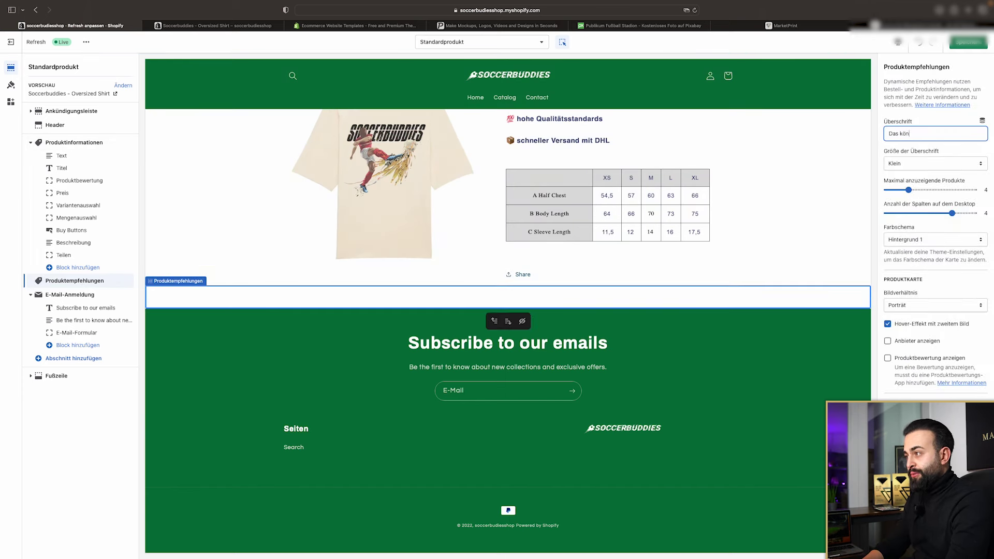
type("nte dir auch gefal")
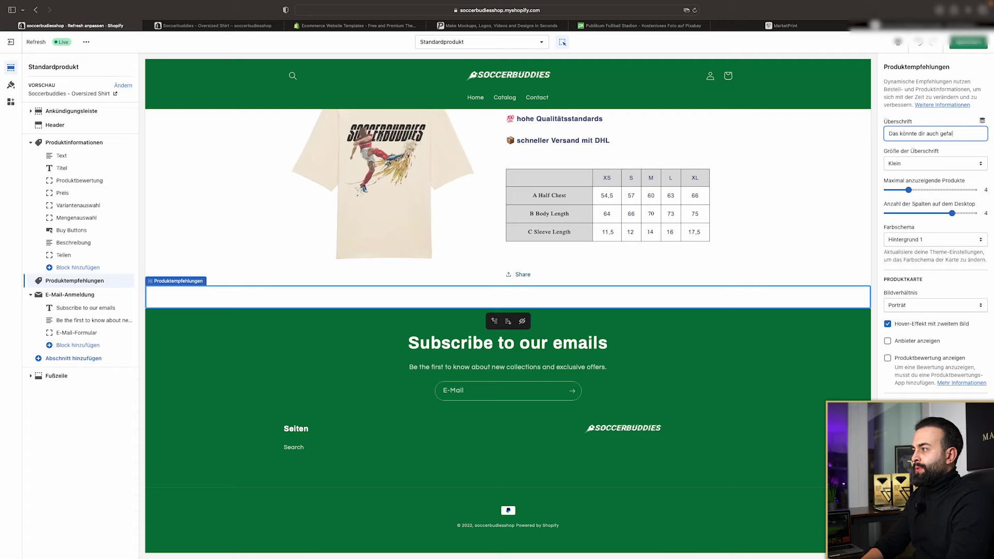
type("len")
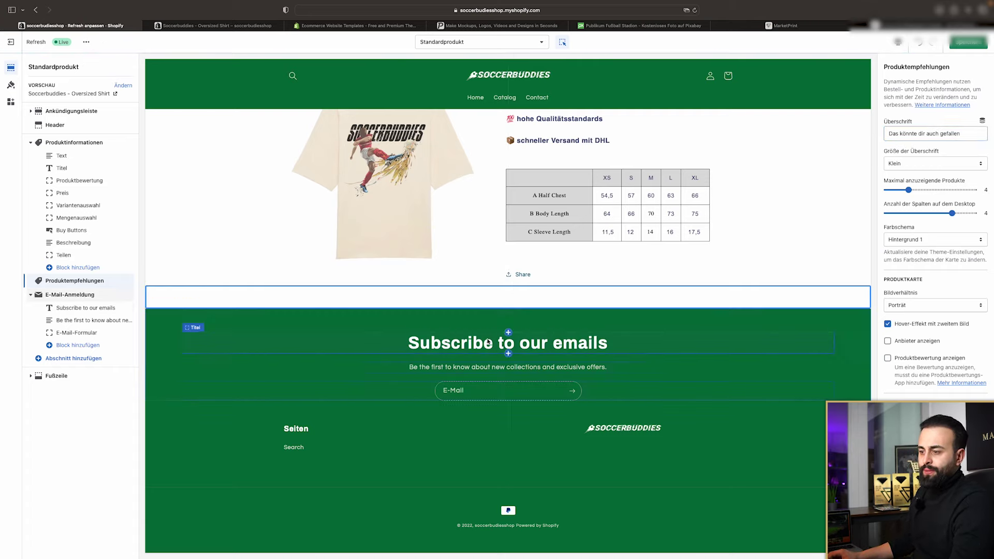
Change the email signup title to "Jetzt eintragen und nie wieder etwas verpassen" with the heading size Klein
left_click(506, 343)
triple_click(903, 95)
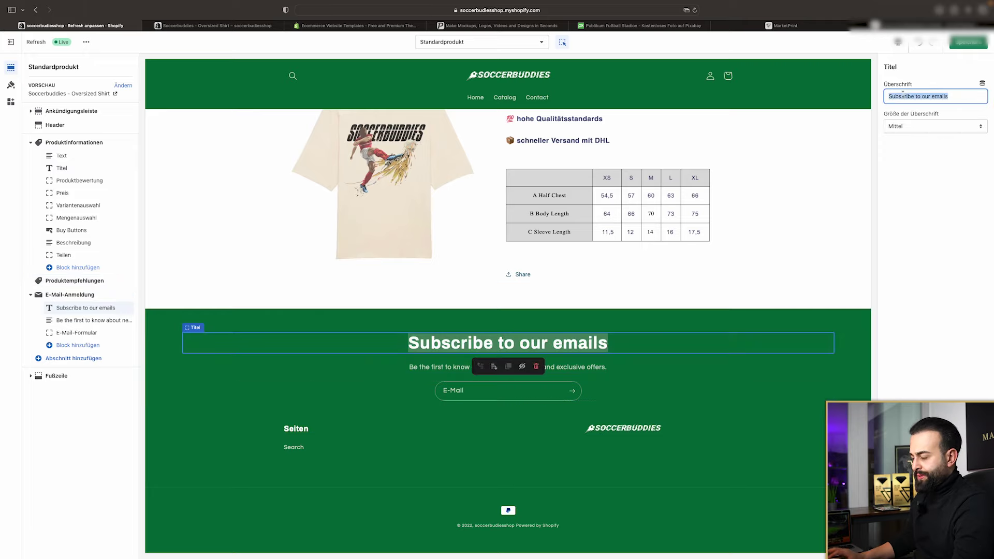
type("Jetzt eintragen und nie wieder etwas verpassen")
left_click(932, 126)
left_click(932, 120)
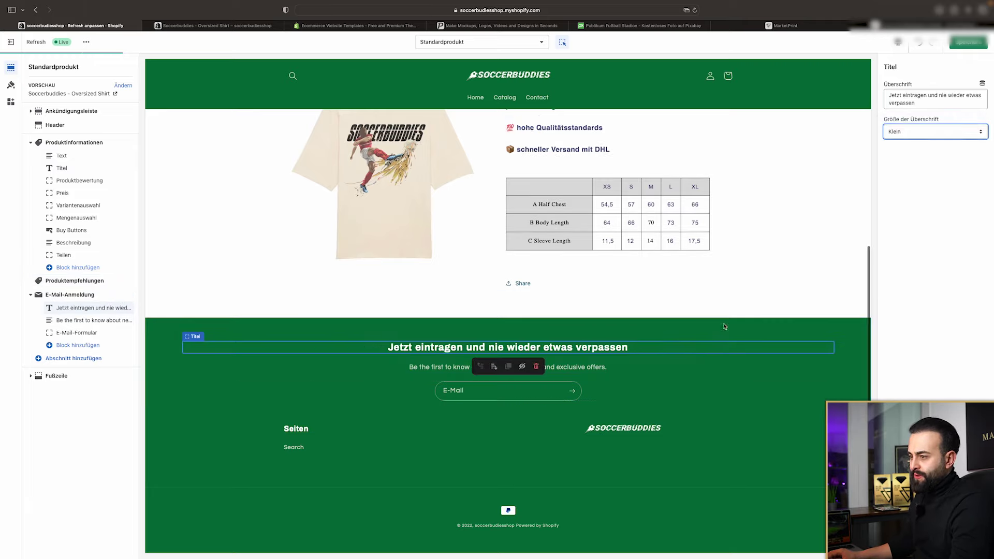
Clear the description text of the email signup's Unter-Überschrift and save the product template
left_click(626, 366)
triple_click(929, 117)
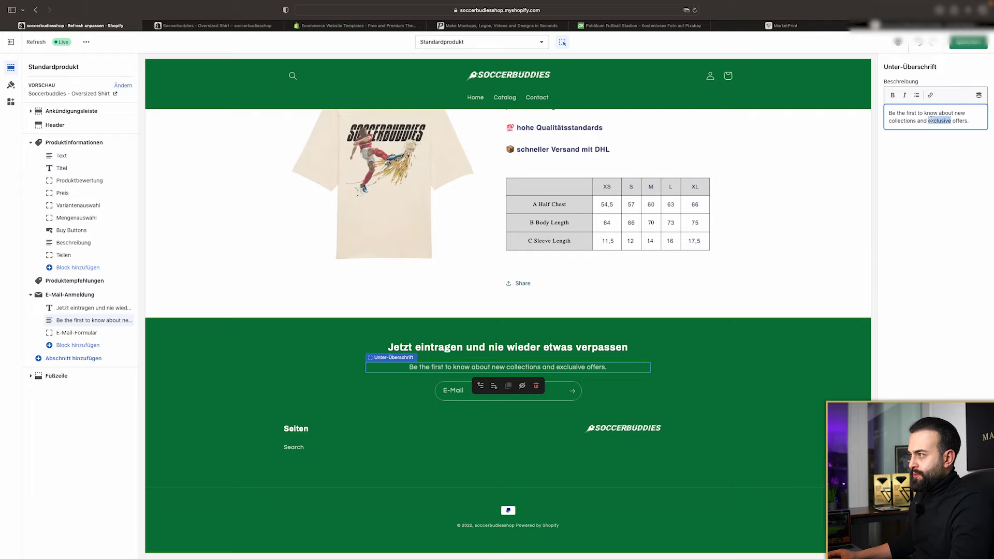
key("BackSpace")
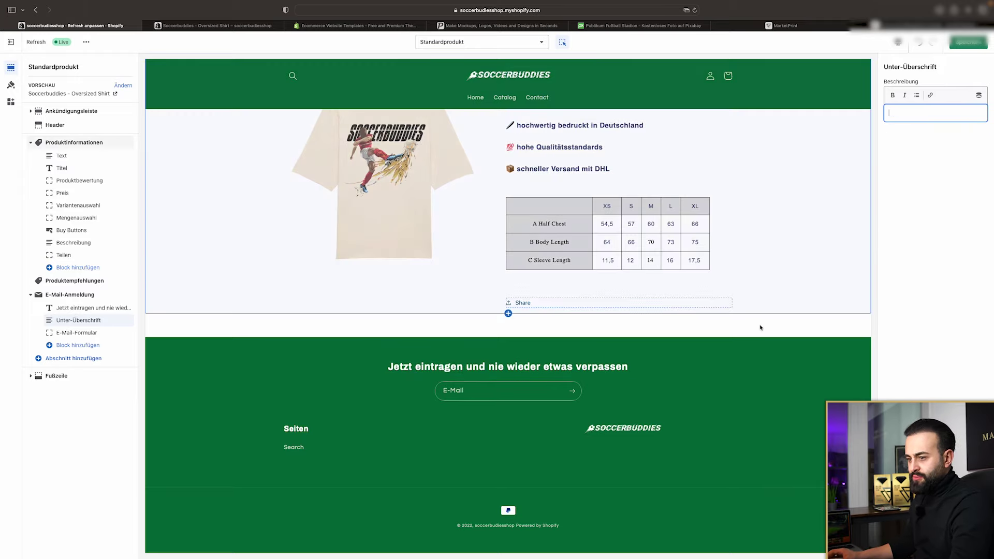
left_click(760, 279)
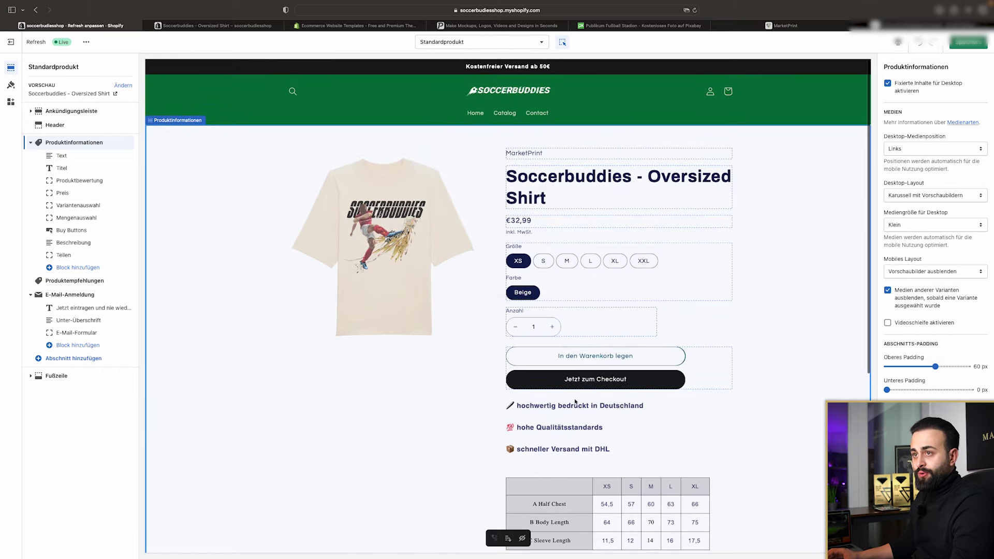
left_click(967, 47)
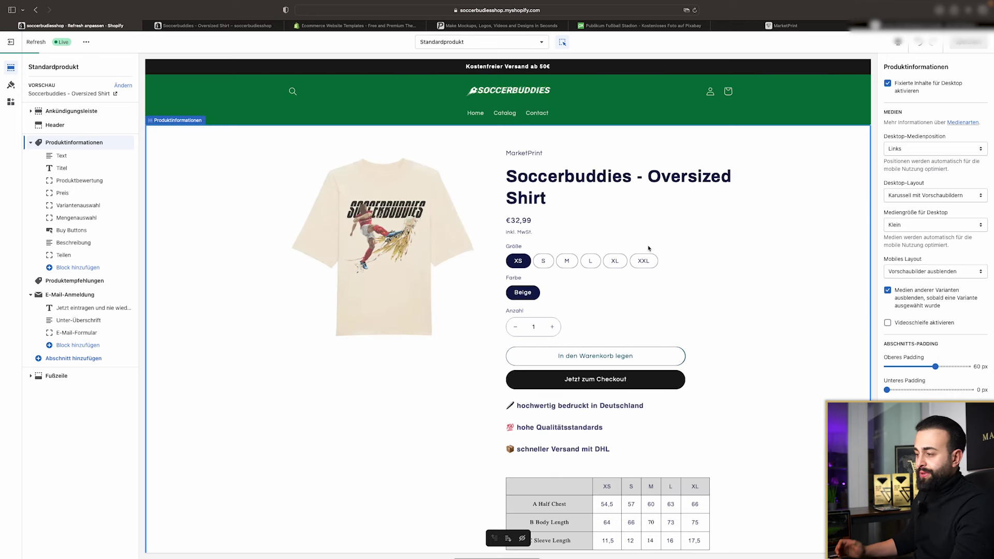
Turn off the dynamic checkout button in the Buy Buttons block and test adding the shirt to the cart
left_click(622, 357)
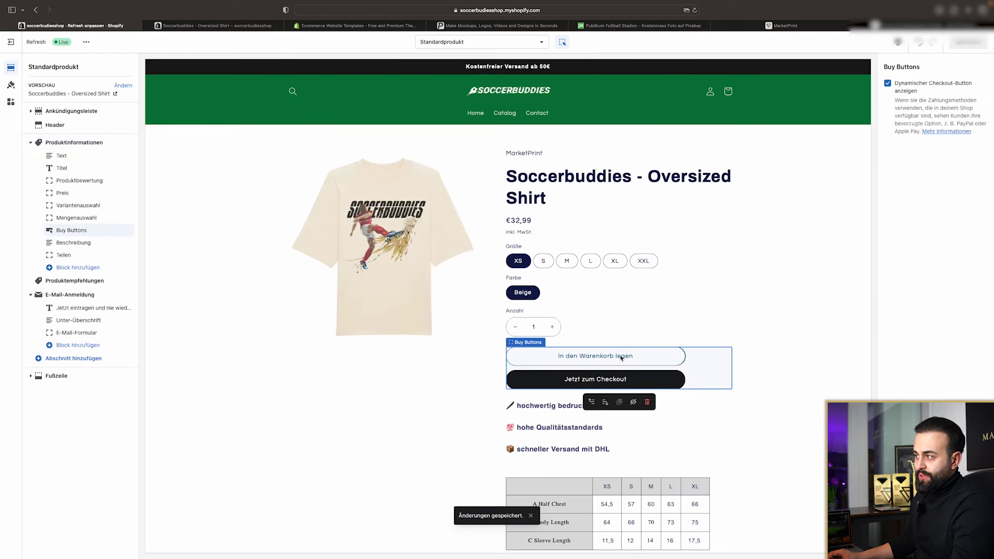
left_click(888, 84)
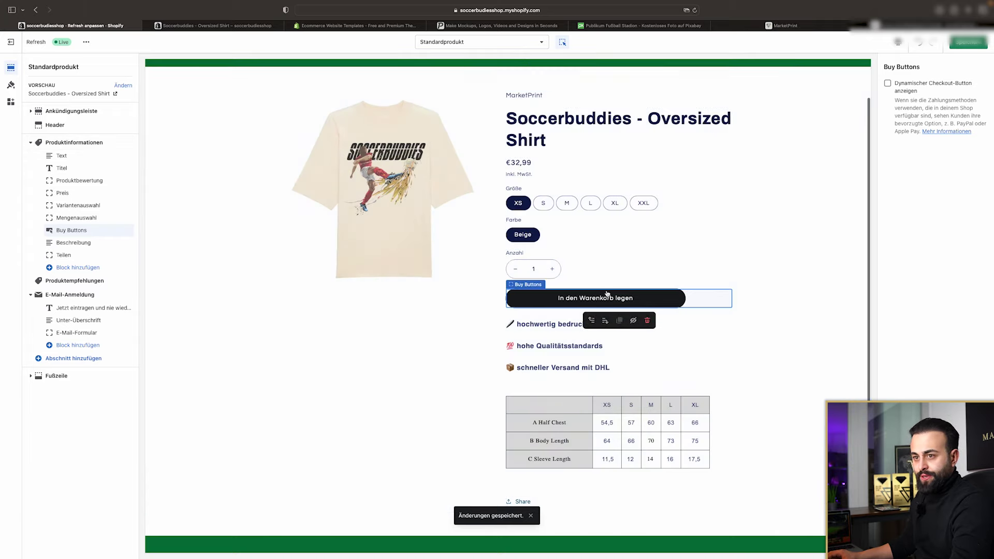
left_click(510, 300)
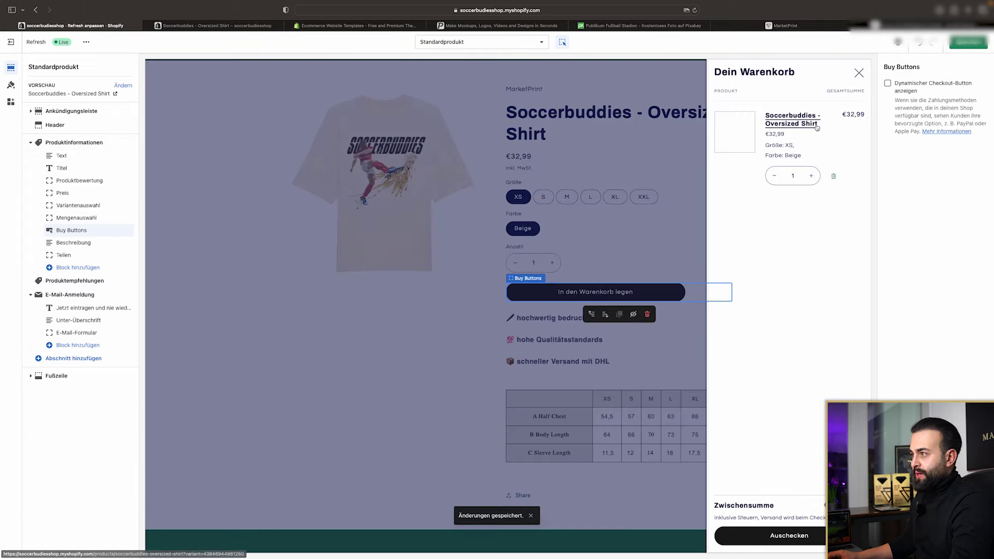
left_click(860, 75)
left_click(754, 252)
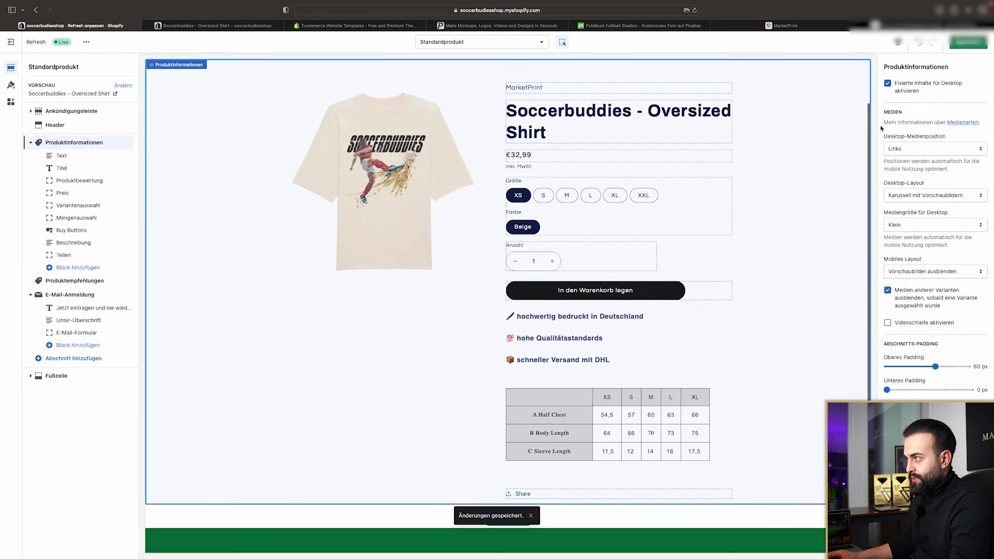
Set the theme's Text and Umriss-Schaltfläche colors to the Akzent 1 value #191919 and save the theme
left_click(11, 85)
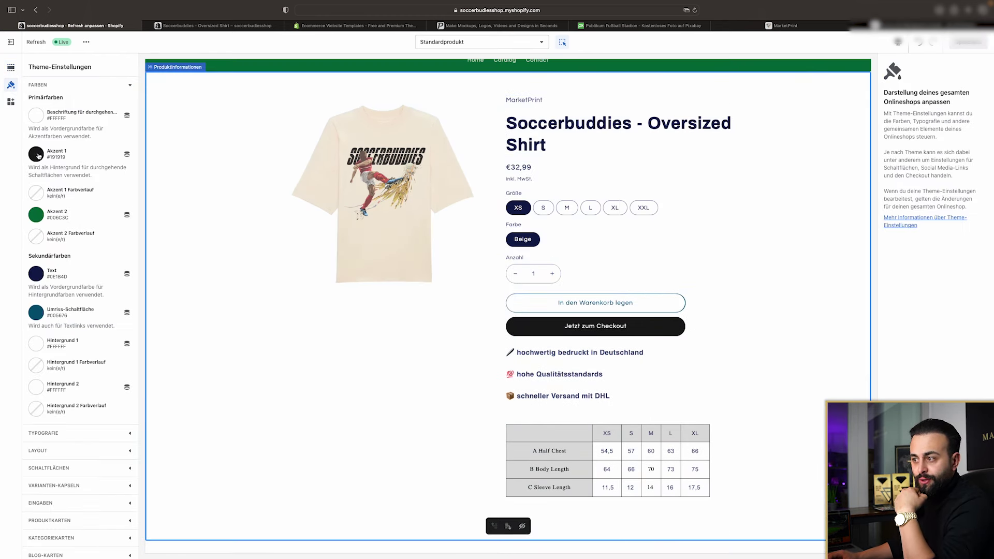
left_click(36, 154)
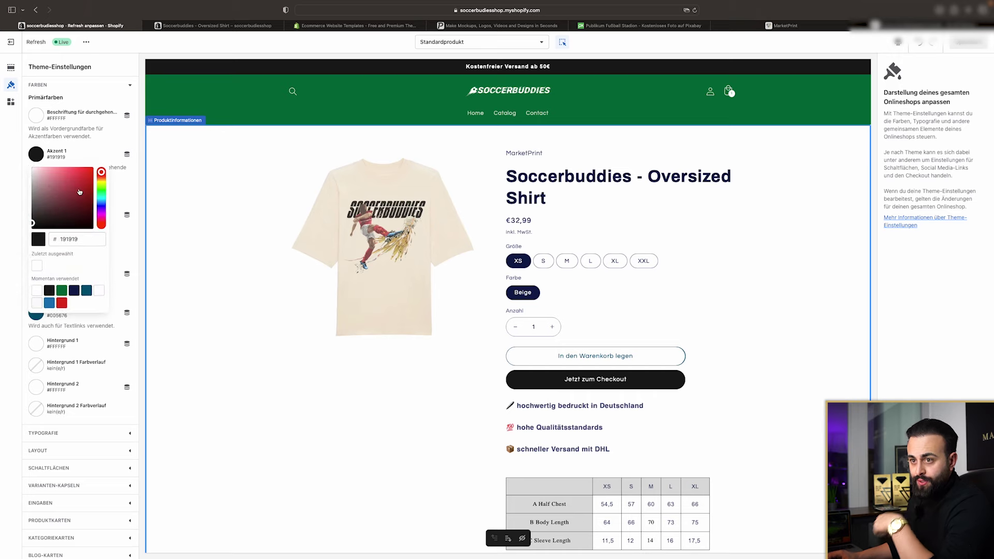
left_click(122, 244)
left_click(36, 312)
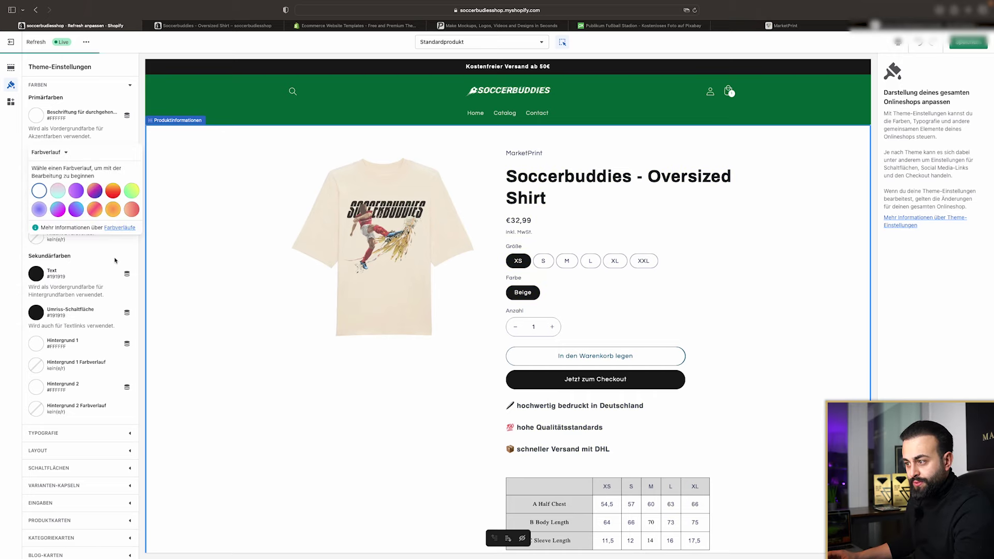
left_click(356, 179)
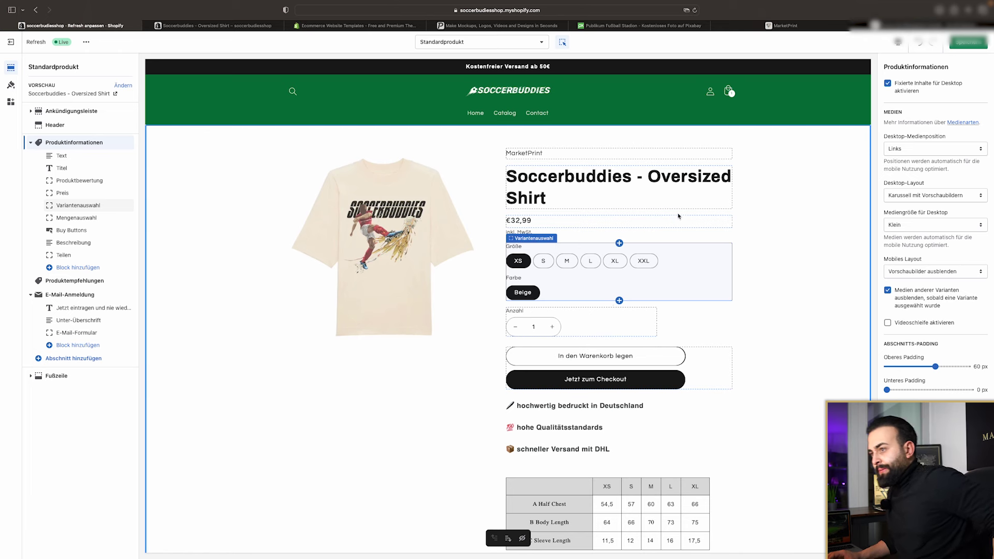
key("super+s")
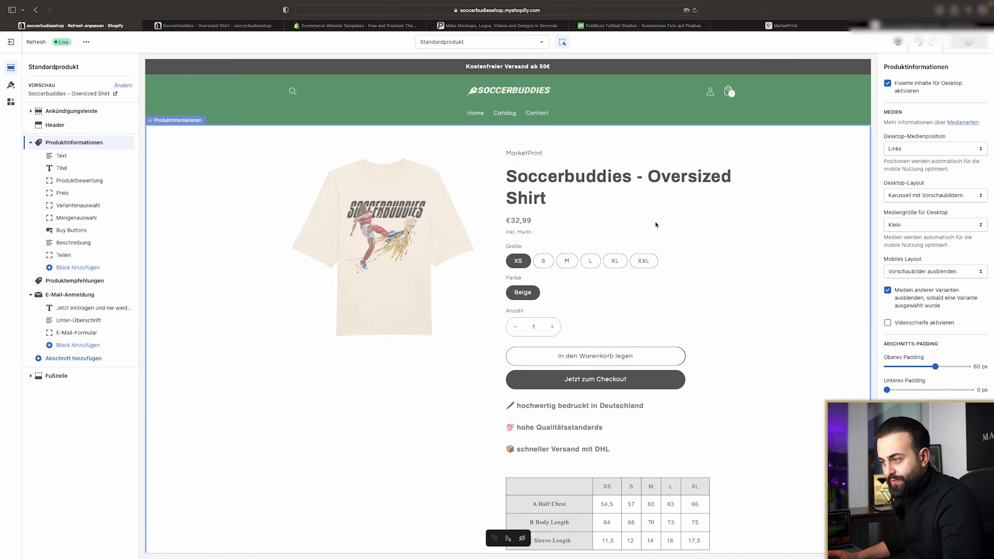
Change the theme's Umriss-Schaltfläche color to the Akzent 2 green and check the product page down to the Produktempfehlungen section
left_click(11, 85)
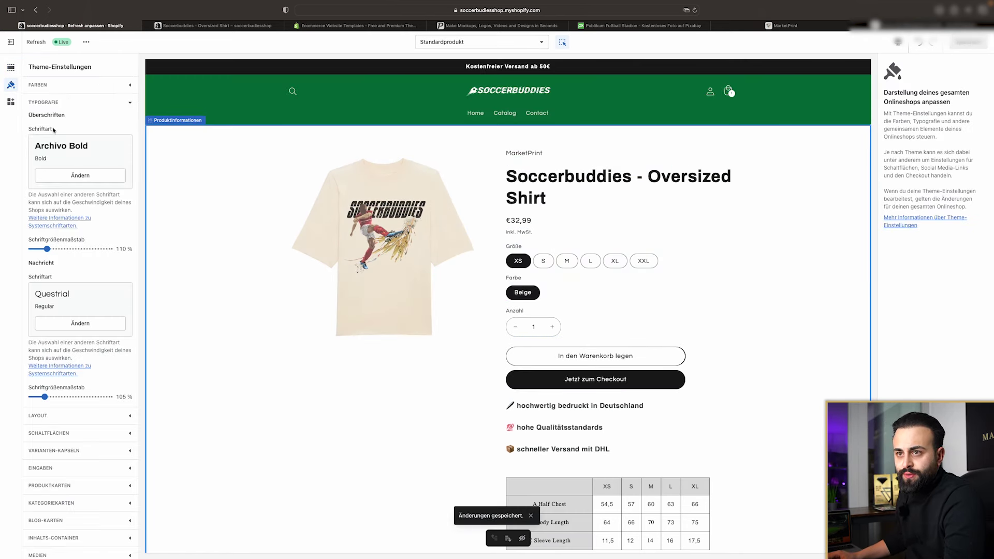
left_click(55, 83)
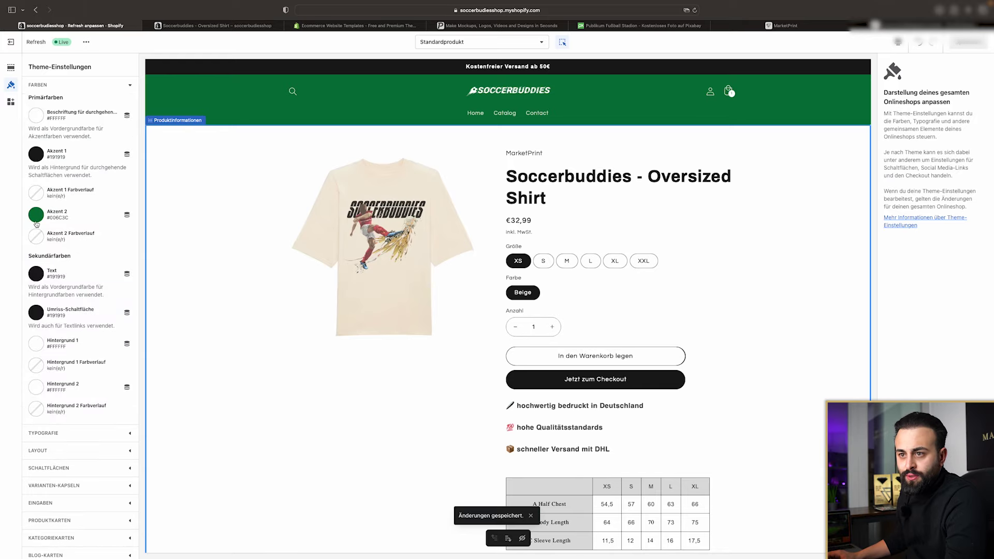
left_click(55, 84)
scroll(513, 233, "down", 6)
scroll(569, 248, "up", 6)
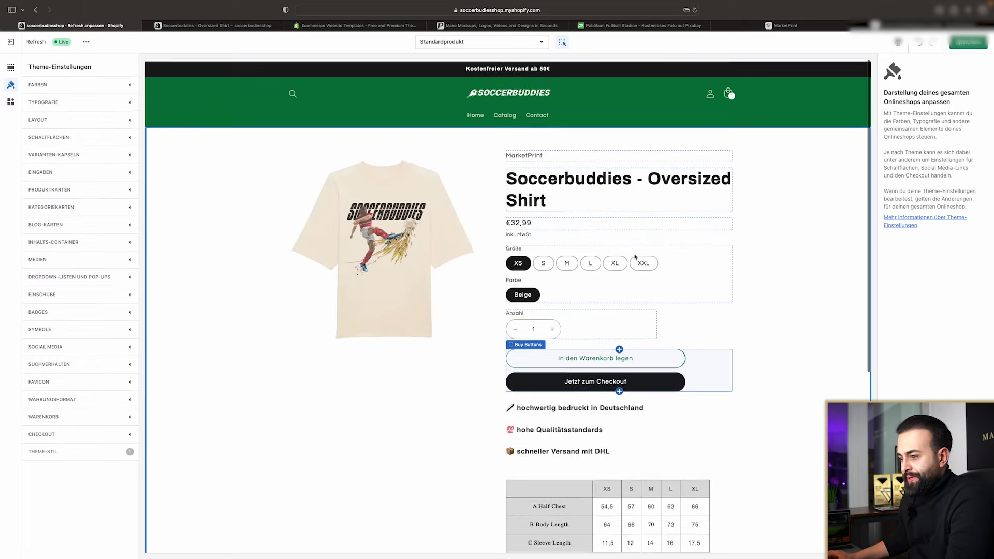
scroll(635, 257, "down", 6)
scroll(570, 300, "up", 1)
left_click(531, 325)
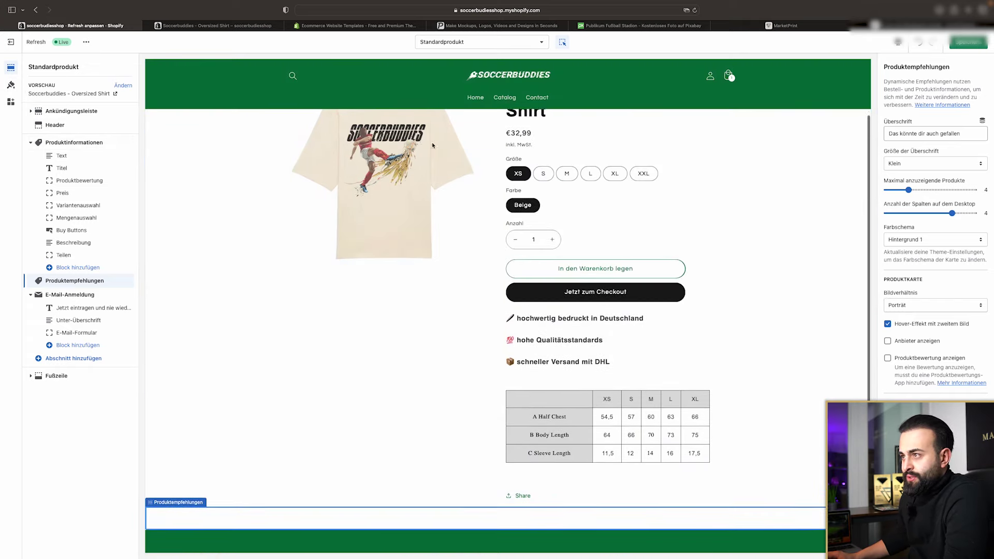
Switch the theme editor to the Startseite template and open the font selection for the Überschriften typography
left_click(491, 44)
left_click(473, 81)
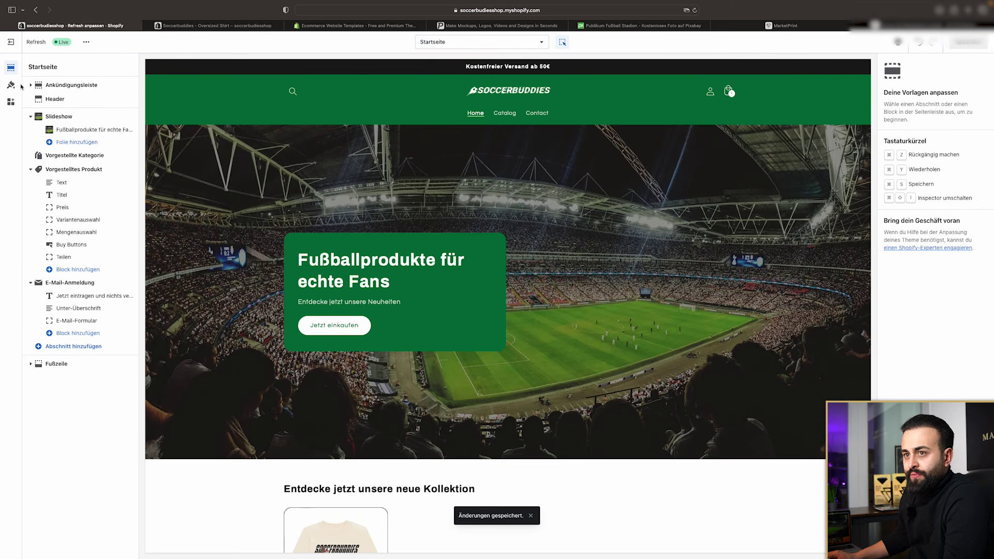
left_click(12, 86)
left_click(76, 104)
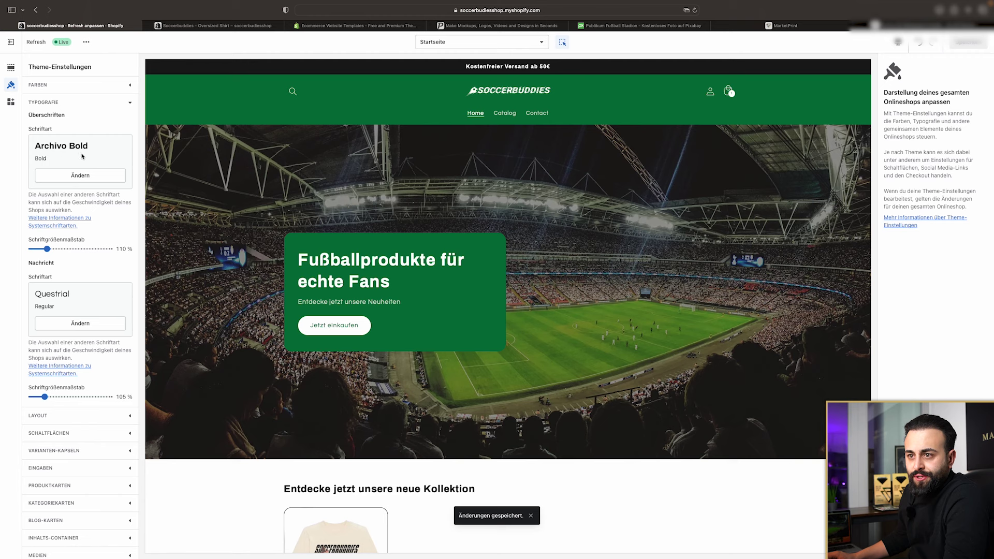
left_click(88, 176)
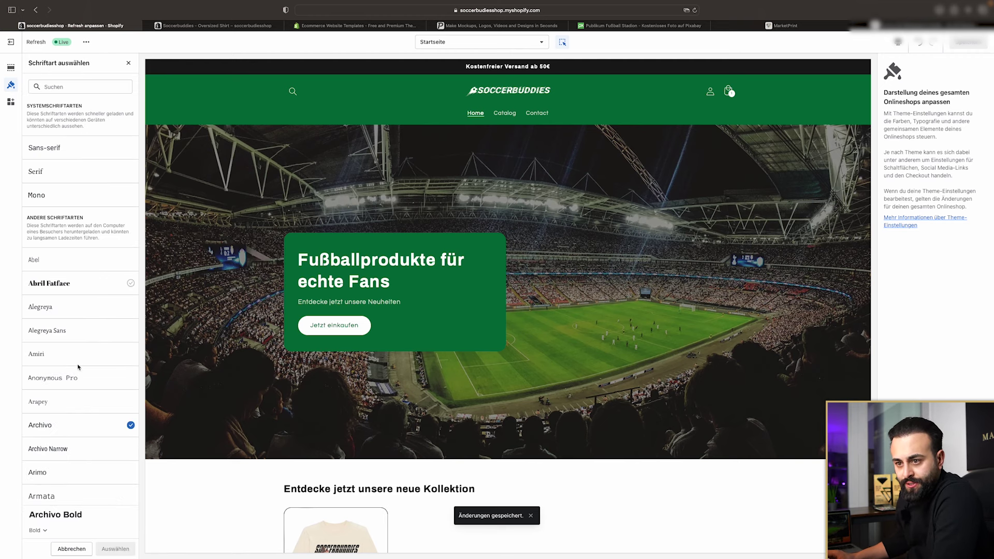
Compare Arvo, Asap and Bio Rhyme as the heading font and apply Arvo Regular
scroll(78, 367, "down", 5)
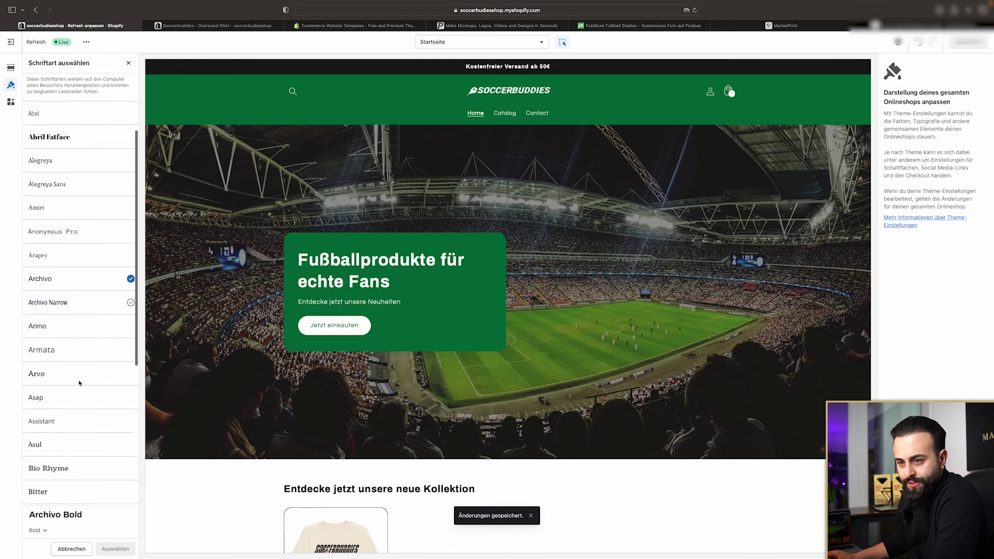
scroll(78, 386, "down", 2)
left_click(67, 331)
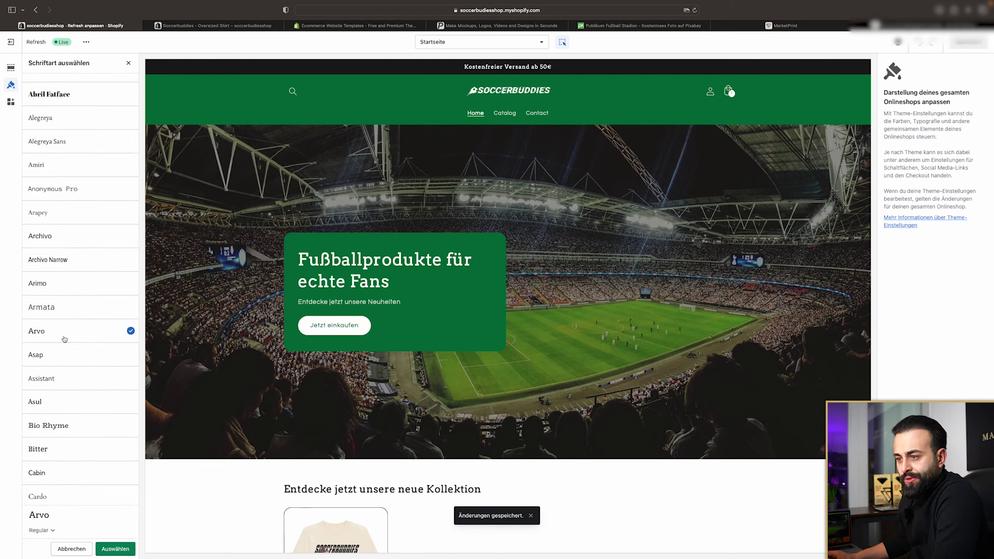
left_click(62, 361)
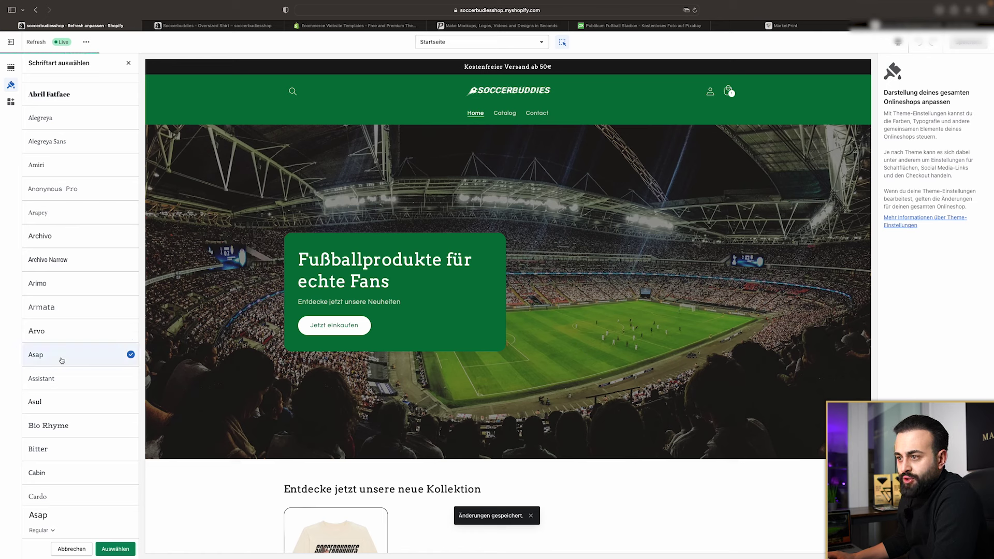
left_click(57, 332)
scroll(51, 362, "down", 1)
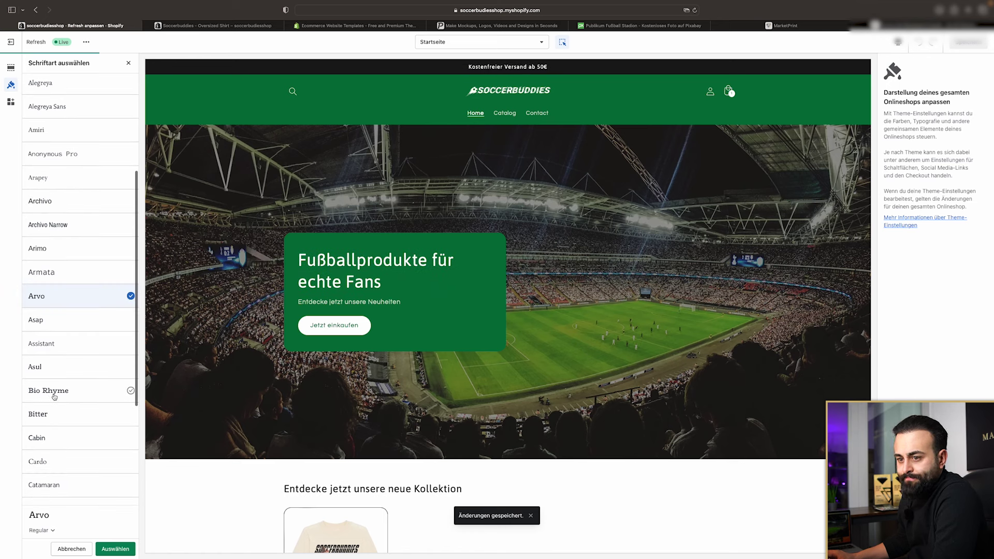
left_click(54, 396)
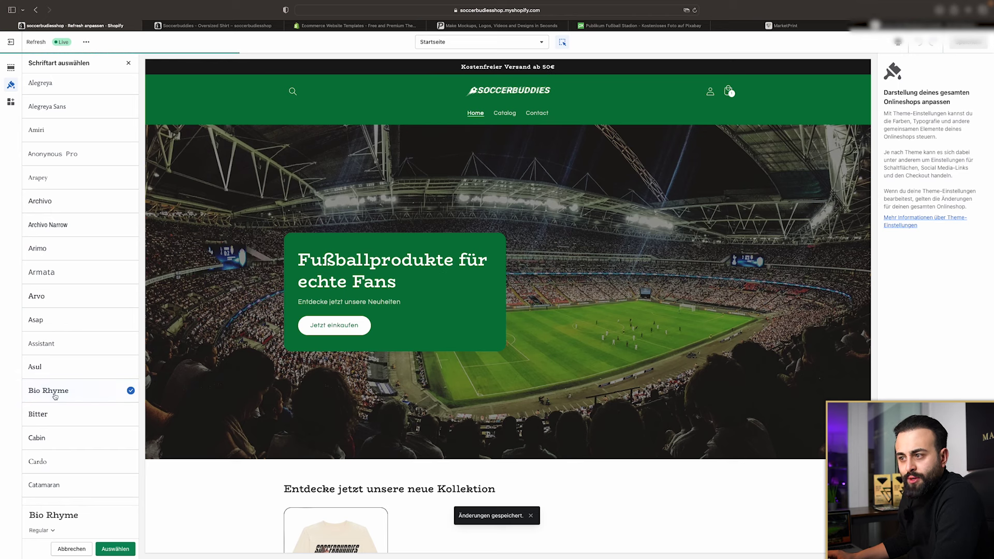
left_click(68, 305)
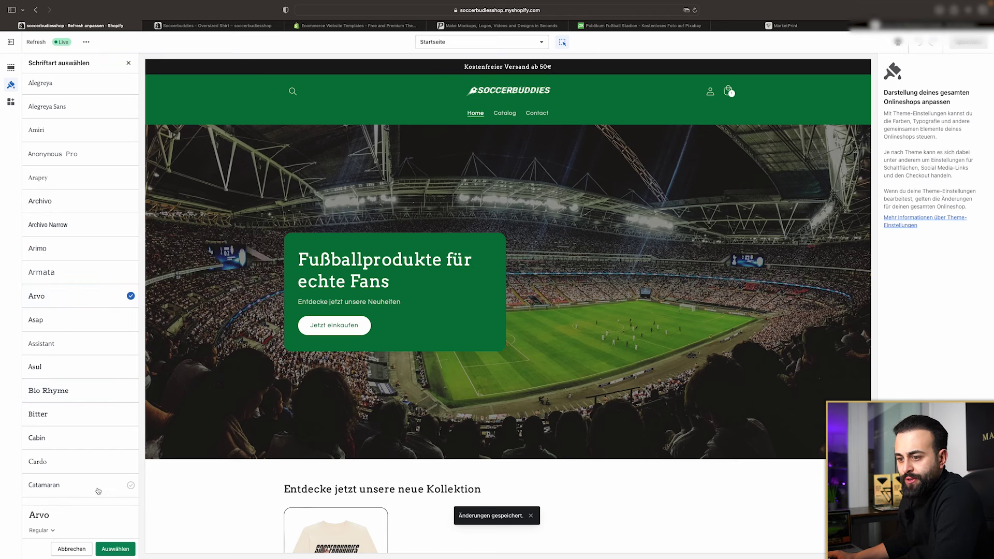
left_click(113, 550)
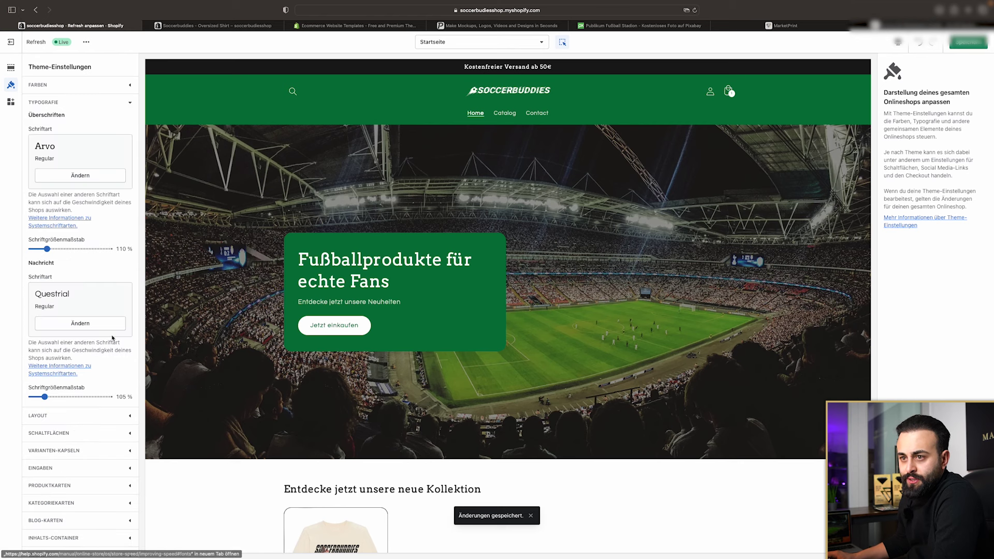
Set the font for the Nachricht typography to Domine Regular
left_click(65, 323)
scroll(72, 296, "down", 10)
left_click(47, 412)
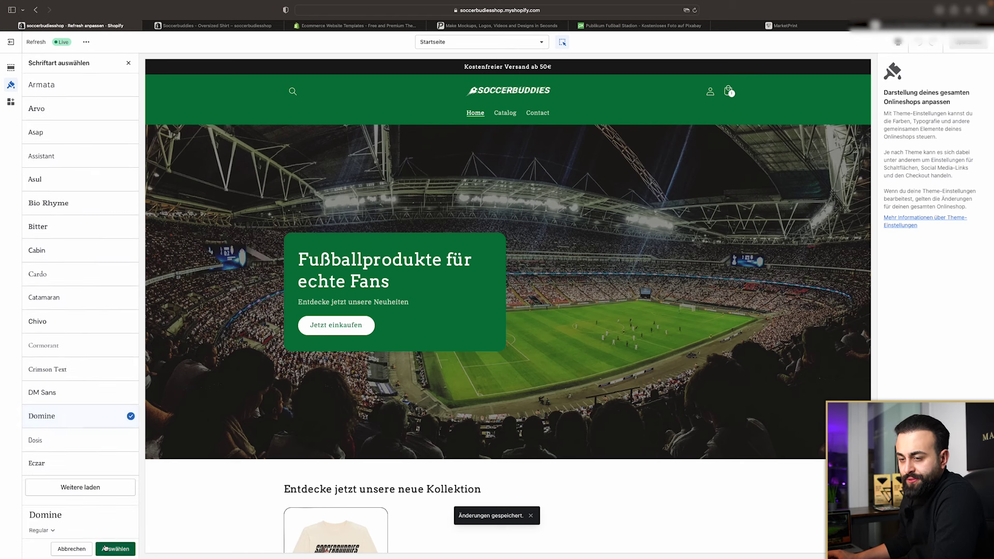
left_click(115, 549)
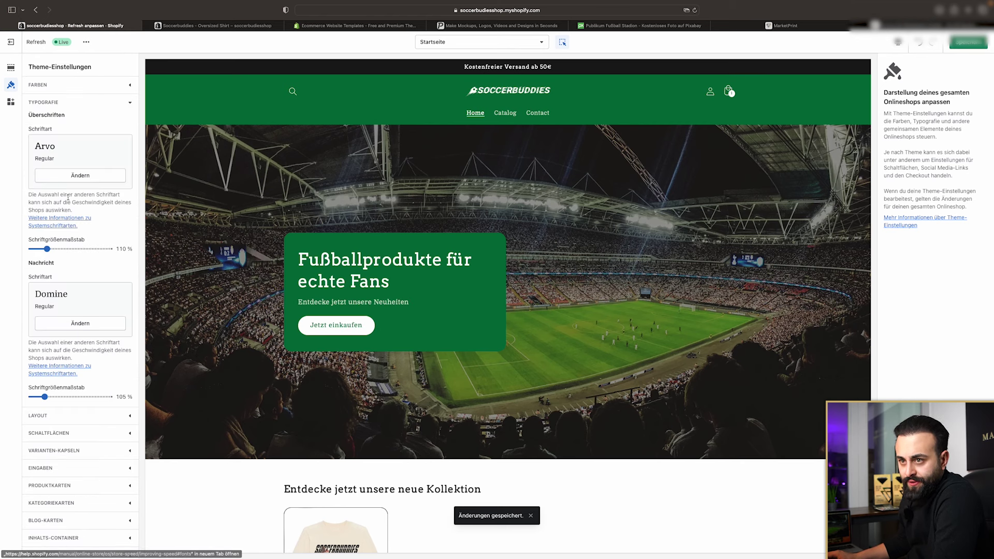
Replace the Arvo font of the Überschriften typography with a plain sans-serif typeface
left_click(84, 175)
scroll(75, 352, "down", 10)
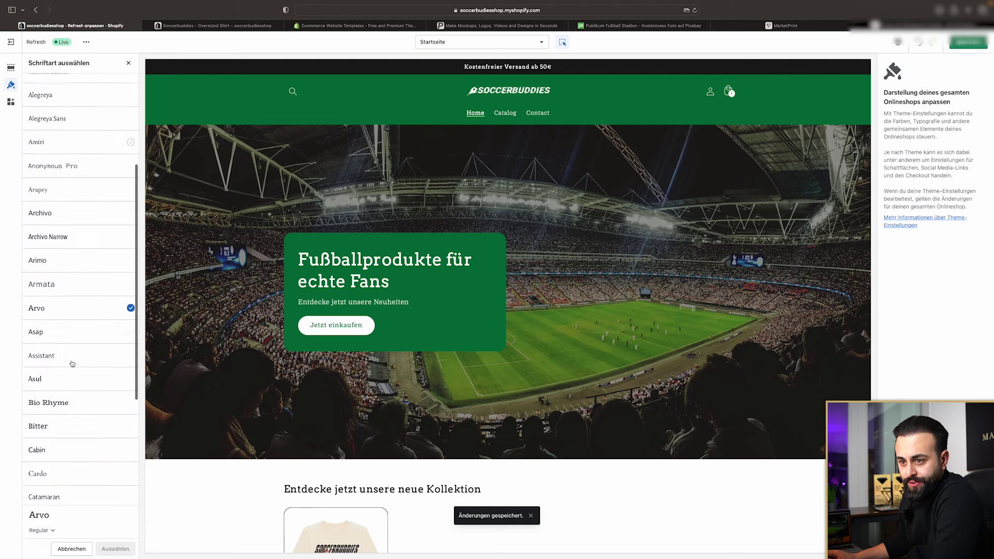
left_click(60, 396)
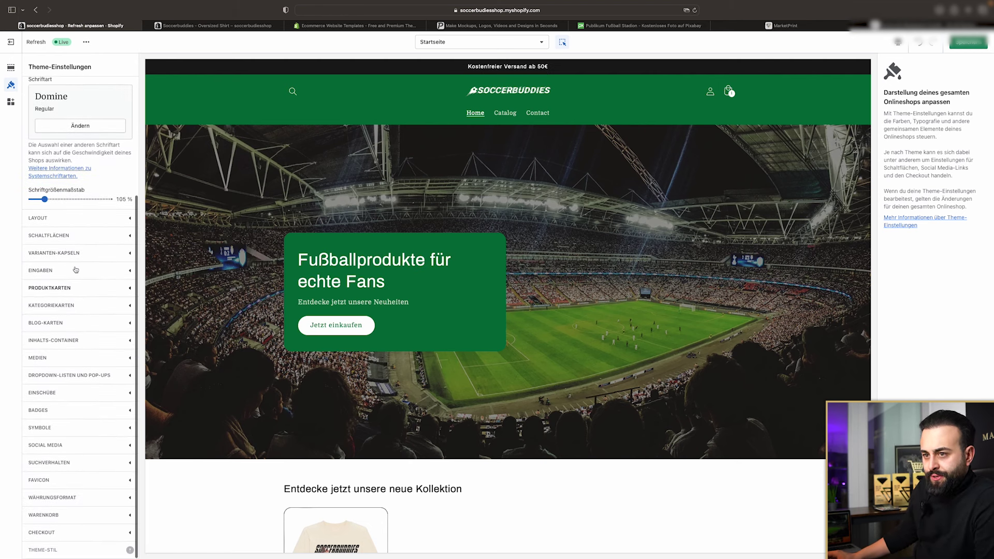
Look over the Schaltflächen and Badges theme settings and inspect the Checkout template with its sections
left_click(73, 239)
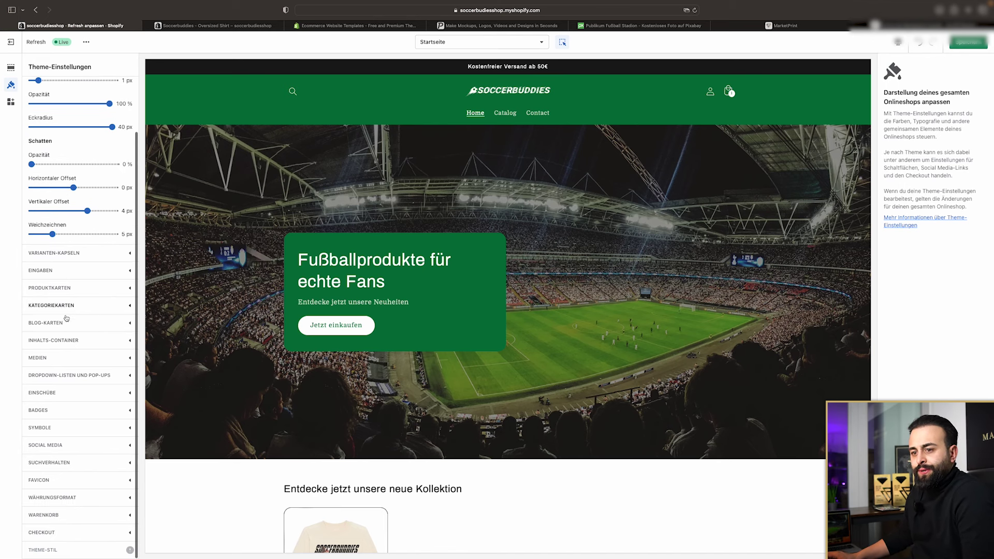
left_click(66, 411)
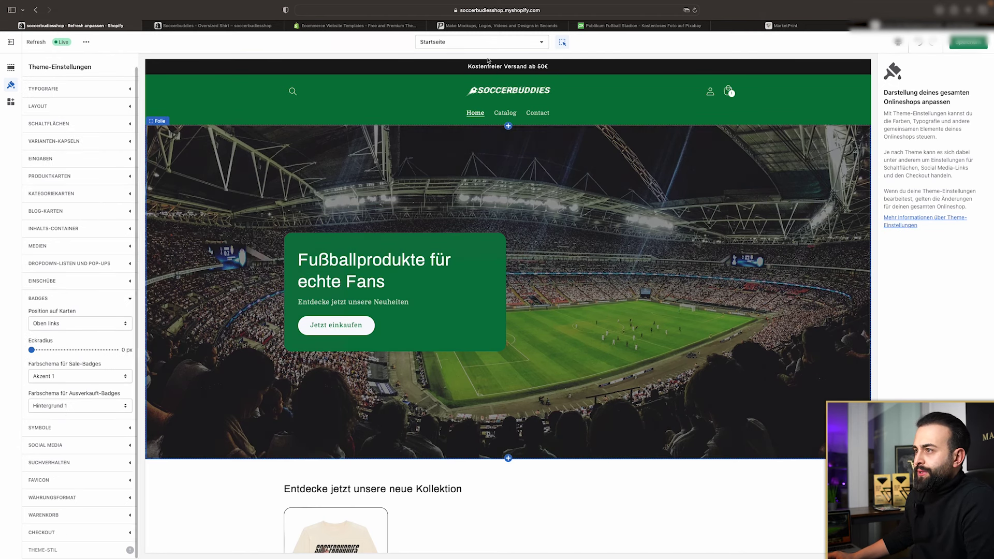
left_click(468, 41)
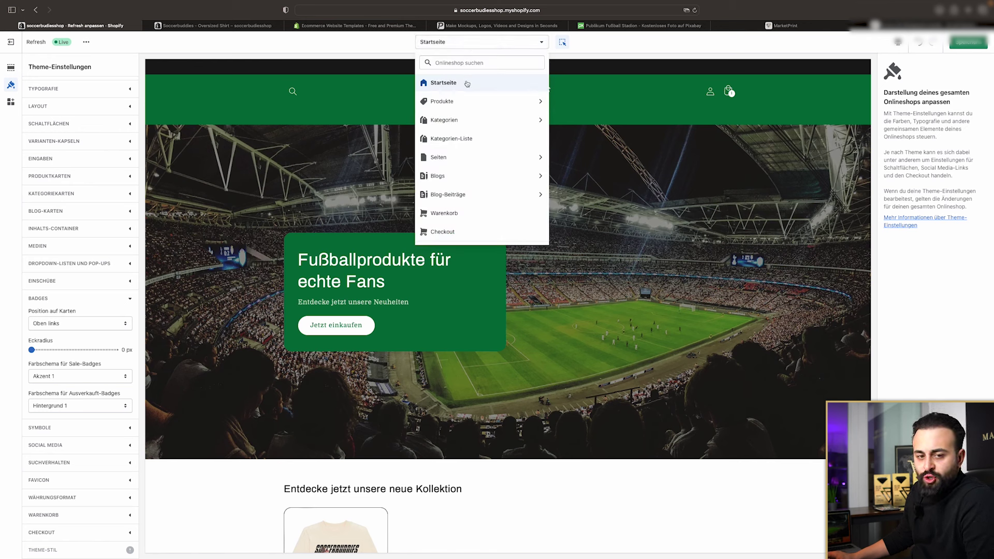
left_click(458, 233)
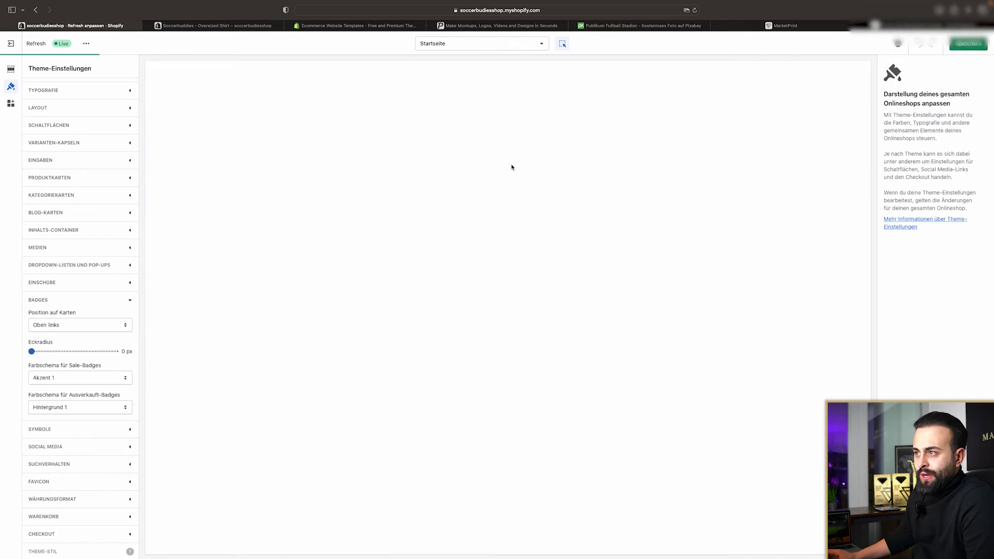
left_click(459, 43)
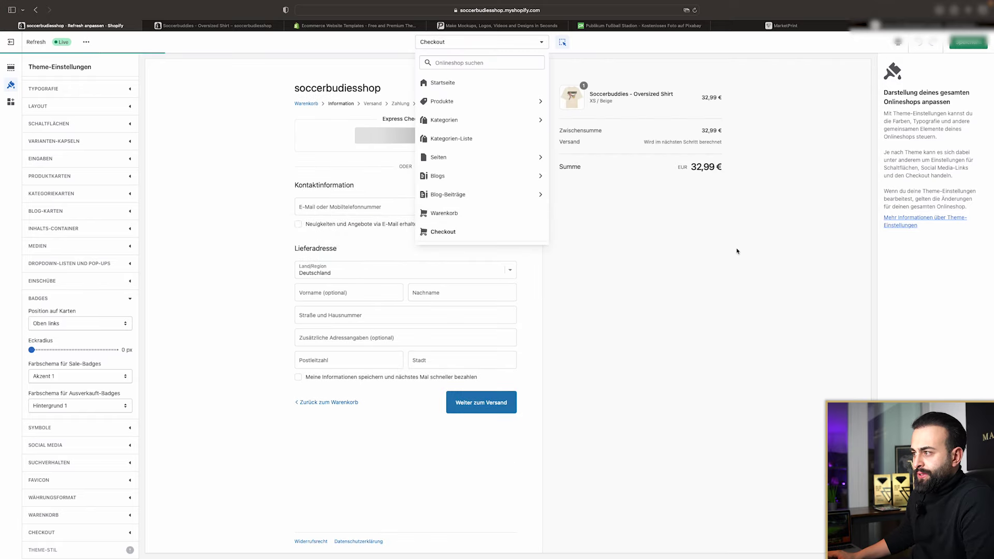
left_click(497, 231)
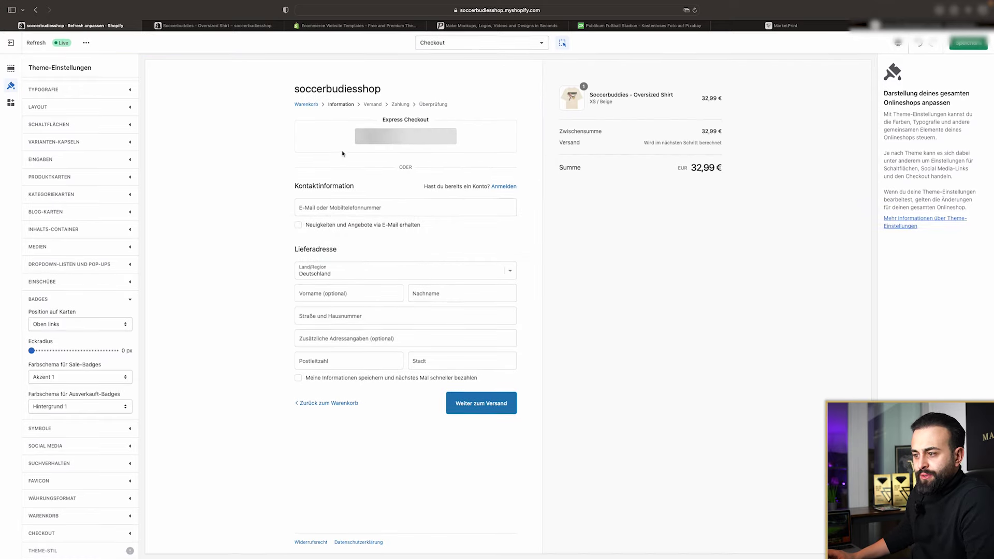
left_click(11, 67)
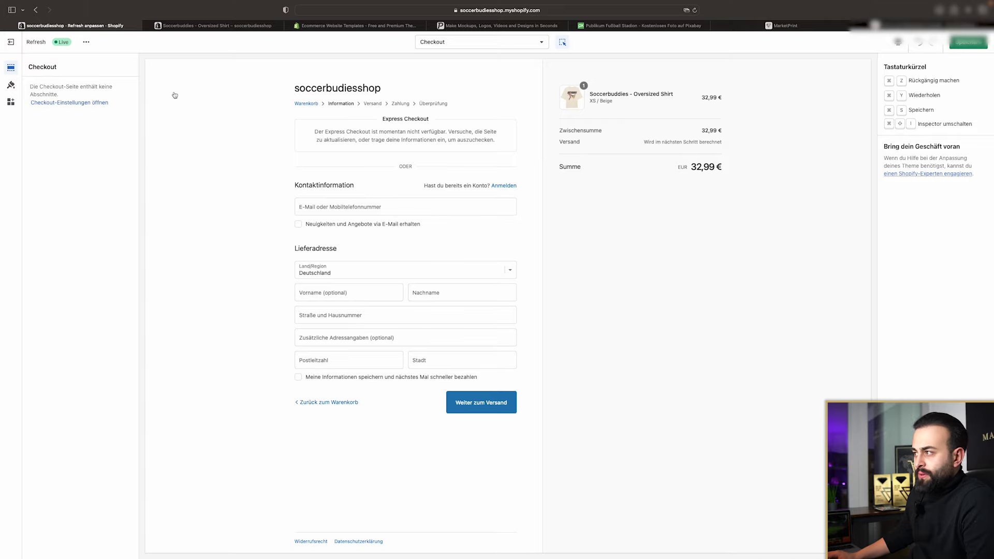
In the Warenkorb template, set the heading of the Vorgestellte Kategorie section to "Weitere Produkte" and save the theme
left_click(481, 42)
left_click(444, 213)
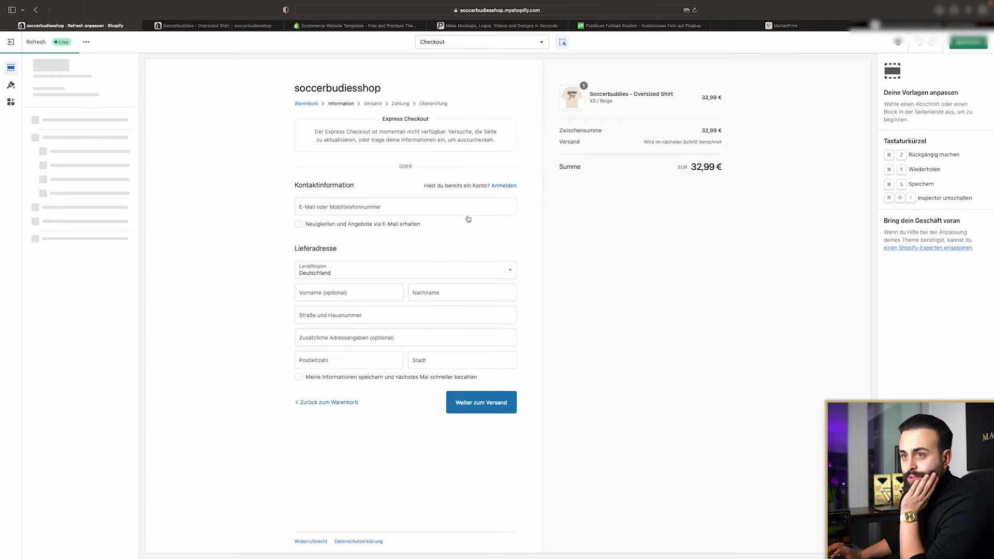
left_click(638, 400)
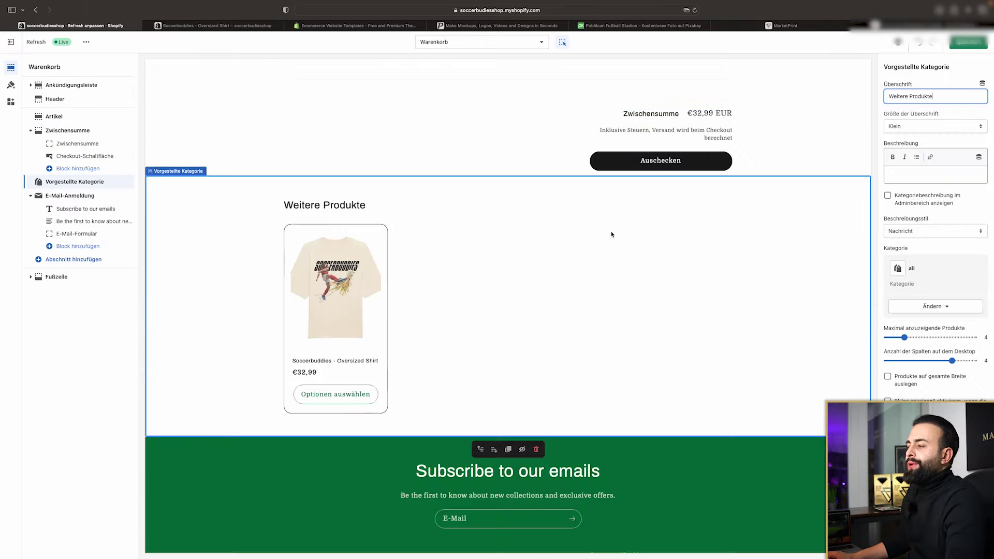
scroll(609, 236, "up", 10)
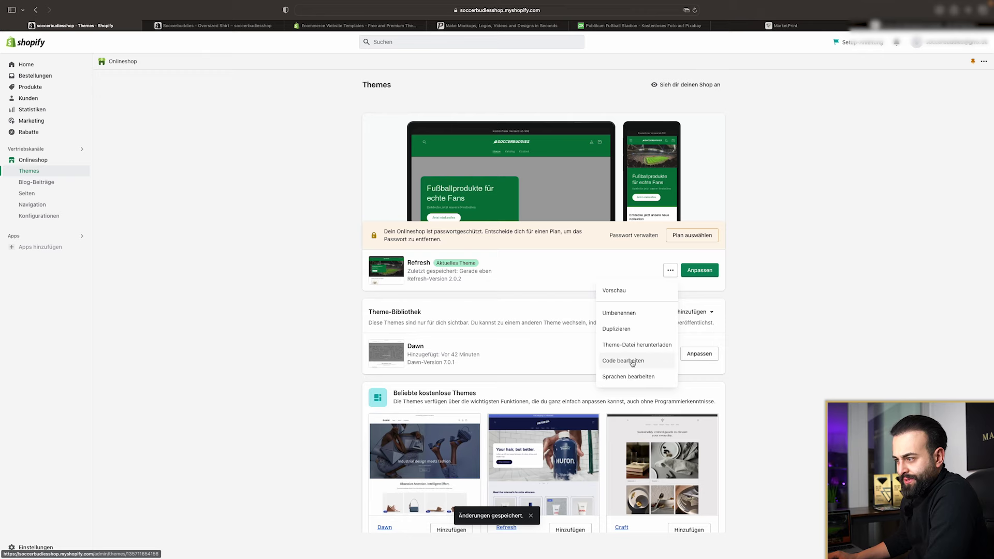
Find "auschecken" in the Refresh theme's language texts, set the Cart section's Checkout label to "Weiter zum Checkout" and save
left_click(629, 361)
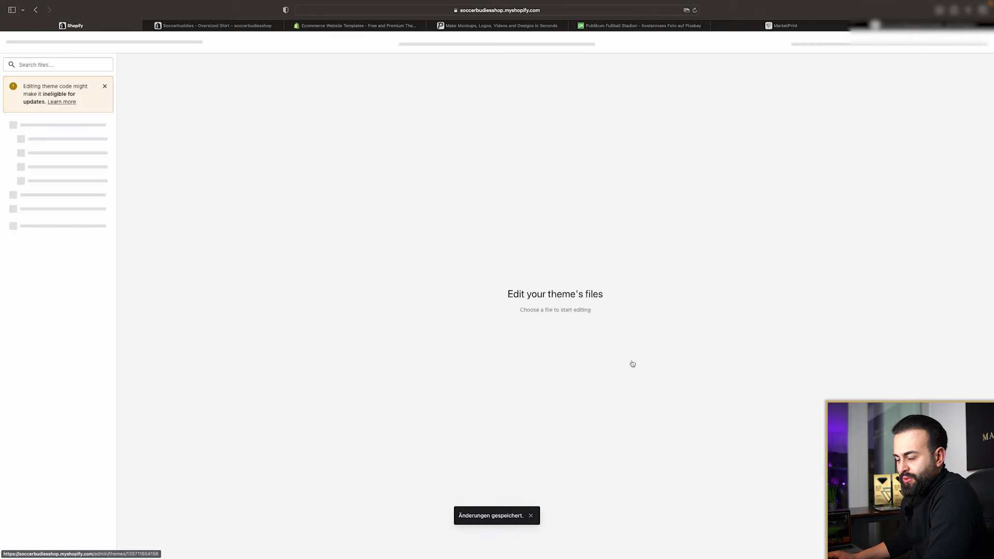
left_click(37, 11)
left_click(670, 271)
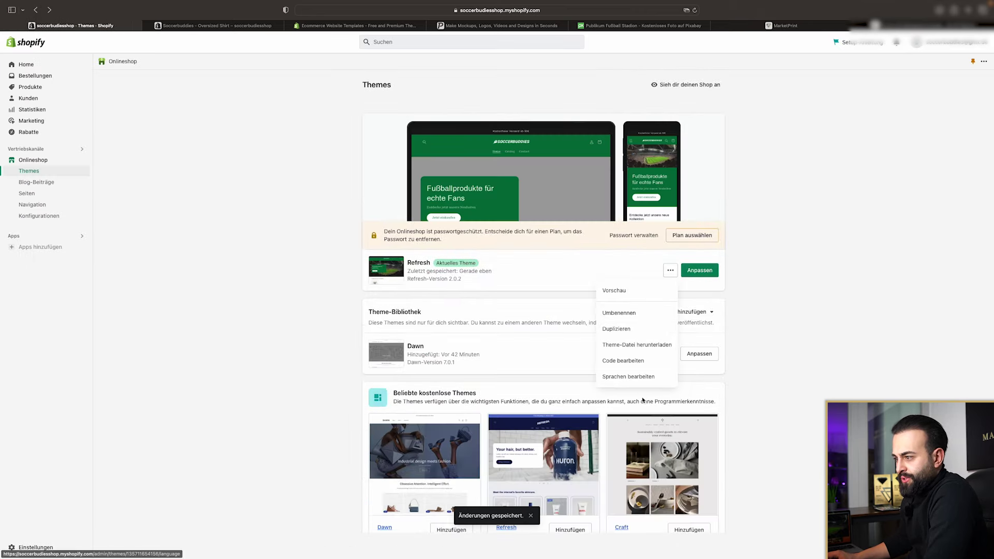
left_click(640, 377)
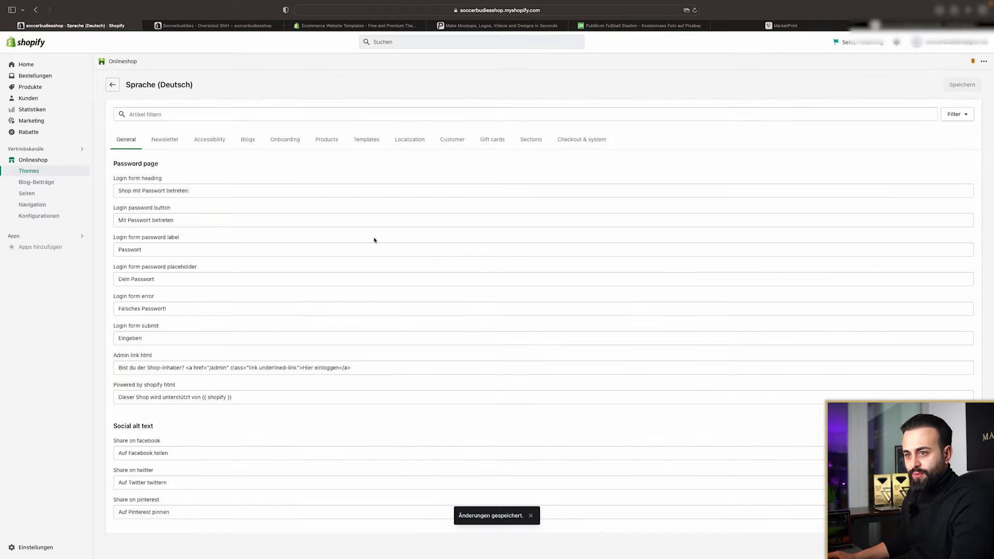
key("super+f")
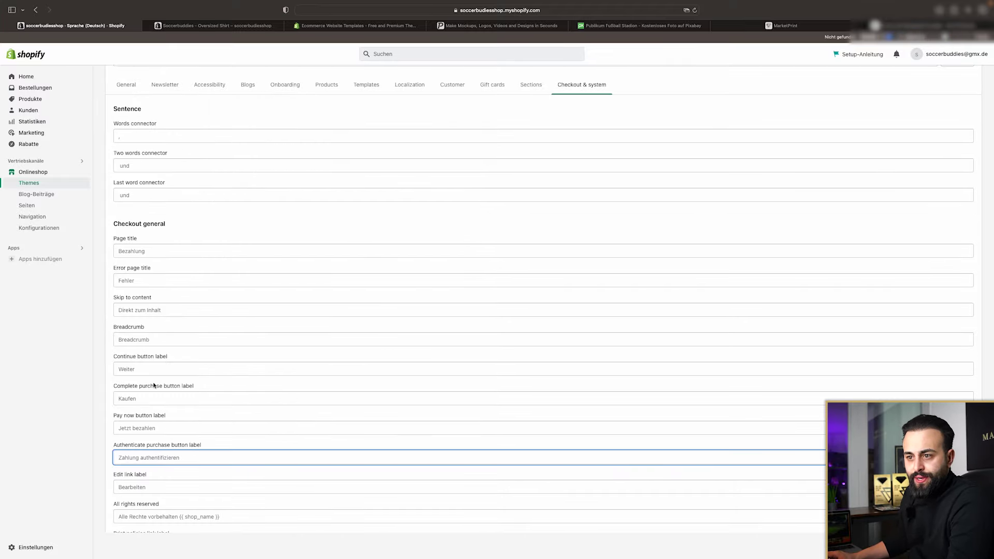
scroll(223, 401, "down", 6)
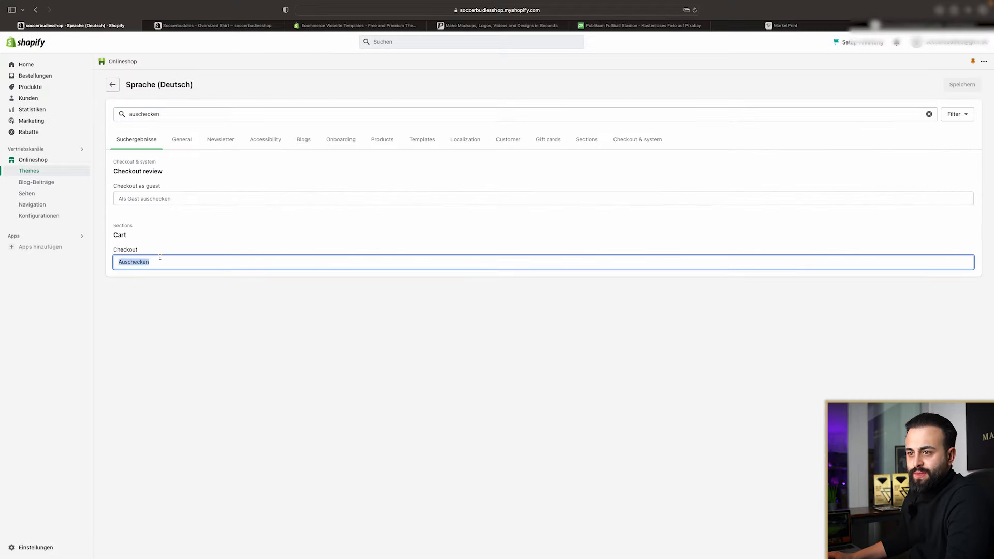
type("Weiter zum Checkout")
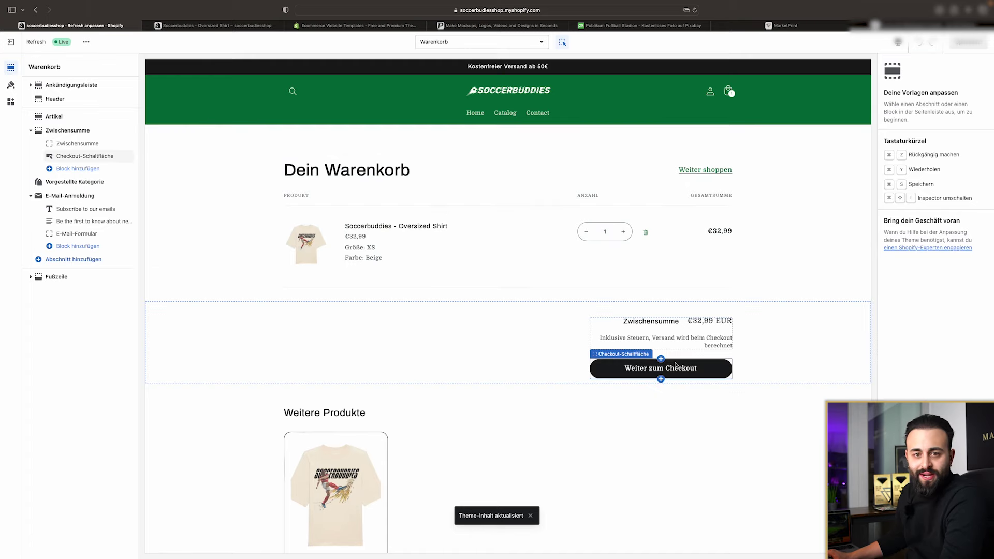
Leave the theme editor and select the Home page category in the store's list of product categories
left_click(11, 42)
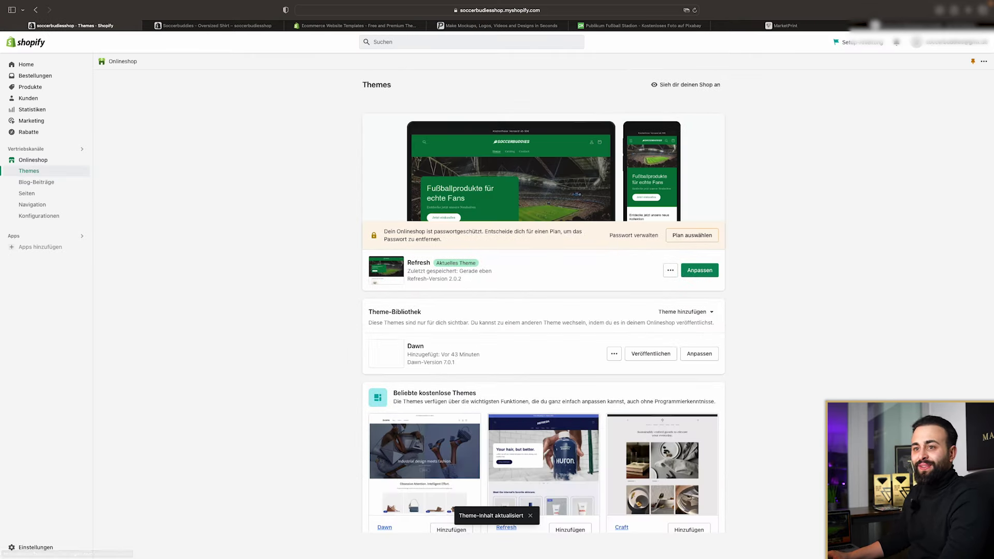
left_click(49, 88)
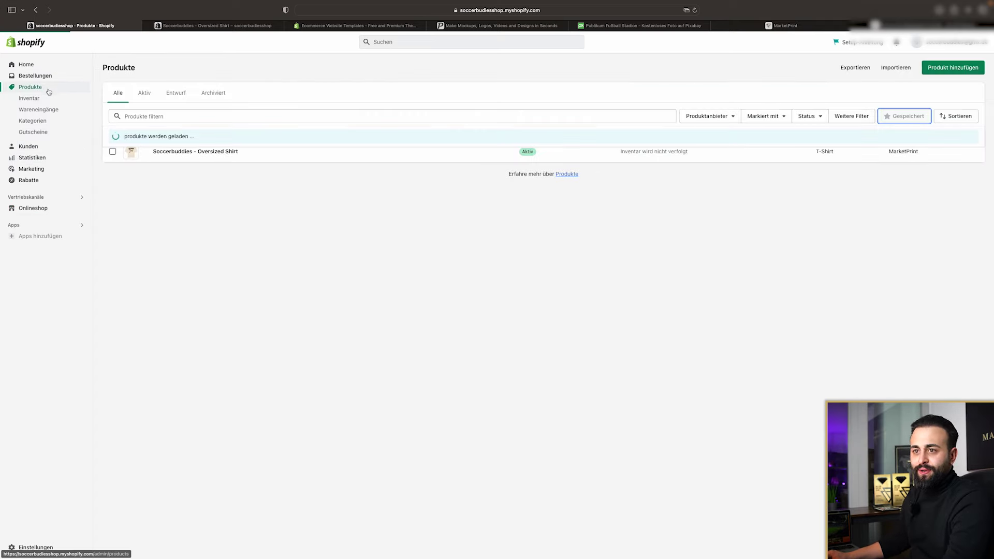
left_click(41, 122)
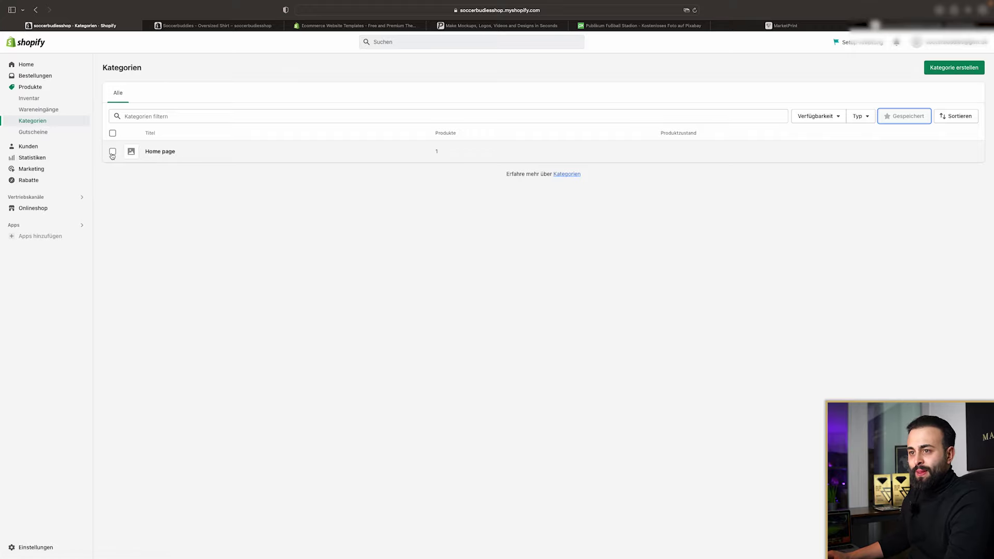
left_click(113, 152)
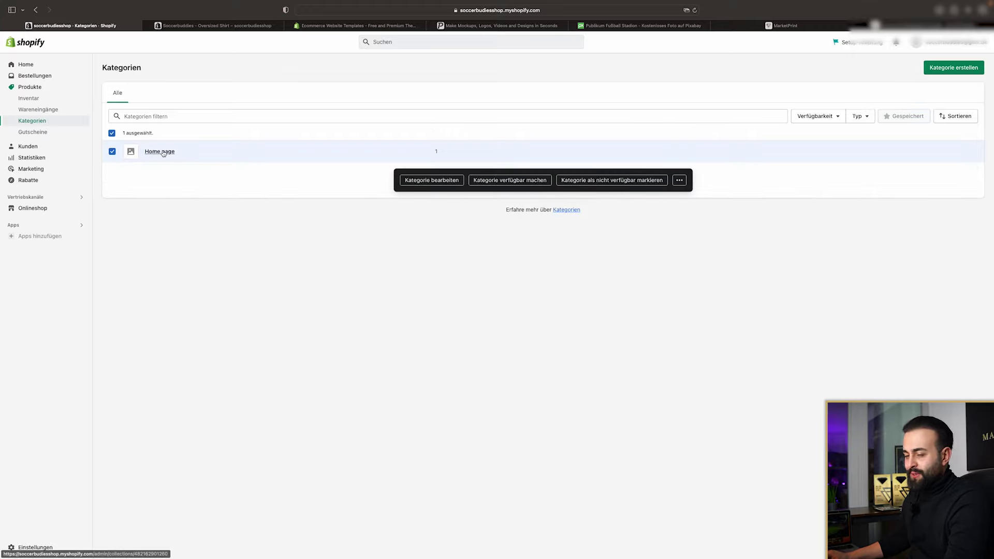
Open the Main menu in the online store's navigation and change its title to "Hauptmenü"
left_click(45, 205)
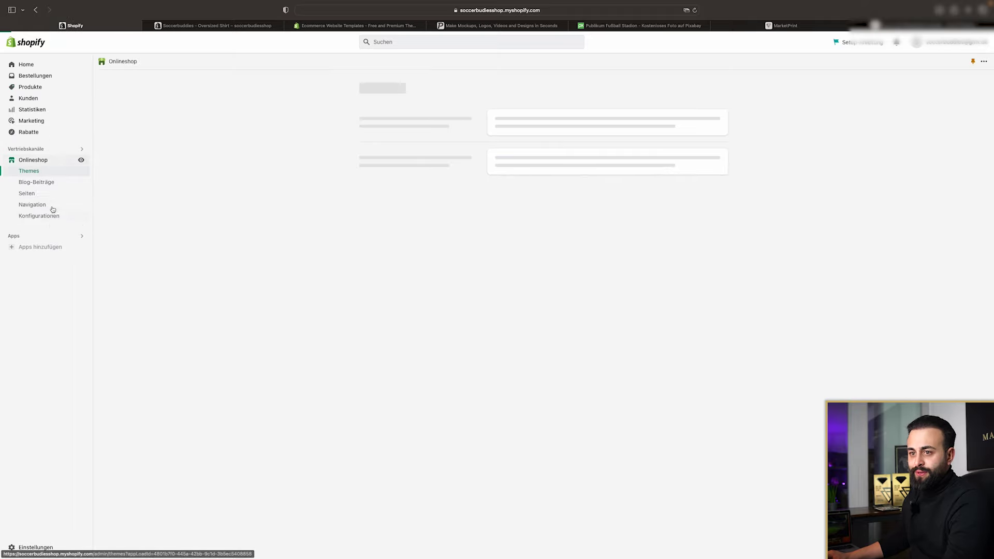
left_click(45, 205)
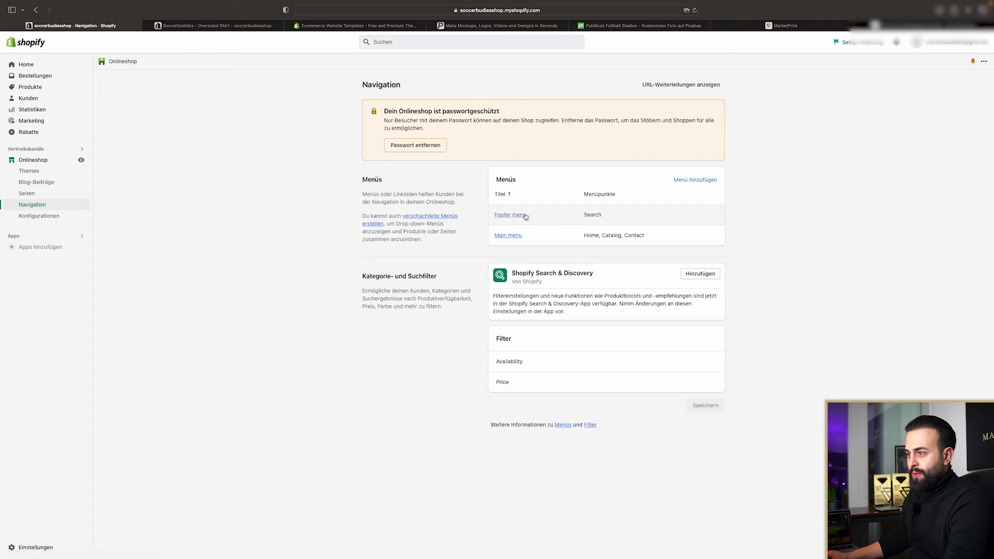
left_click(506, 236)
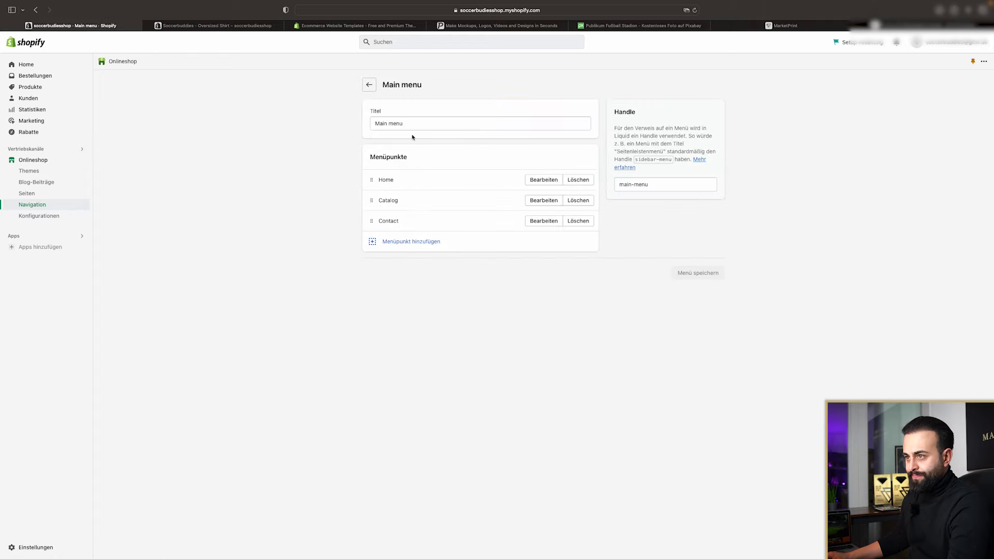
triple_click(408, 126)
type("Hauptmenü")
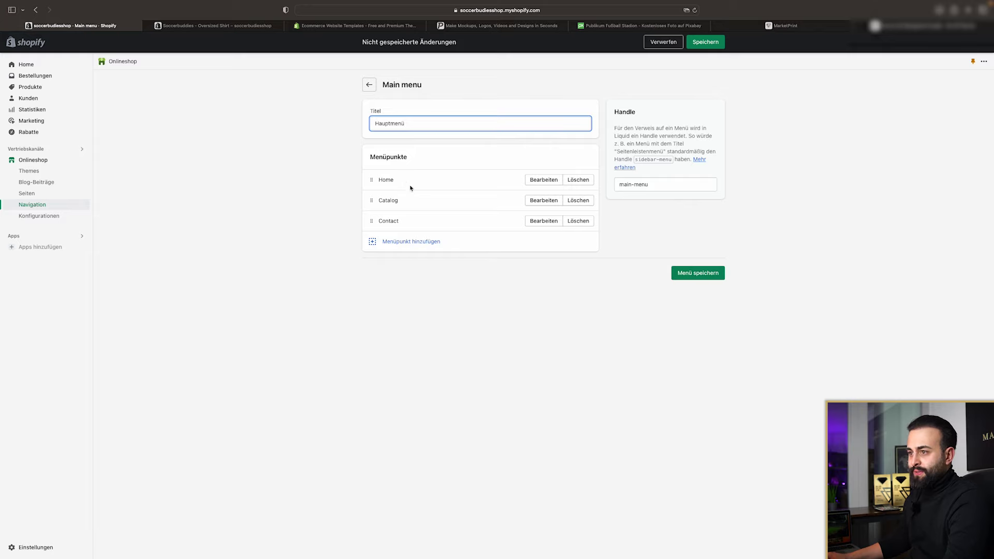
Rename the menu item Home as "Startseite" and the menu item Catalog as "Alle Produkte"
left_click(533, 180)
type("Startseite")
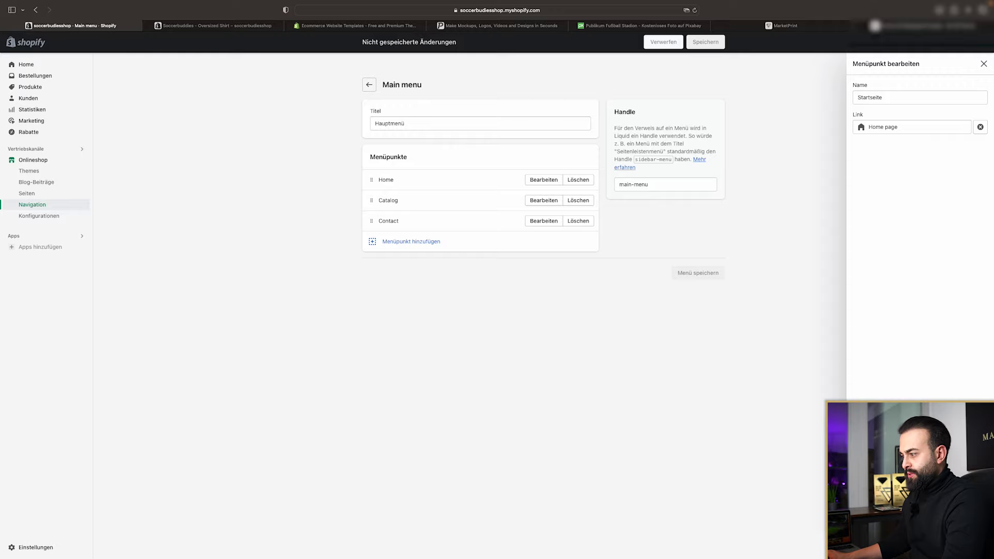
left_click(547, 339)
left_click(543, 200)
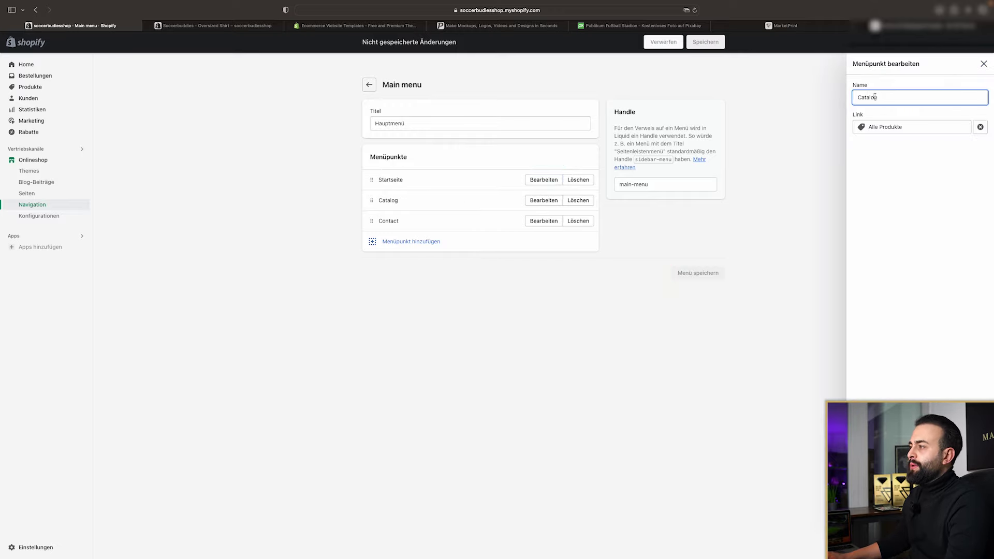
double_click(874, 97)
type("Alle Produkte")
left_click(648, 382)
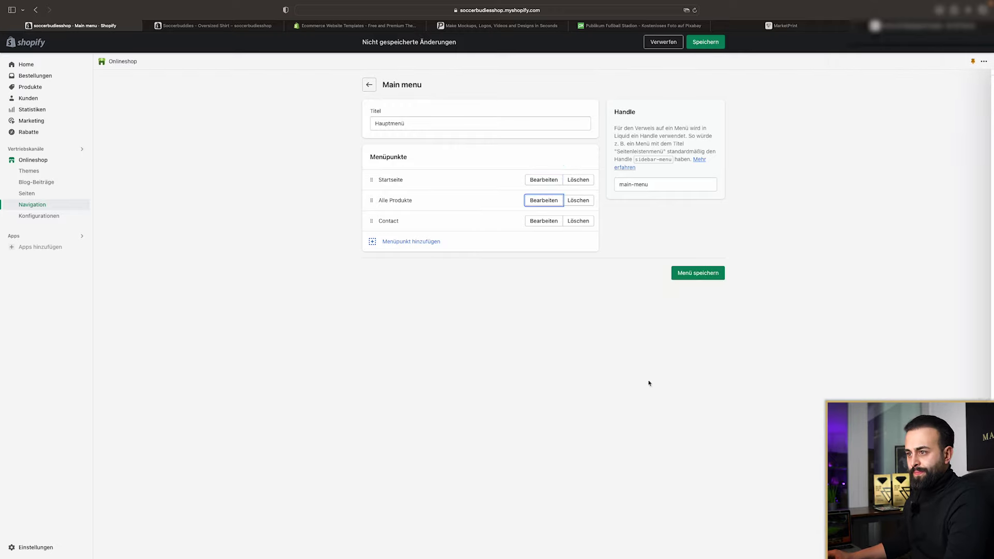
Rename the menu item Contact as "Kontakt", save the menu and return to the navigation overview
left_click(543, 221)
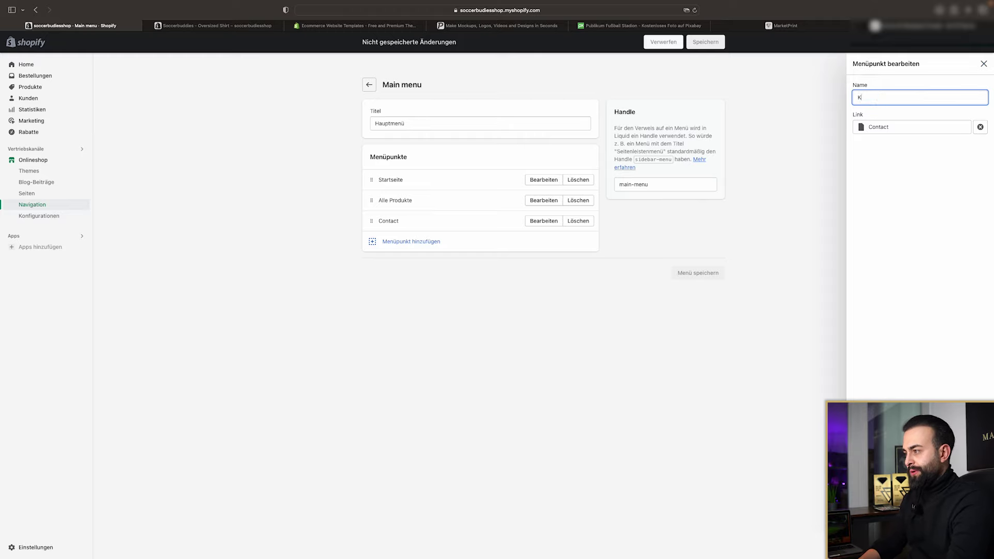
key("Return")
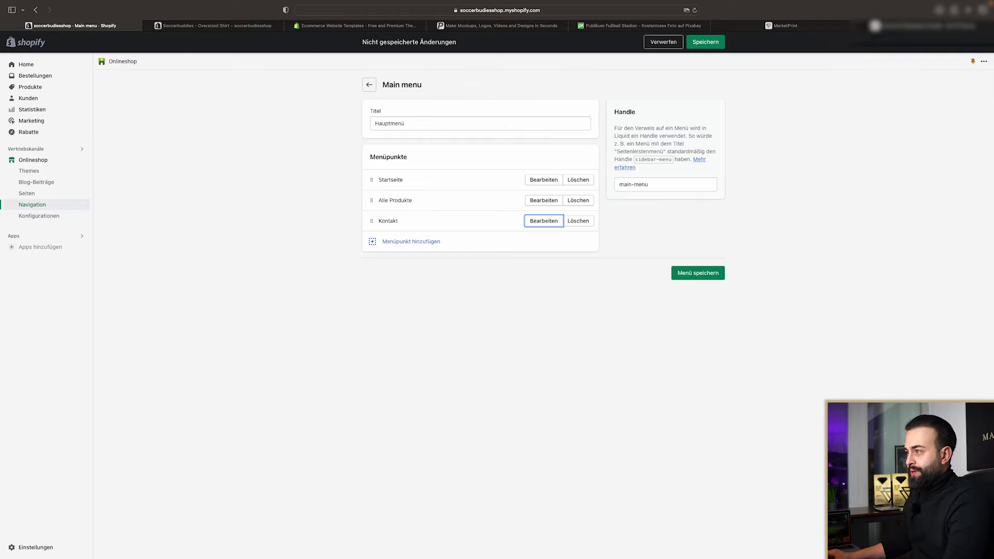
left_click(702, 46)
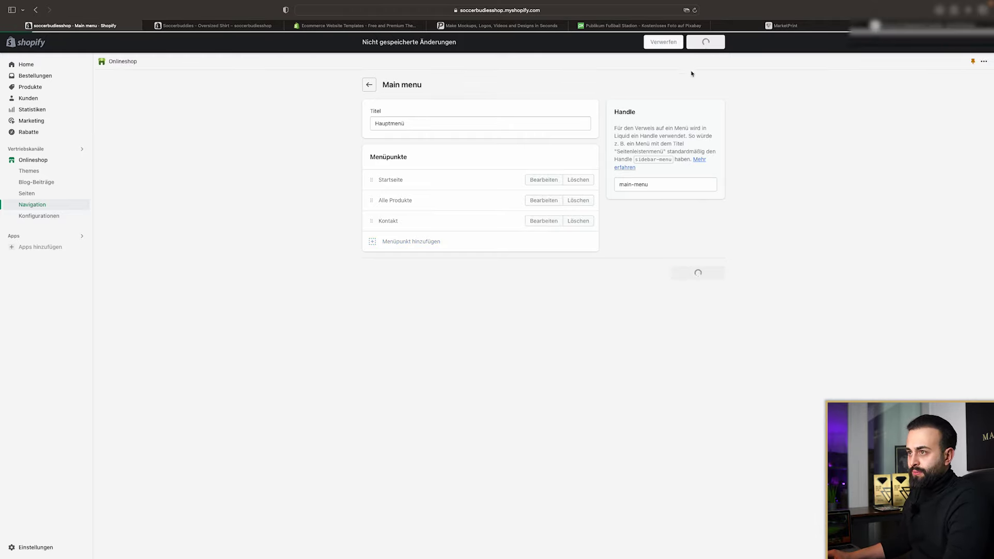
left_click(368, 84)
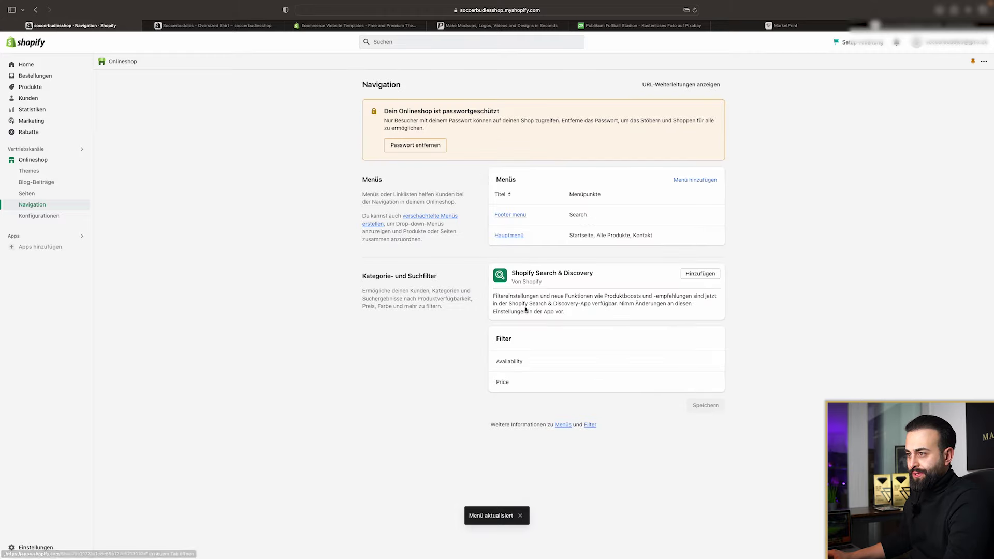
Open the Footer menu and add a menu item linking to the Privacy Policy under the store policies
left_click(516, 216)
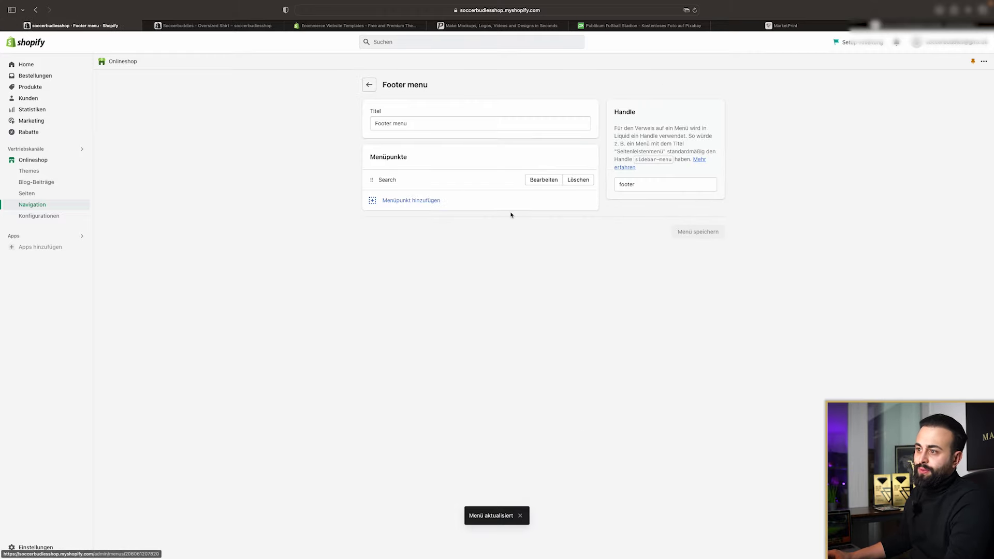
left_click(422, 201)
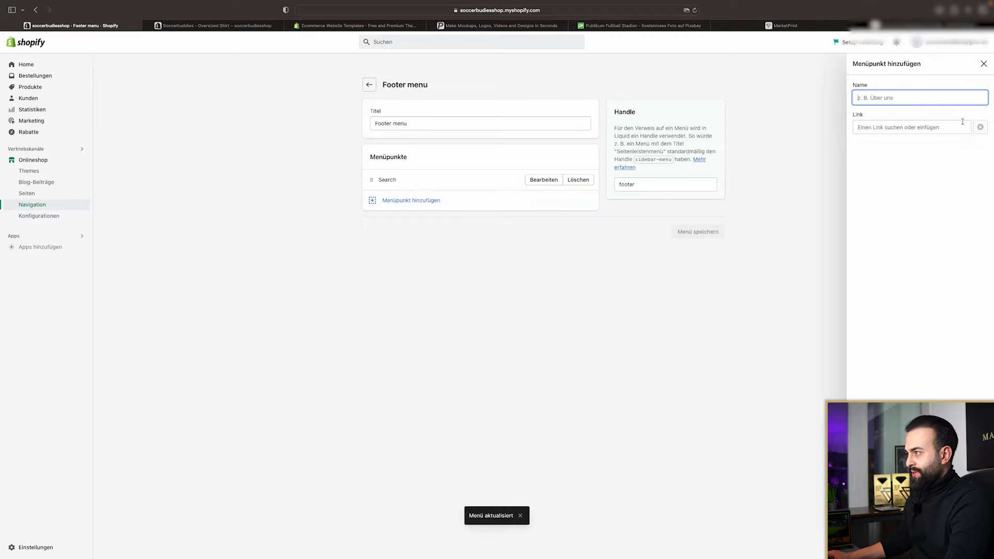
left_click(881, 127)
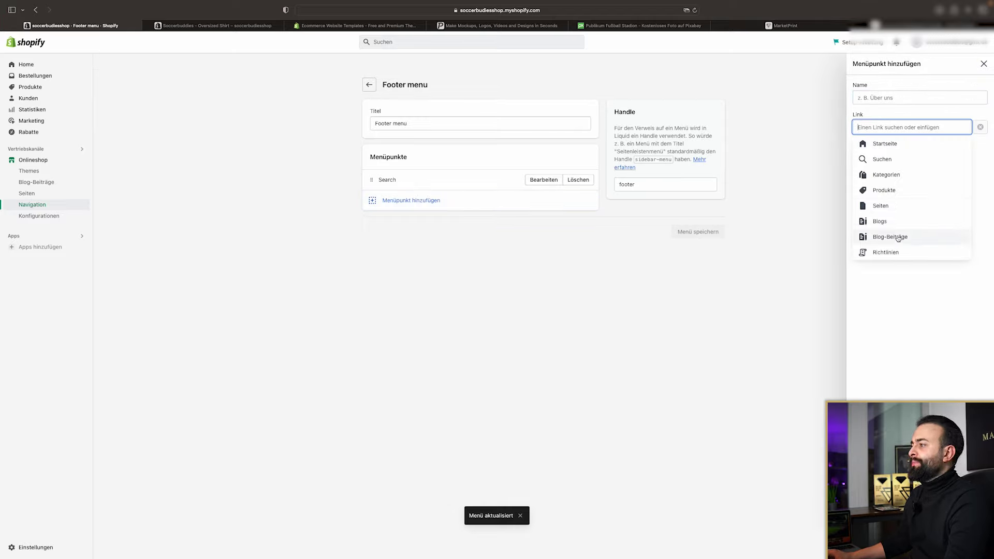
left_click(882, 251)
left_click(889, 160)
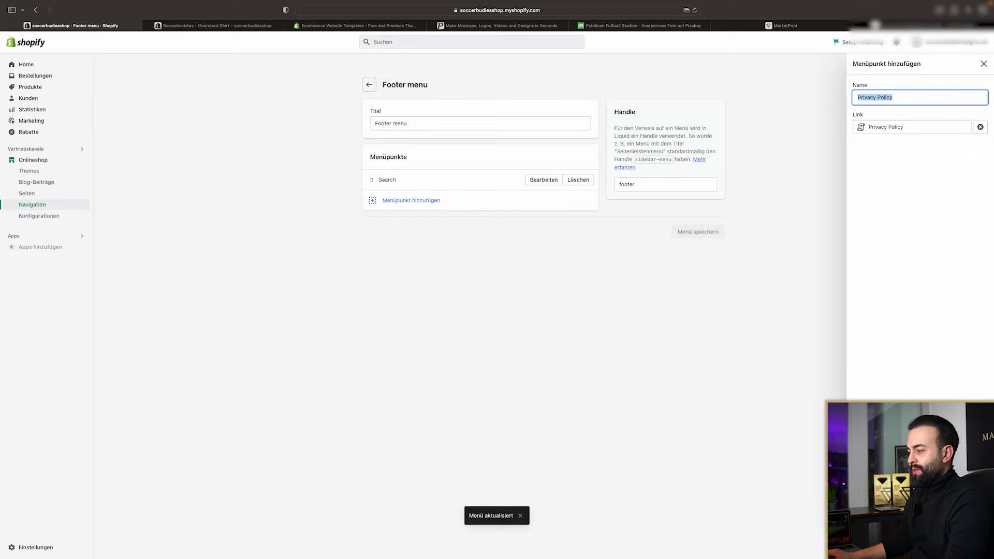
key("Return")
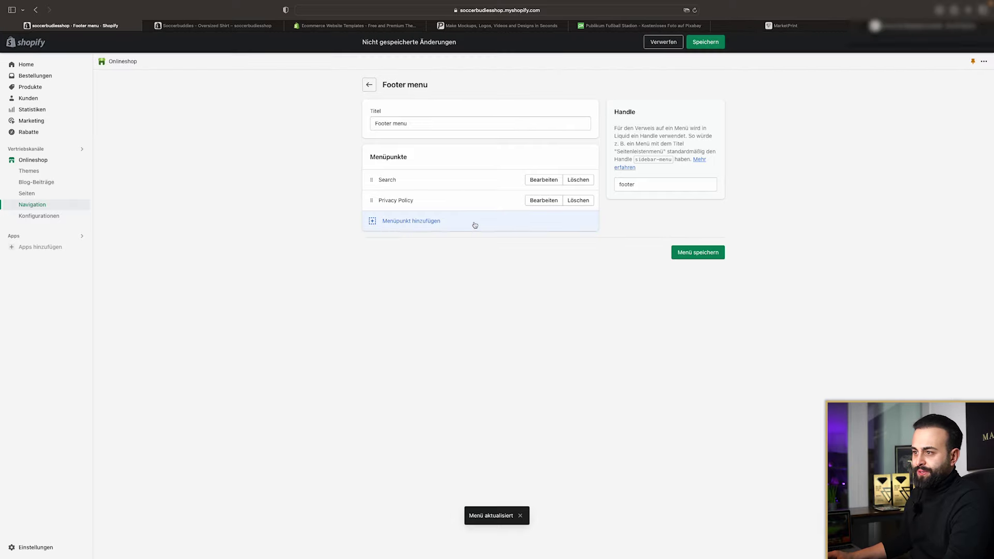
Add a footer menu item linking to the Refund Policy and save the menu
left_click(474, 226)
left_click(874, 129)
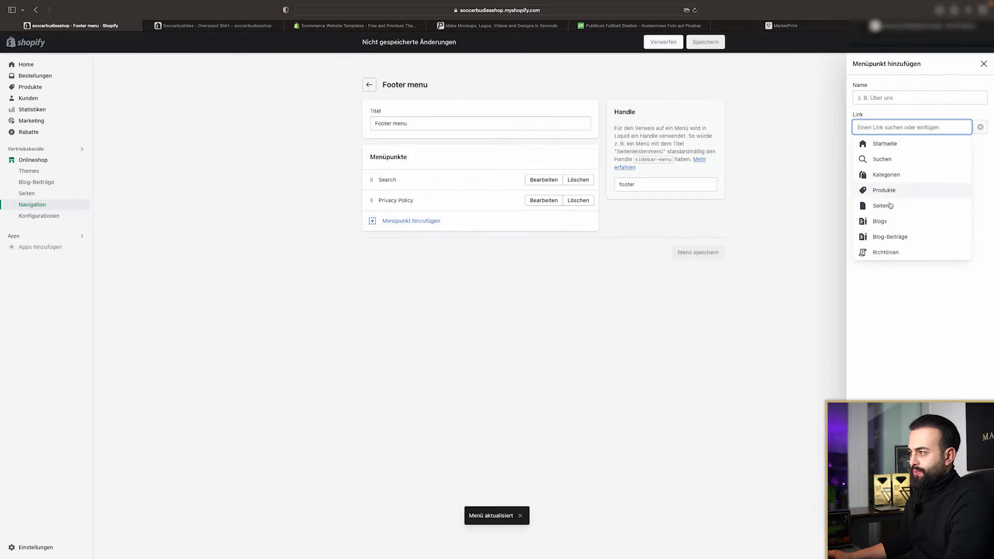
left_click(885, 252)
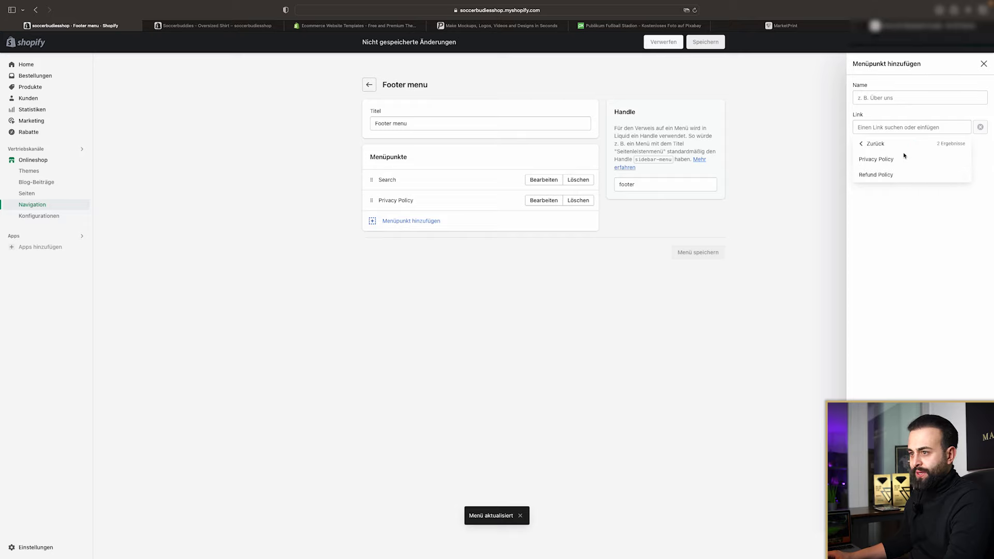
left_click(897, 175)
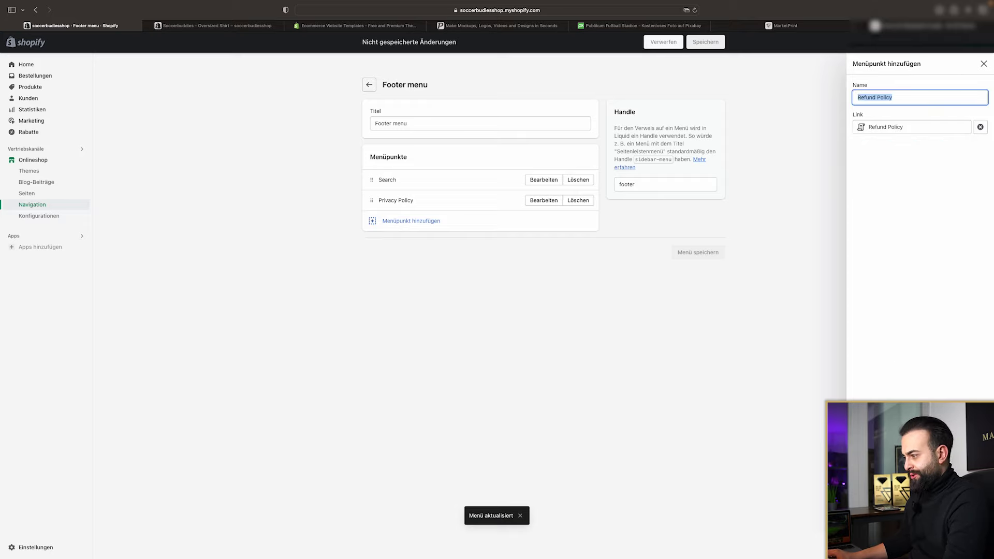
key("Return")
left_click(698, 271)
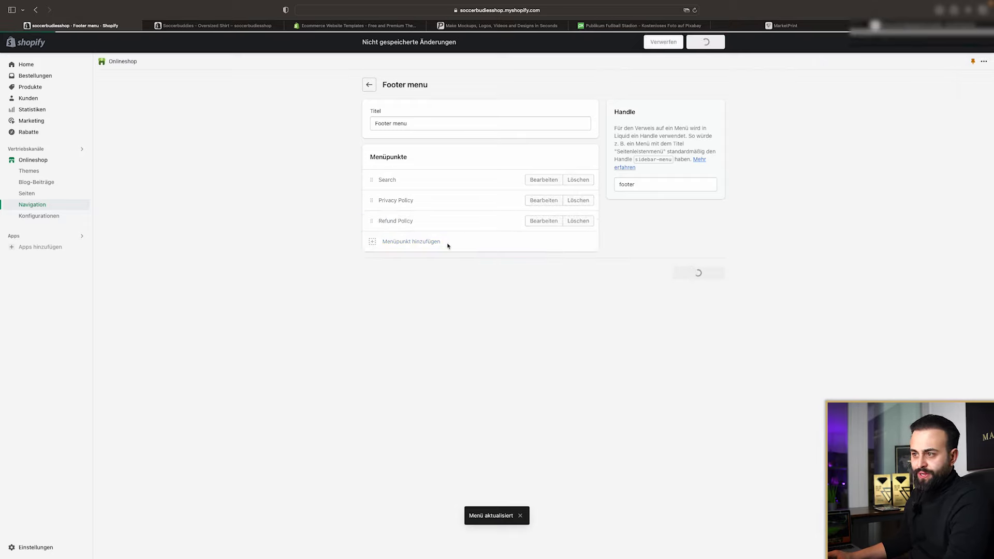
Open the policies page in the store settings and look through the terms, shipping, contact information and imprint sections
left_click(61, 545)
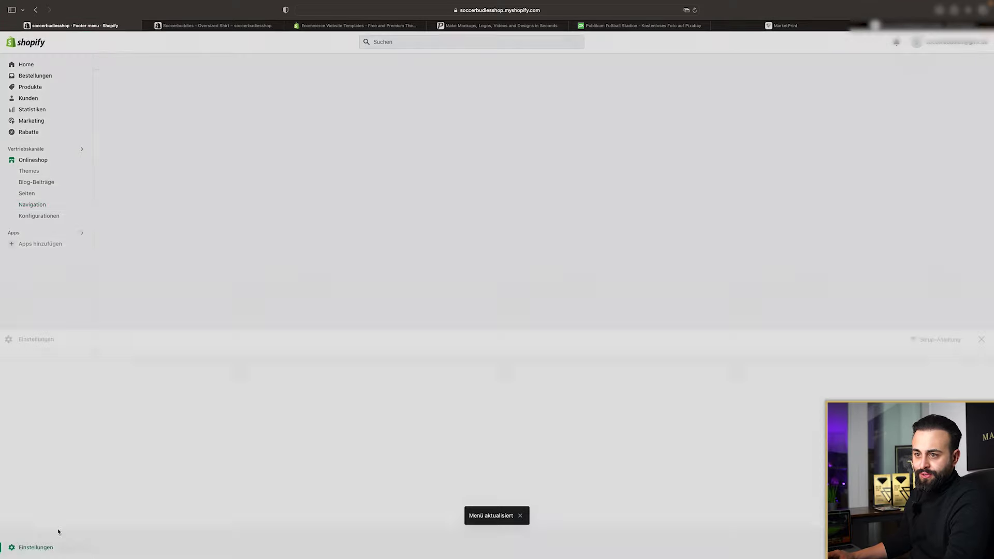
left_click(313, 392)
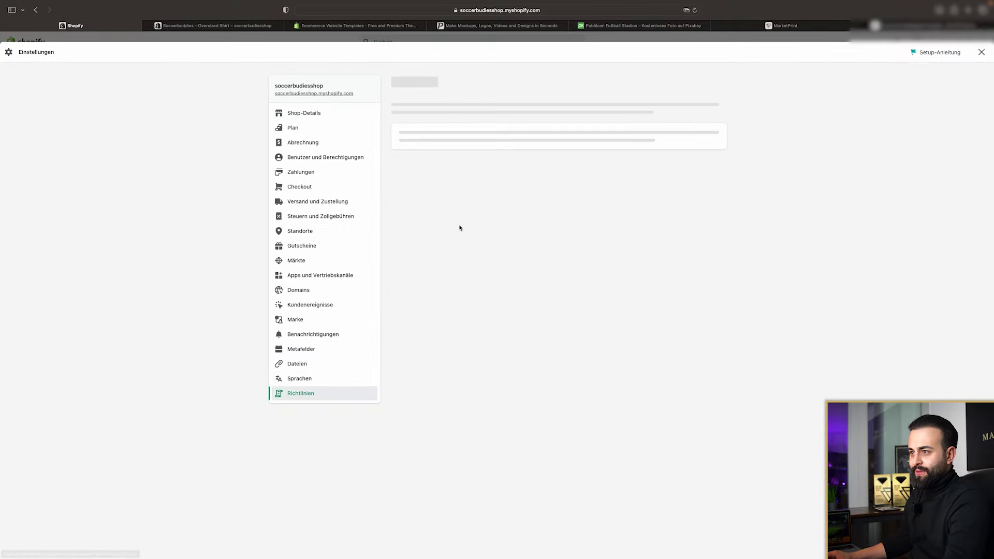
scroll(449, 344, "down", 6)
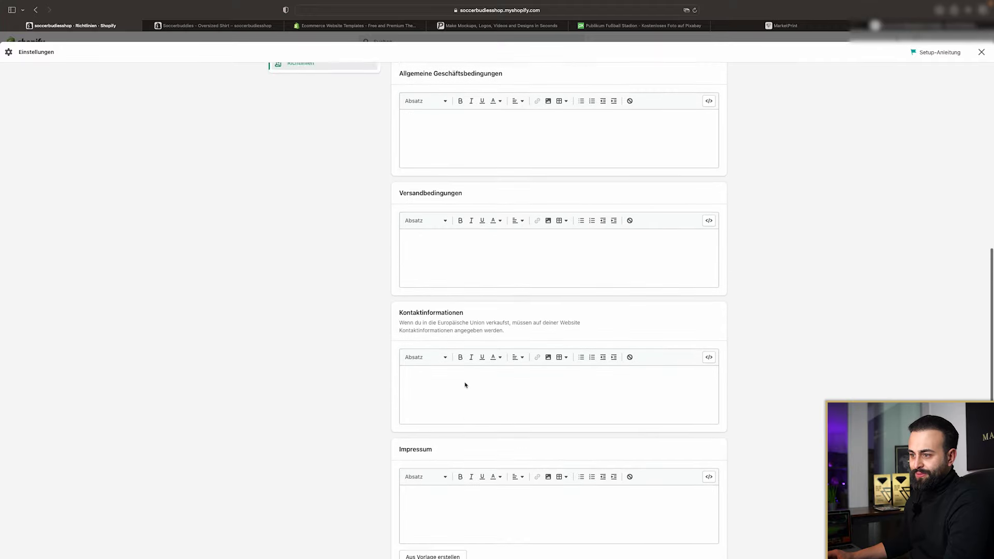
scroll(464, 383, "up", 6)
Close the settings, title the footer menu "Fußzeilenmenü" and return to the navigation overview
left_click(981, 52)
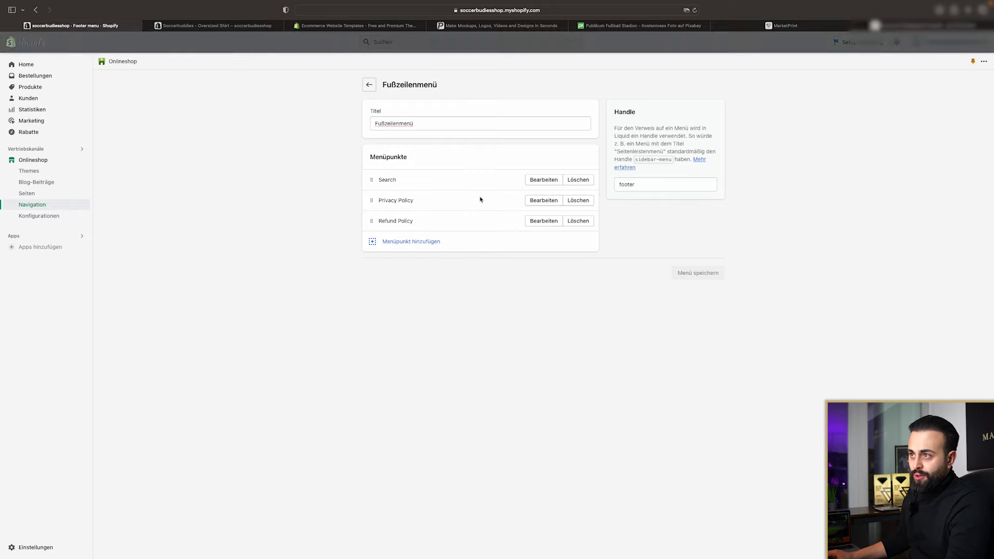
left_click(369, 85)
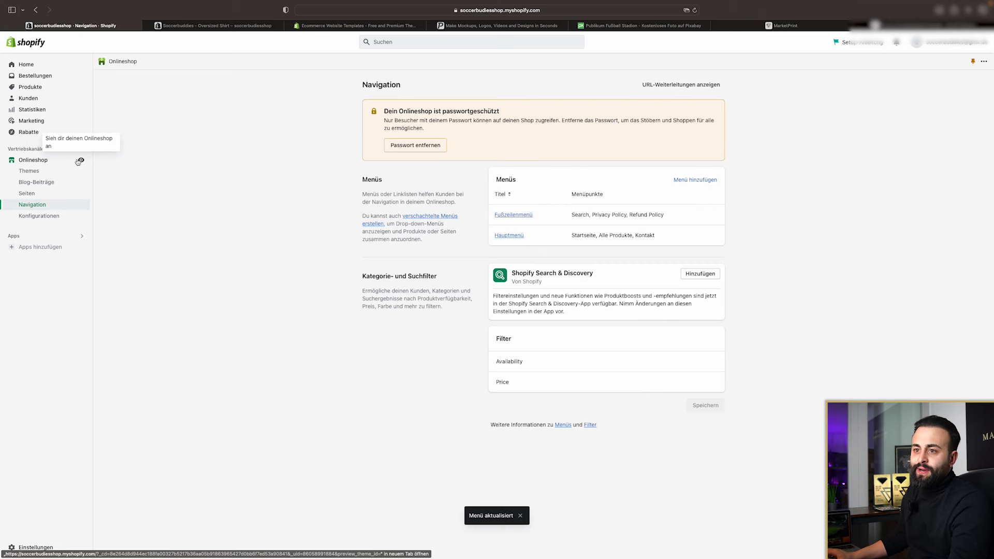
Open the live online store and review the homepage from the header navigation down to the footer links
left_click(78, 162)
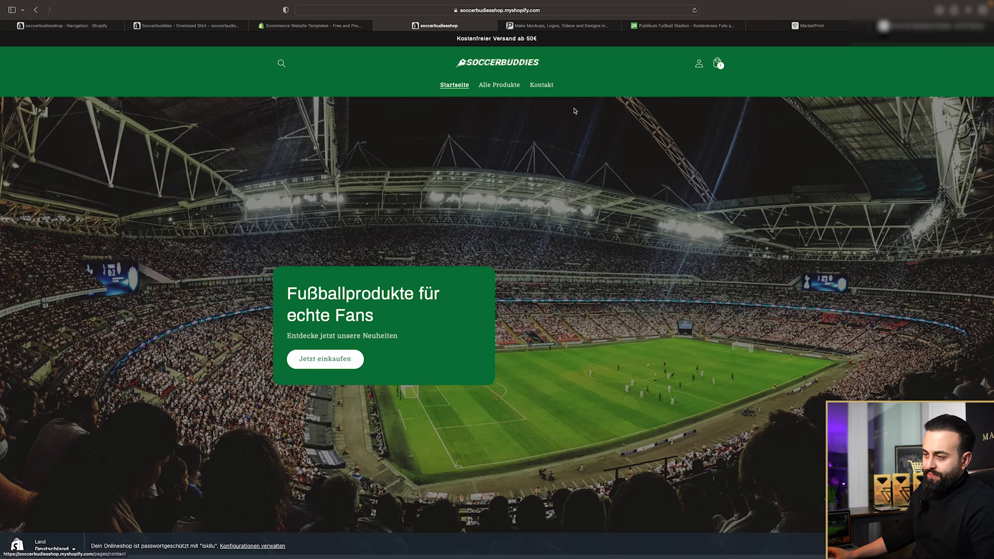
scroll(518, 207, "down", 10)
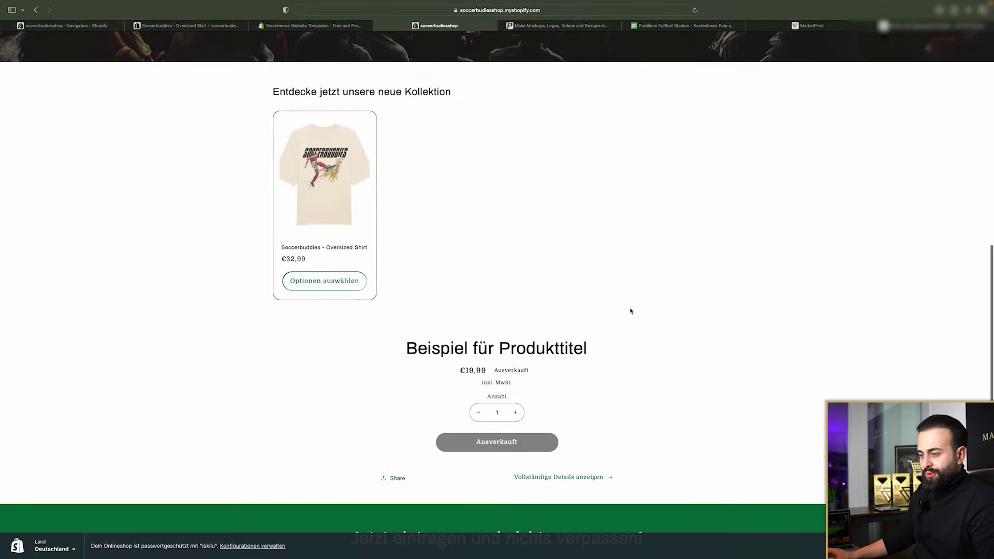
scroll(631, 311, "down", 3)
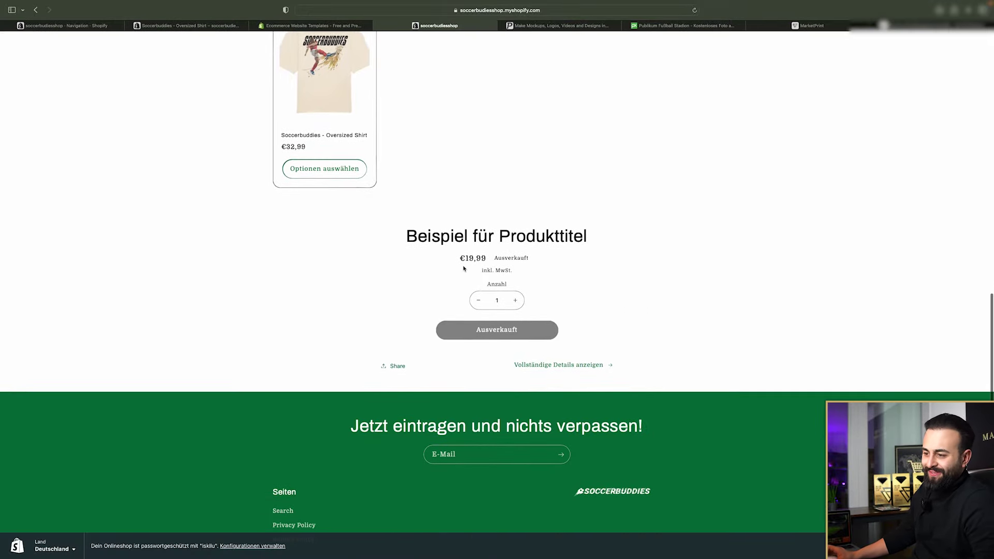
scroll(464, 268, "down", 3)
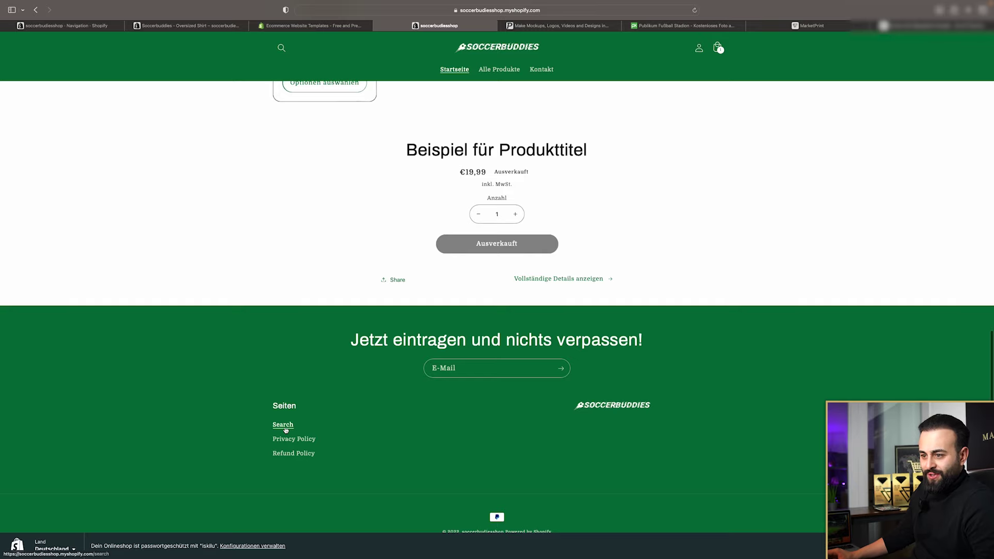
Switch back to the Shopify admin and open the Refresh theme for customization
left_click(316, 27)
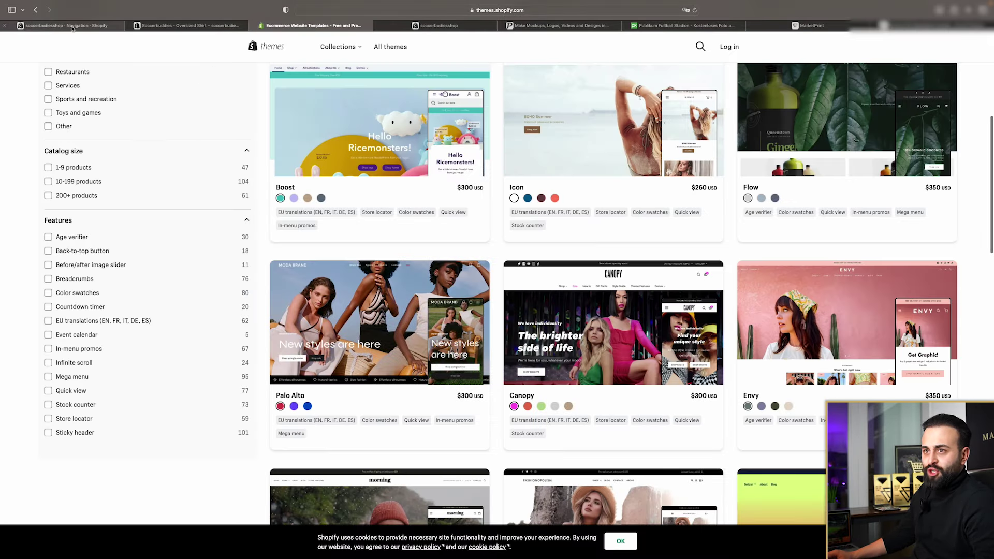
left_click(72, 26)
left_click(57, 160)
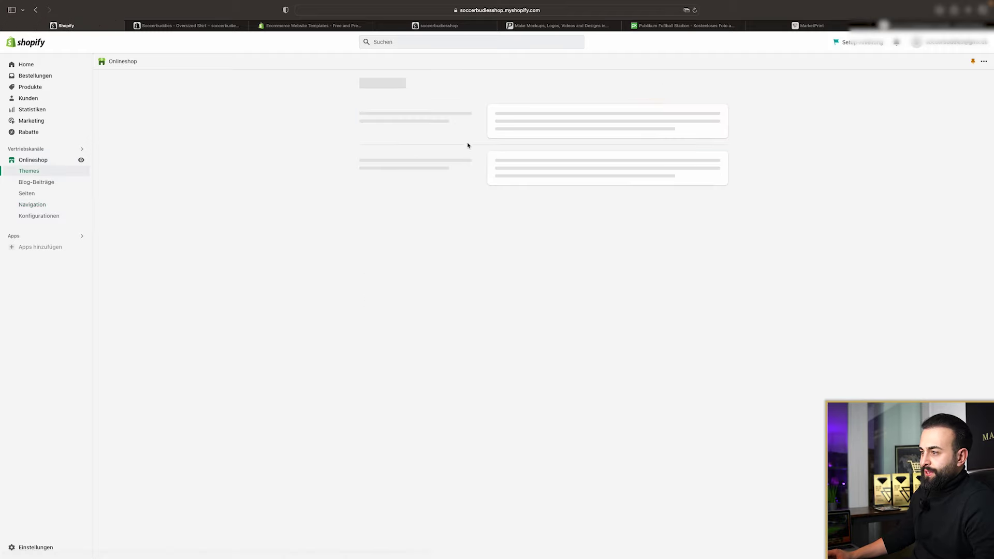
left_click(707, 272)
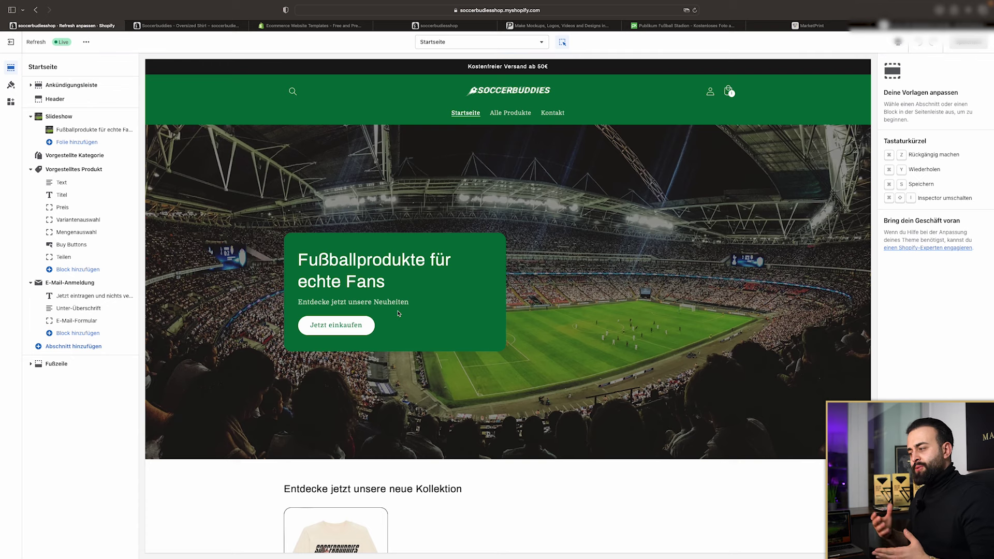
Assign the product "Soccerbuddies - Oversized Shirt" to the homepage's Vorgestelltes Produkt section and save the theme
scroll(399, 314, "down", 15)
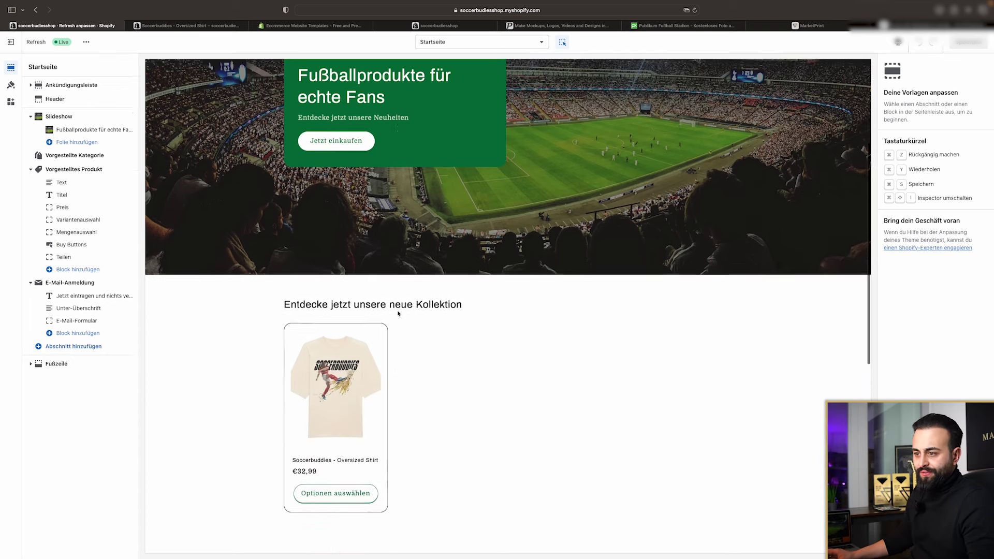
left_click(76, 171)
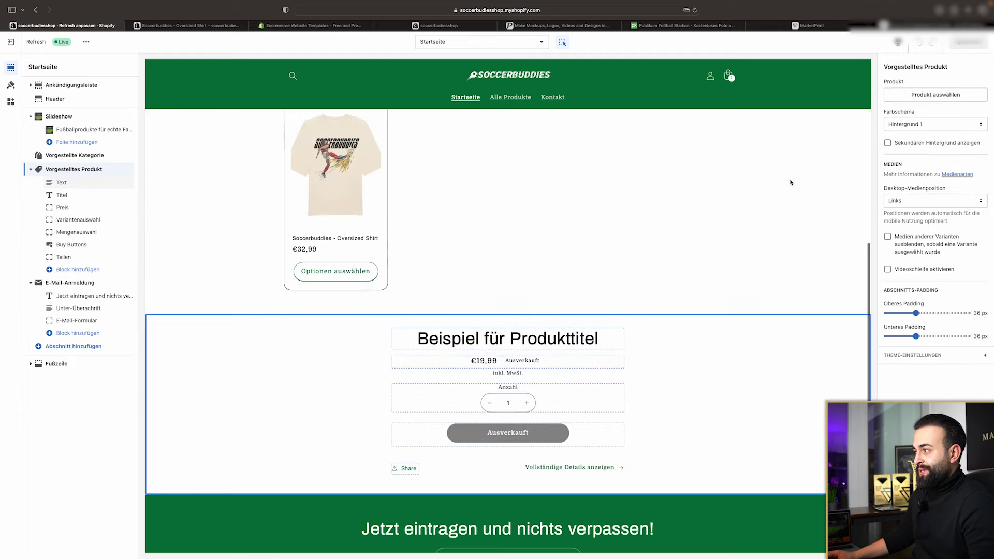
left_click(933, 95)
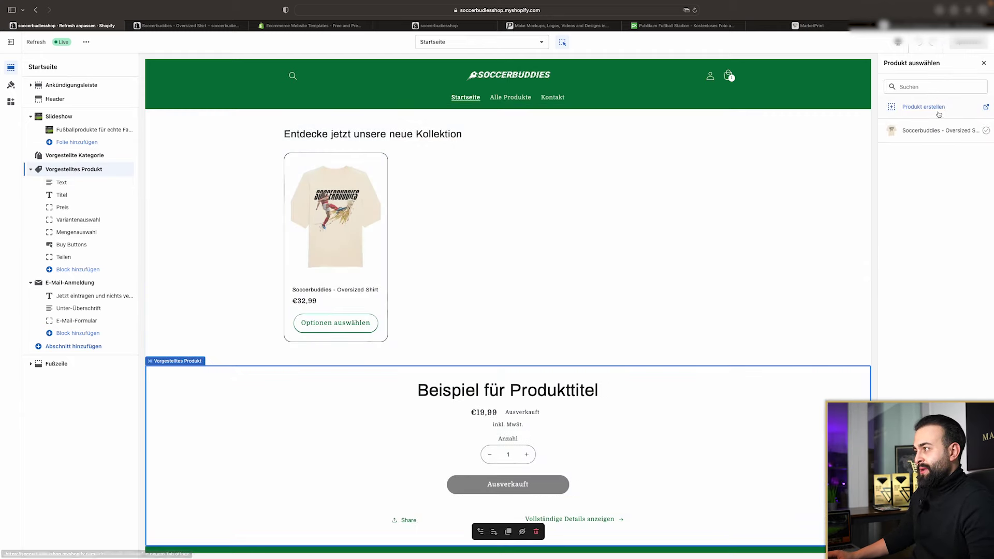
left_click(932, 131)
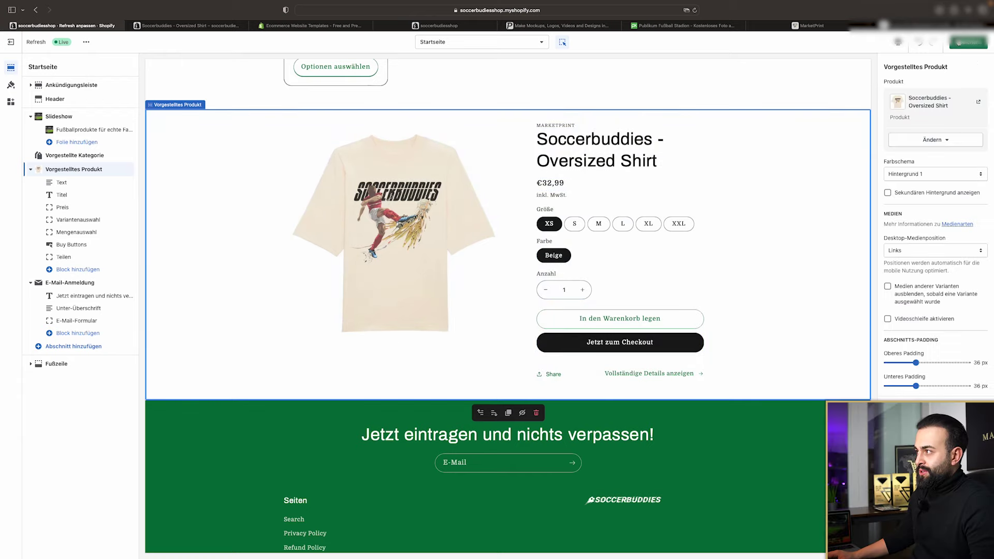
left_click(958, 42)
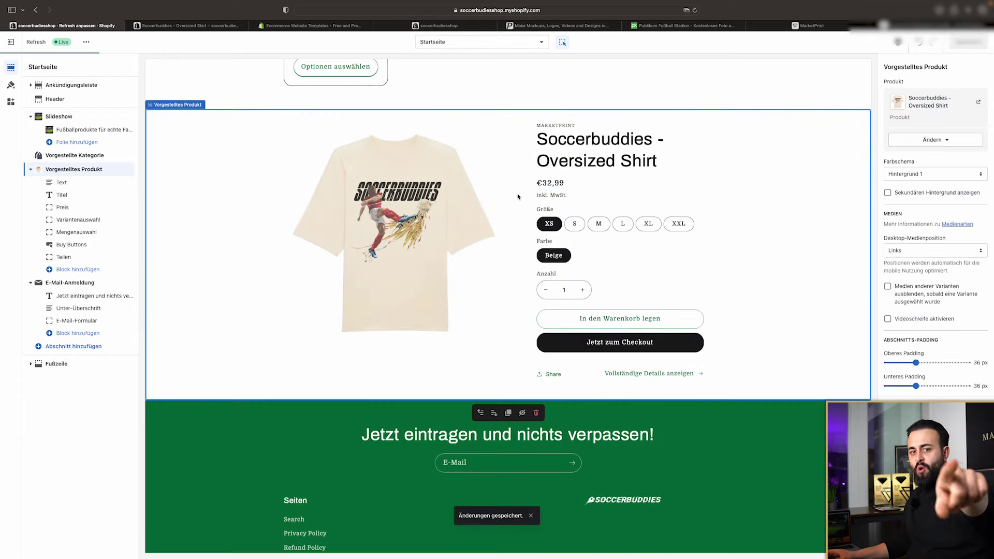